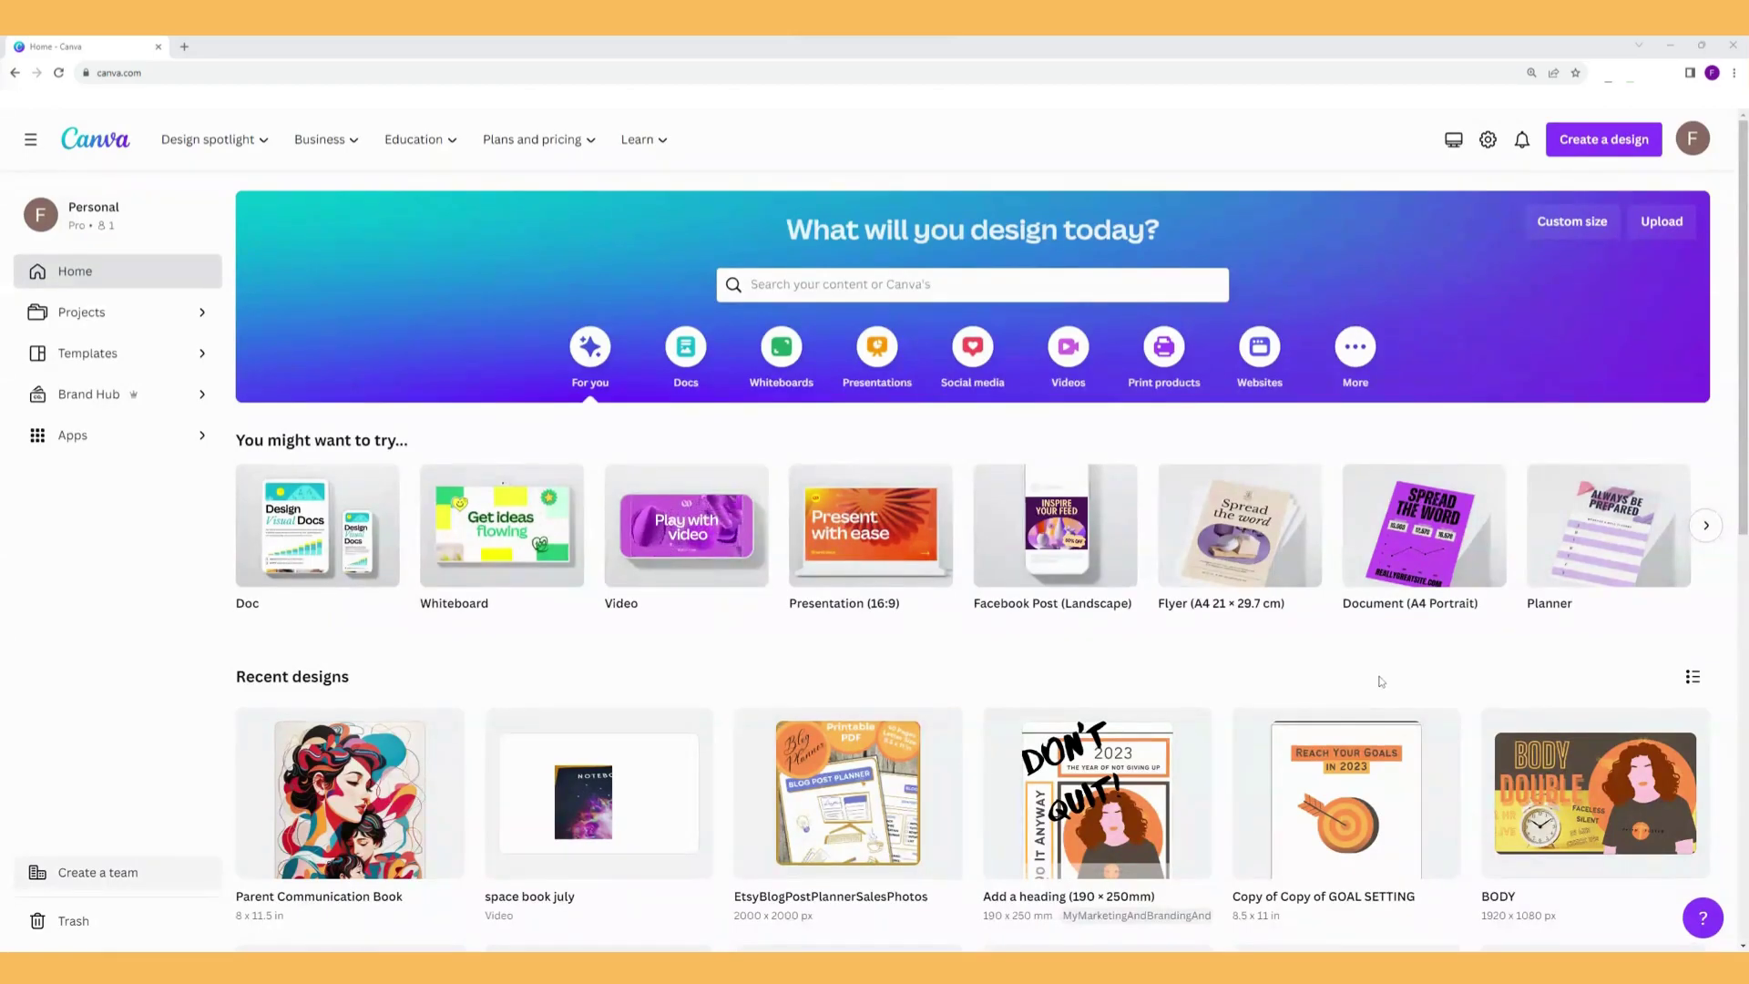
Create a blank custom-size 8 × 11.5 in design and show the Elements library.
{"action": "left_click", "coordinate": [1584, 153]}
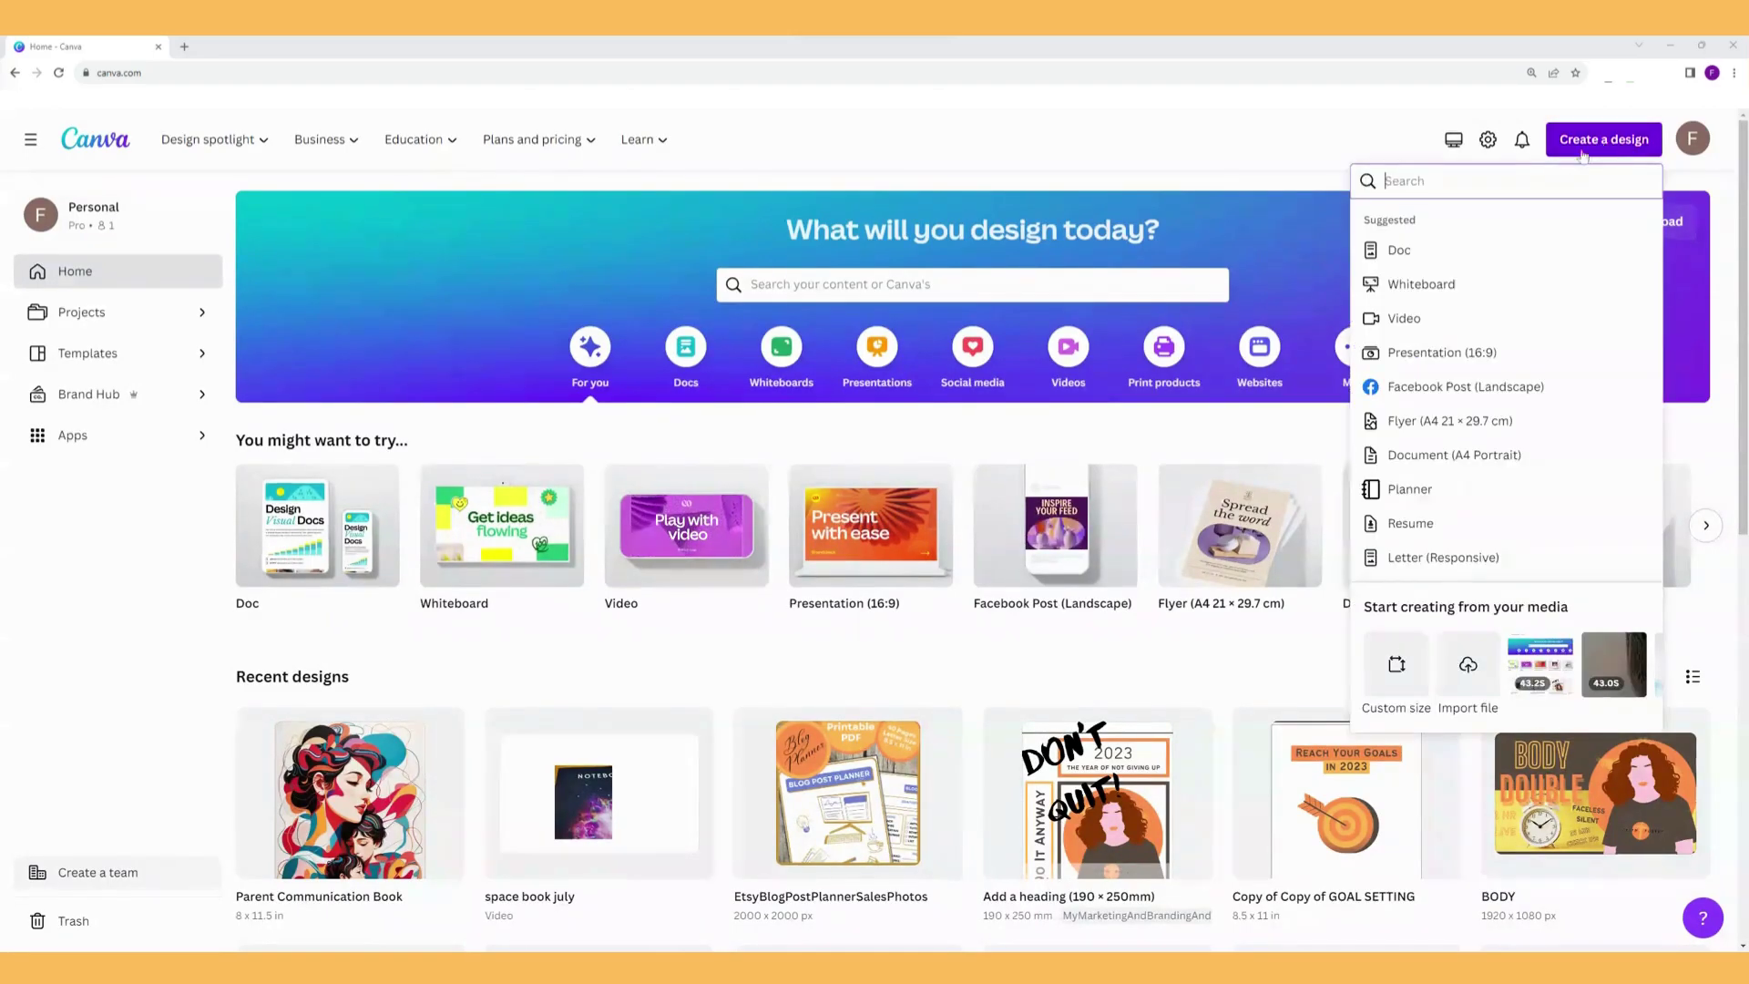
{"action": "left_click", "coordinate": [1402, 664]}
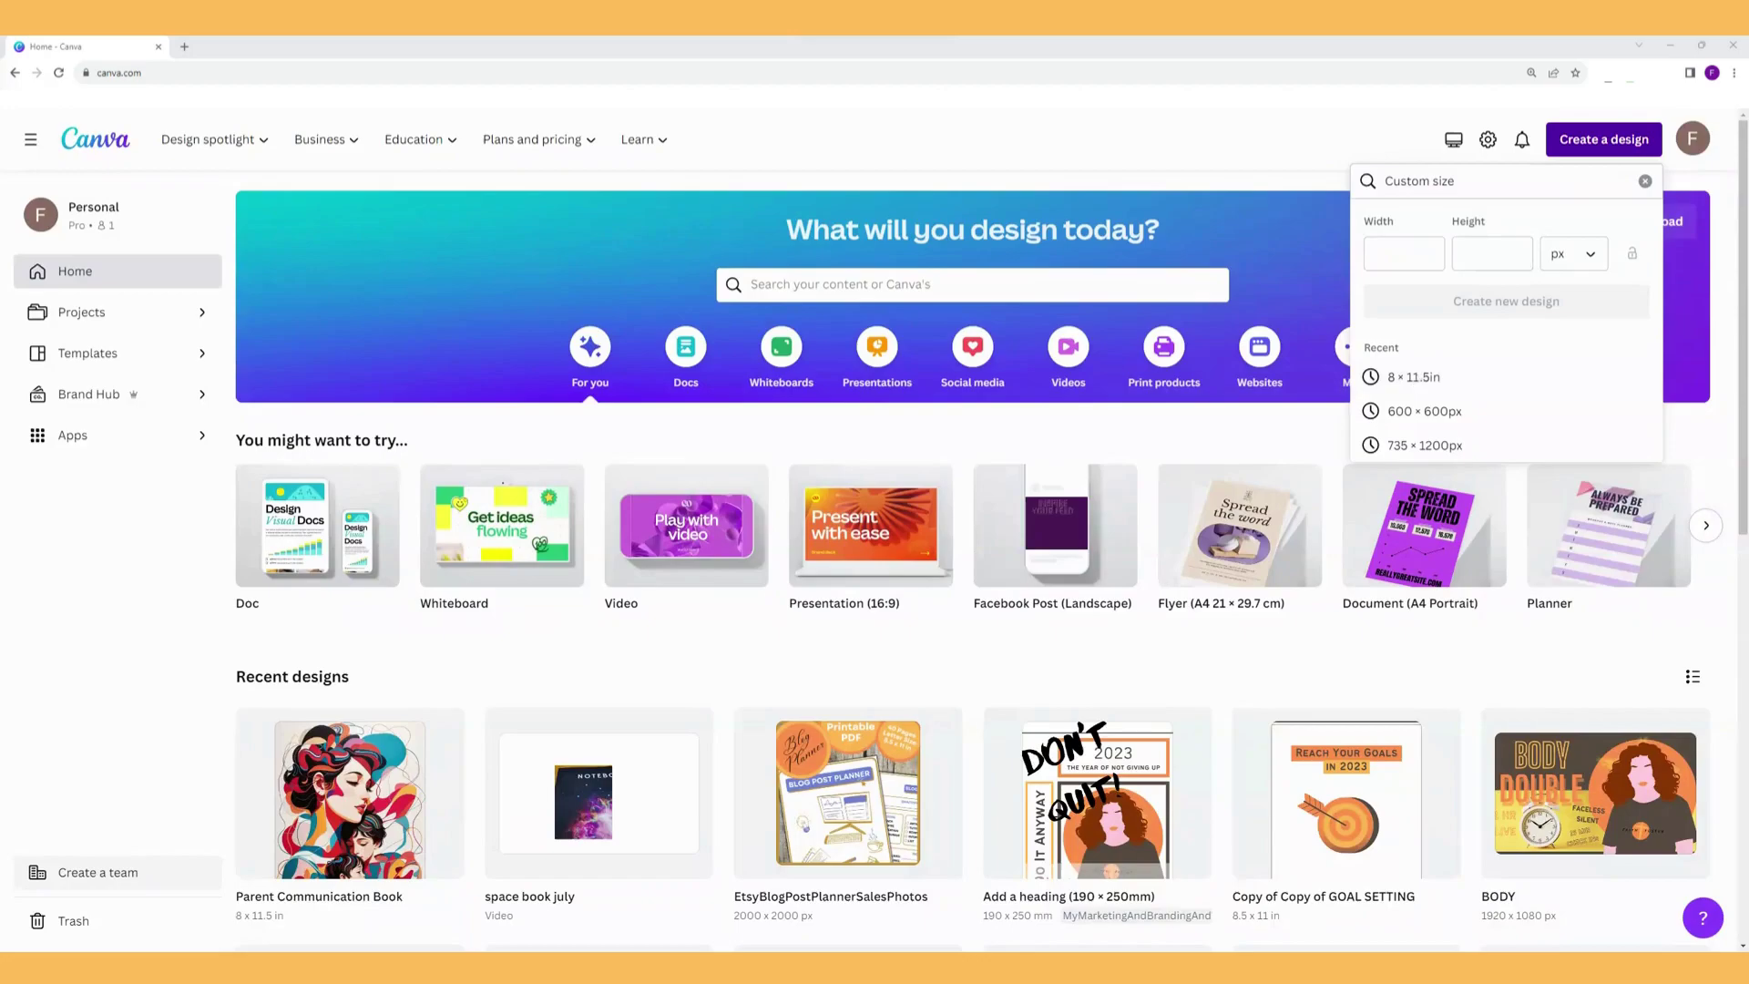
{"action": "left_click", "coordinate": [1412, 376]}
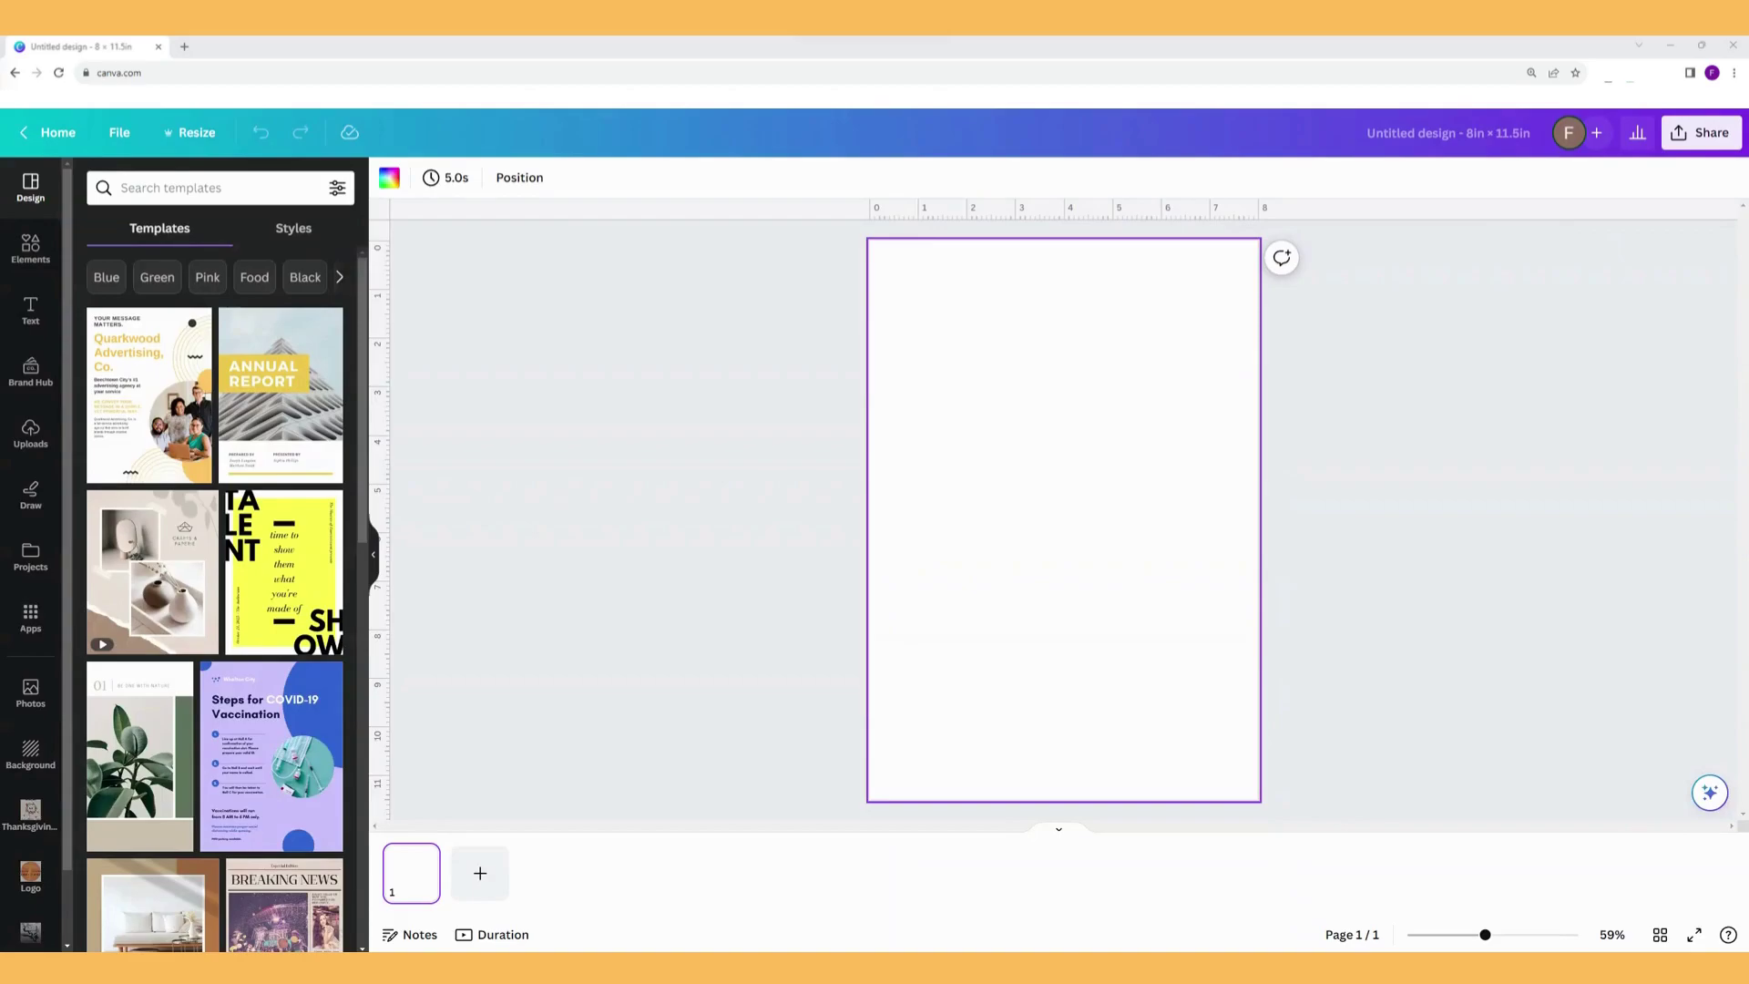
{"action": "left_click", "coordinate": [30, 245]}
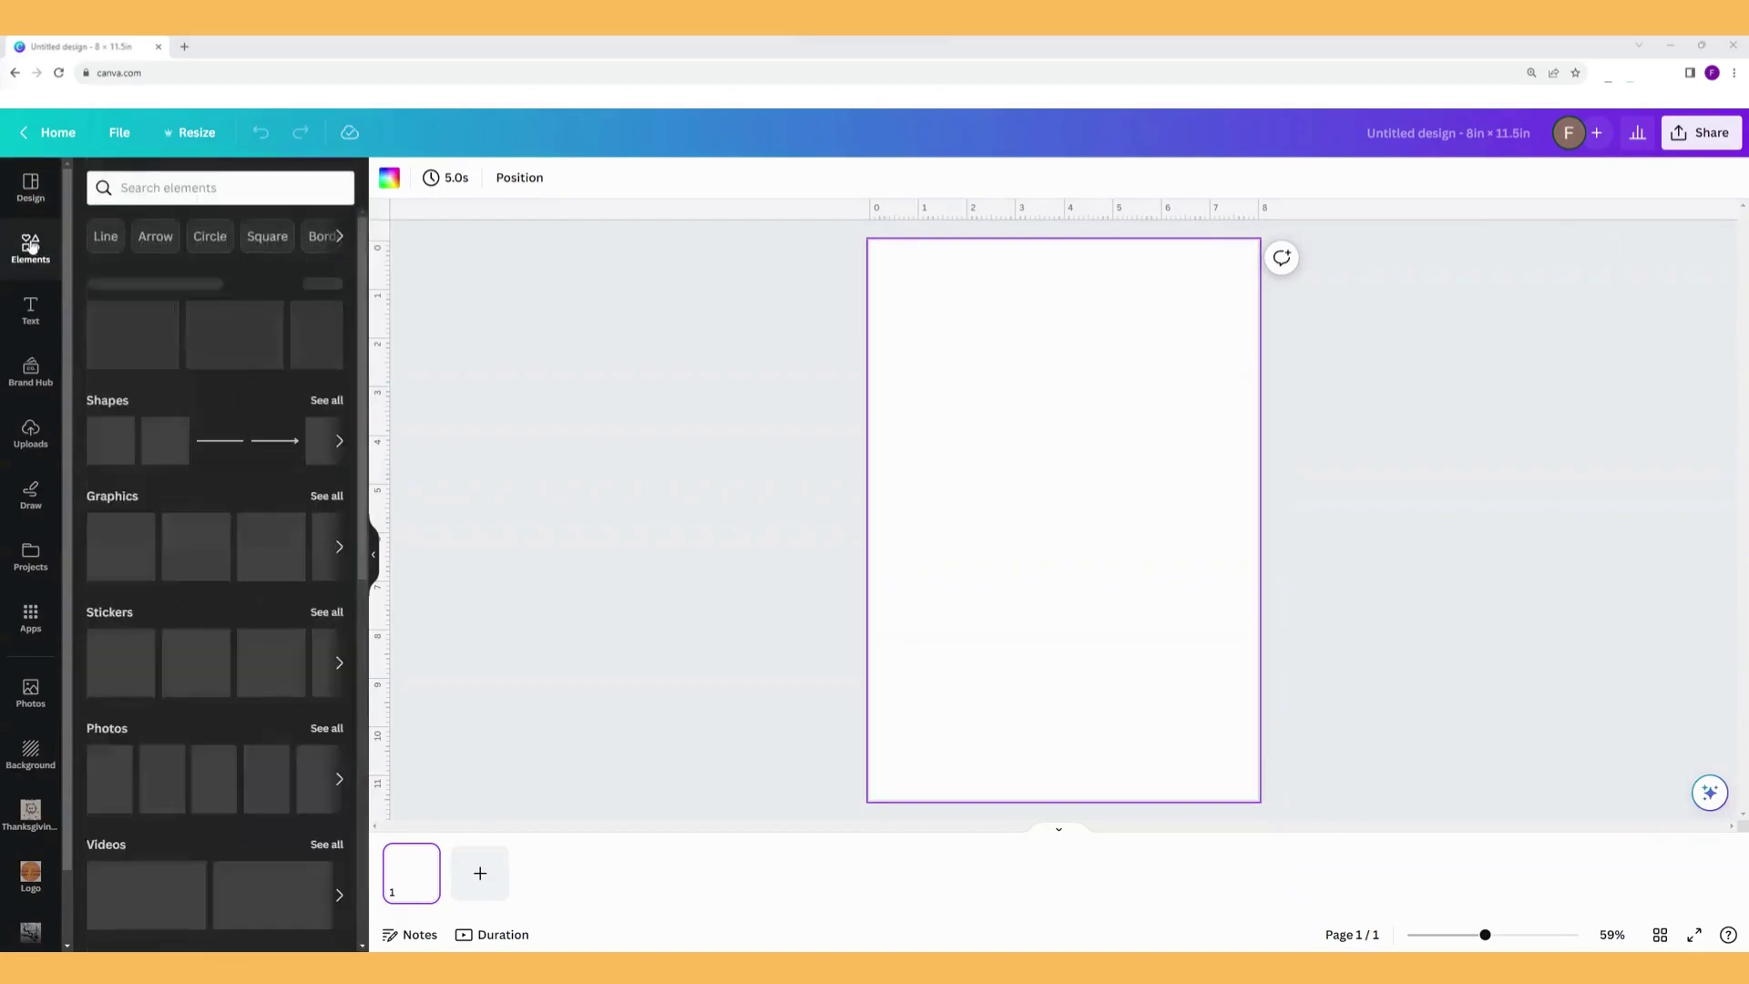
Add dashed, square-ended, double-arrow and plain line shapes, moving the plain line above the rest.
{"action": "left_click", "coordinate": [105, 237]}
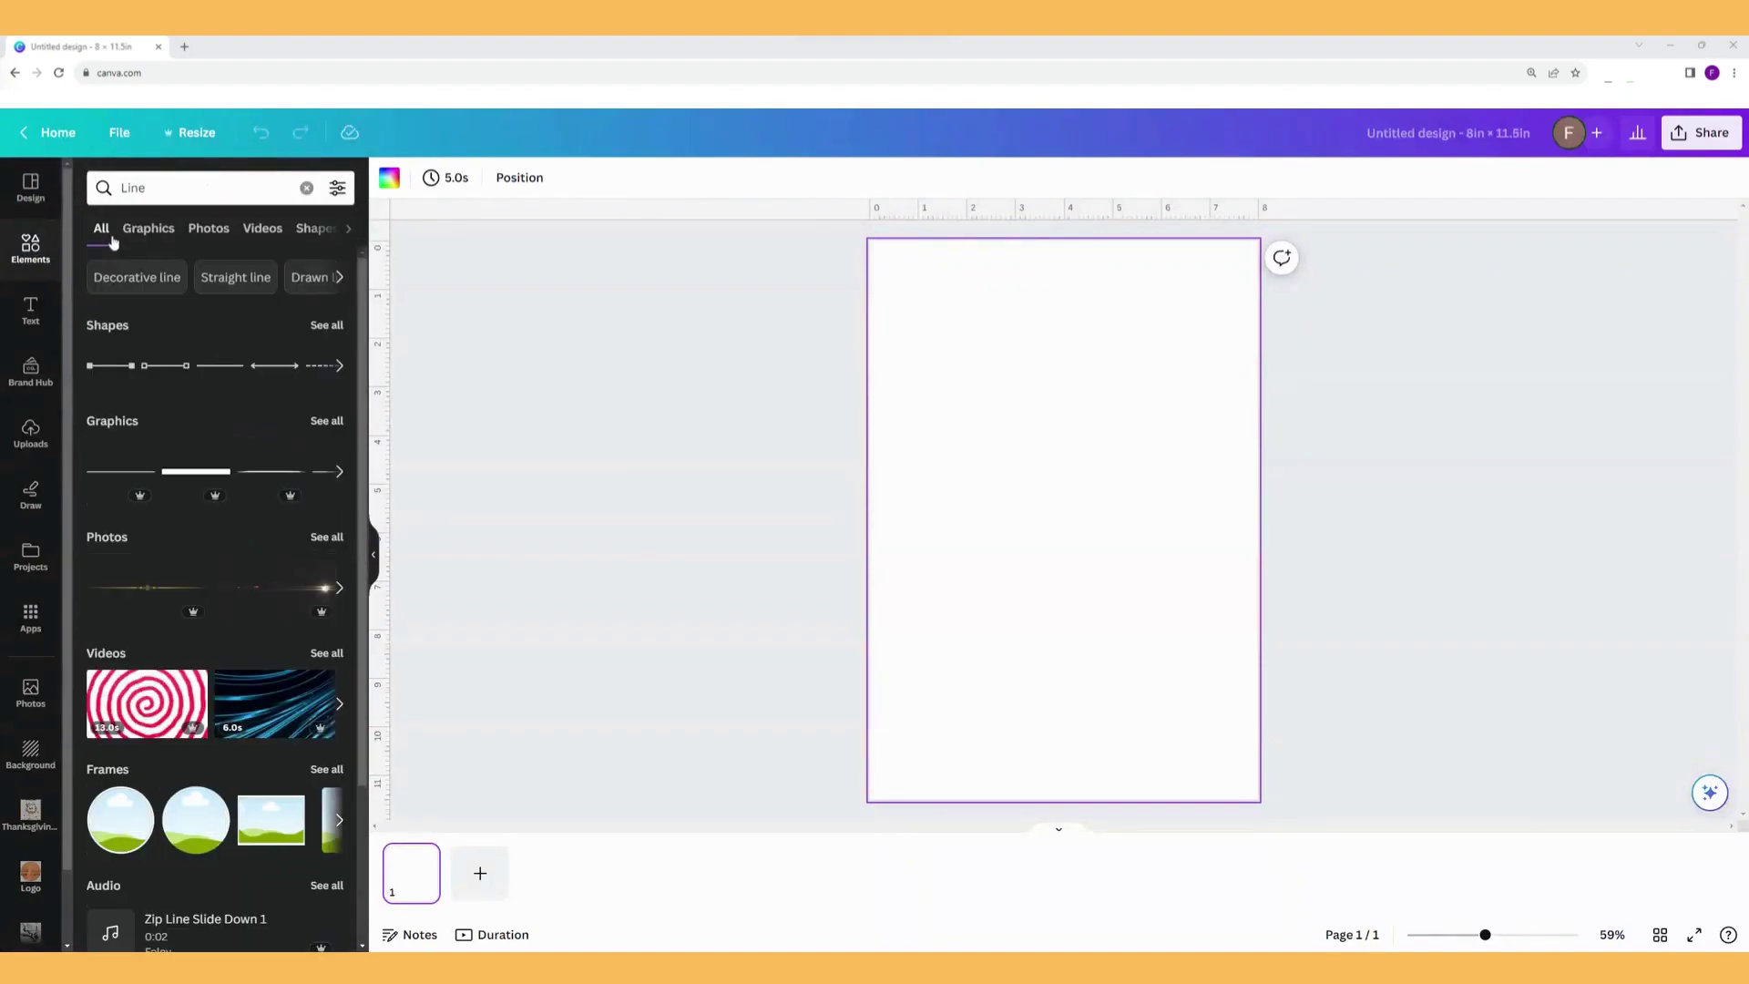
{"action": "left_click", "coordinate": [318, 371]}
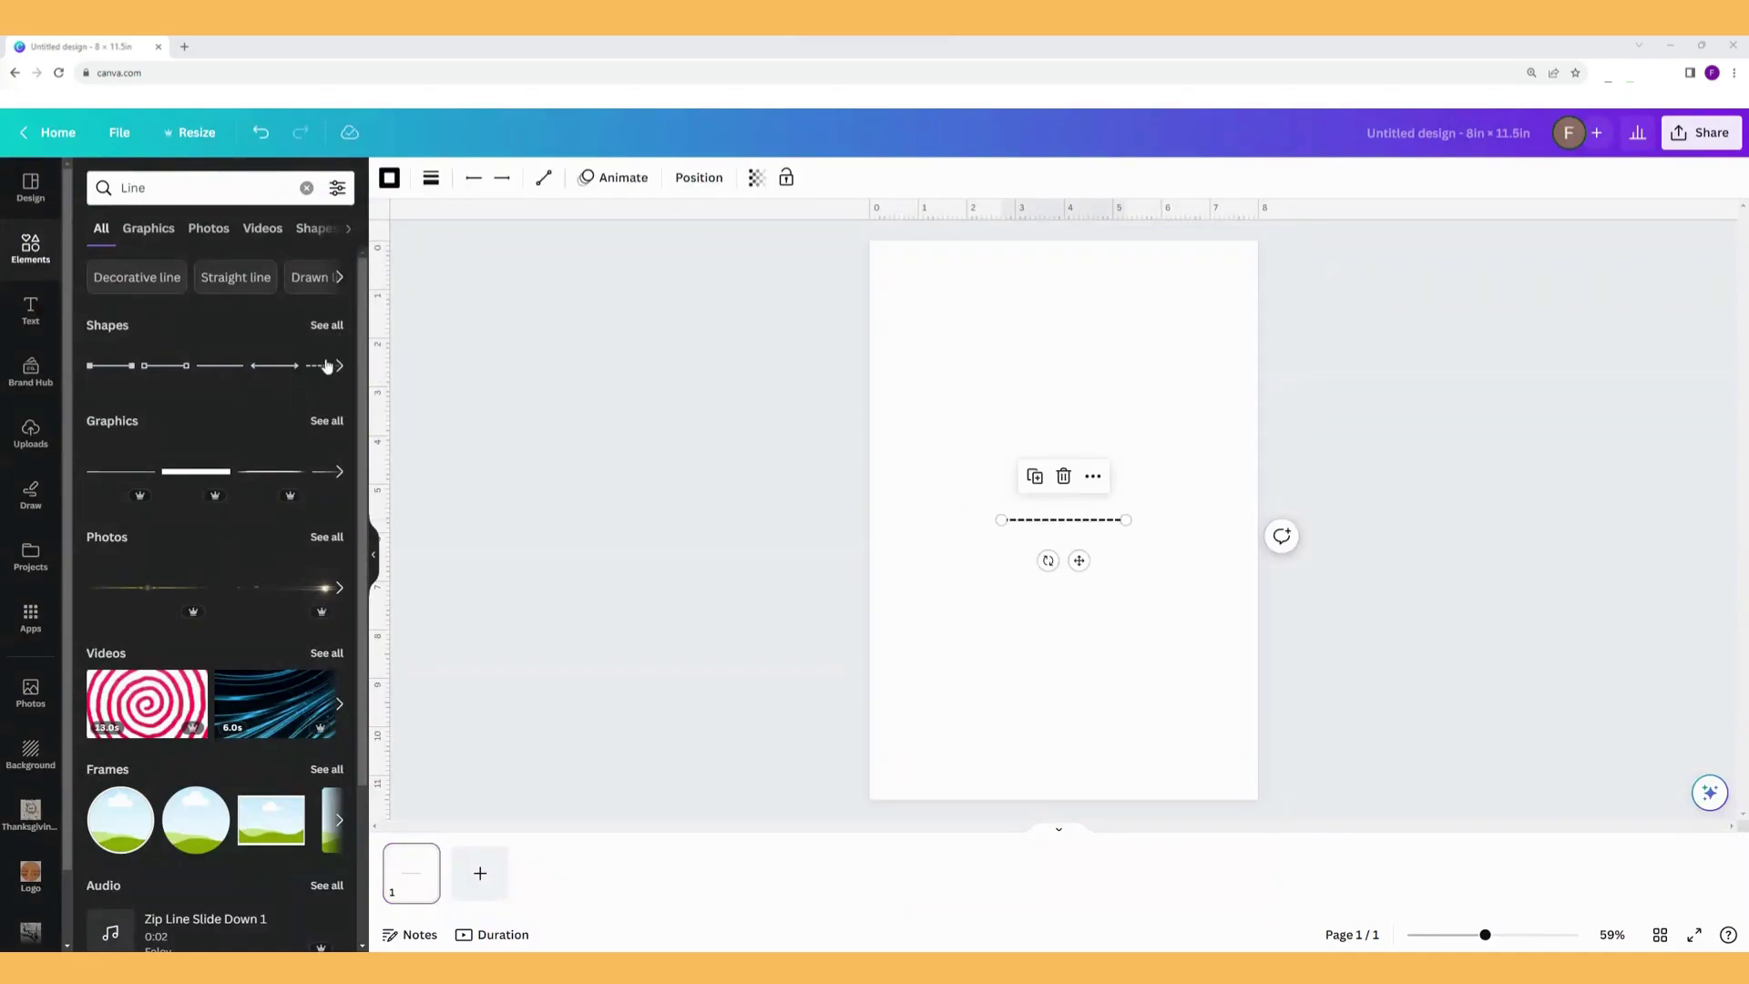
{"action": "left_click", "coordinate": [325, 325]}
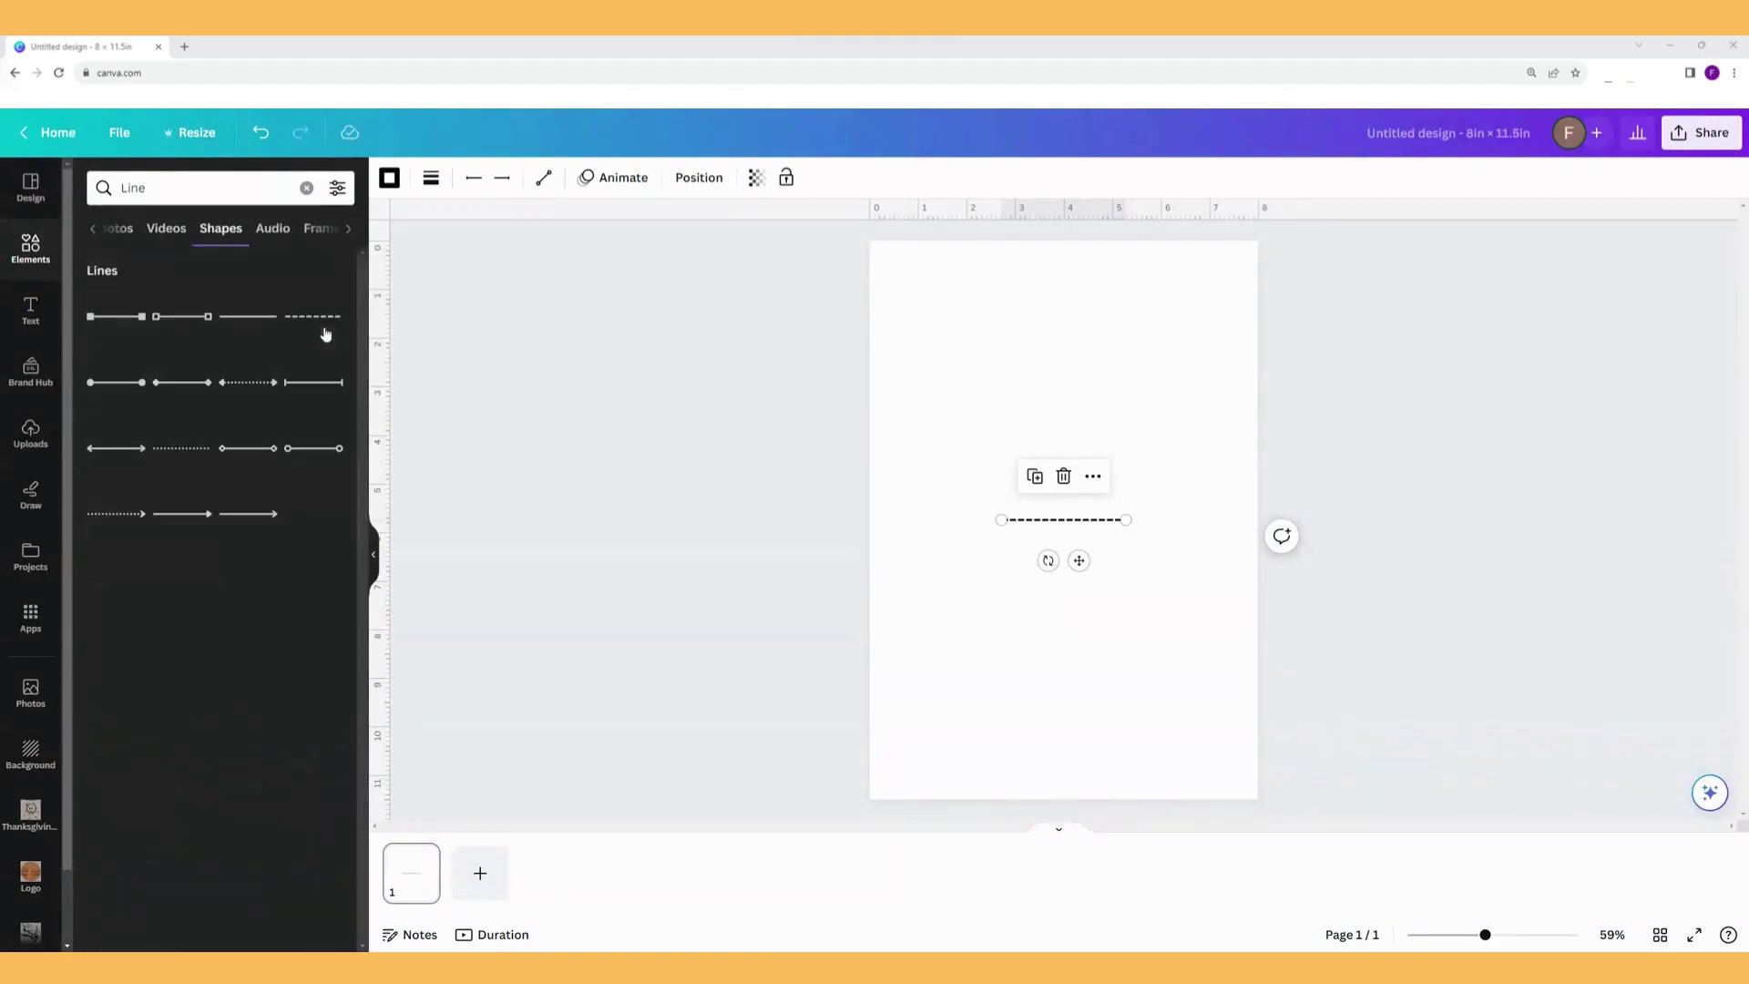
{"action": "left_click", "coordinate": [306, 394]}
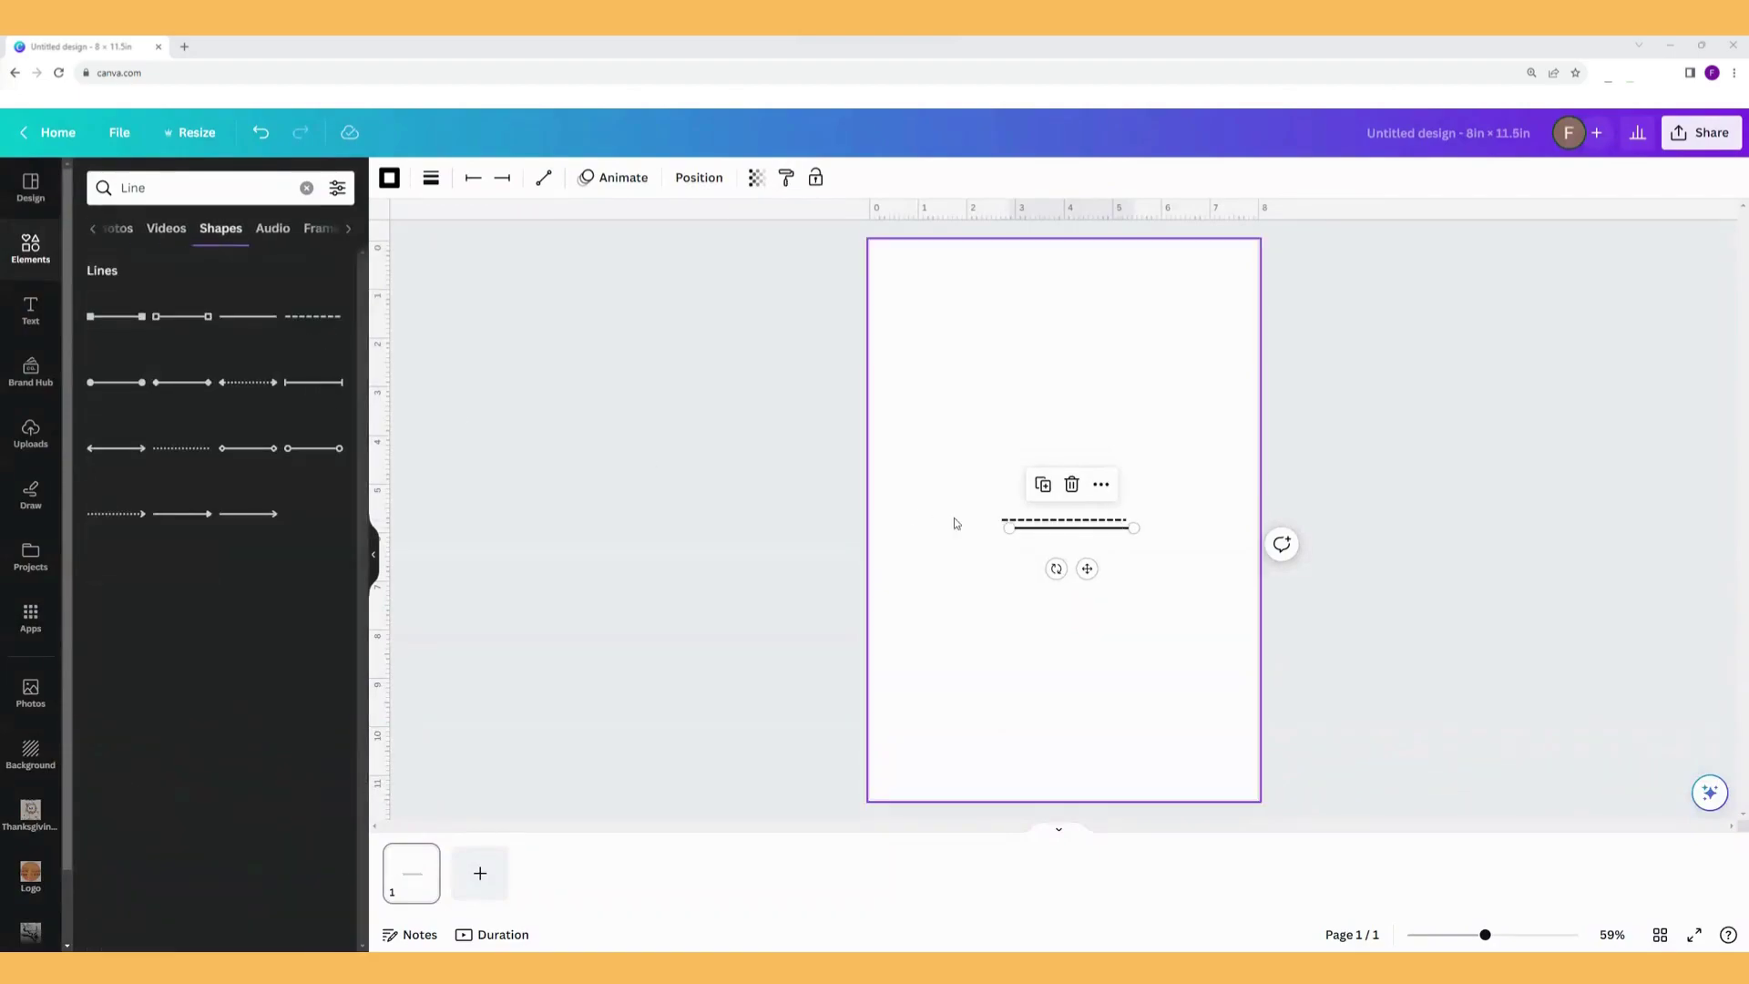
{"action": "left_click", "coordinate": [183, 316]}
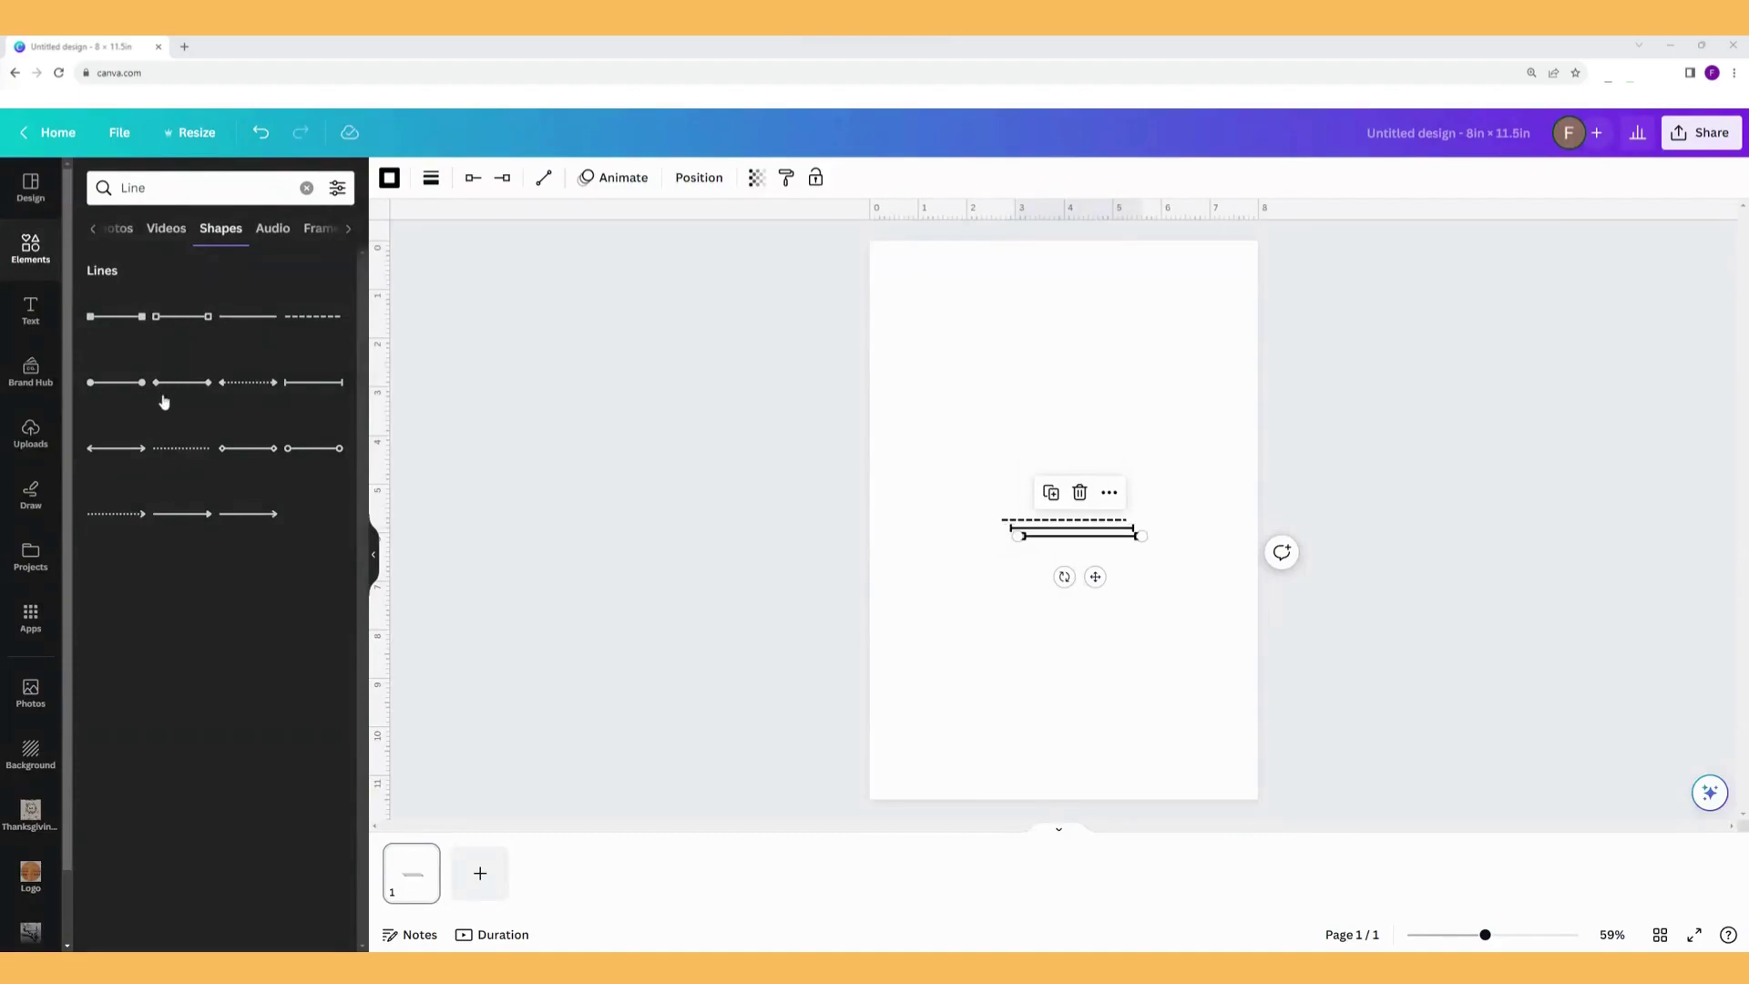
{"action": "left_click", "coordinate": [129, 450]}
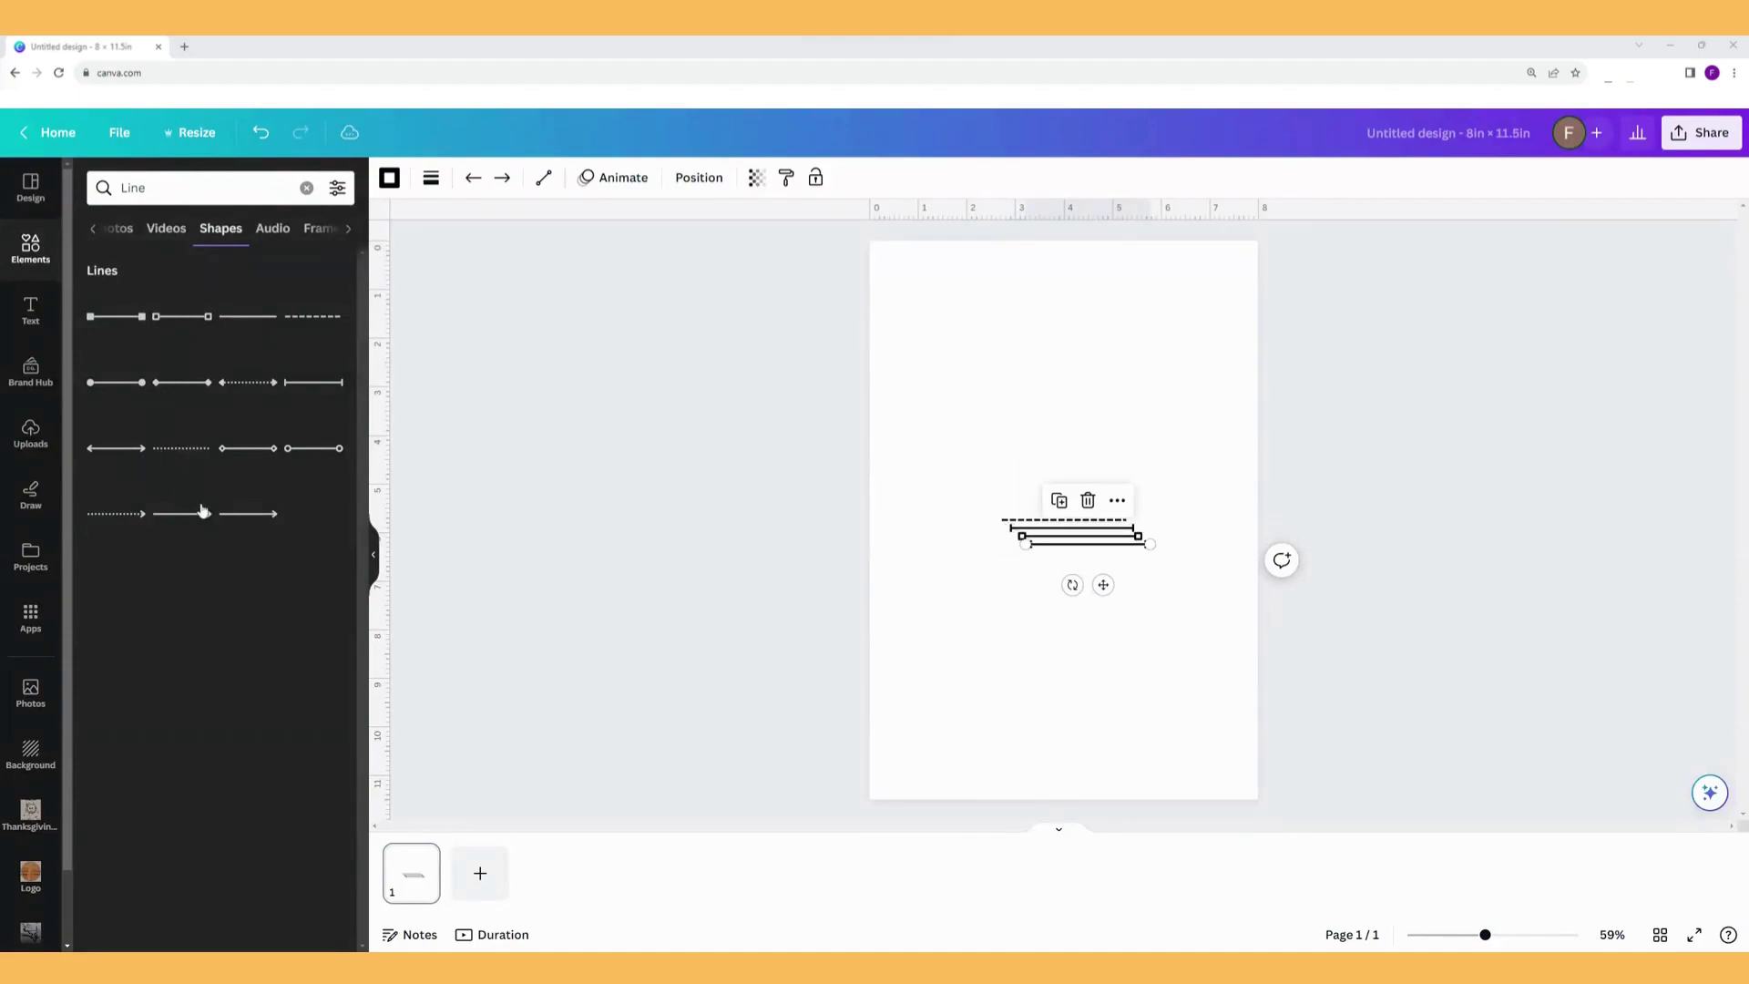
{"action": "left_click", "coordinate": [238, 319]}
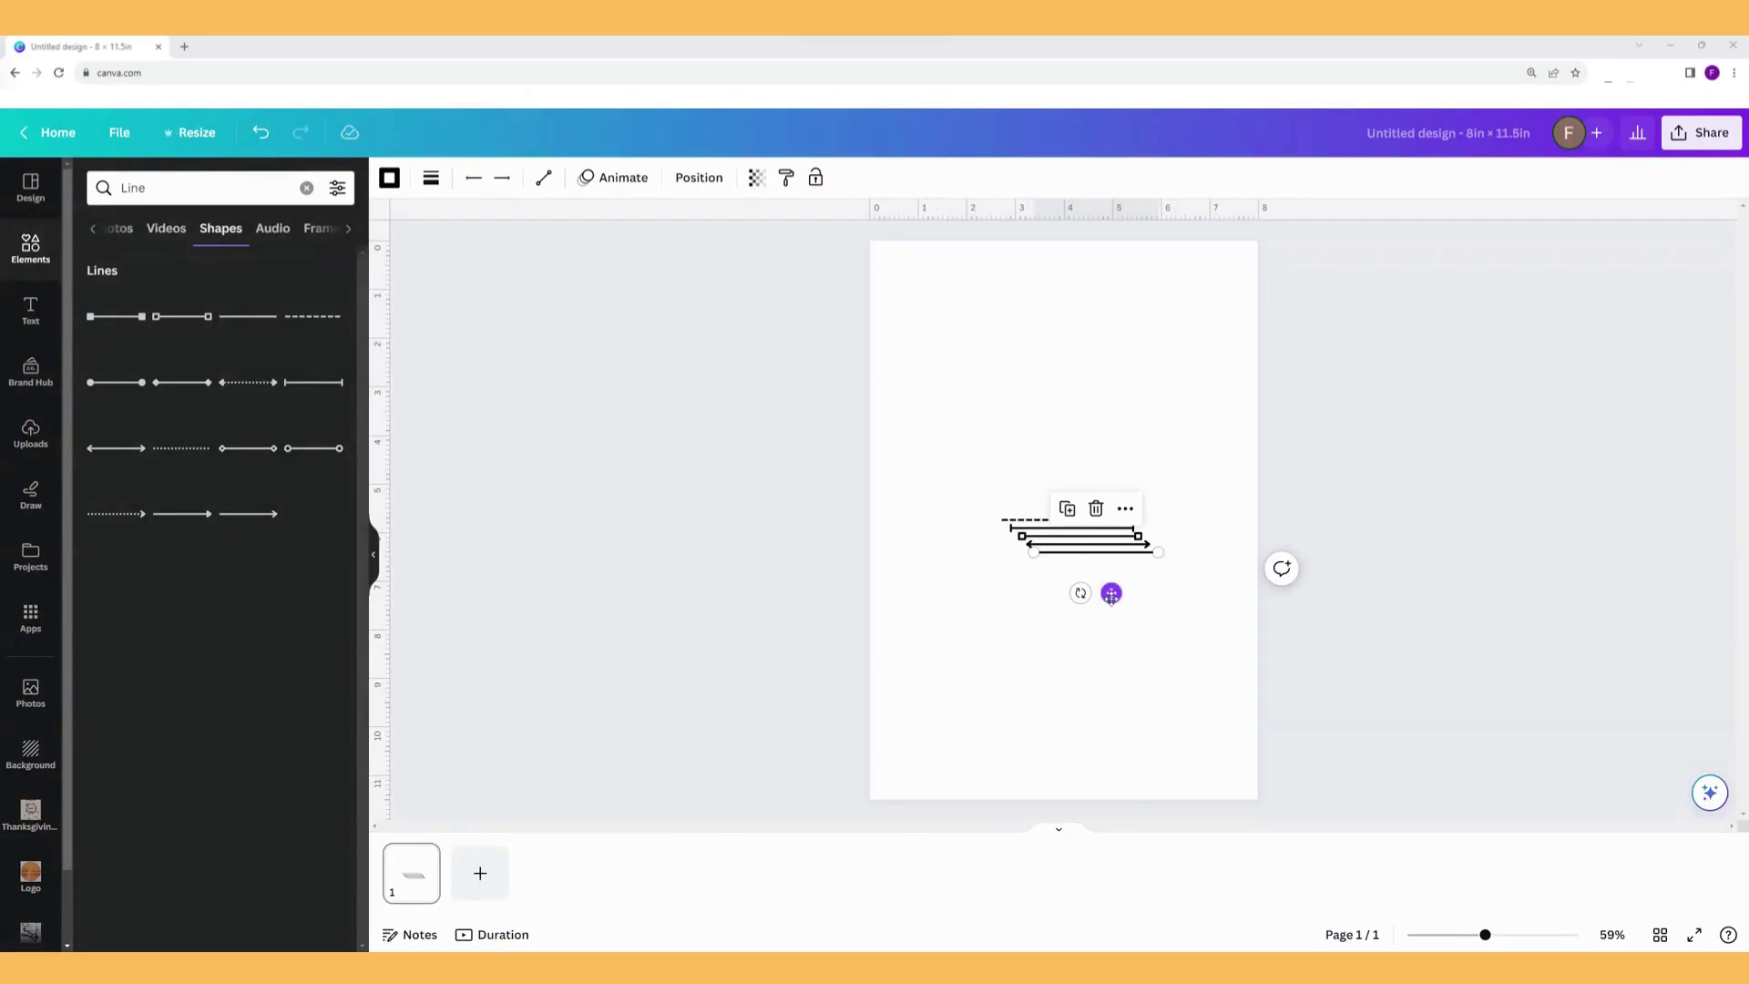
{"action": "left_click_drag", "start_coordinate": [1111, 593], "coordinate": [997, 425]}
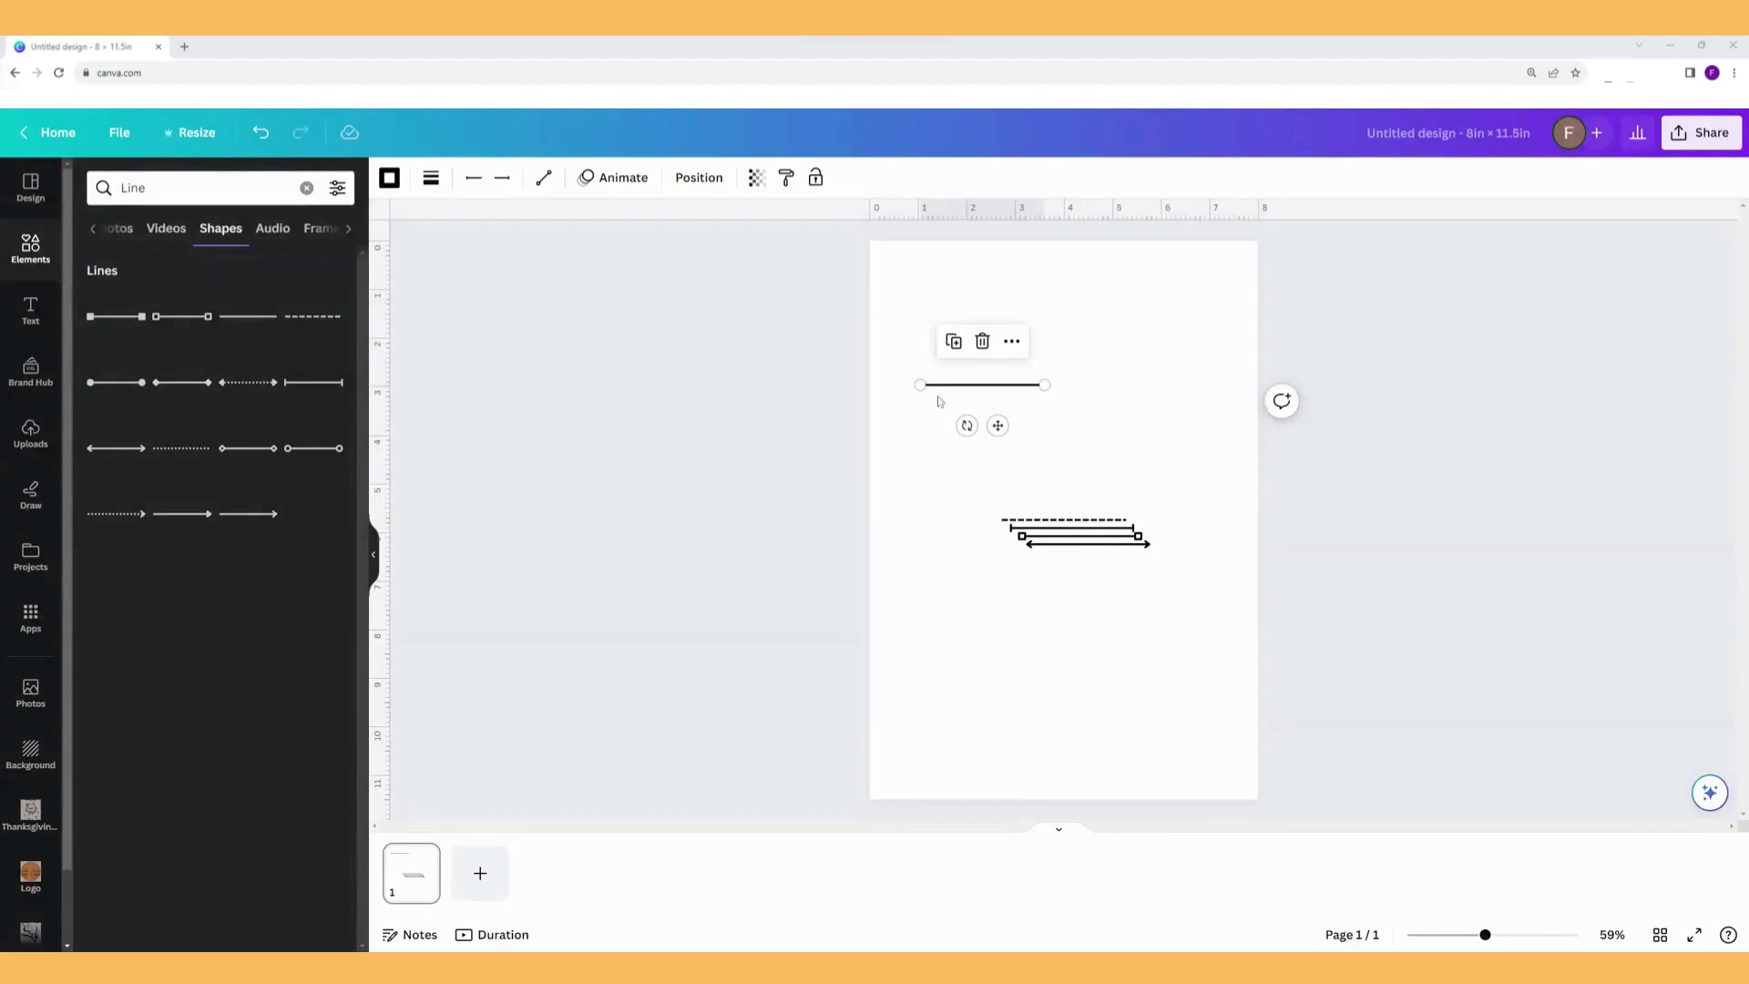
Make the plain line pink with the dotted line style.
{"action": "left_click", "coordinate": [389, 177]}
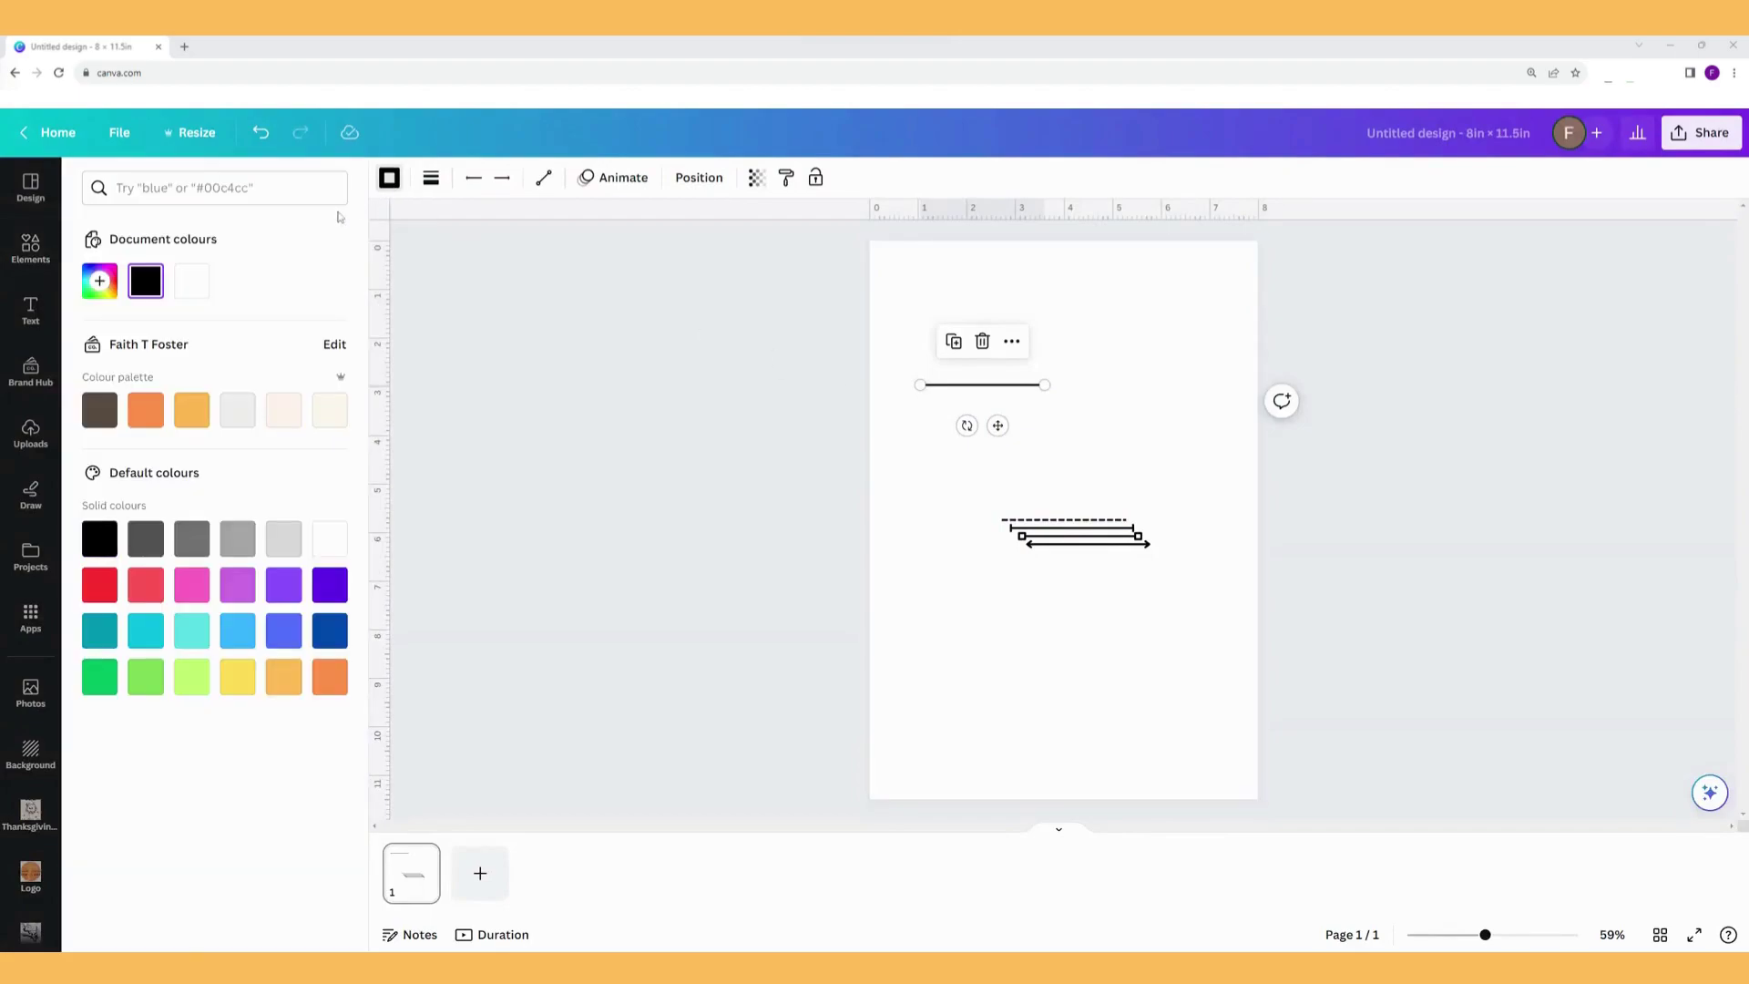
{"action": "left_click", "coordinate": [145, 415]}
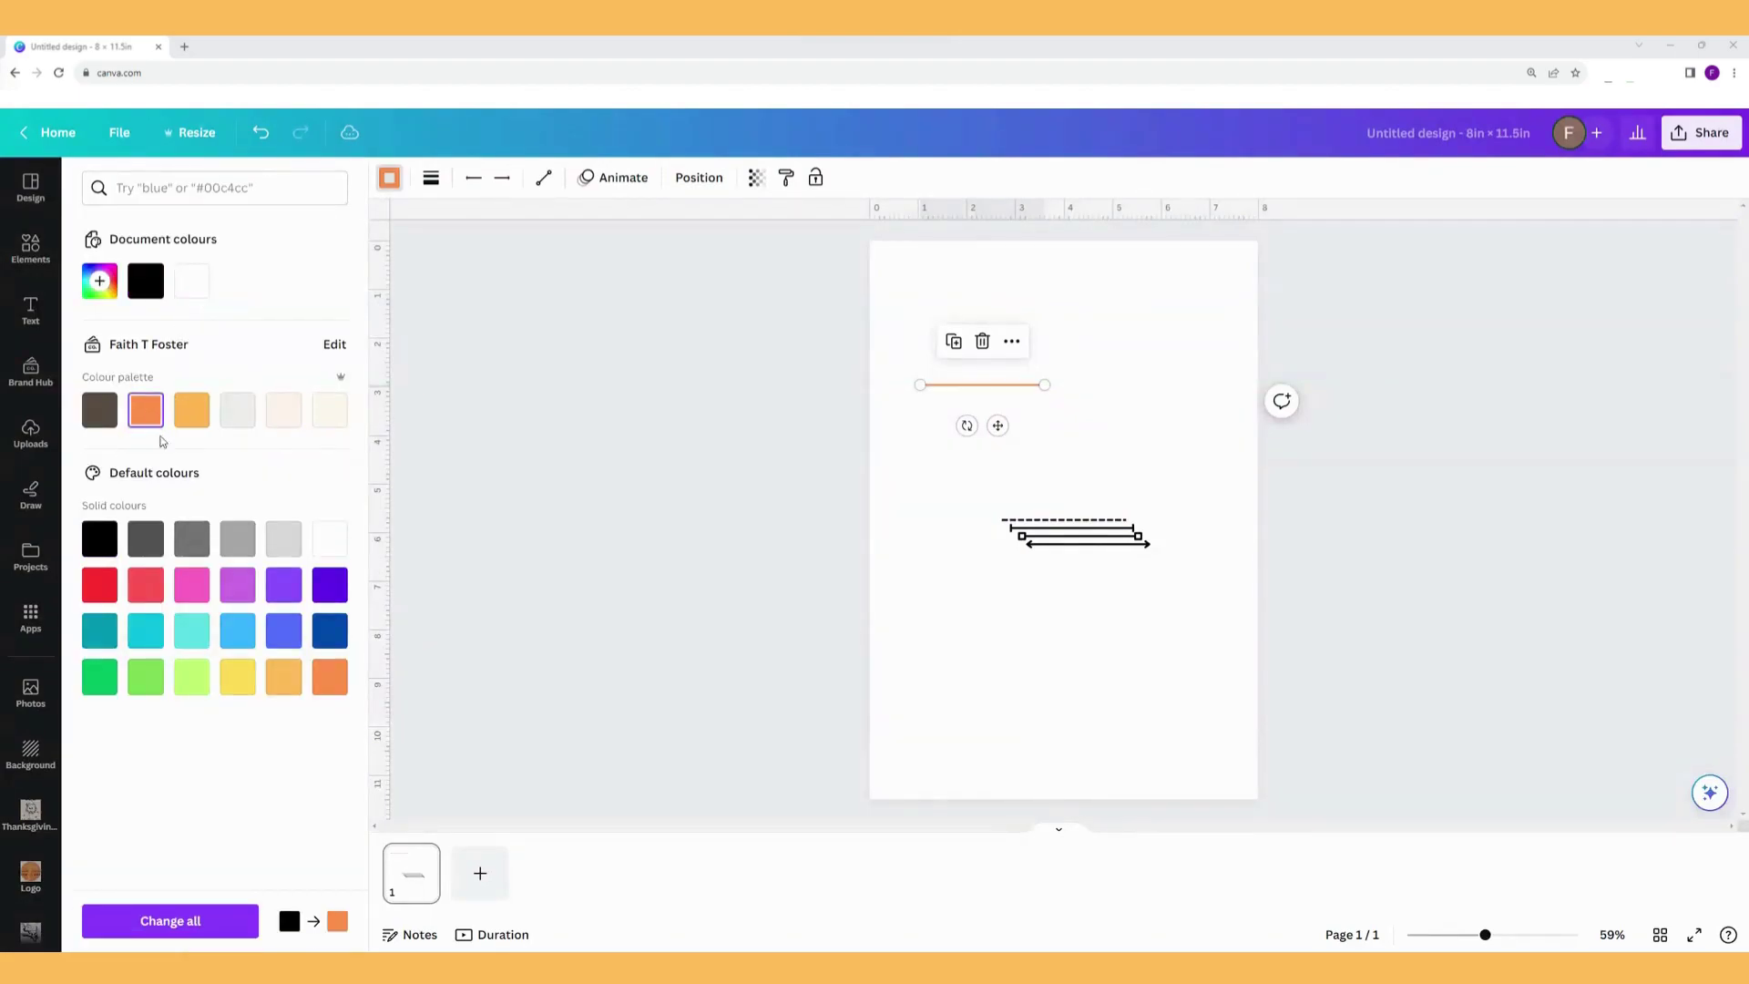
{"action": "left_click", "coordinate": [193, 550]}
{"action": "left_click", "coordinate": [192, 583]}
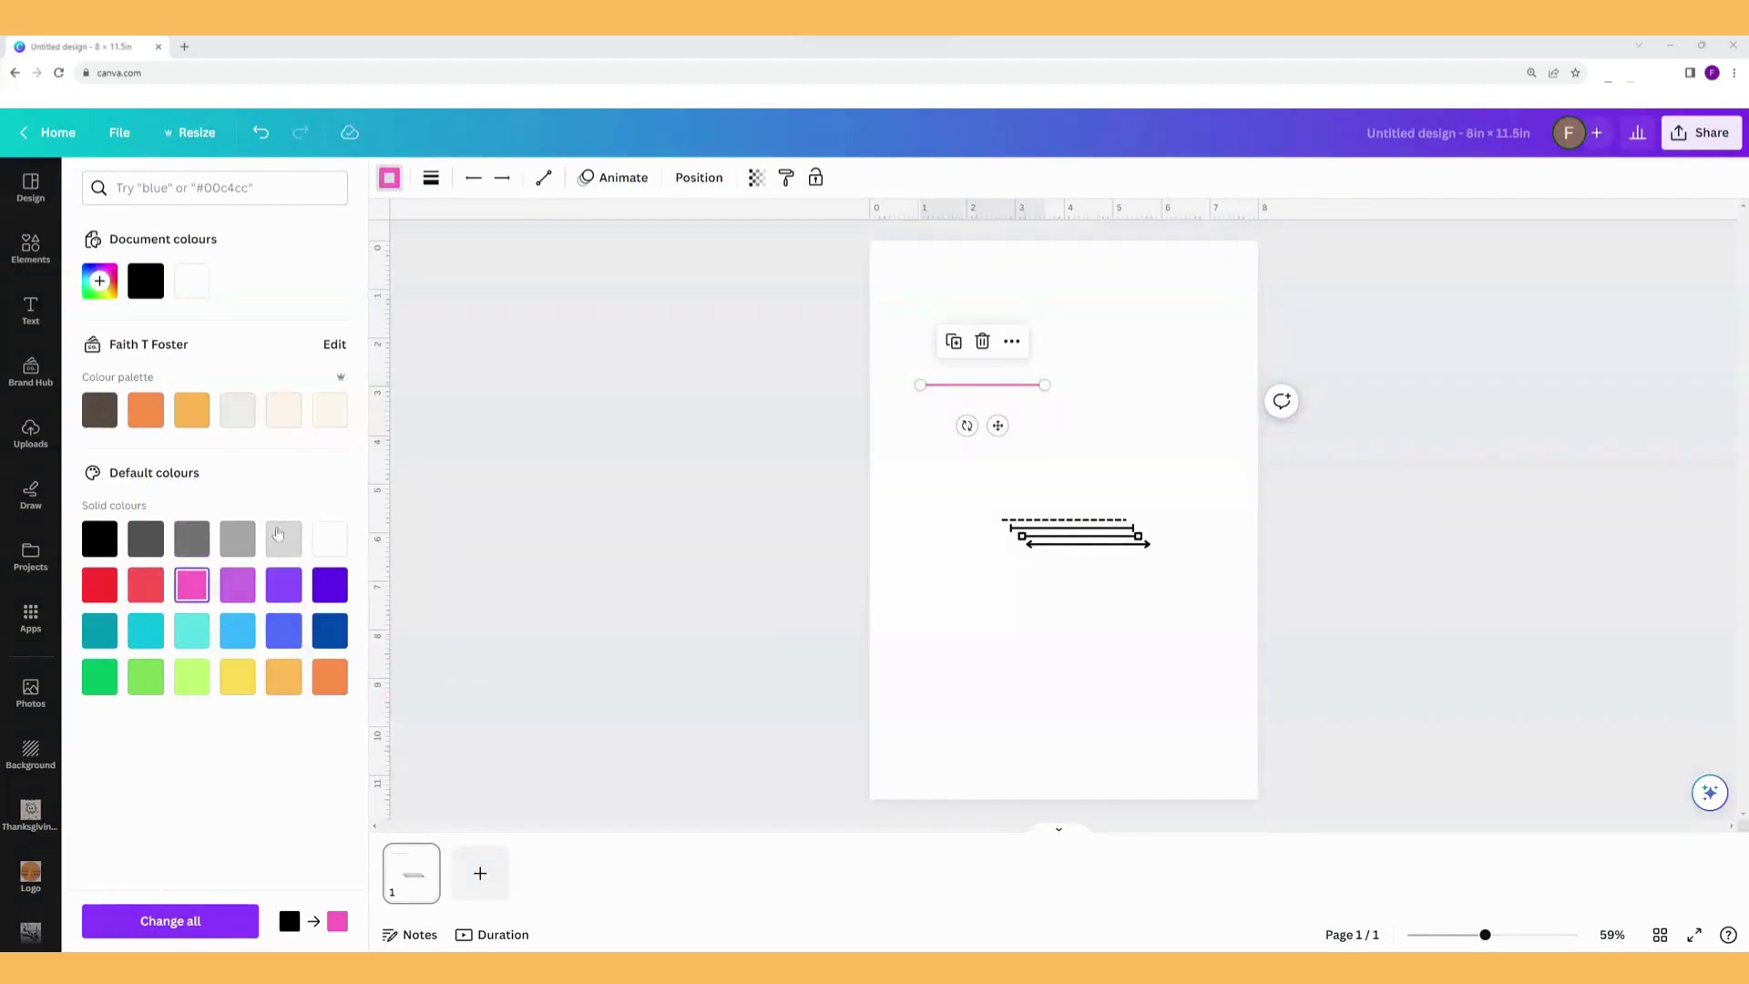
{"action": "left_click", "coordinate": [431, 179]}
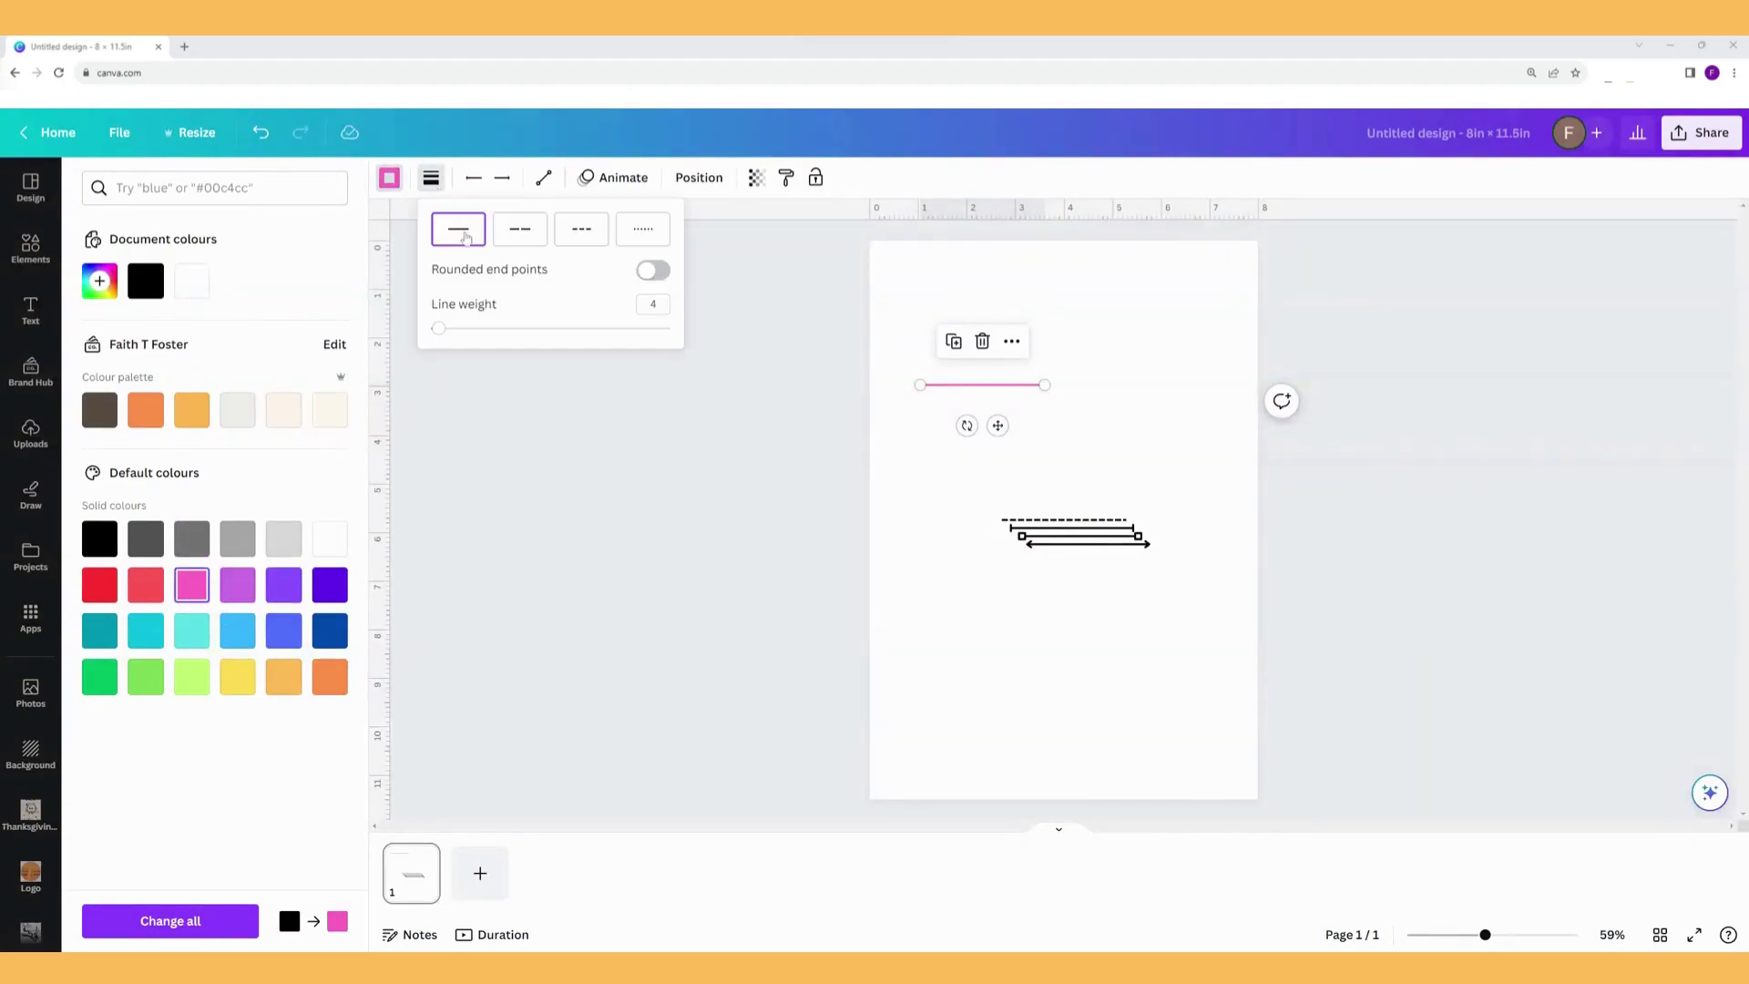
{"action": "left_click", "coordinate": [521, 239]}
{"action": "left_click", "coordinate": [576, 236]}
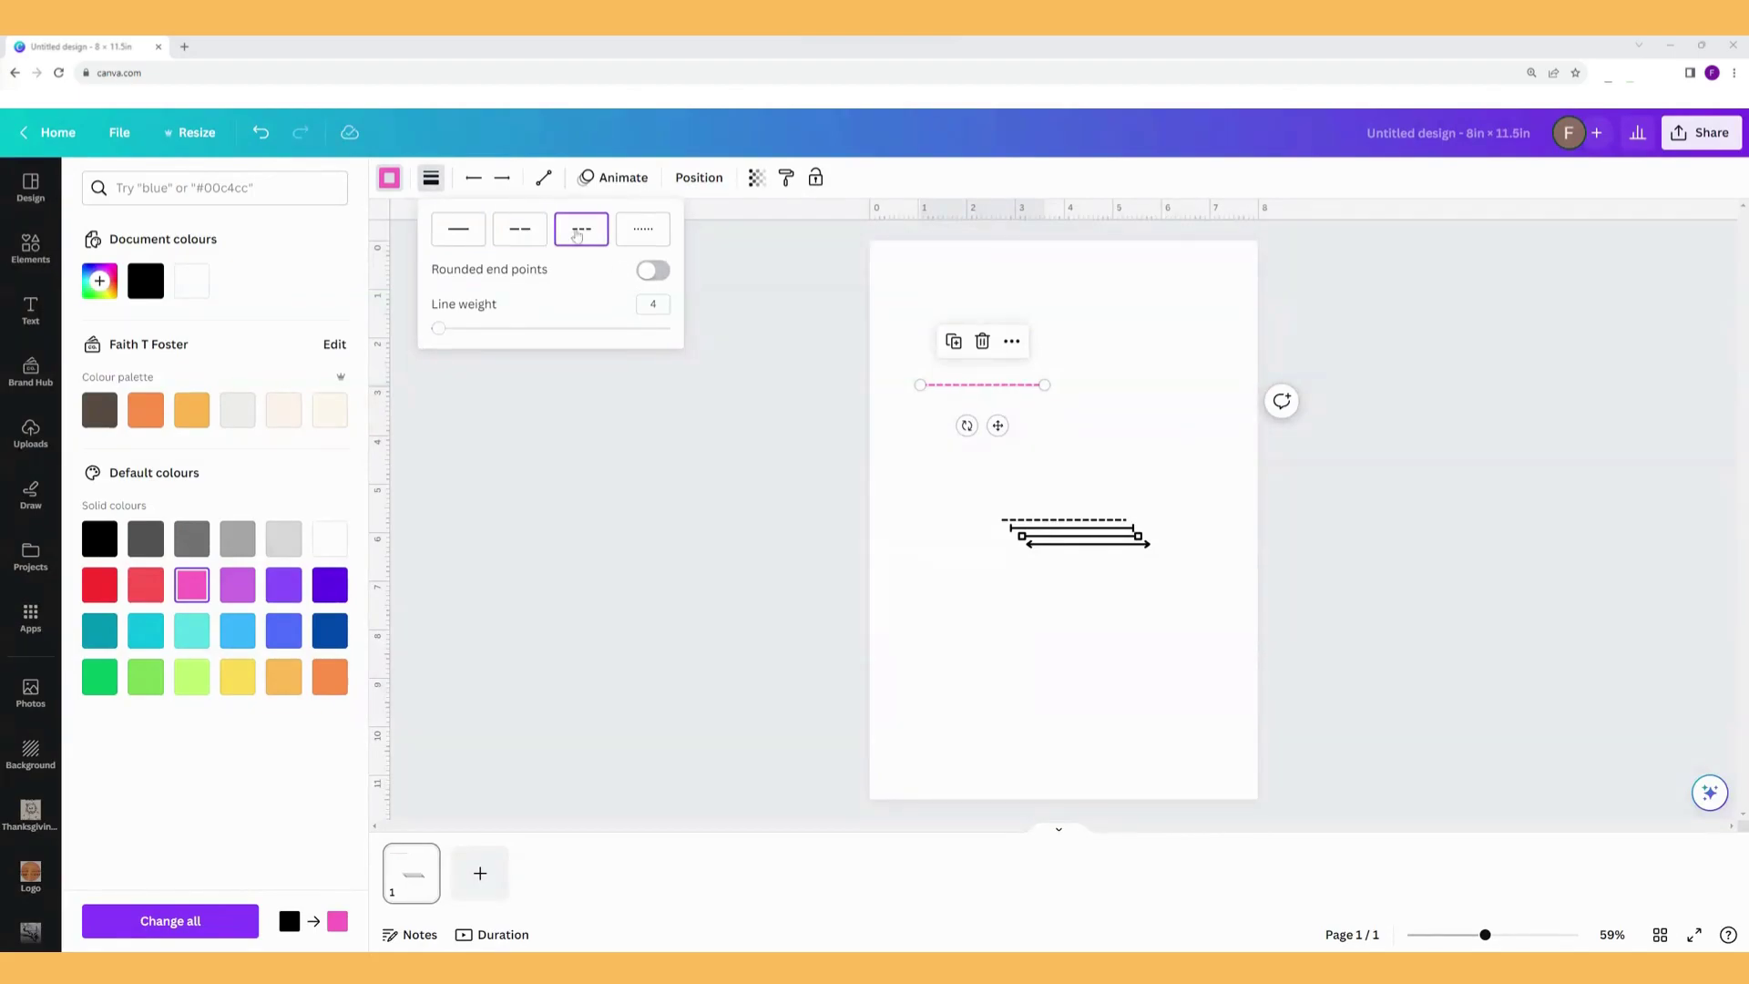
{"action": "left_click", "coordinate": [642, 236]}
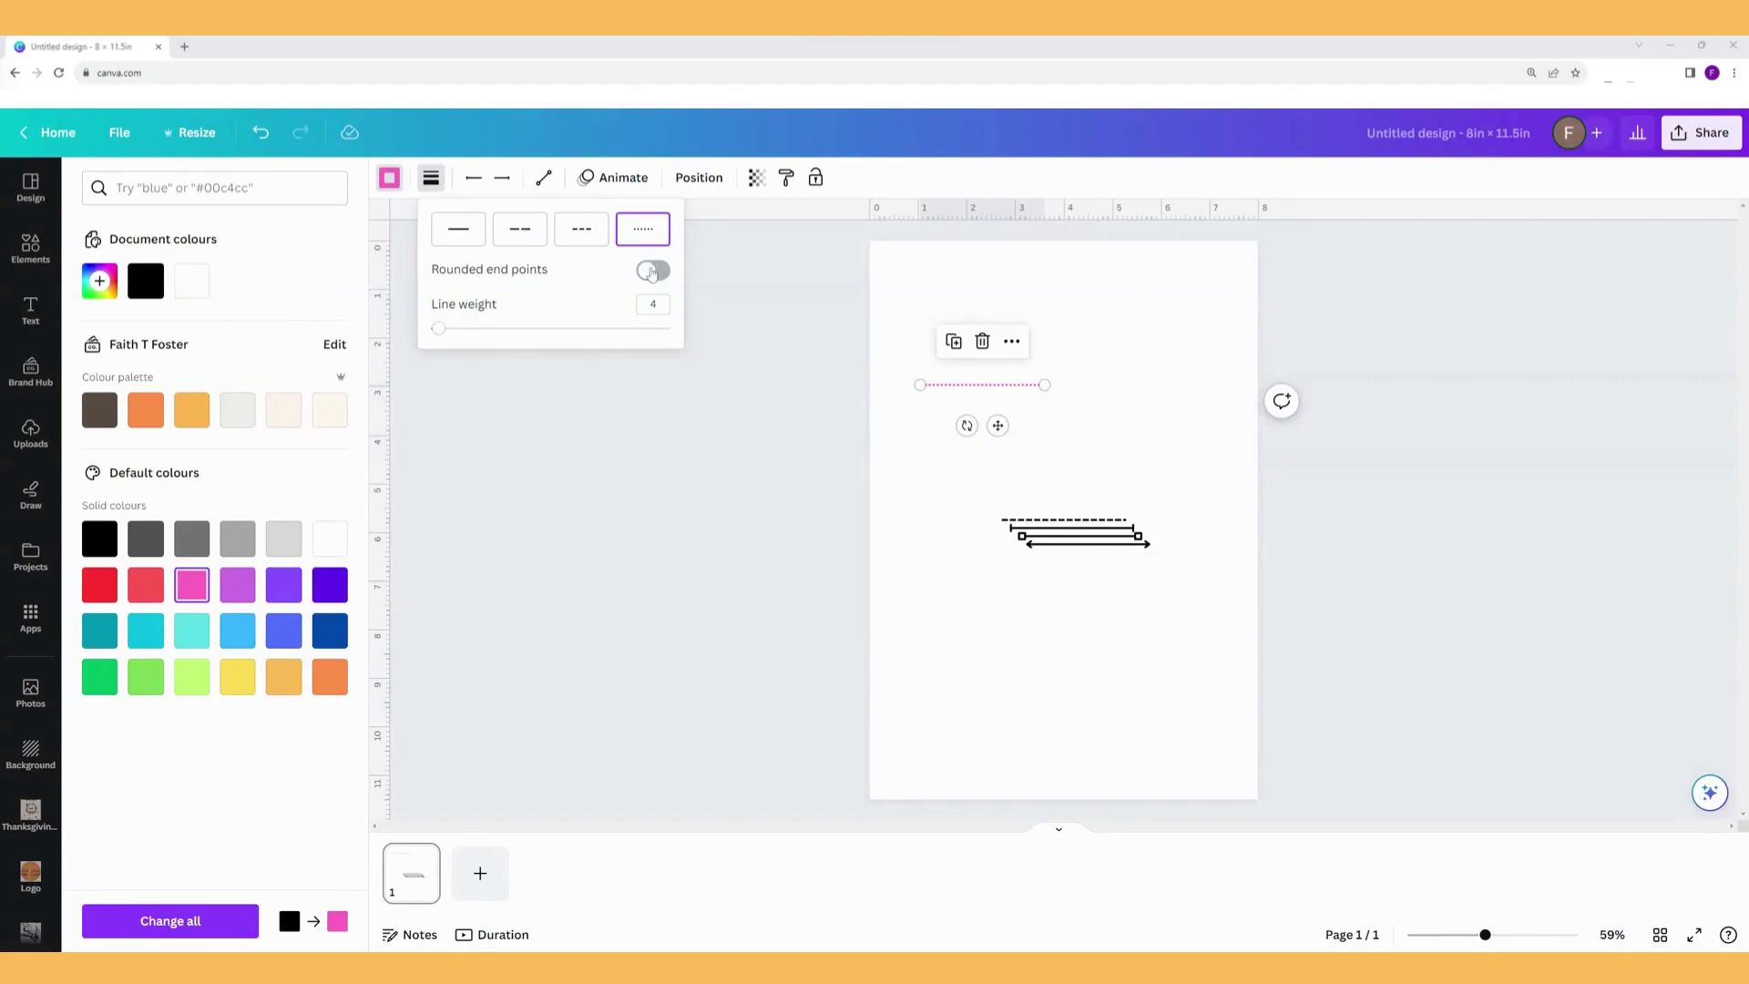
{"action": "left_click", "coordinate": [652, 272]}
{"action": "left_click", "coordinate": [652, 273]}
Set the dotted line's weight to 1 and lengthen it to about 5.5 in.
{"action": "left_click", "coordinate": [652, 303]}
{"action": "type", "text": "1"}
{"action": "key", "text": "Return"}
{"action": "left_click_drag", "start_coordinate": [1043, 384], "coordinate": [1218, 384]}
{"action": "left_click", "coordinate": [1097, 525]}
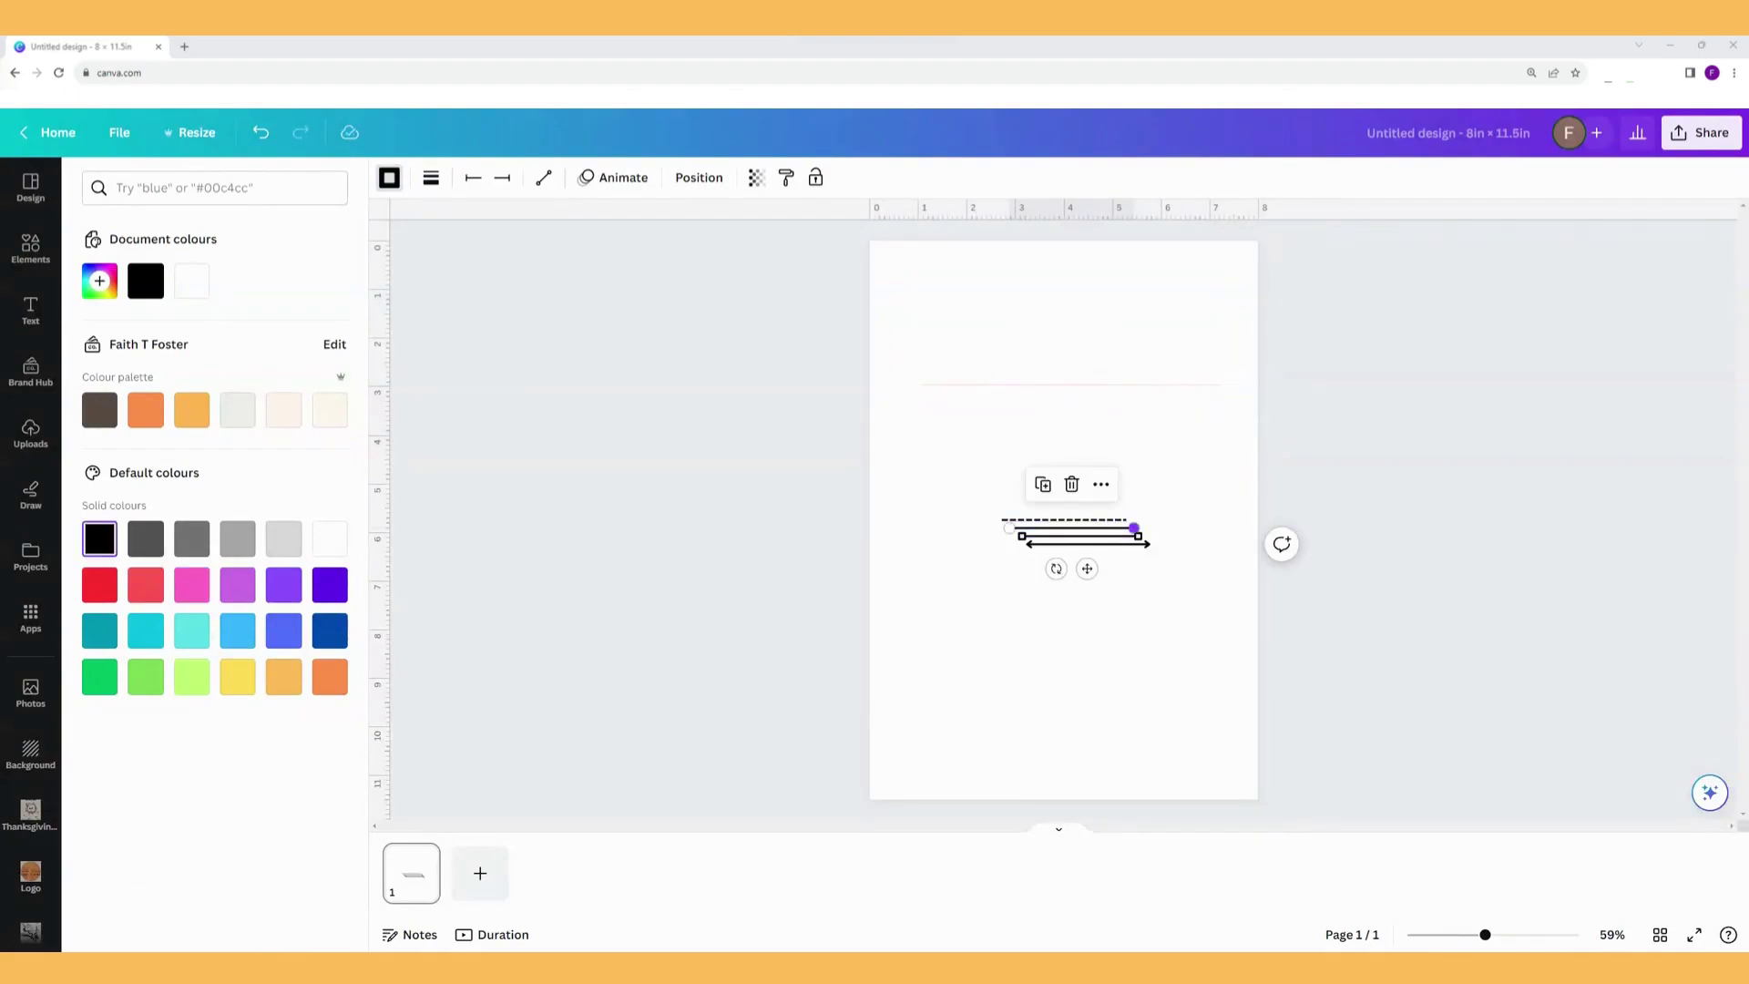
Delete the leftover sample line, keeping only the pink dotted line.
{"action": "key", "text": "Escape"}
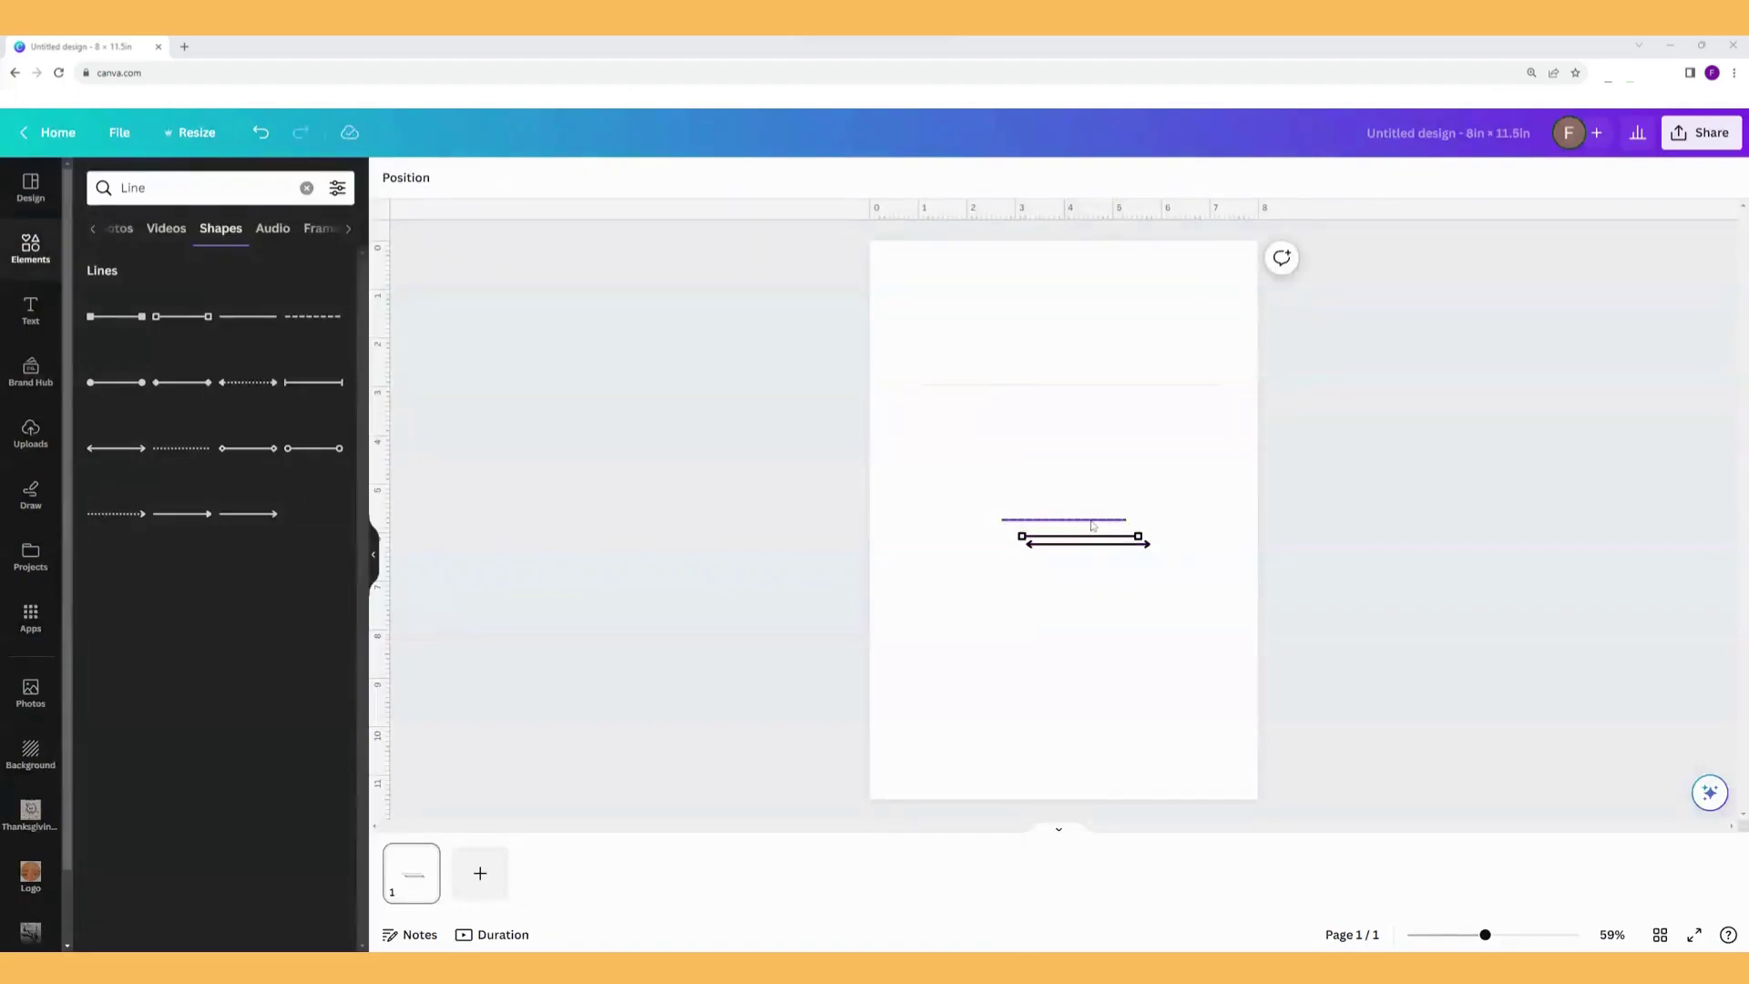
{"action": "left_click", "coordinate": [1107, 544]}
{"action": "key", "text": "Delete"}
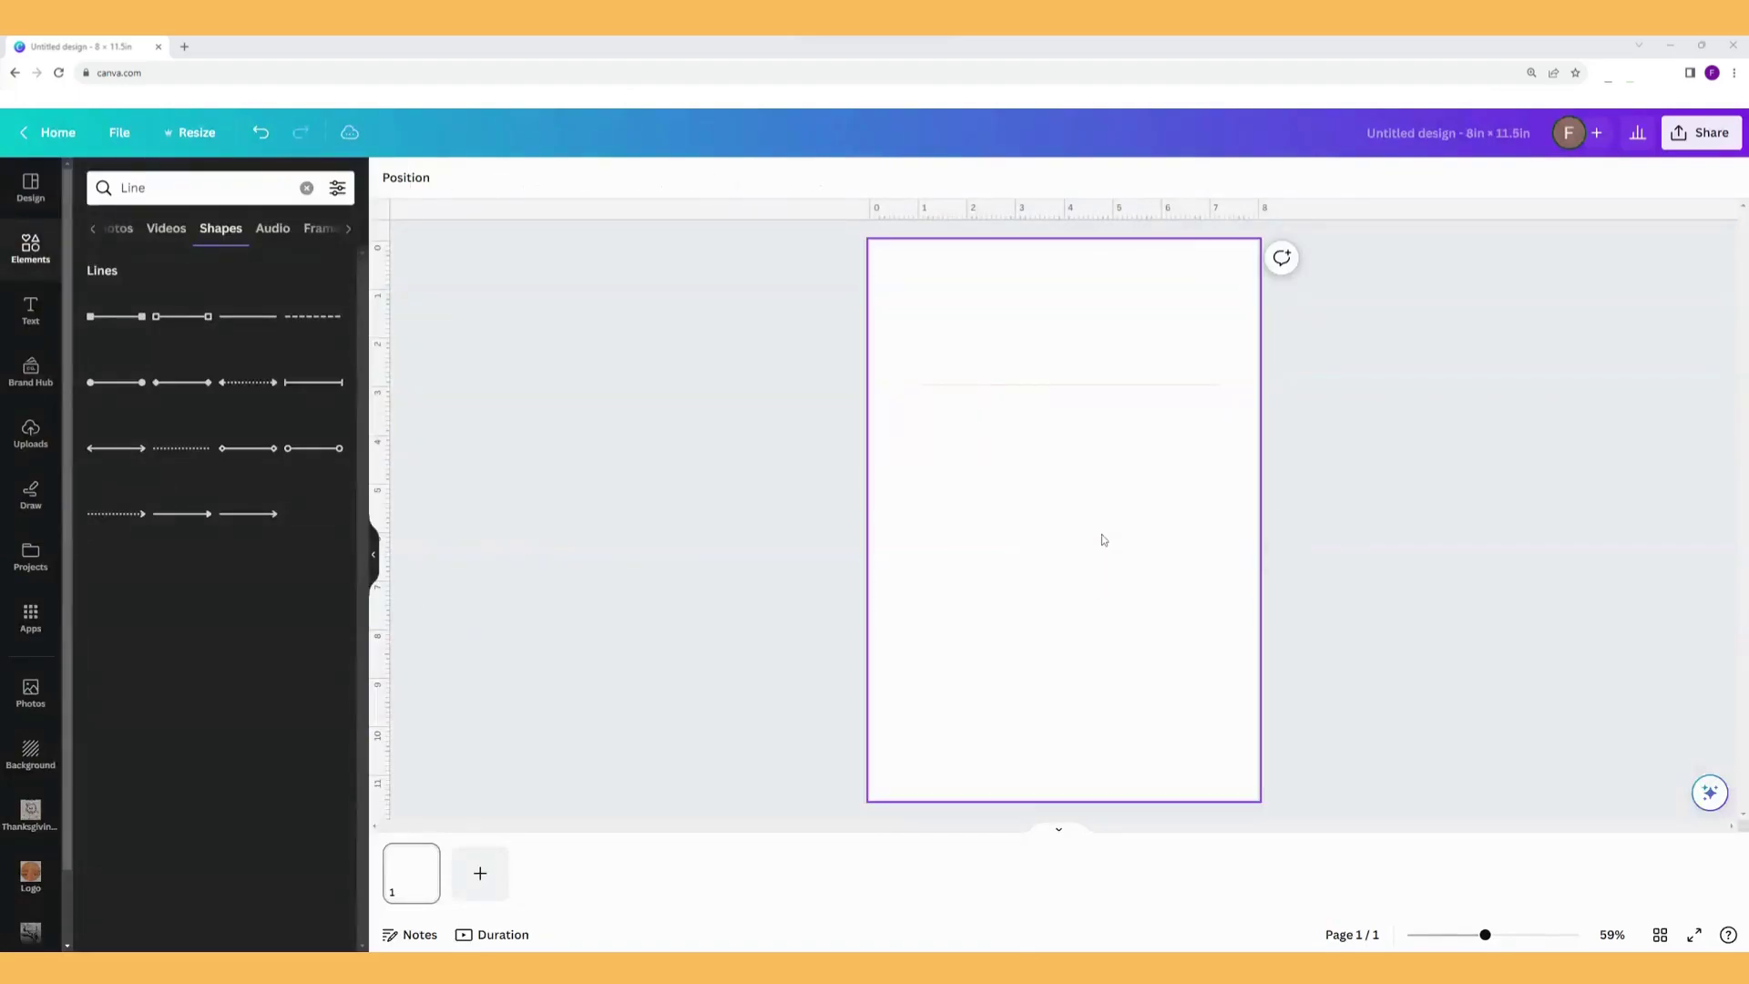
{"action": "left_click", "coordinate": [1045, 393]}
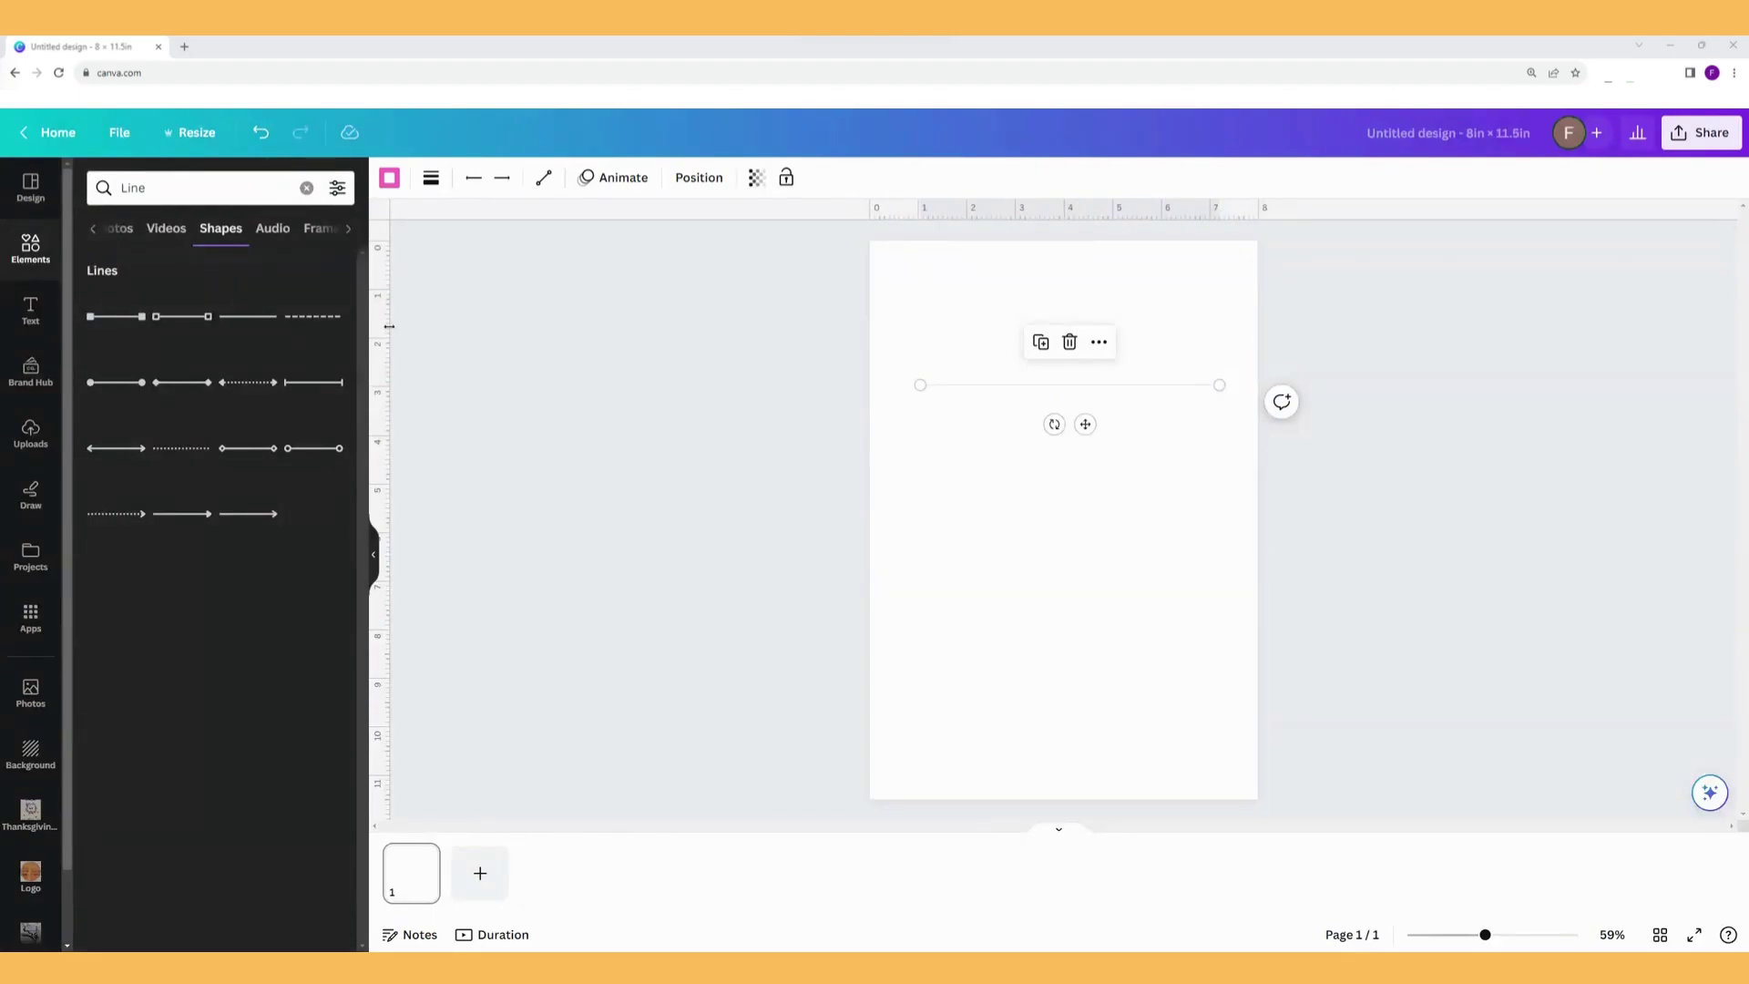
Add left, right and top guides, then stretch the dotted line between them at 0.8–7.2 in, about 1 in down.
{"action": "left_click_drag", "start_coordinate": [389, 326], "coordinate": [908, 326]}
{"action": "left_click_drag", "start_coordinate": [385, 349], "coordinate": [1219, 381]}
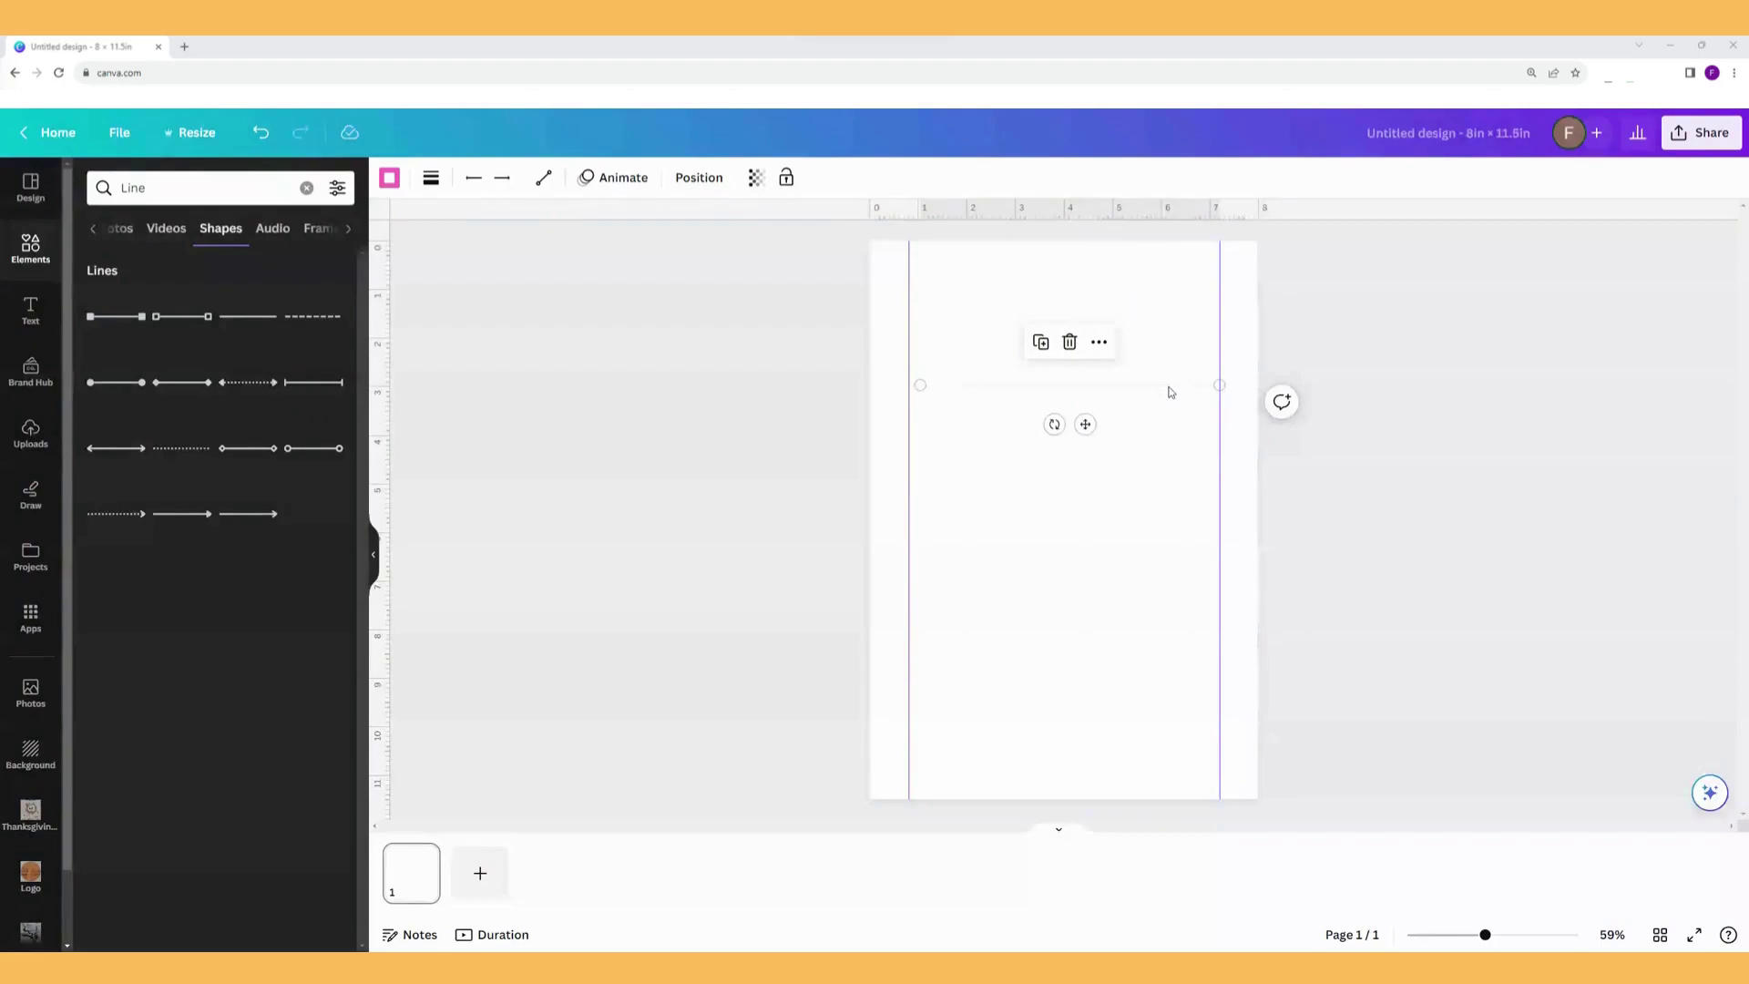
{"action": "left_click_drag", "start_coordinate": [918, 384], "coordinate": [908, 385]}
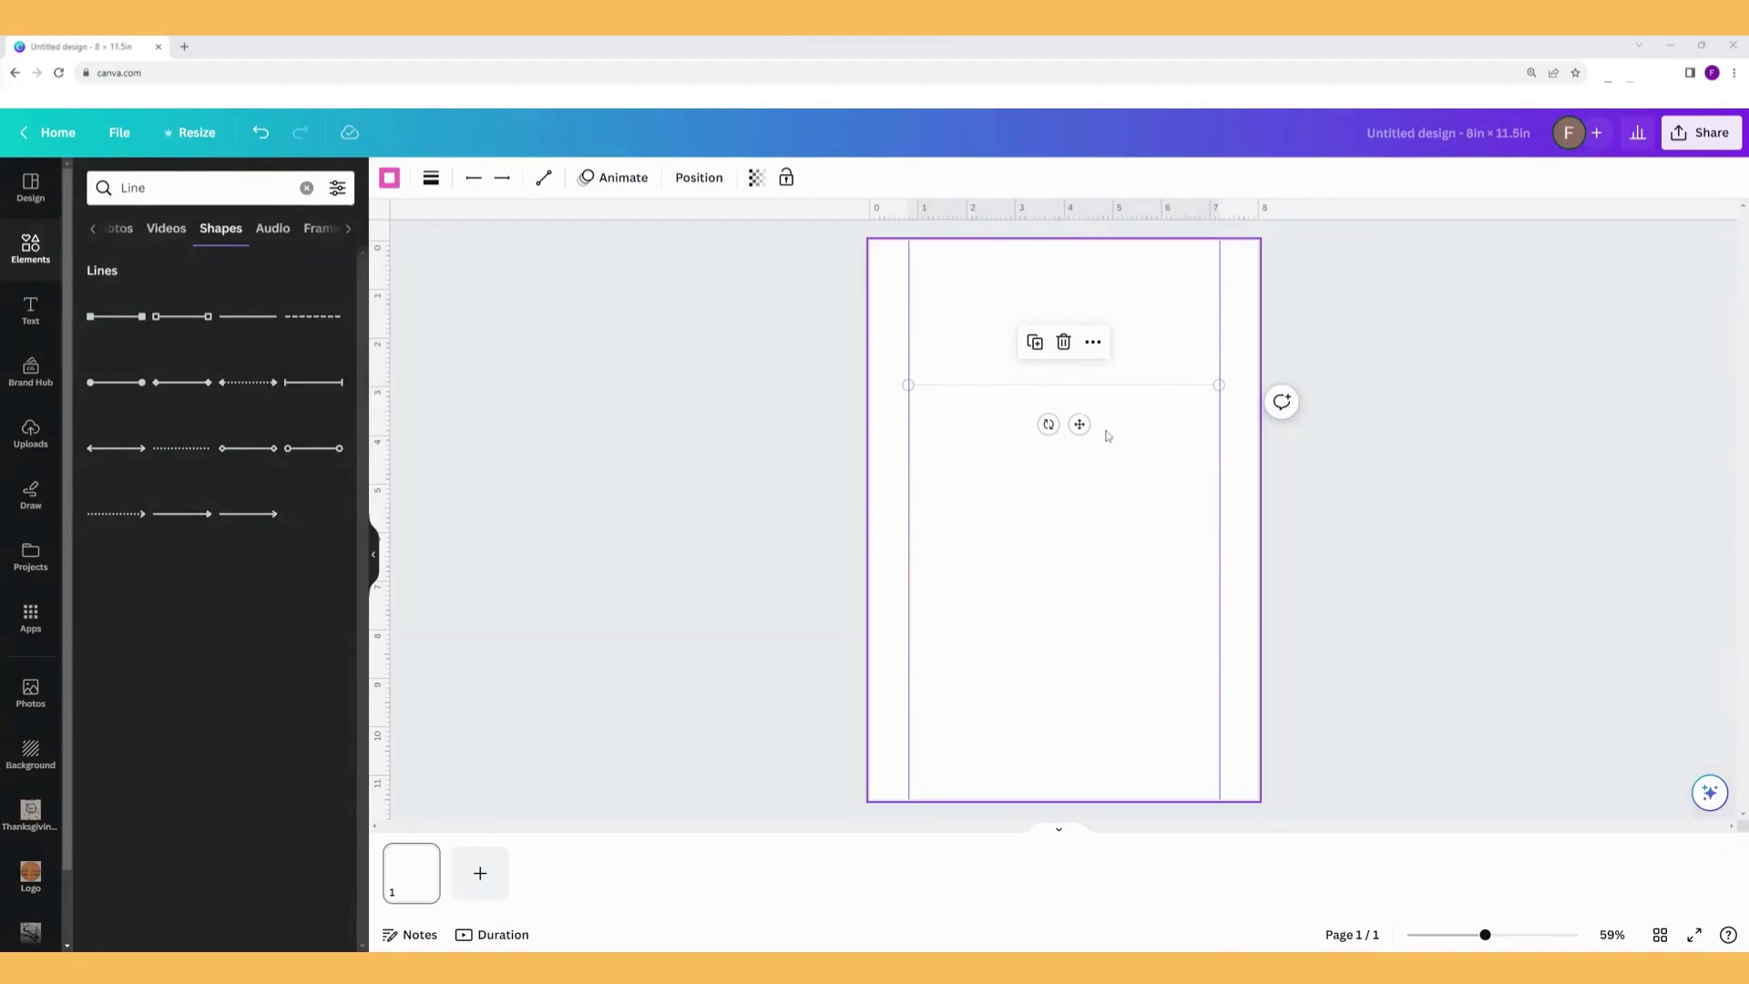
{"action": "left_click_drag", "start_coordinate": [1078, 424], "coordinate": [1080, 352]}
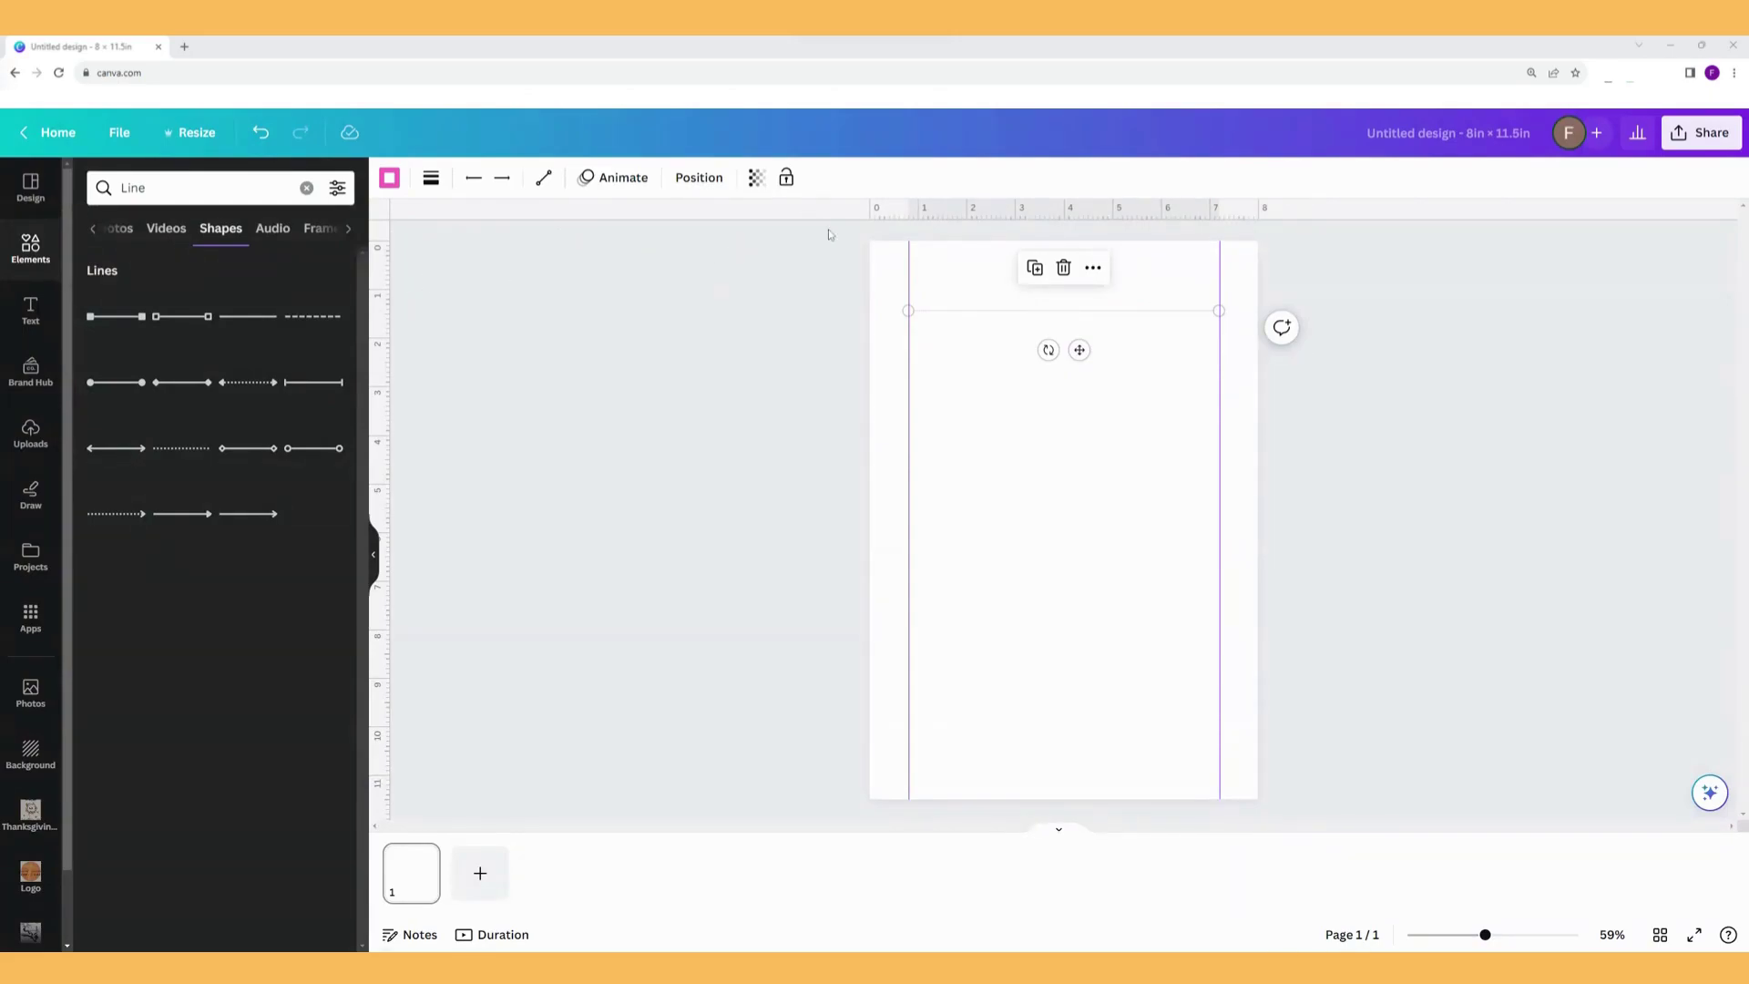
{"action": "left_click_drag", "start_coordinate": [825, 218], "coordinate": [809, 289]}
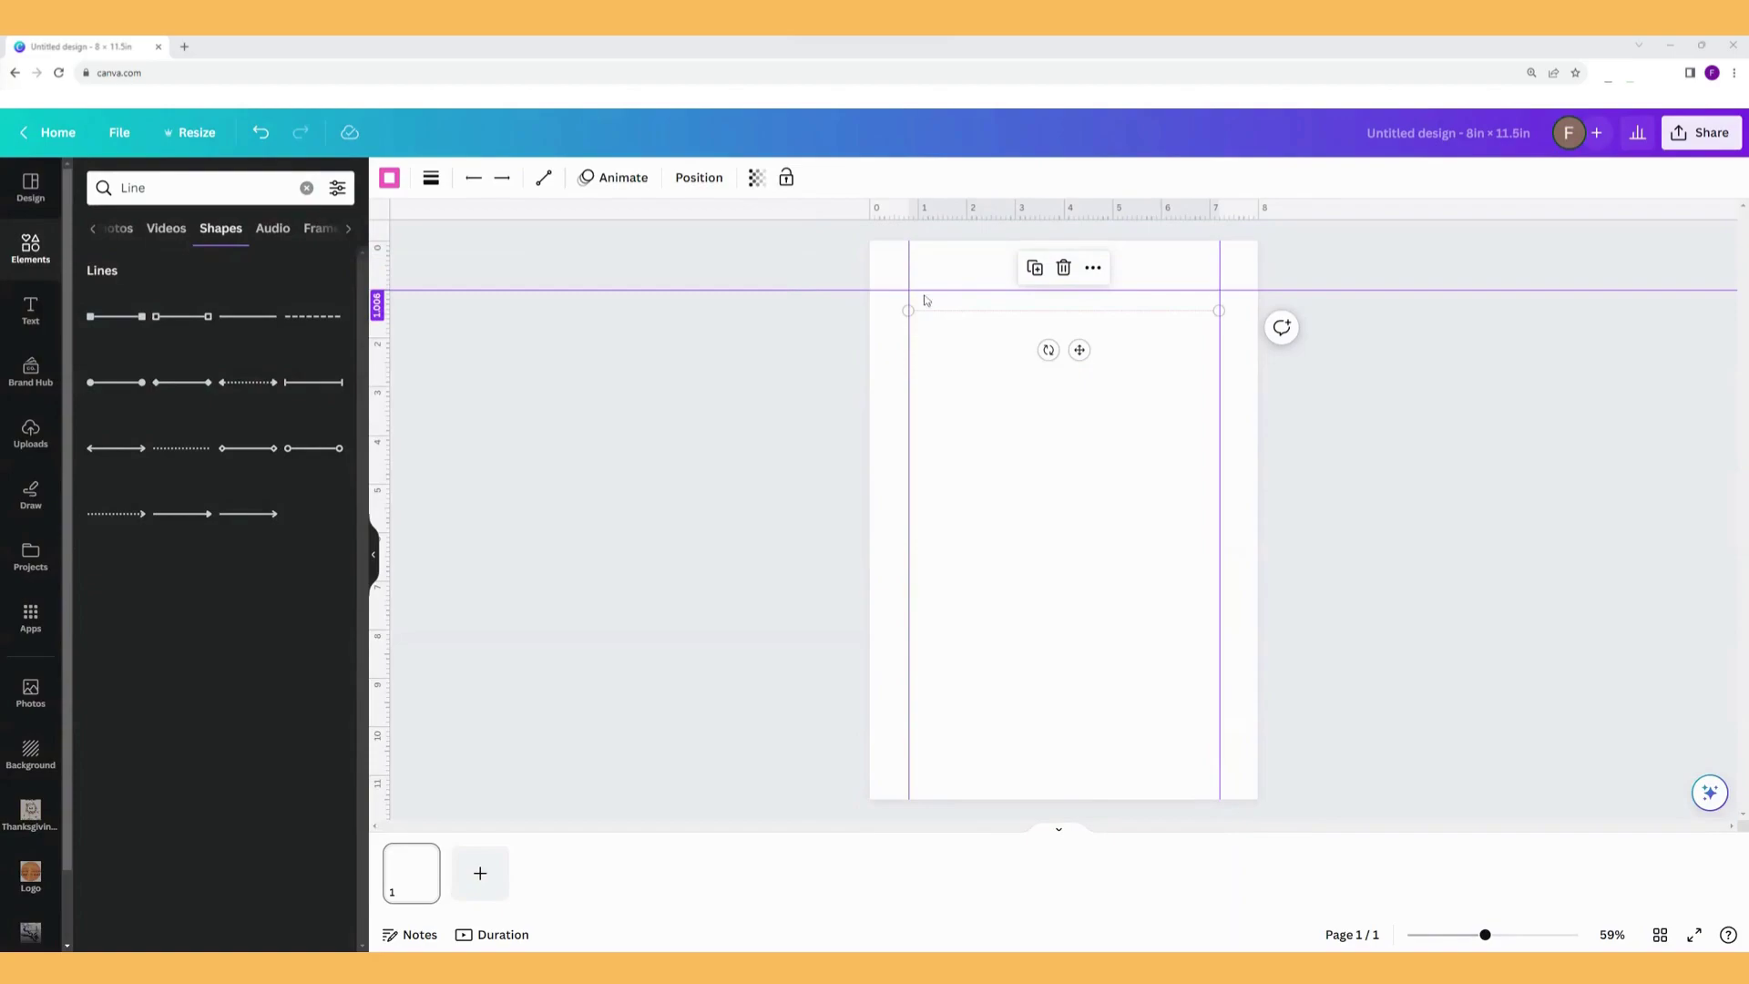
{"action": "left_click_drag", "start_coordinate": [1078, 349], "coordinate": [1079, 330]}
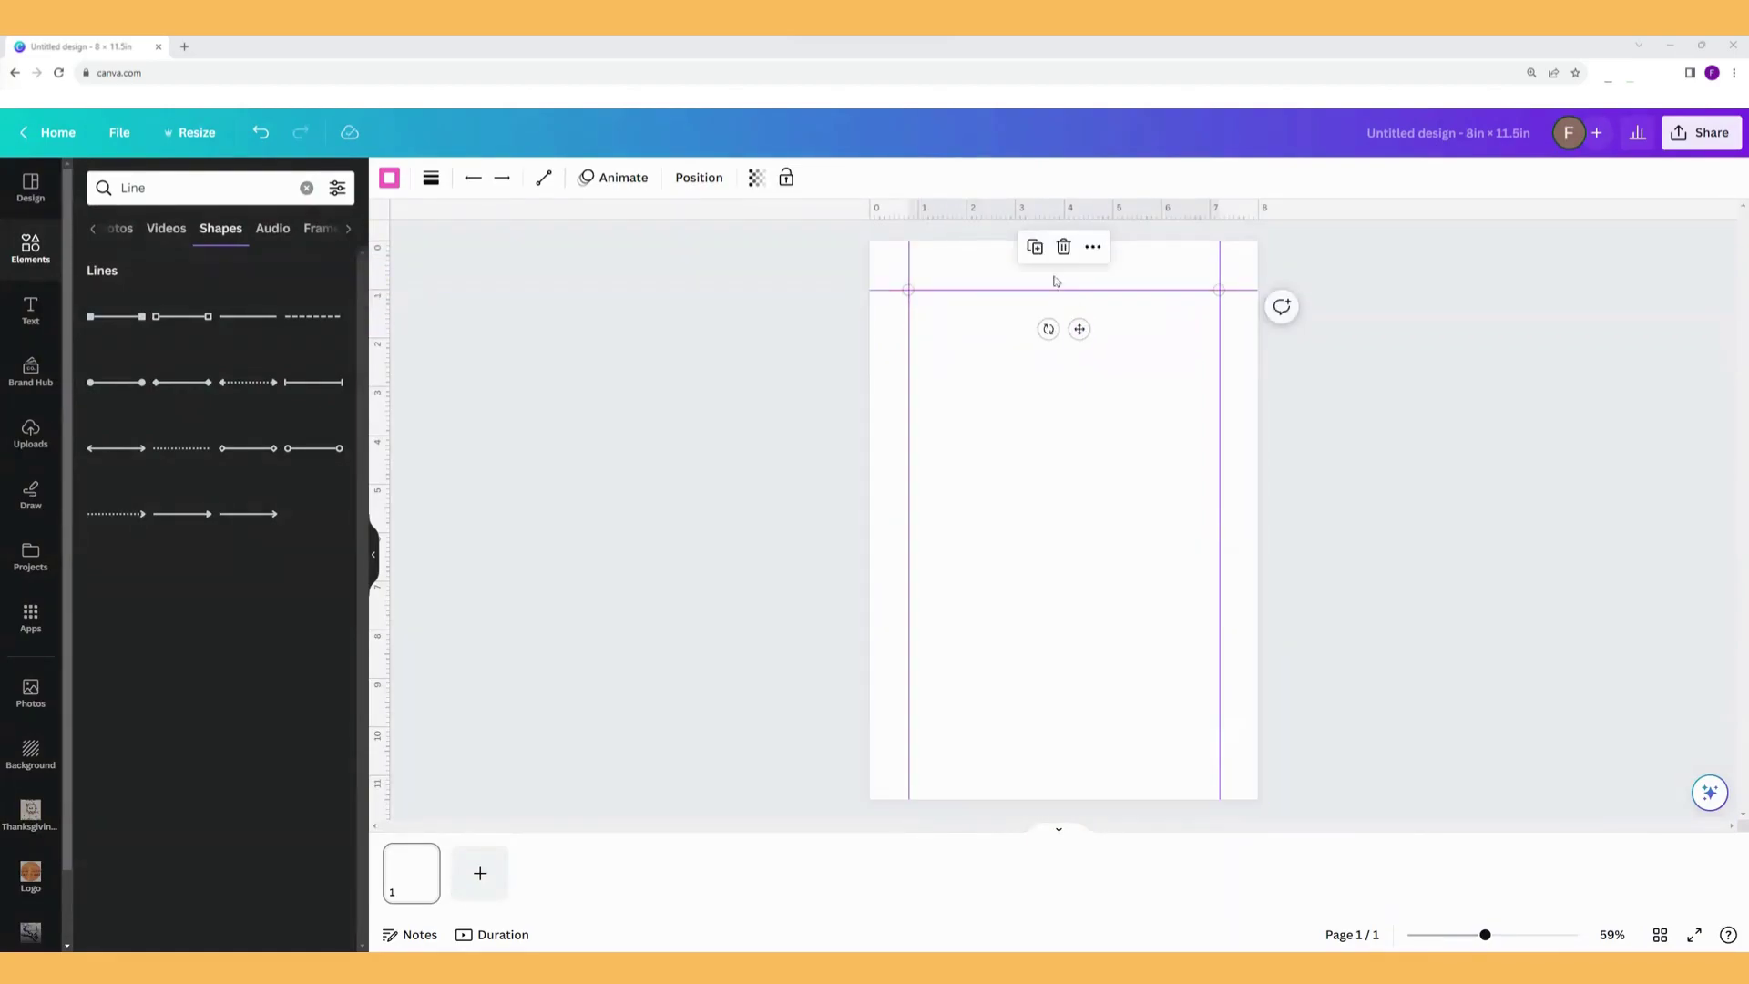
Duplicate the dotted line four times, then copy the stacked group down the page several times.
{"action": "left_click", "coordinate": [1034, 248]}
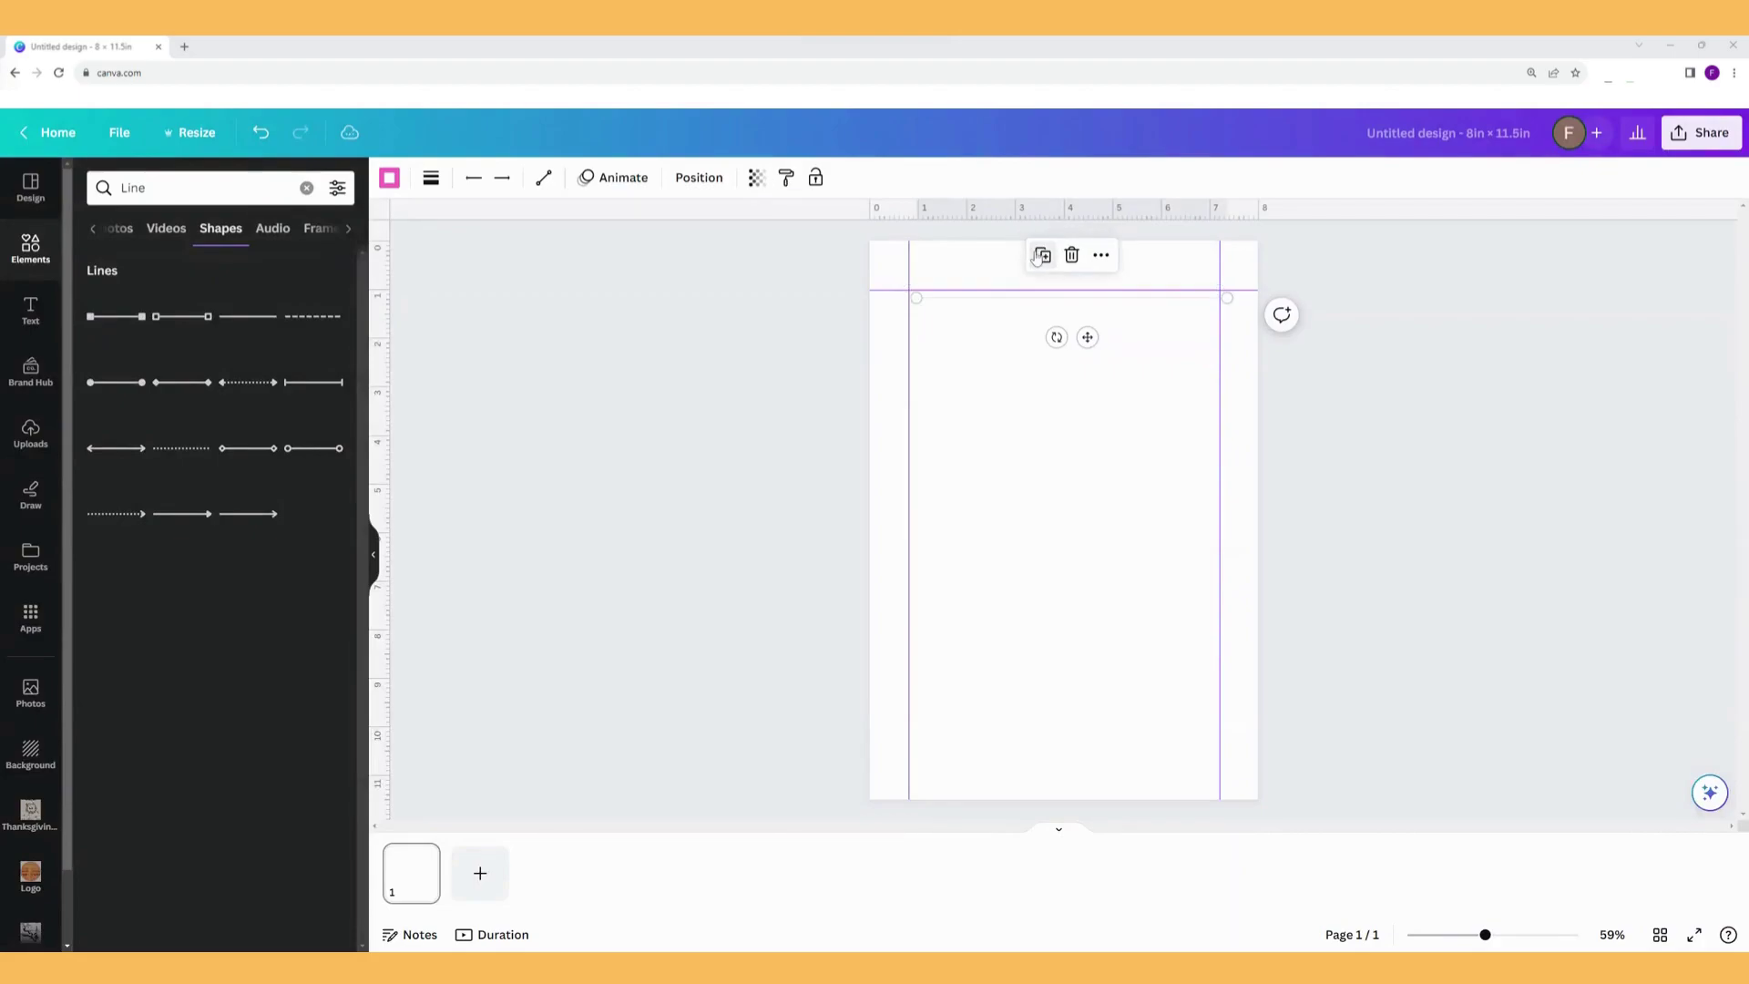
{"action": "left_click", "coordinate": [1045, 257]}
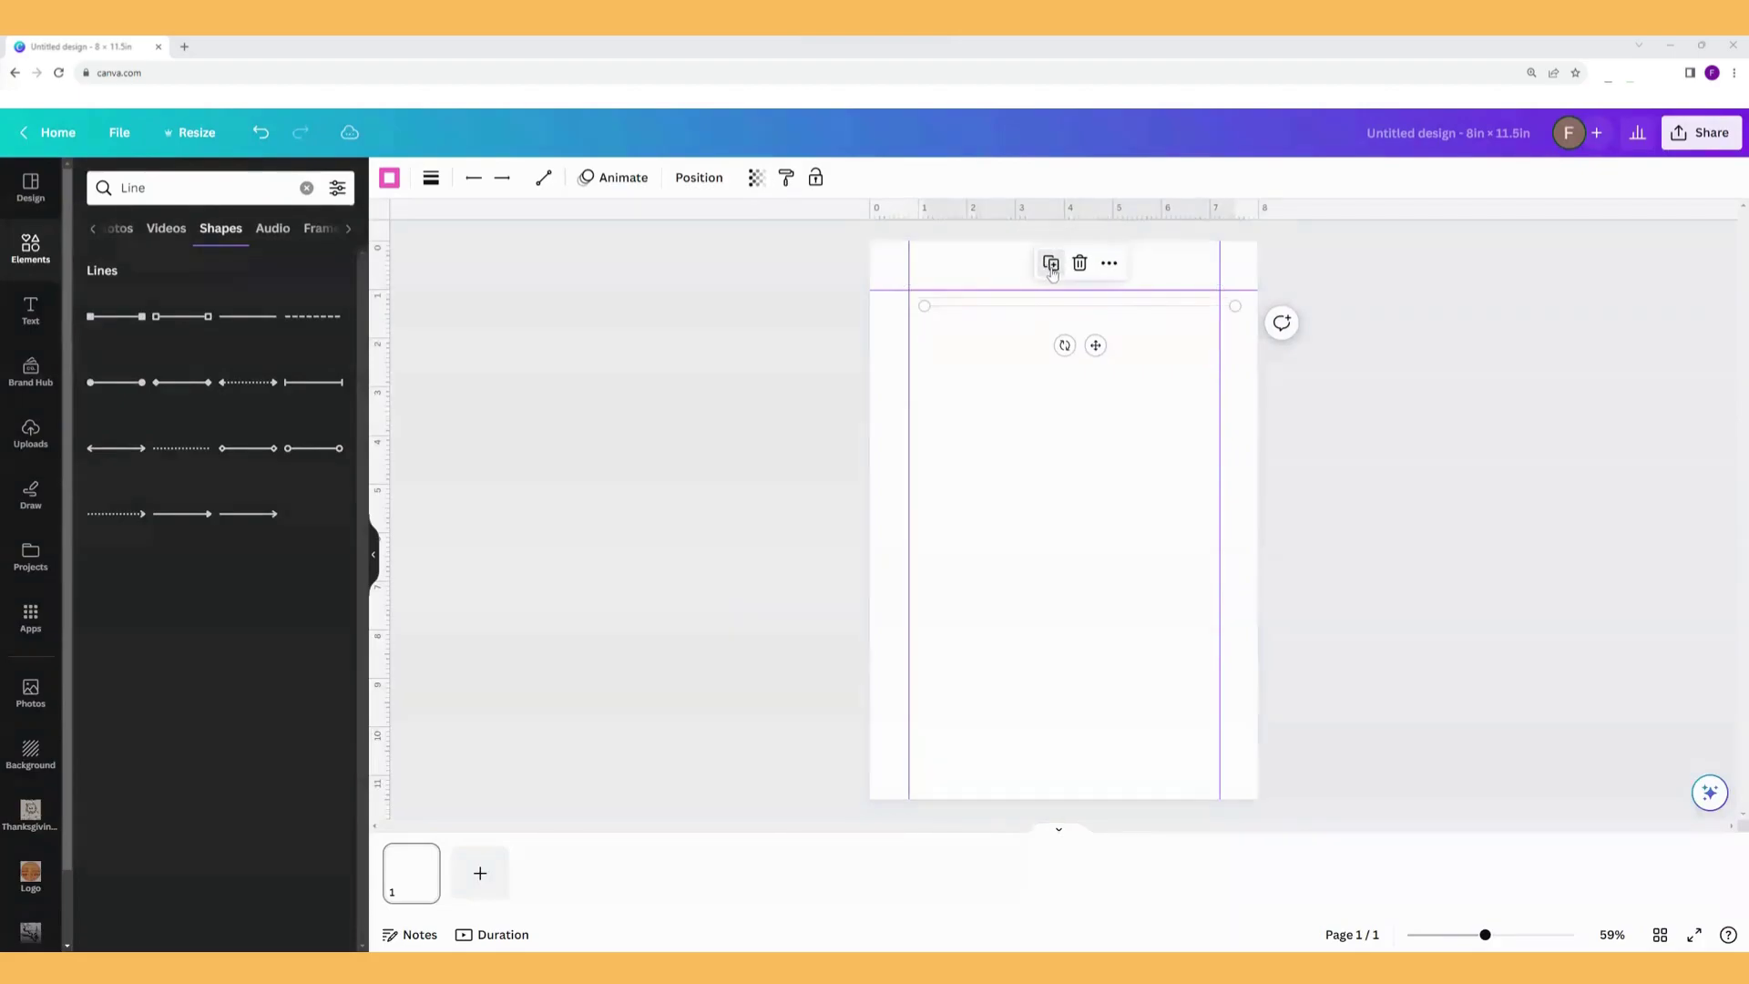
{"action": "left_click", "coordinate": [1053, 266]}
{"action": "left_click", "coordinate": [1061, 275]}
{"action": "left_click", "coordinate": [1069, 282]}
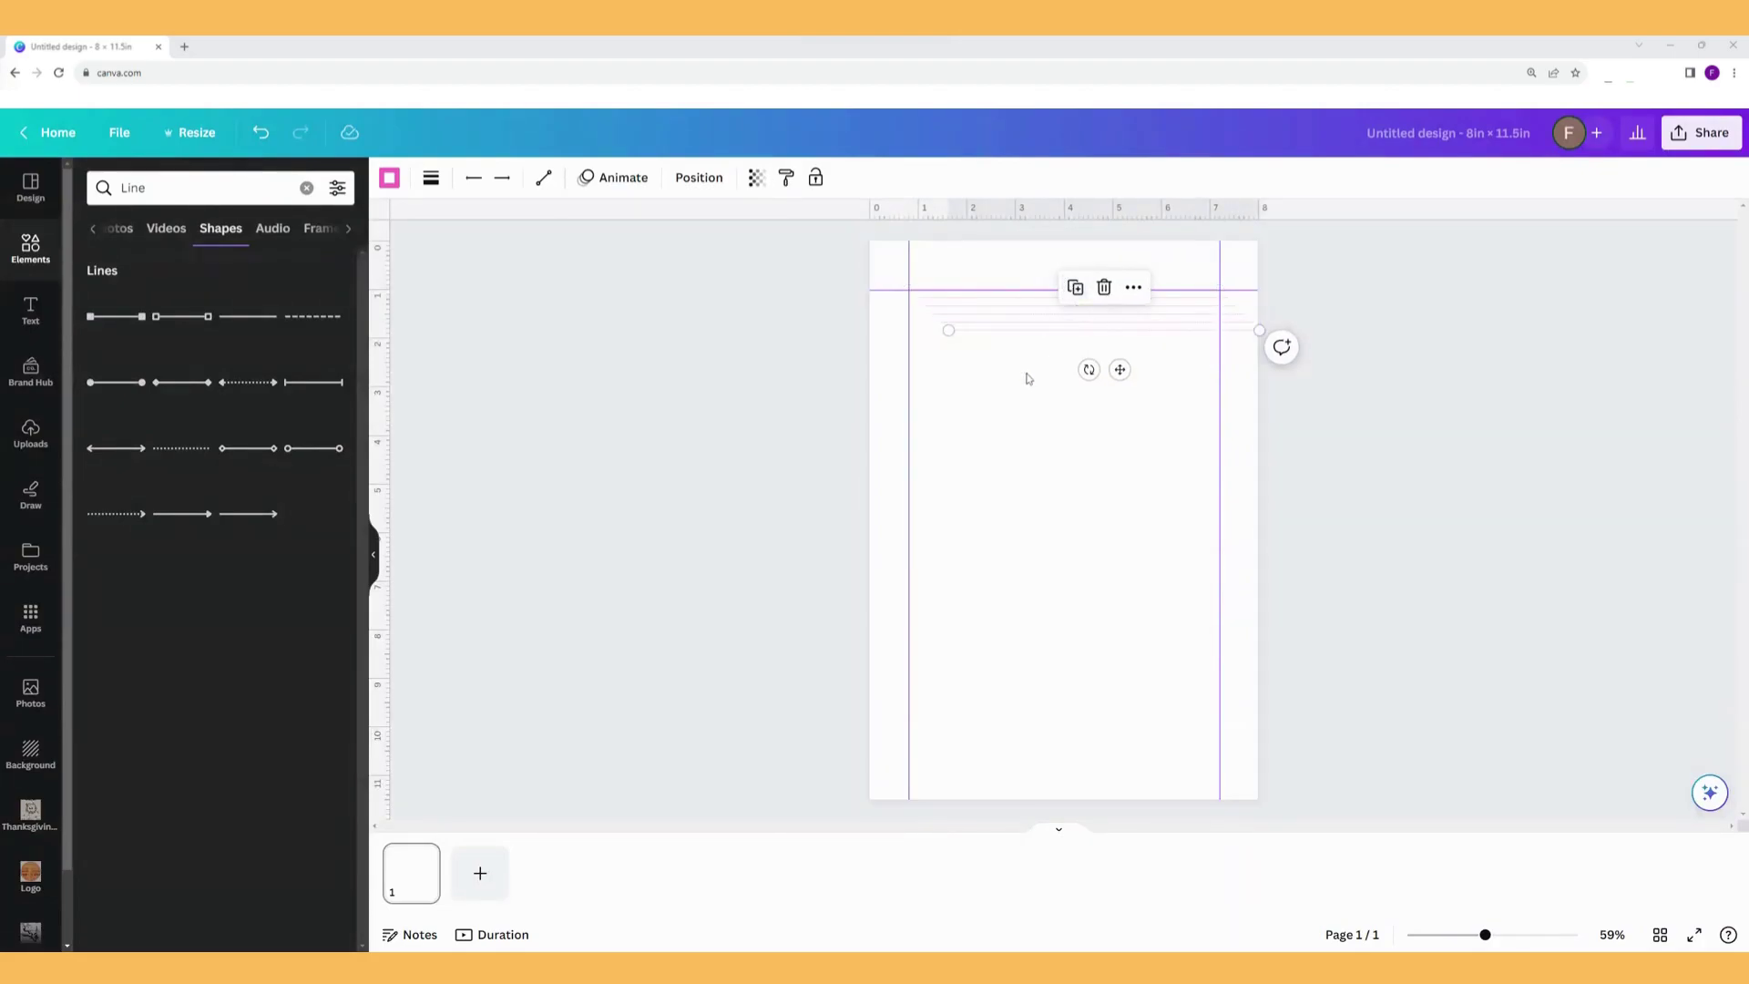
{"action": "left_click_drag", "start_coordinate": [1027, 380], "coordinate": [1011, 276]}
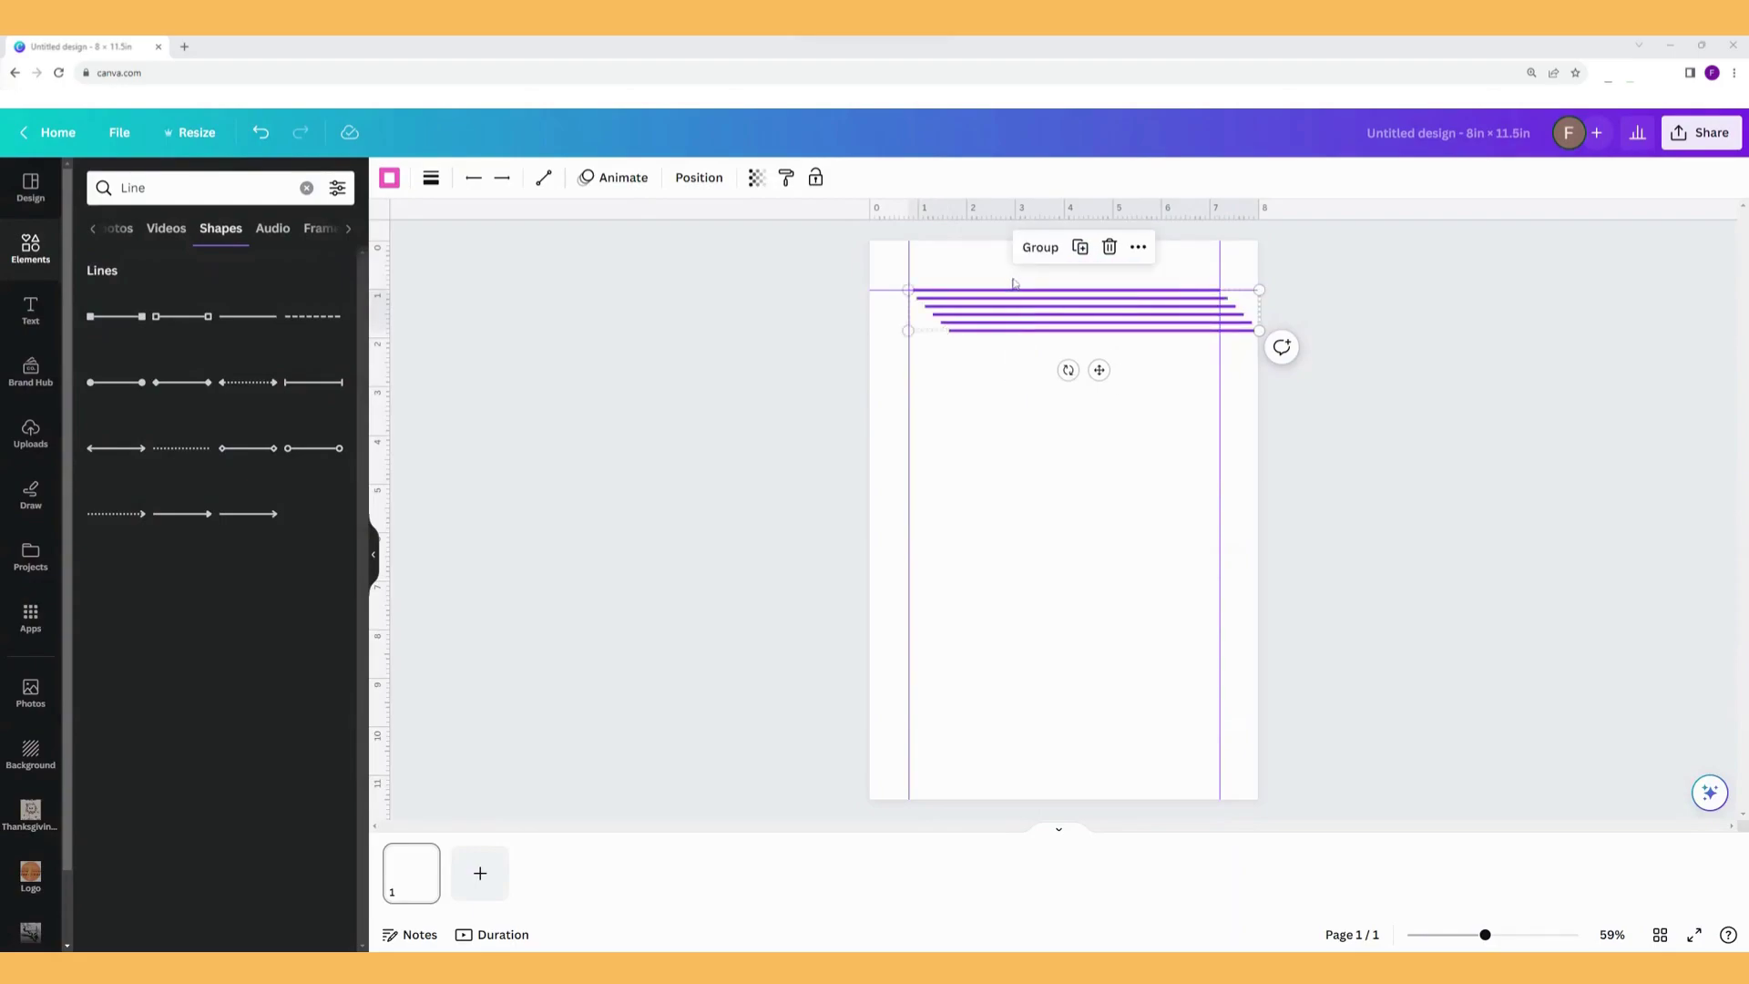
{"action": "left_click", "coordinate": [1081, 251]}
{"action": "left_click_drag", "start_coordinate": [1057, 310], "coordinate": [1053, 372]}
{"action": "left_click", "coordinate": [1078, 313]}
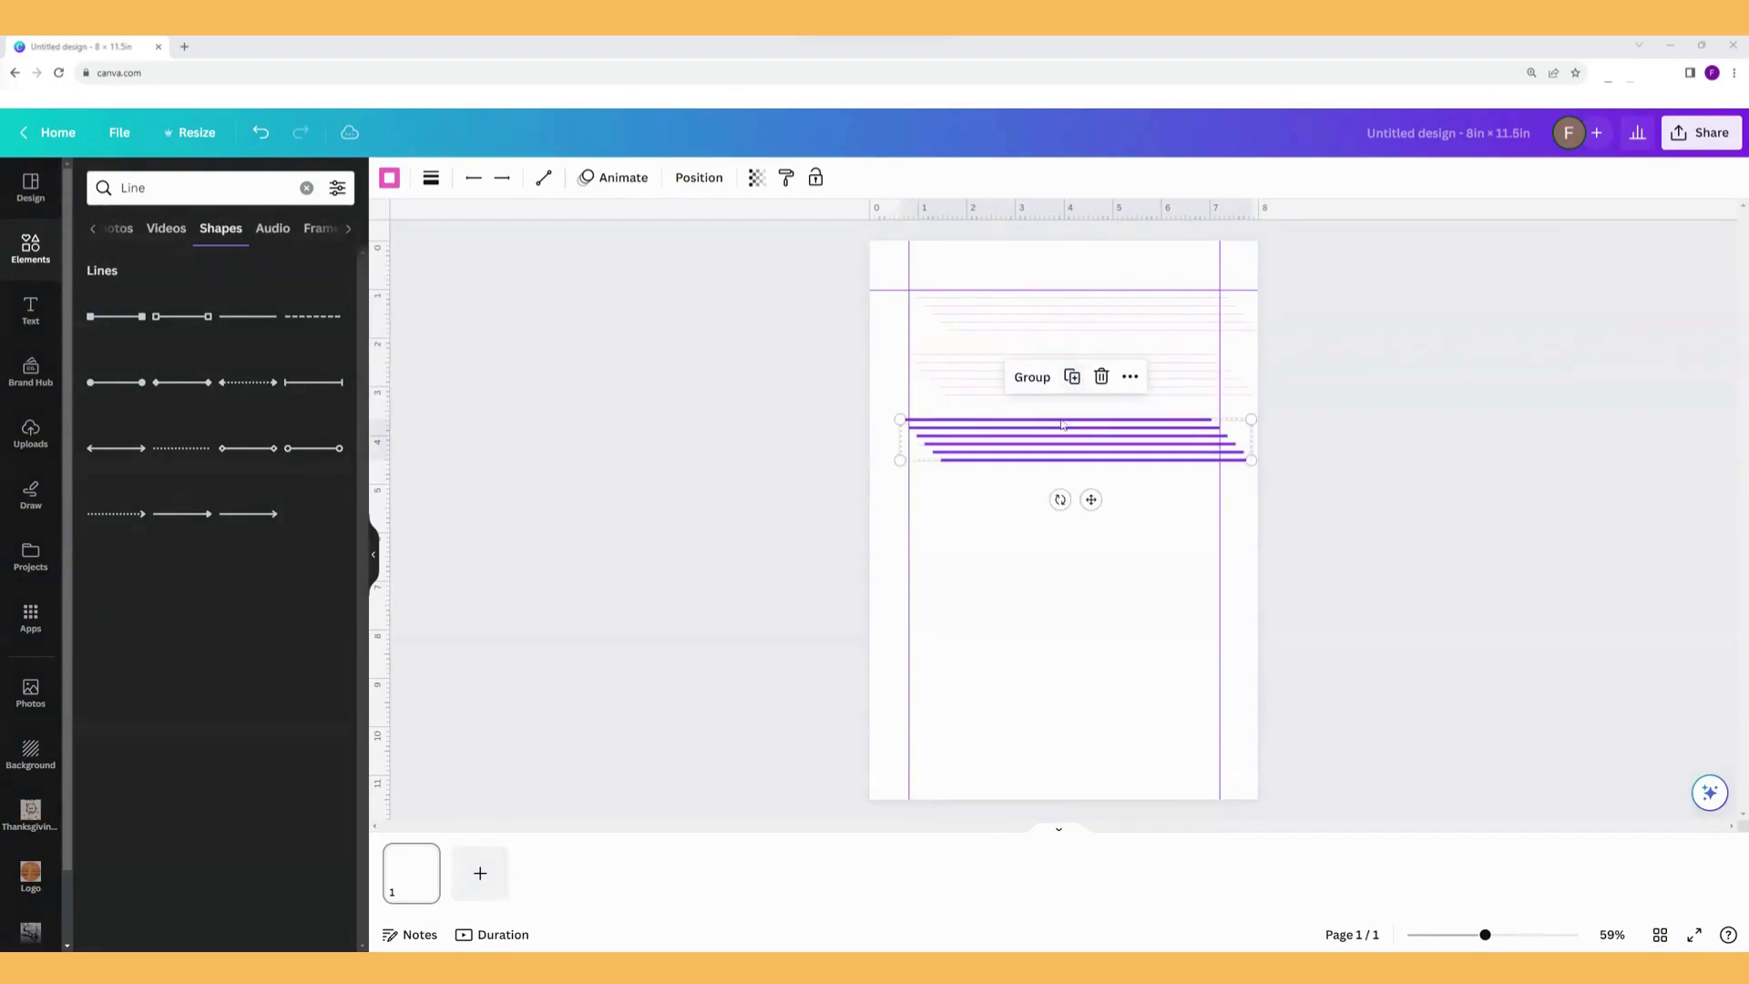
{"action": "left_click", "coordinate": [1069, 392]}
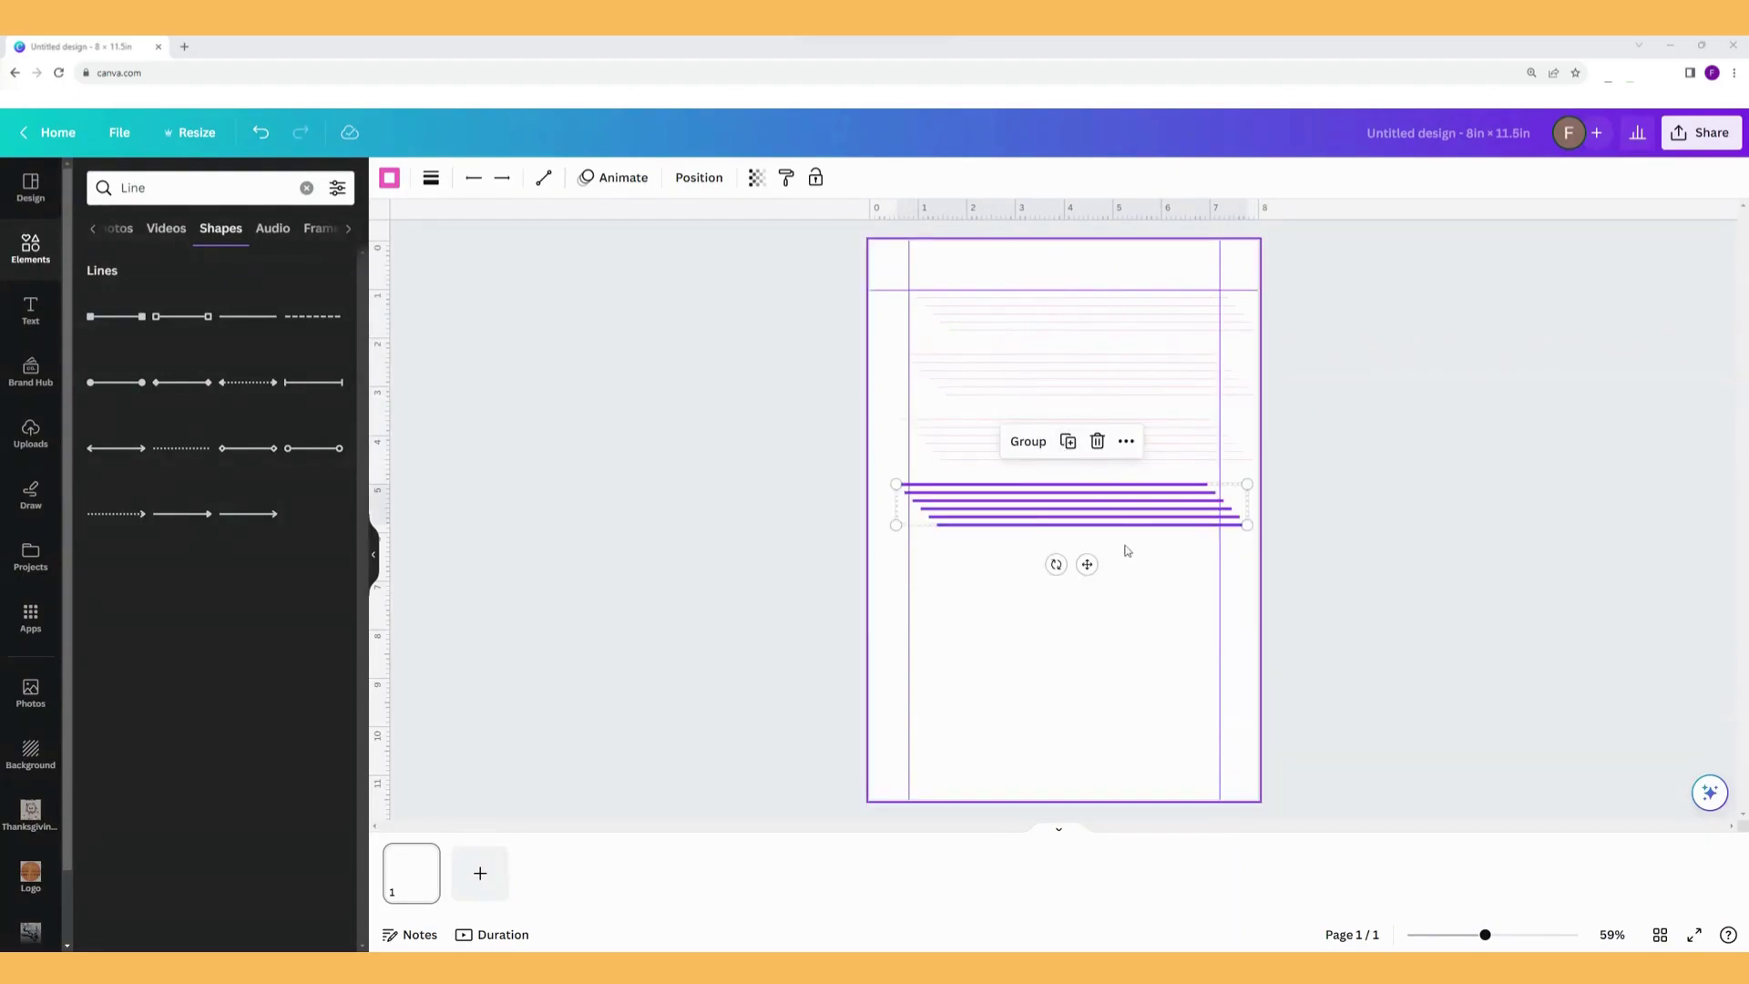
{"action": "left_click", "coordinate": [1155, 562]}
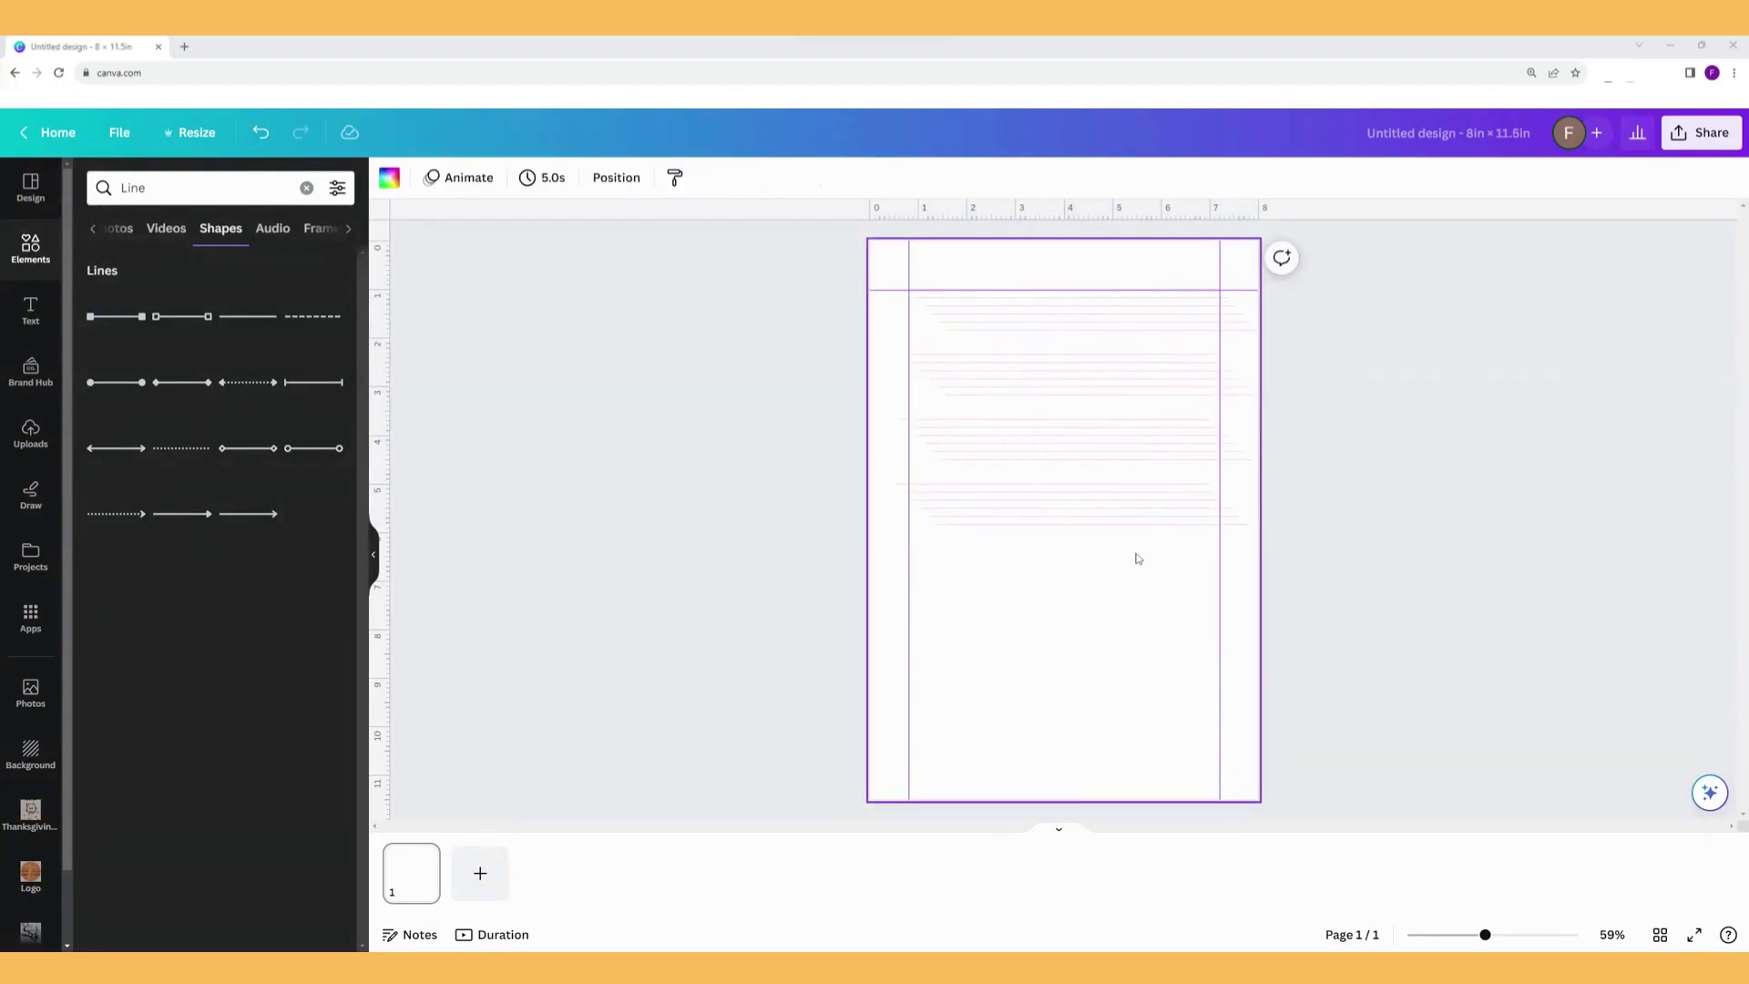
Move one line near the bottom, set guides at 10.7 in and 0.8 in, and select all lines.
{"action": "left_click_drag", "start_coordinate": [1094, 533], "coordinate": [1067, 770]}
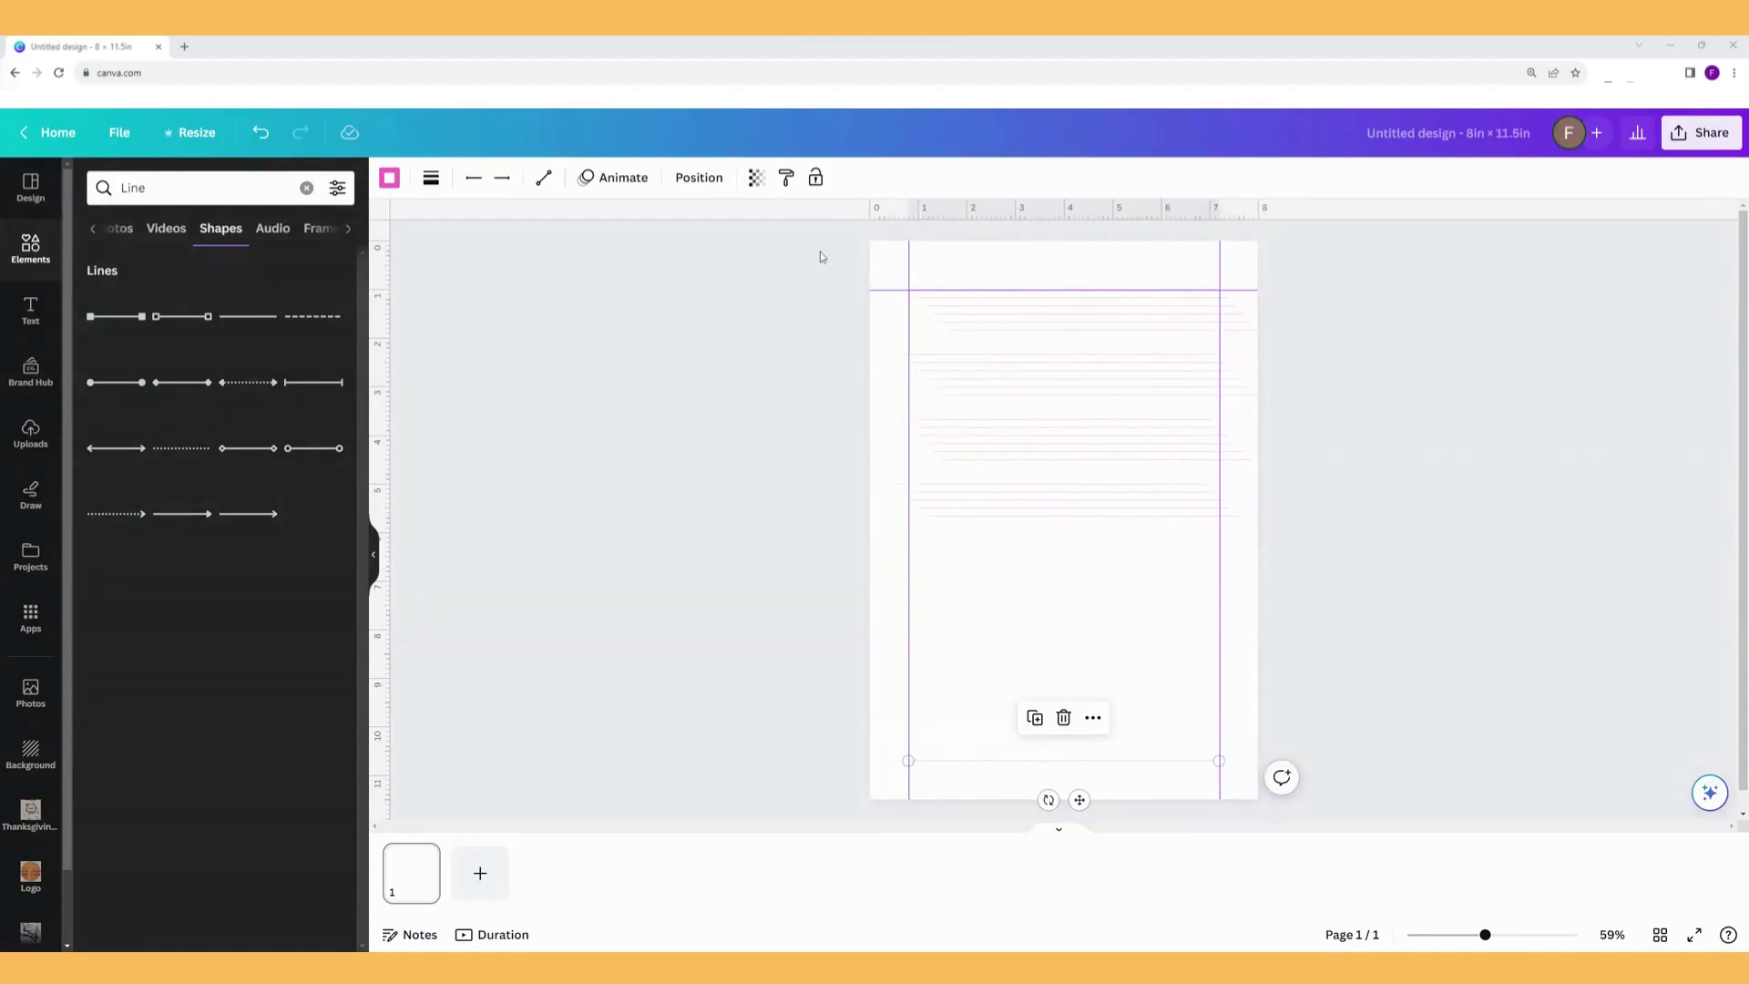
{"action": "left_click_drag", "start_coordinate": [807, 217], "coordinate": [844, 232]}
{"action": "left_click_drag", "start_coordinate": [884, 289], "coordinate": [890, 228]}
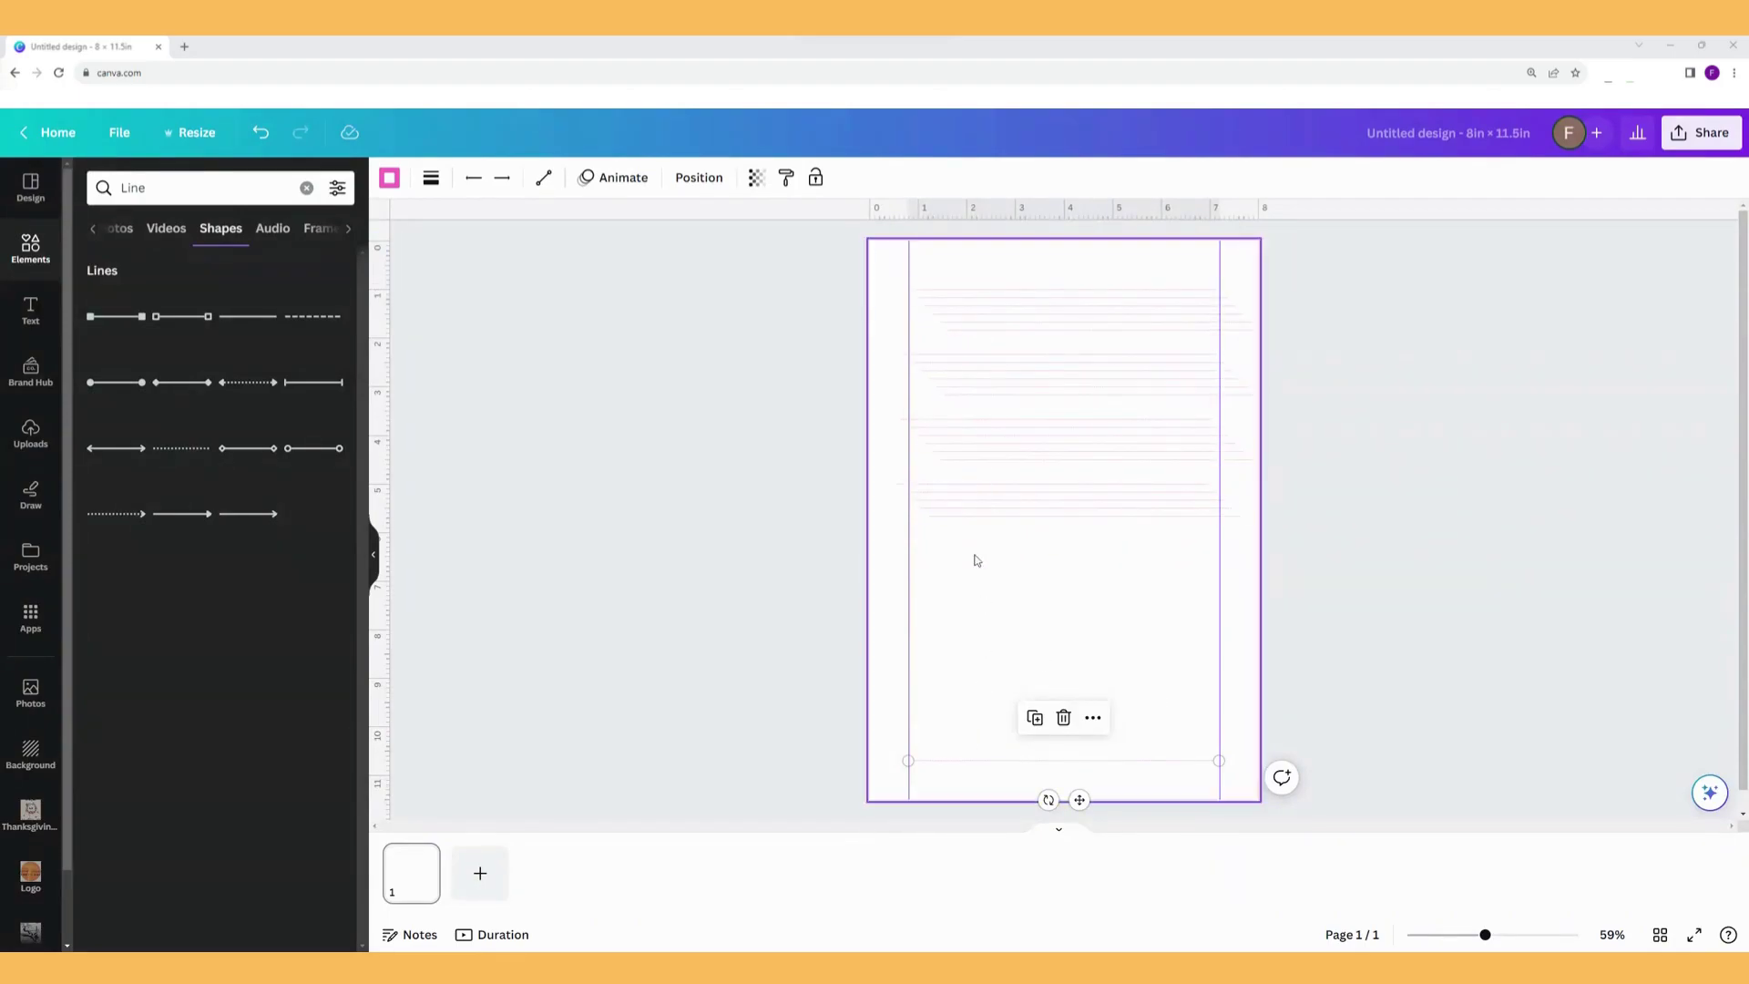
{"action": "left_click_drag", "start_coordinate": [939, 272], "coordinate": [987, 780]}
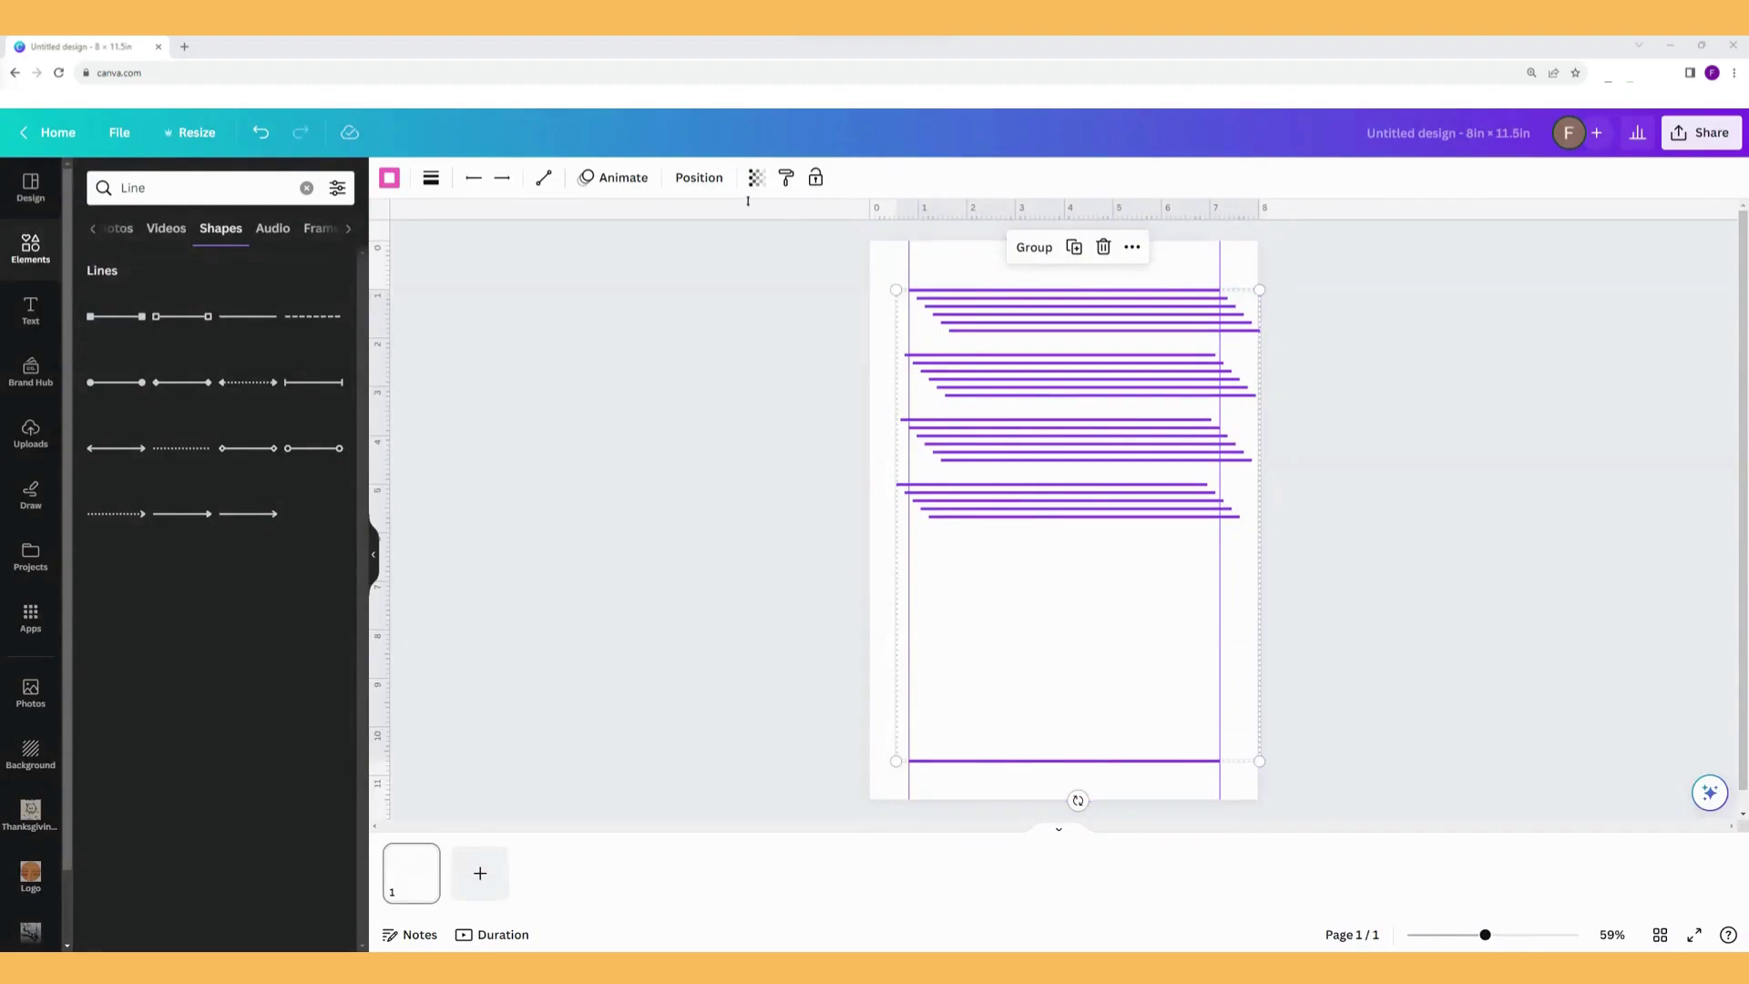
Tidy up the selected lines into evenly spaced rows snapped between the 0.8 and 7.2 in guides.
{"action": "left_click", "coordinate": [699, 178]}
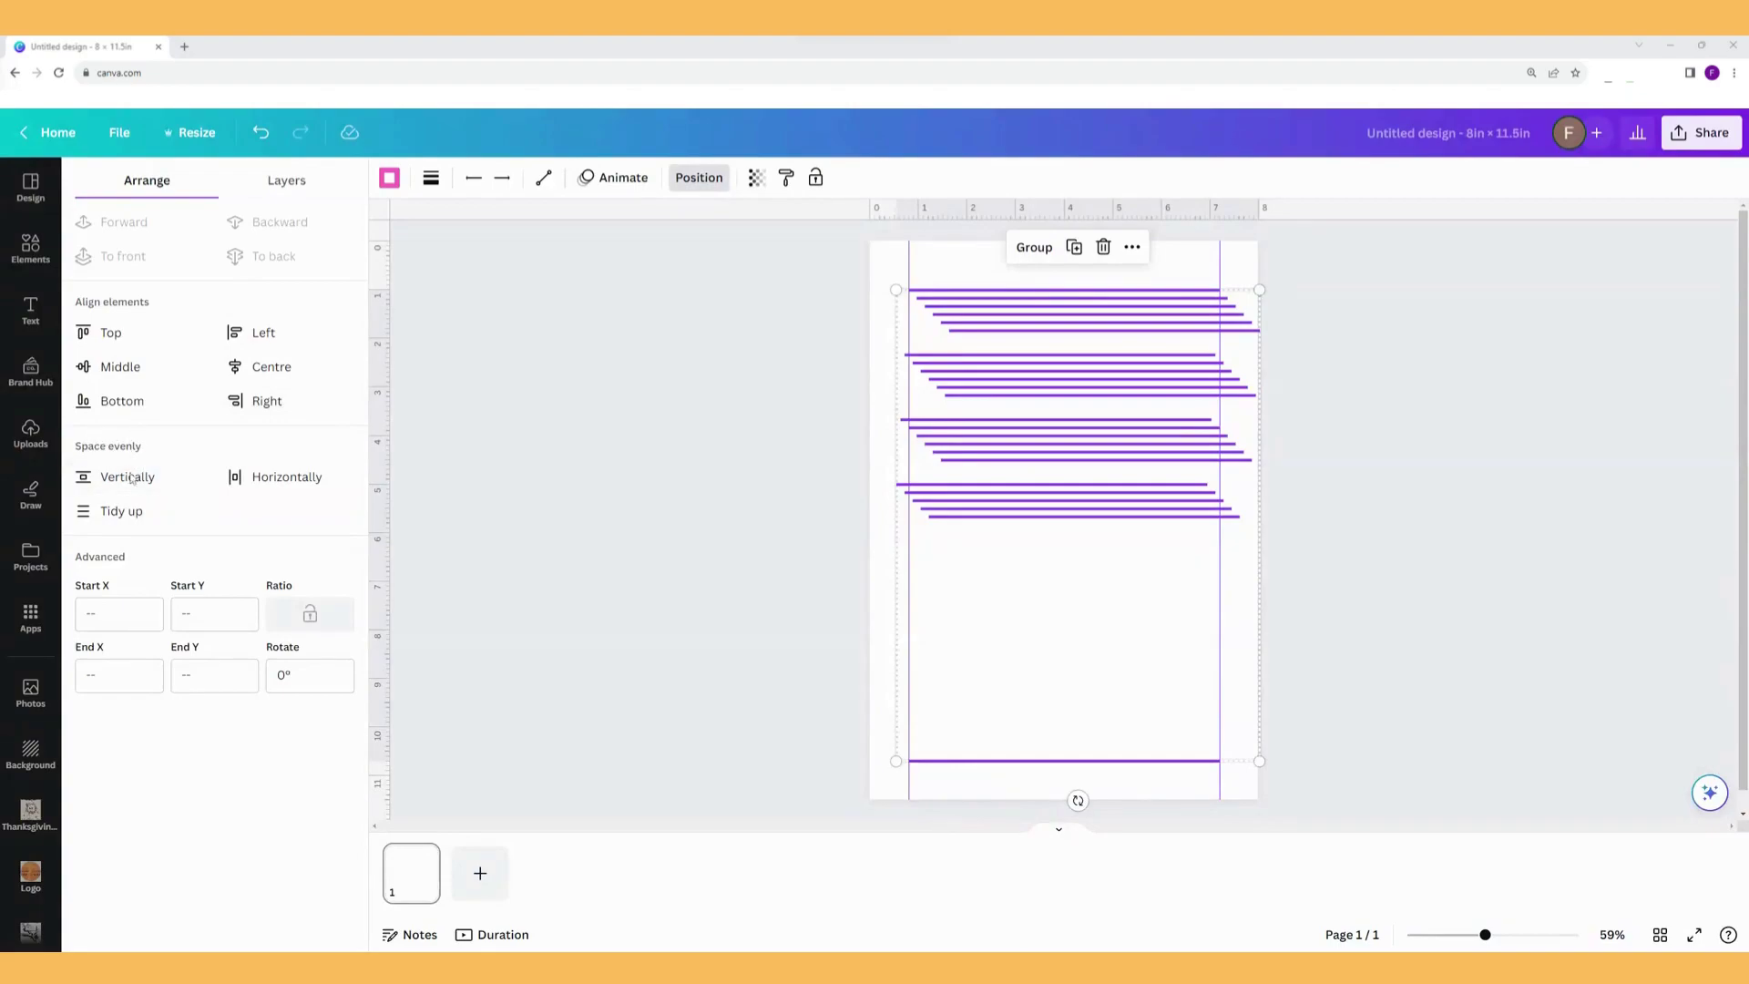
{"action": "left_click", "coordinate": [130, 518]}
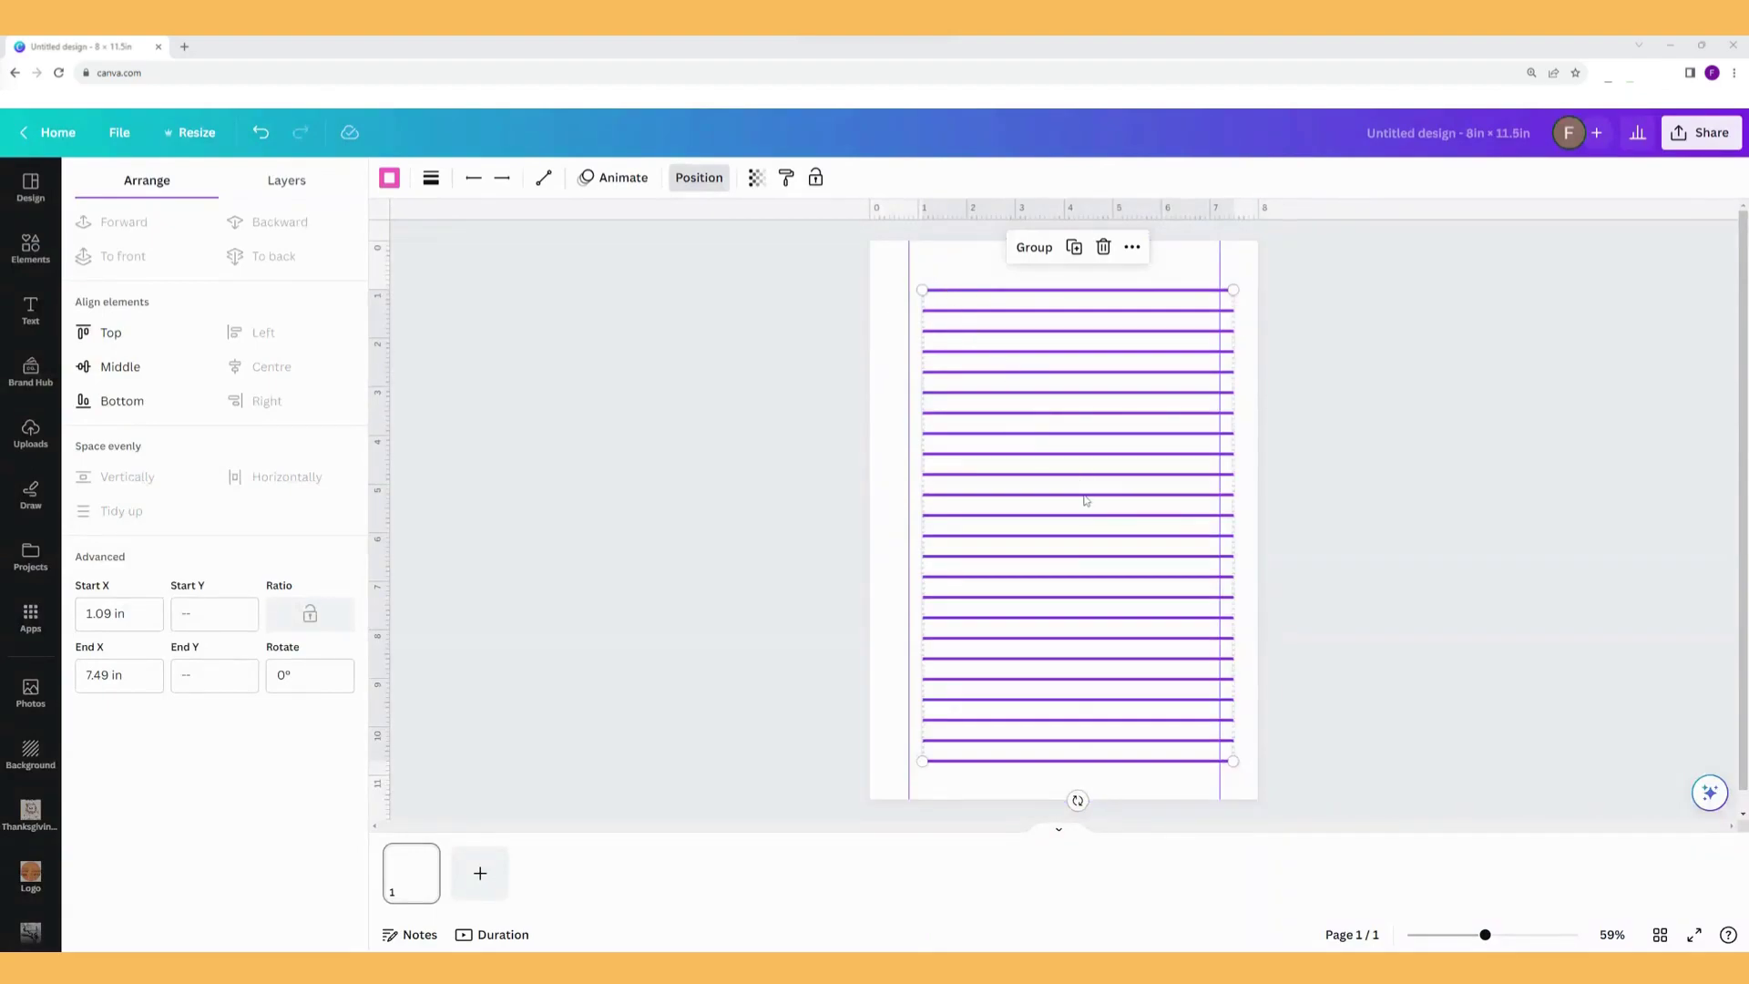
{"action": "left_click_drag", "start_coordinate": [1082, 500], "coordinate": [1073, 485]}
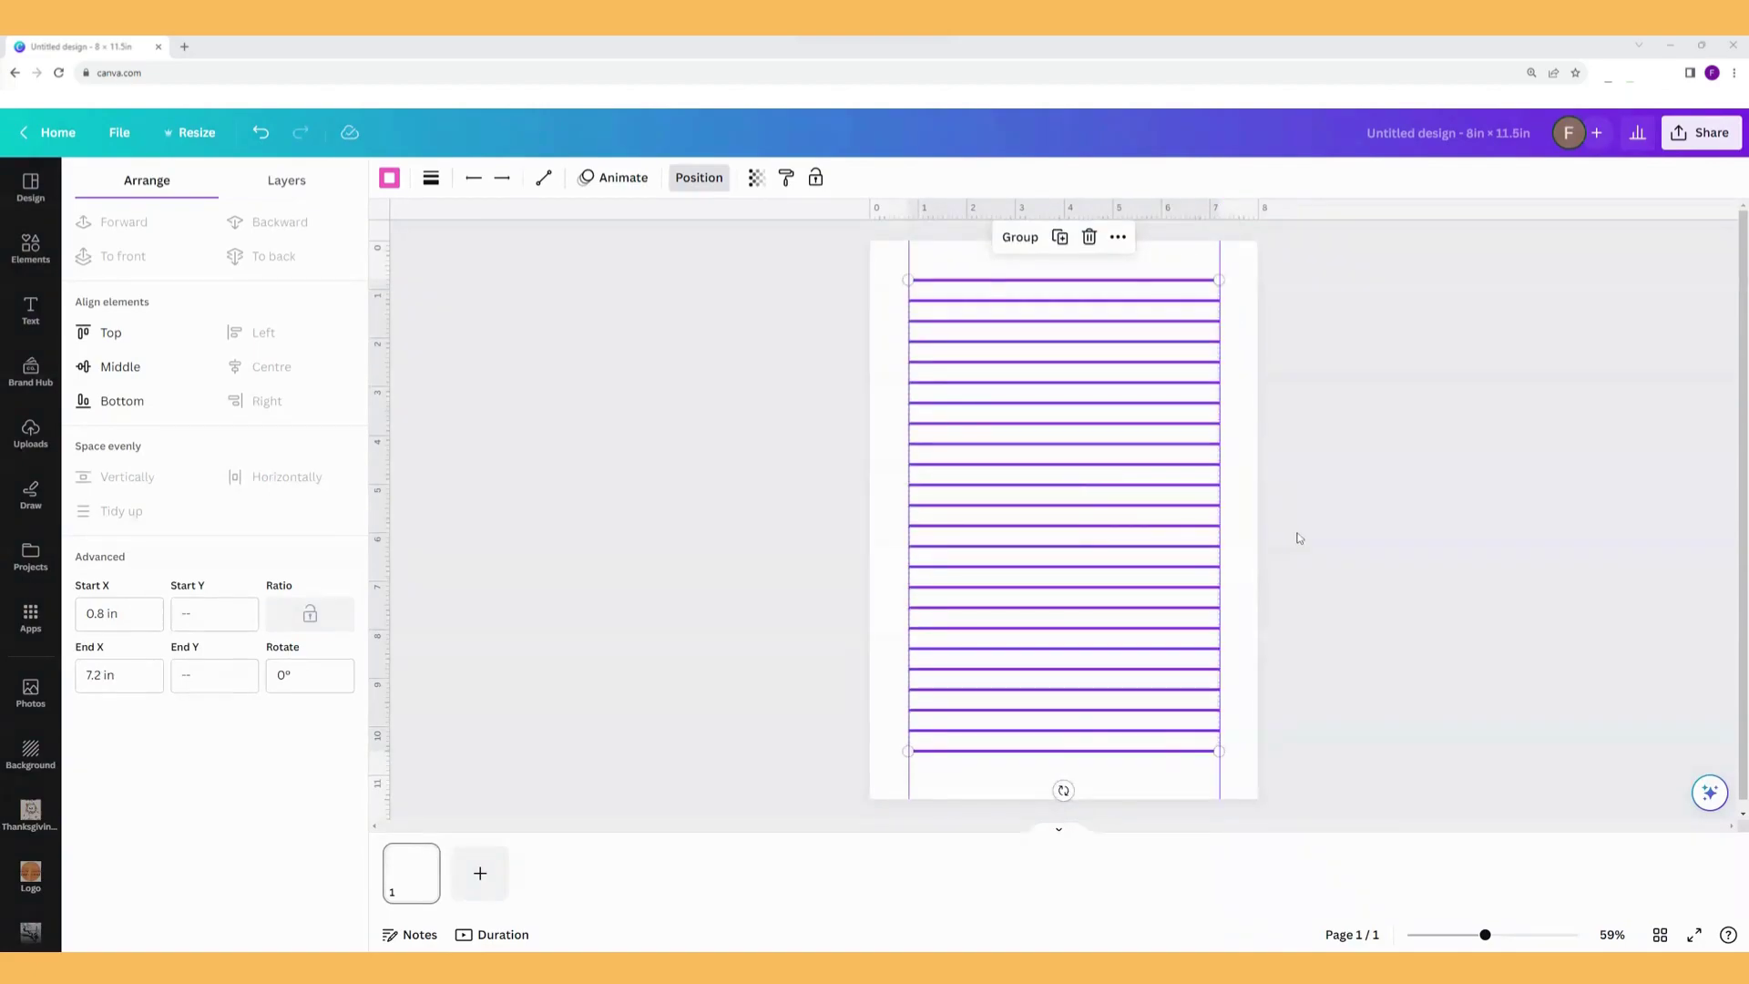
{"action": "left_click", "coordinate": [1293, 532]}
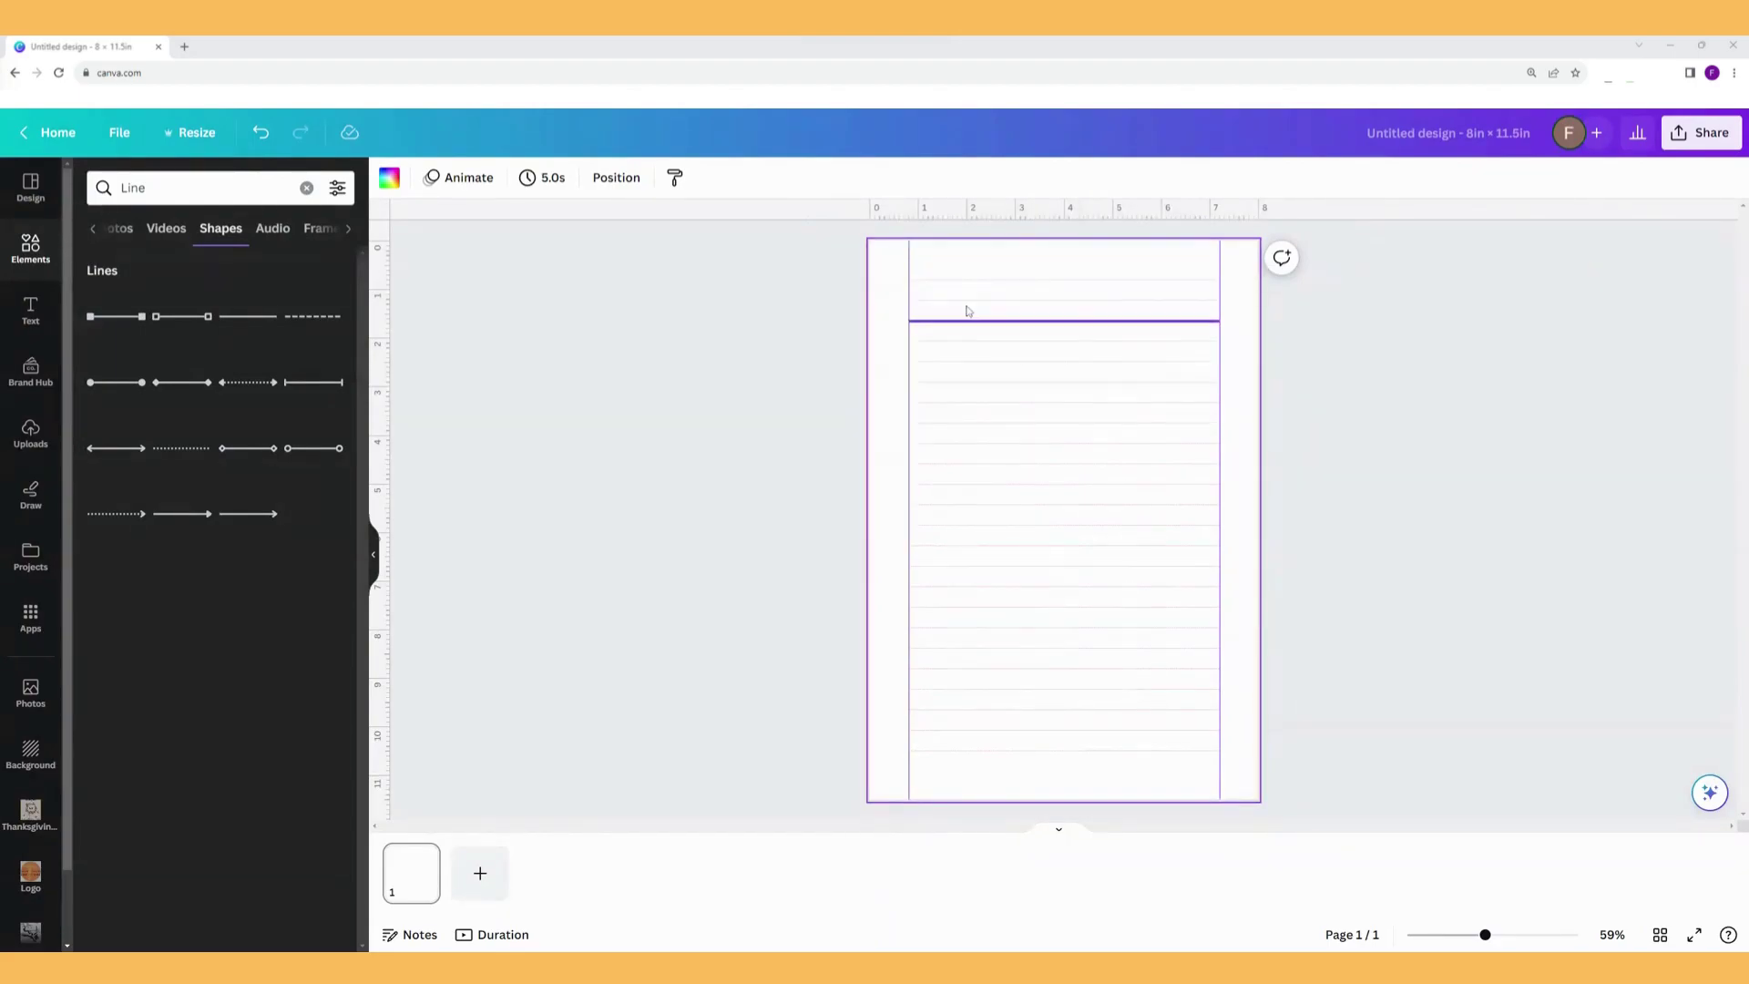
Position a horizontal guide just above the ruled lines near the page's top edge.
{"action": "left_click_drag", "start_coordinate": [786, 216], "coordinate": [789, 290]}
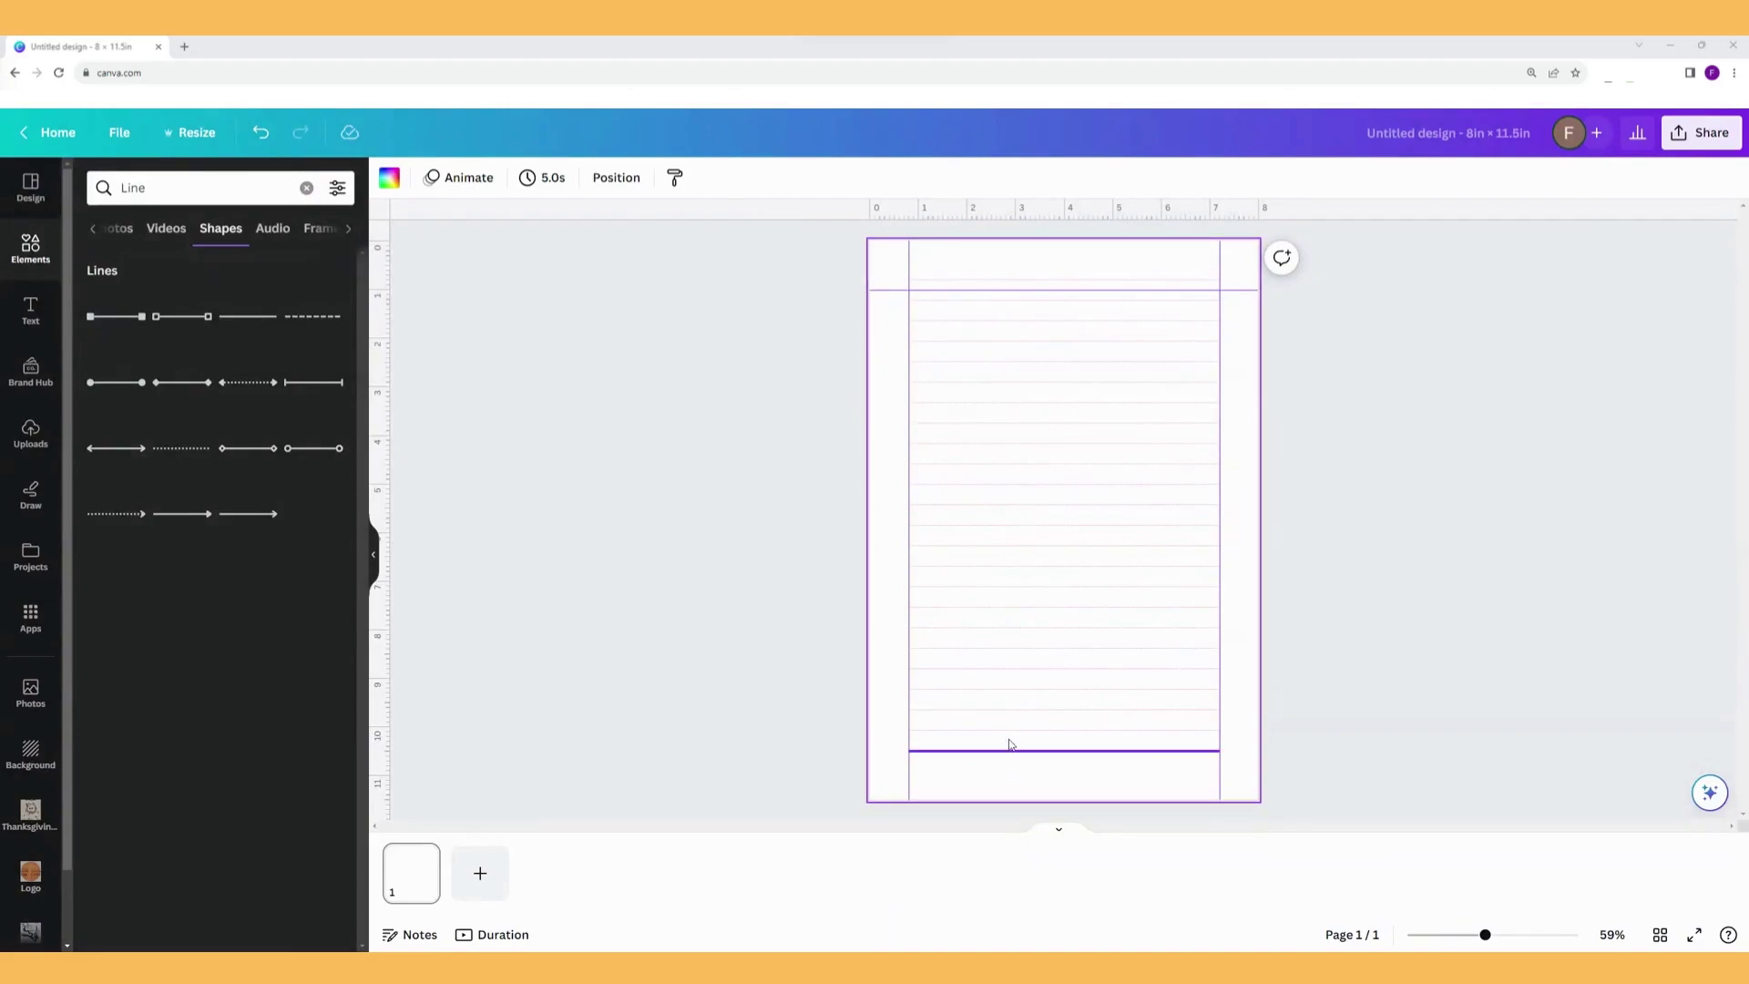
{"action": "left_click_drag", "start_coordinate": [1009, 745], "coordinate": [1052, 287]}
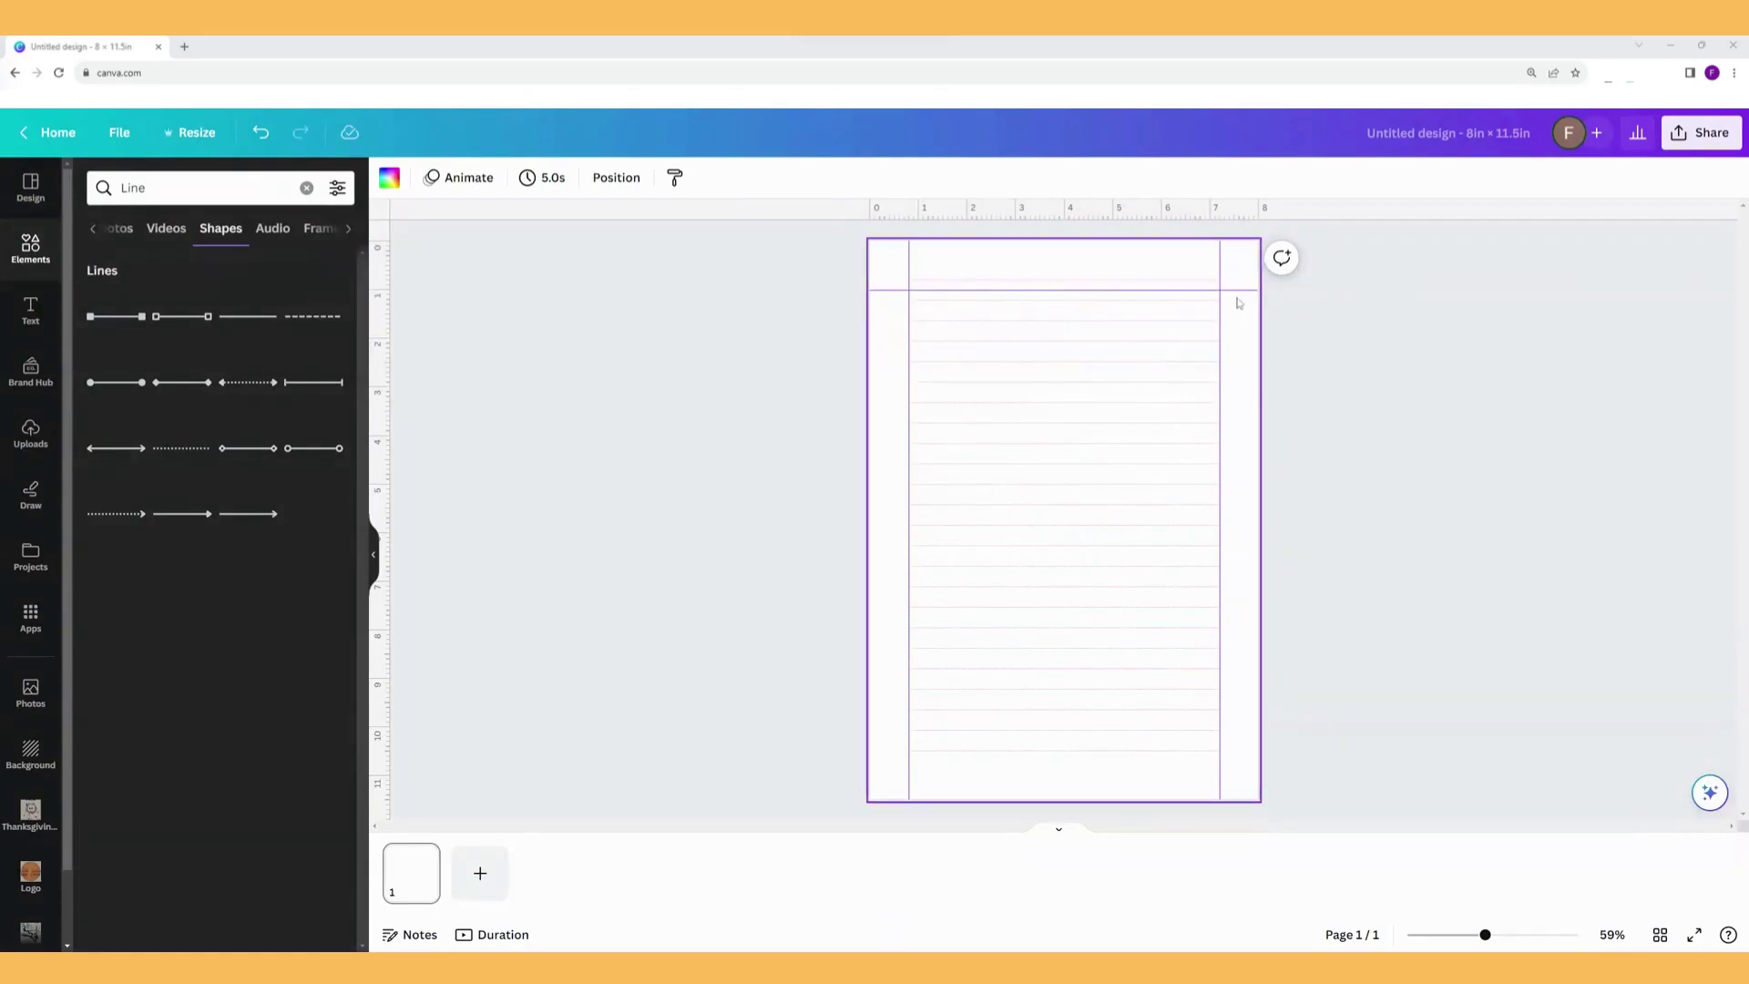
{"action": "left_click_drag", "start_coordinate": [1134, 289], "coordinate": [1092, 239]}
Remove both vertical guides and recolour all the ruled lines dark grey.
{"action": "left_click_drag", "start_coordinate": [906, 270], "coordinate": [878, 281]}
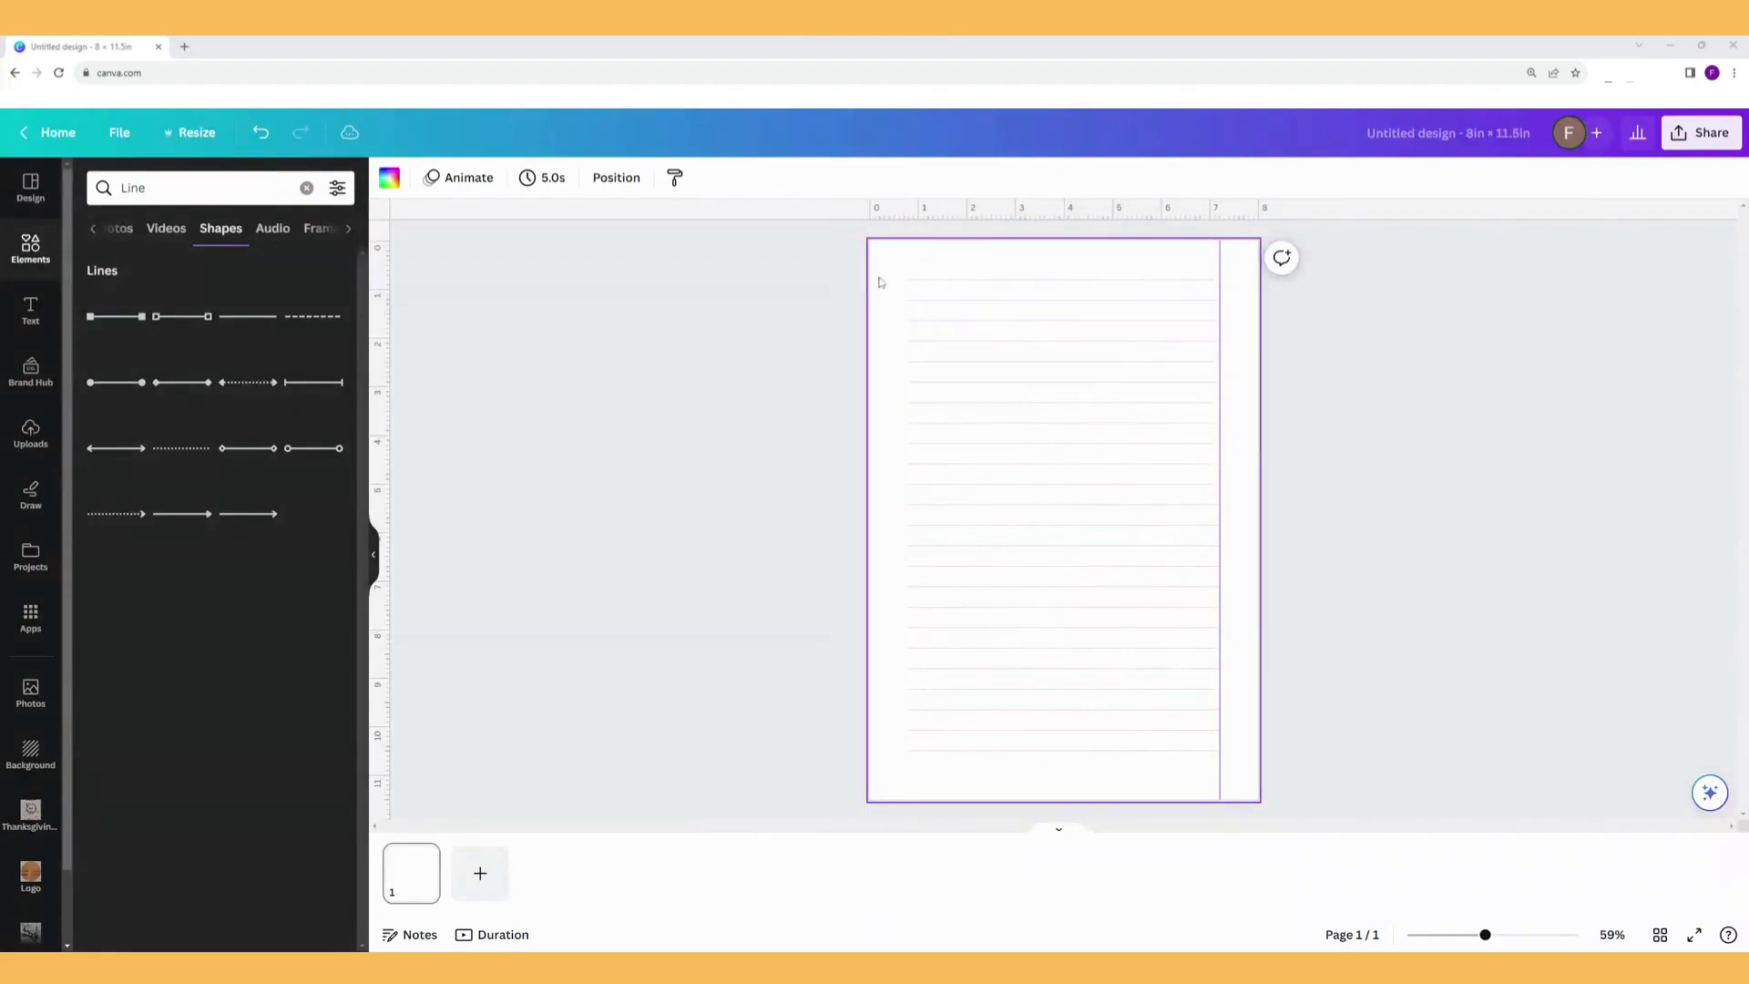
{"action": "left_click_drag", "start_coordinate": [1213, 265], "coordinate": [1366, 267]}
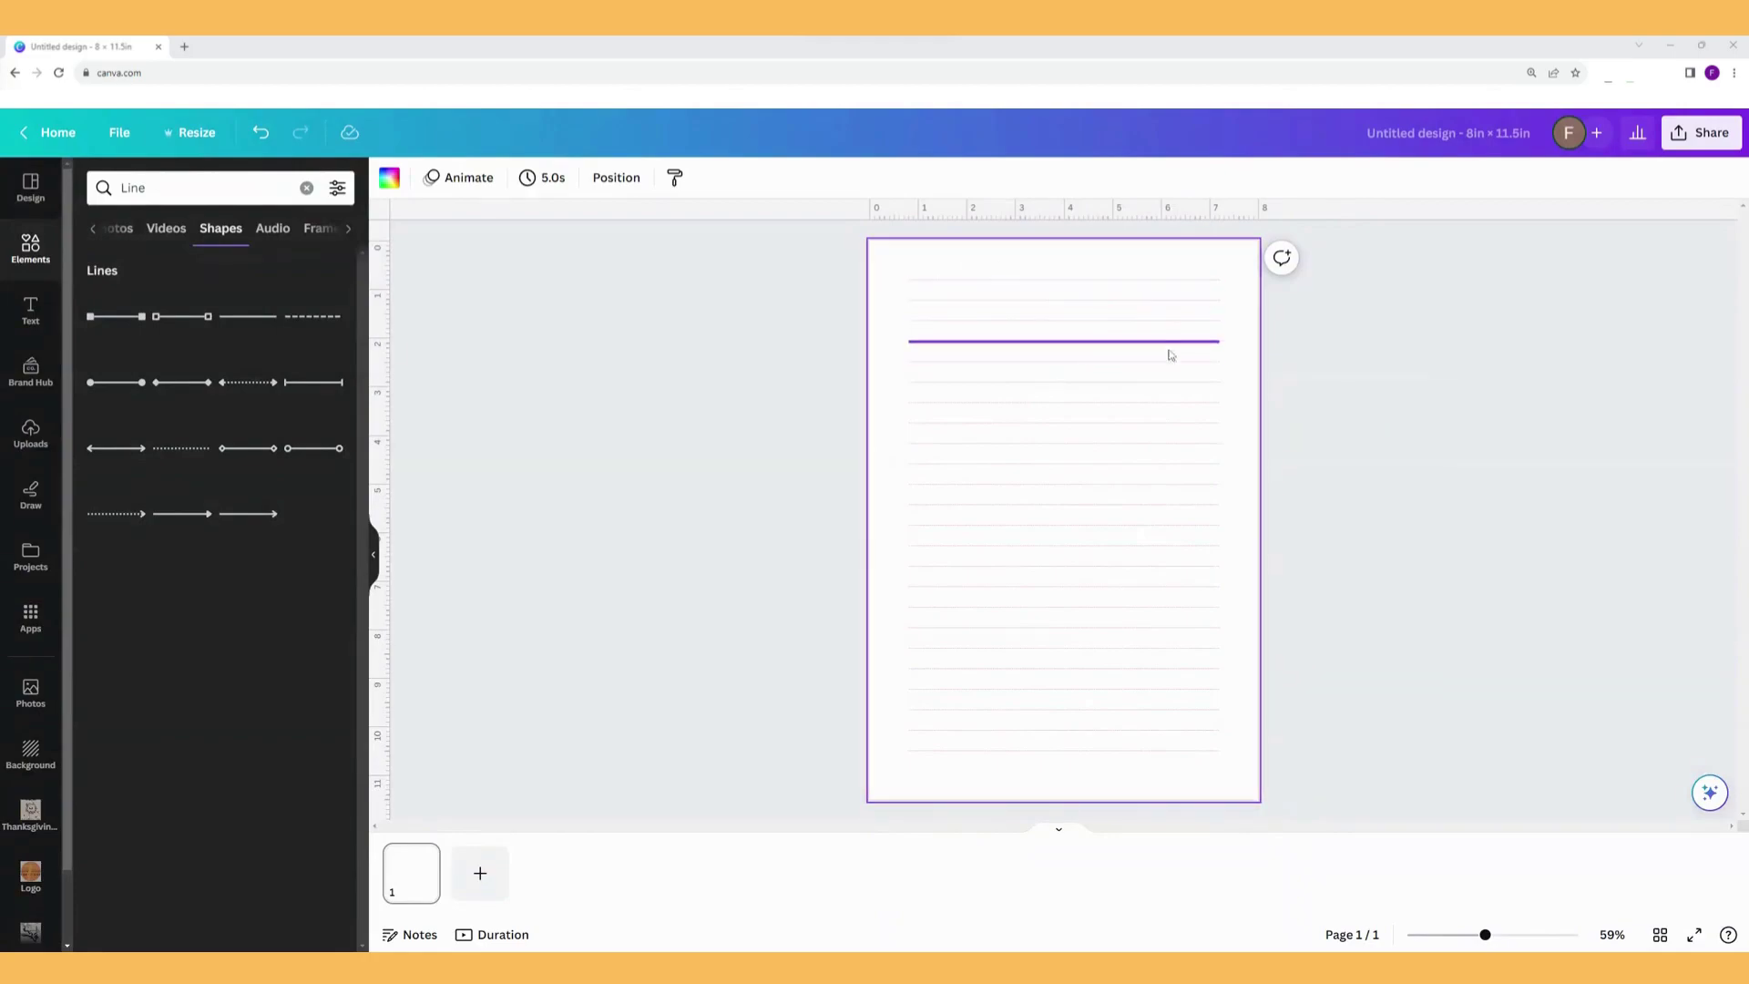
{"action": "left_click_drag", "start_coordinate": [1112, 784], "coordinate": [1005, 270]}
{"action": "left_click", "coordinate": [389, 177]}
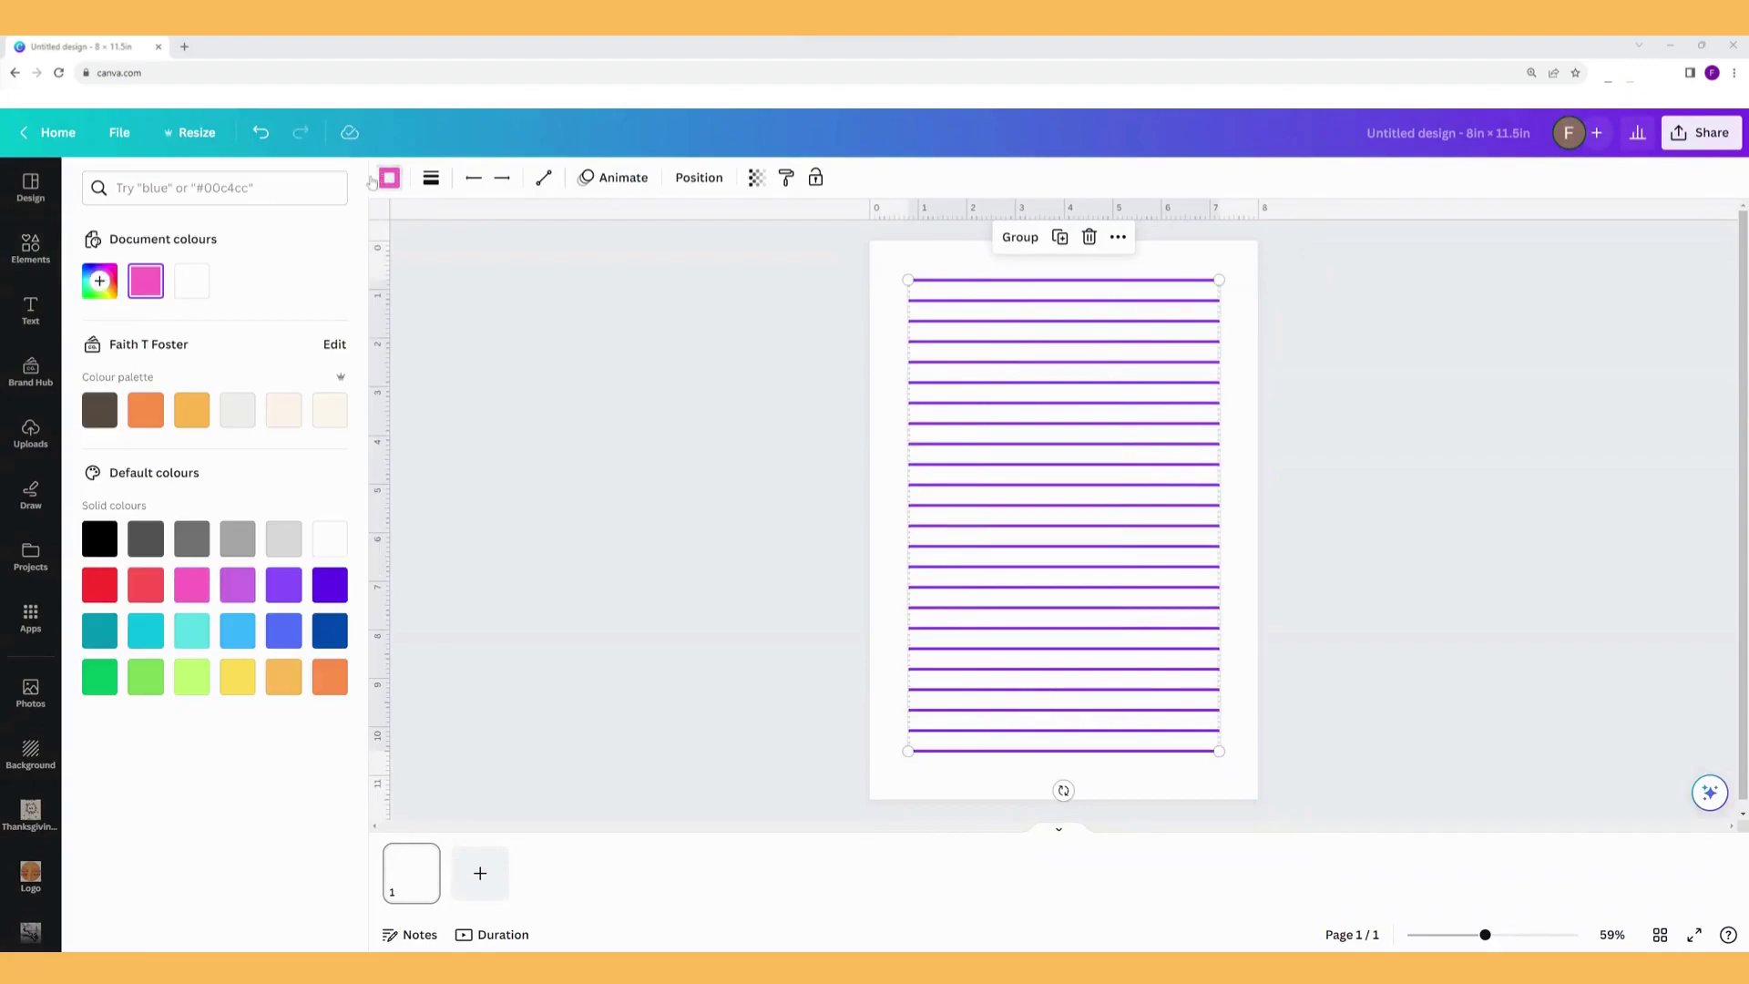
{"action": "left_click", "coordinate": [146, 538]}
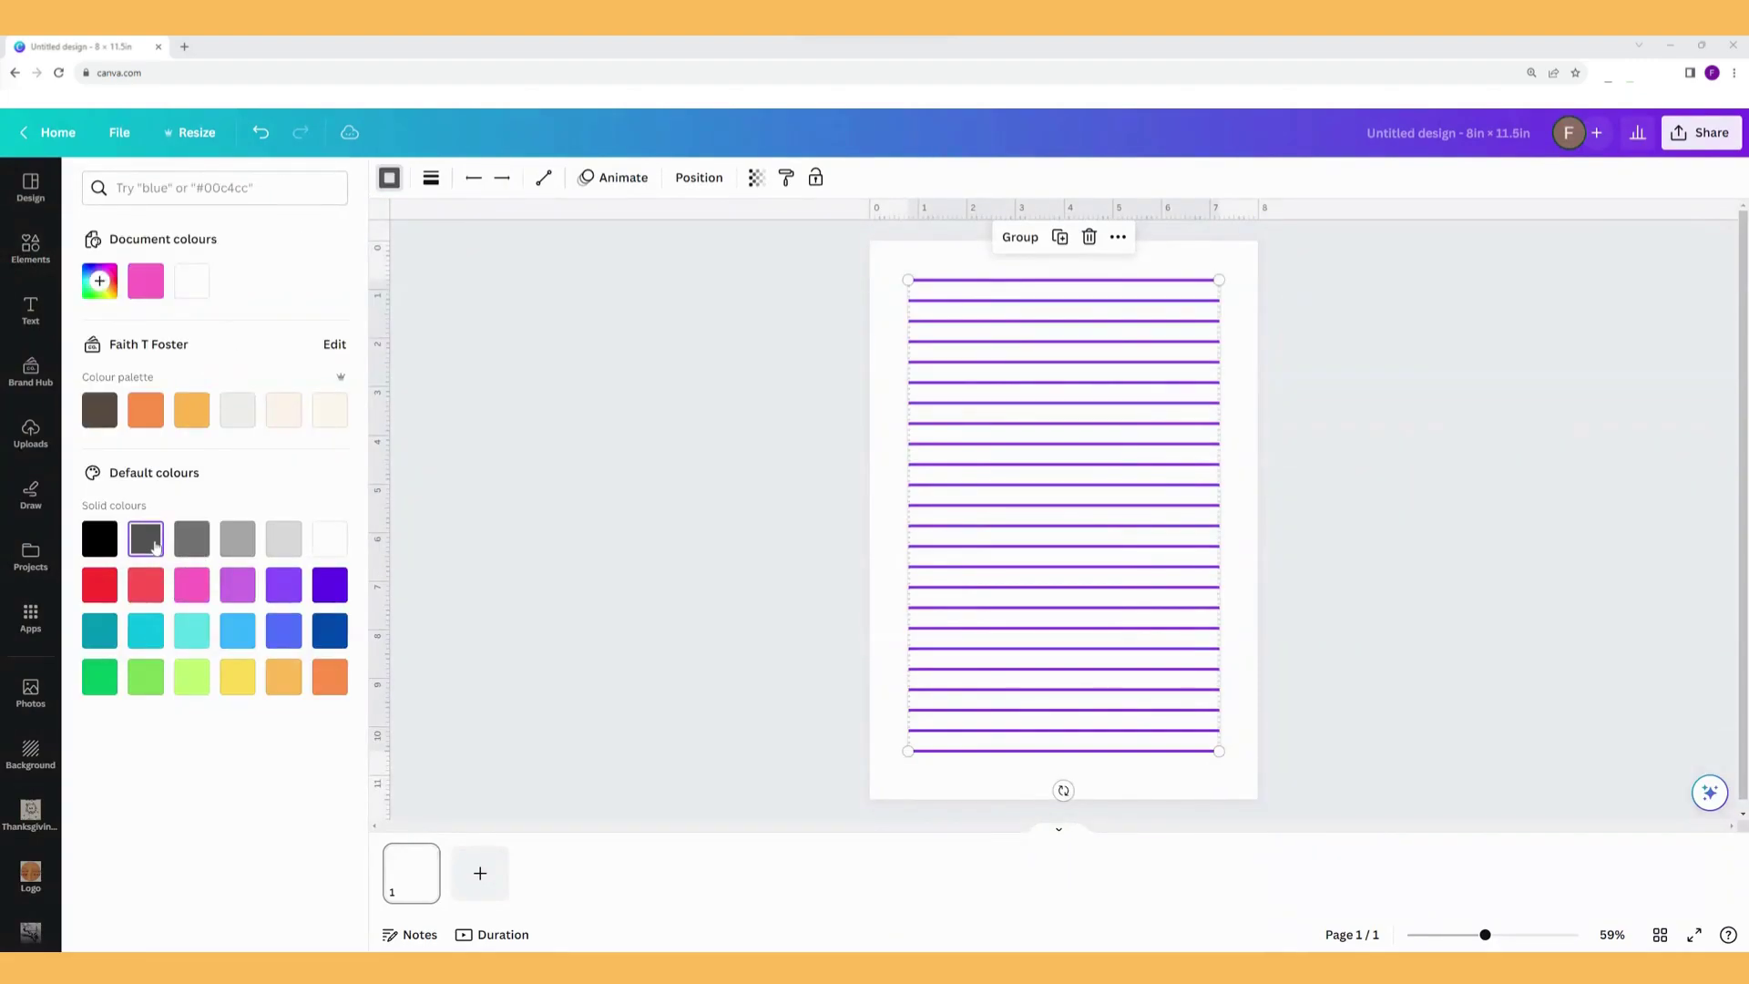
{"action": "left_click", "coordinate": [890, 566]}
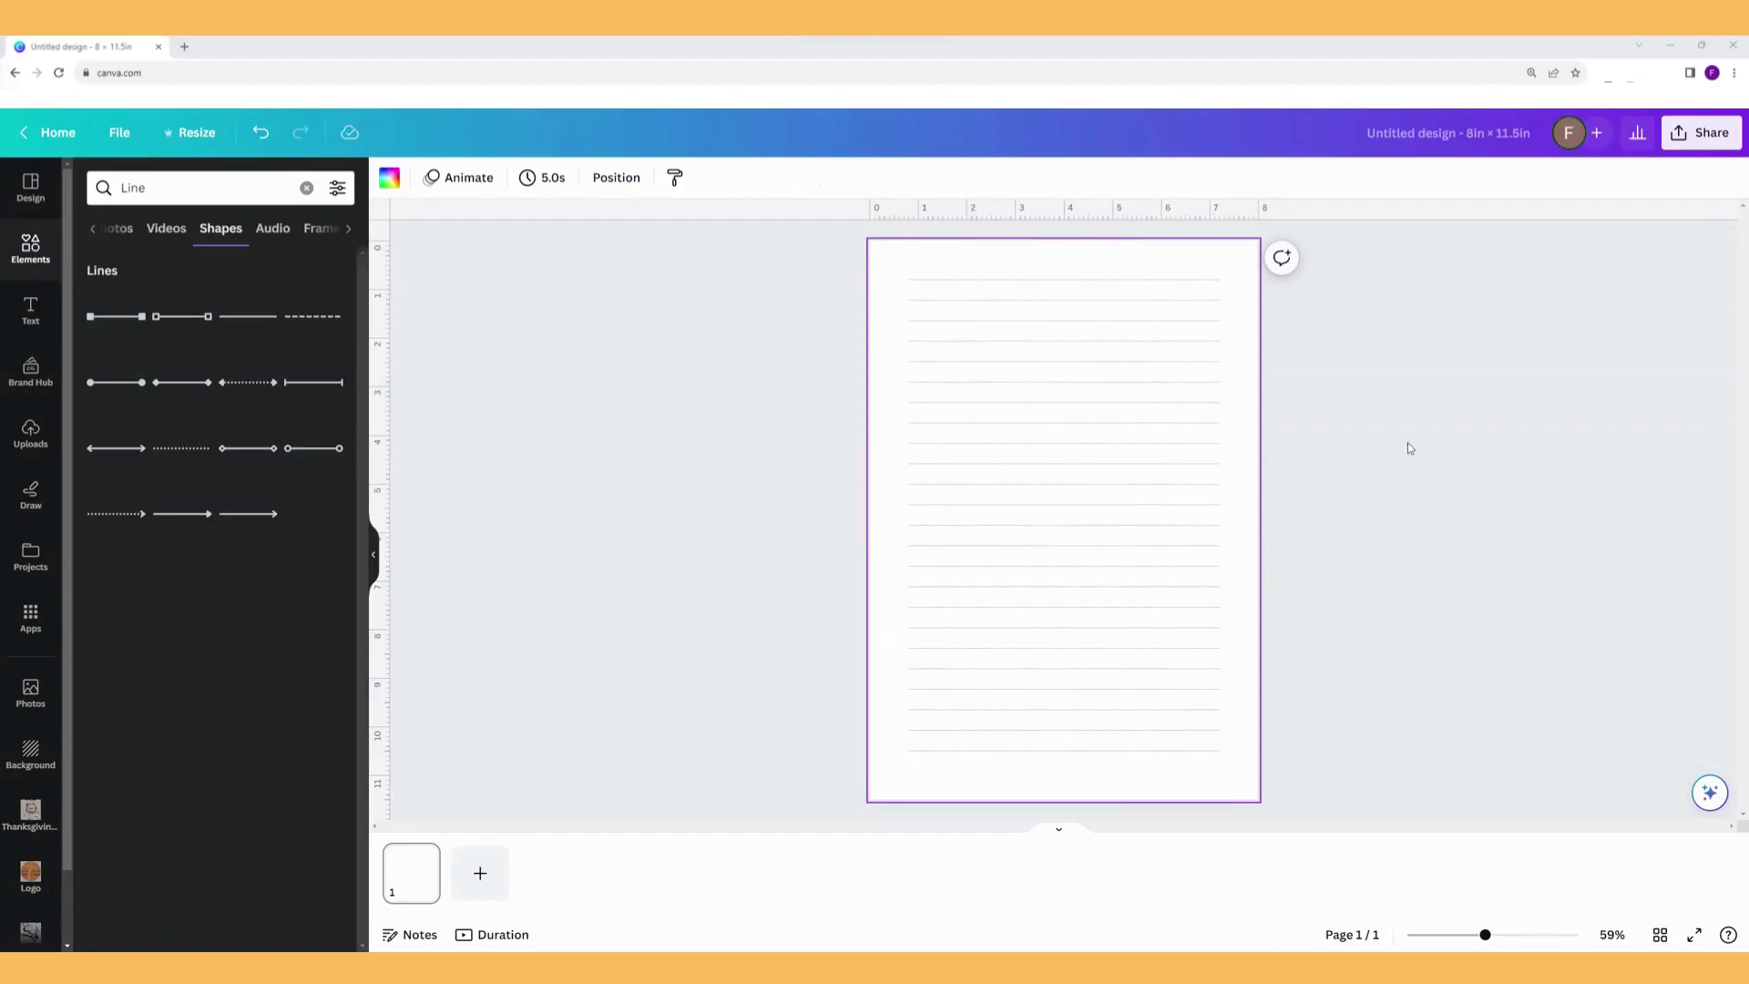
Shorten the top ruled line to 1.7 in to form the date line.
{"action": "left_click", "coordinate": [1175, 283]}
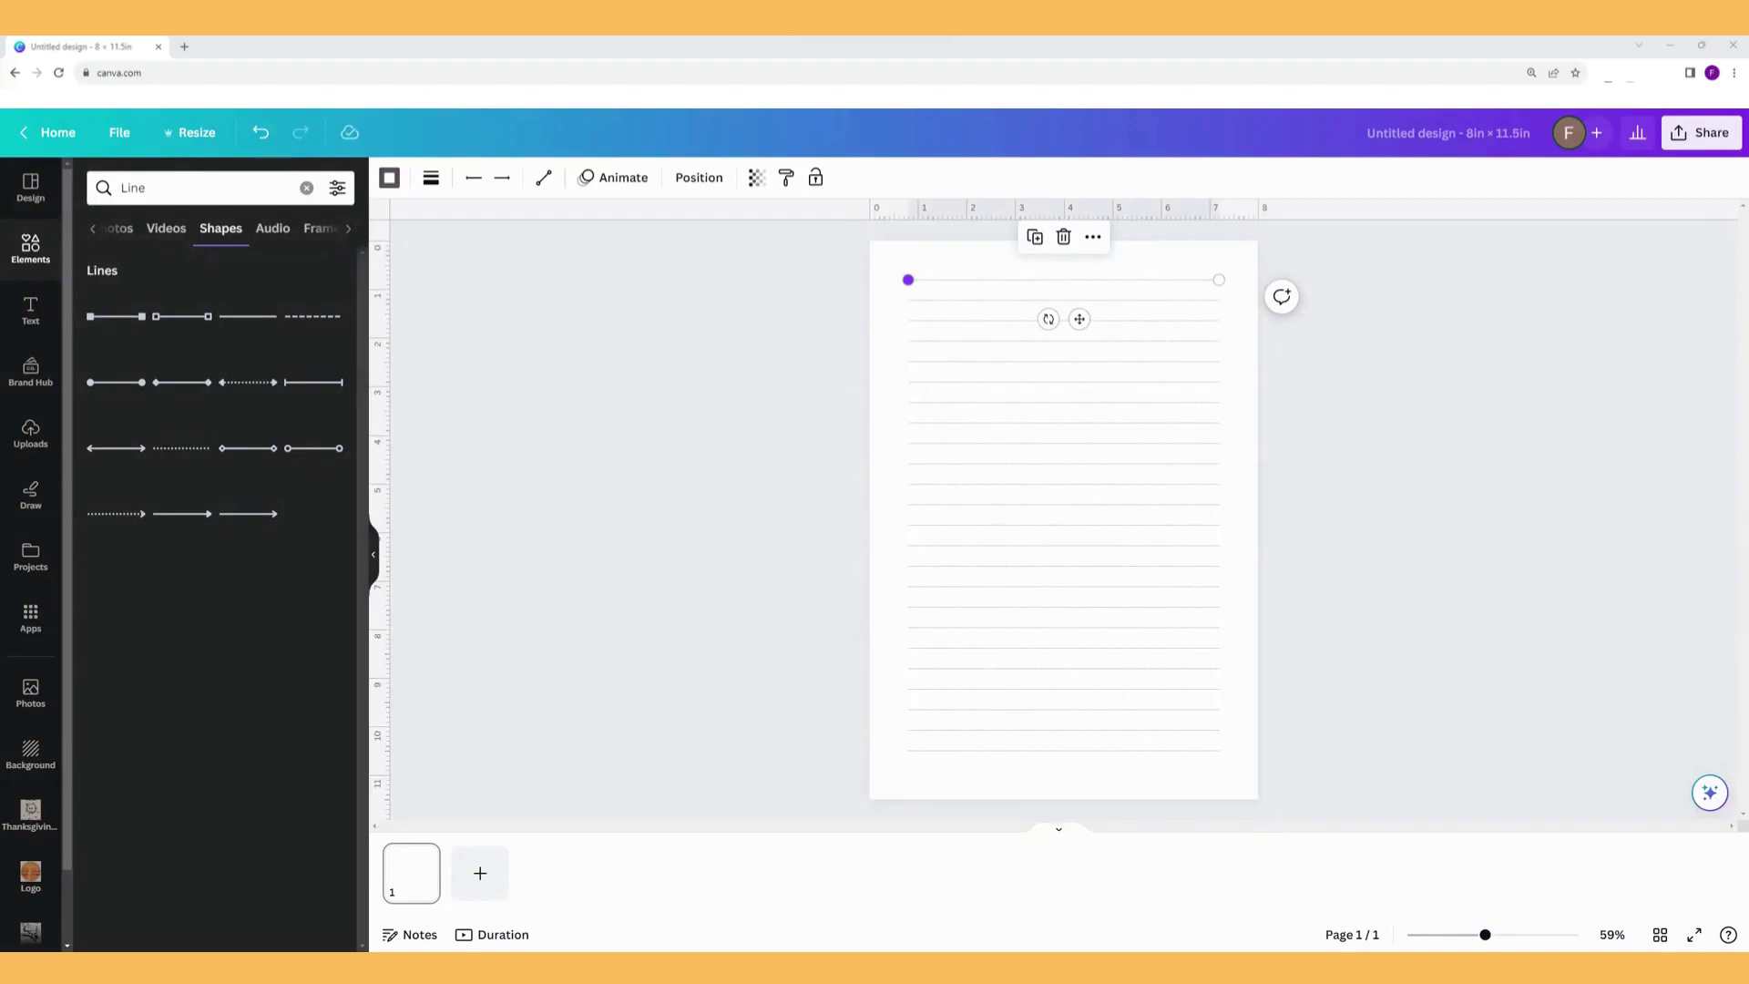
{"action": "left_click_drag", "start_coordinate": [908, 280], "coordinate": [1143, 280]}
{"action": "left_click", "coordinate": [1336, 310]}
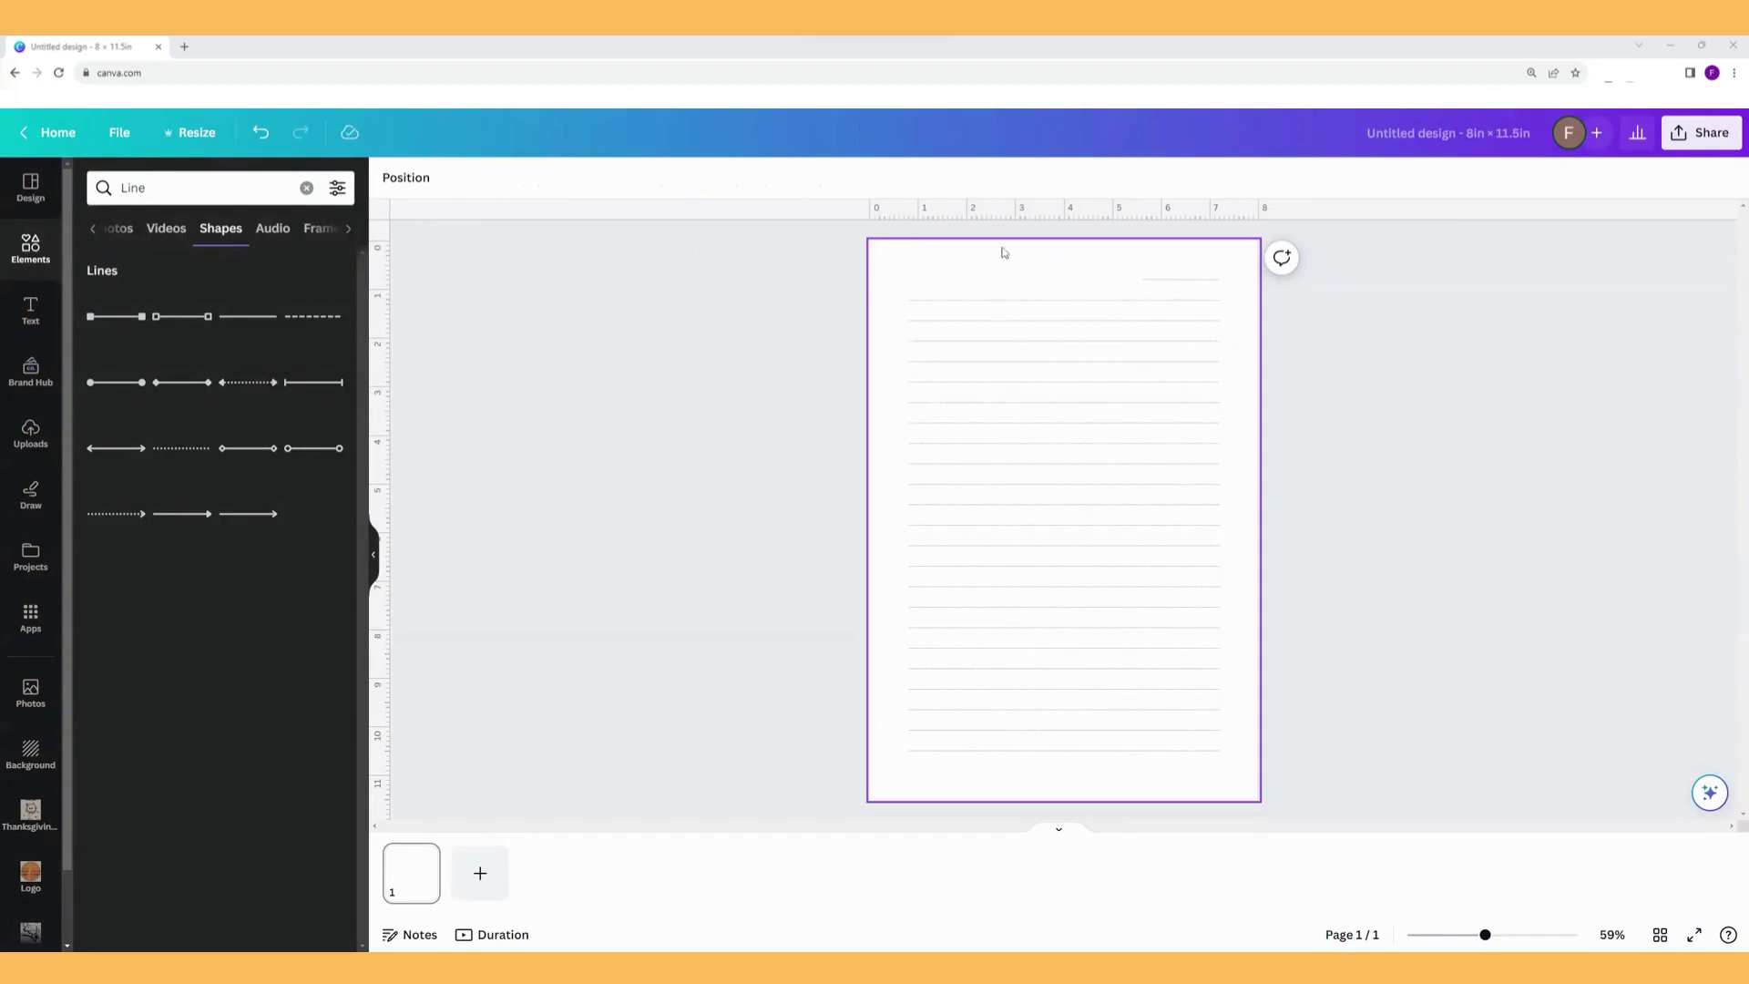
Add two short lines rotated about -56° as slash marks beside the date line.
{"action": "left_click", "coordinate": [1170, 279]}
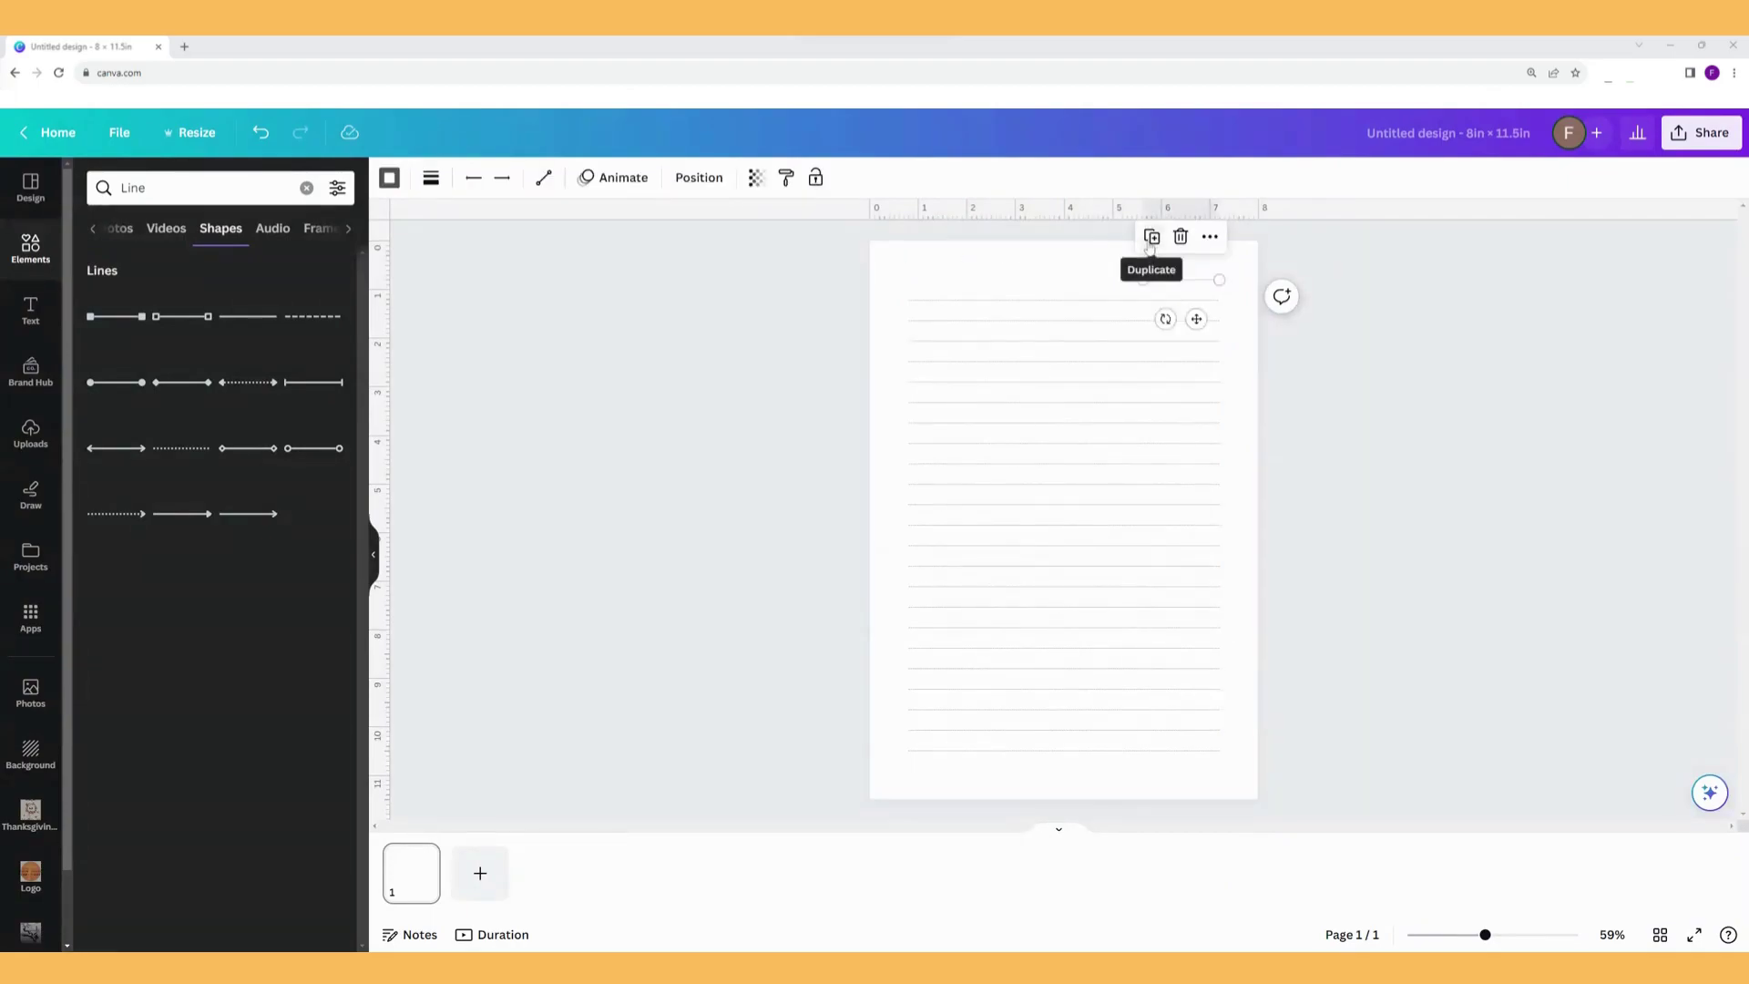
{"action": "left_click", "coordinate": [1160, 244]}
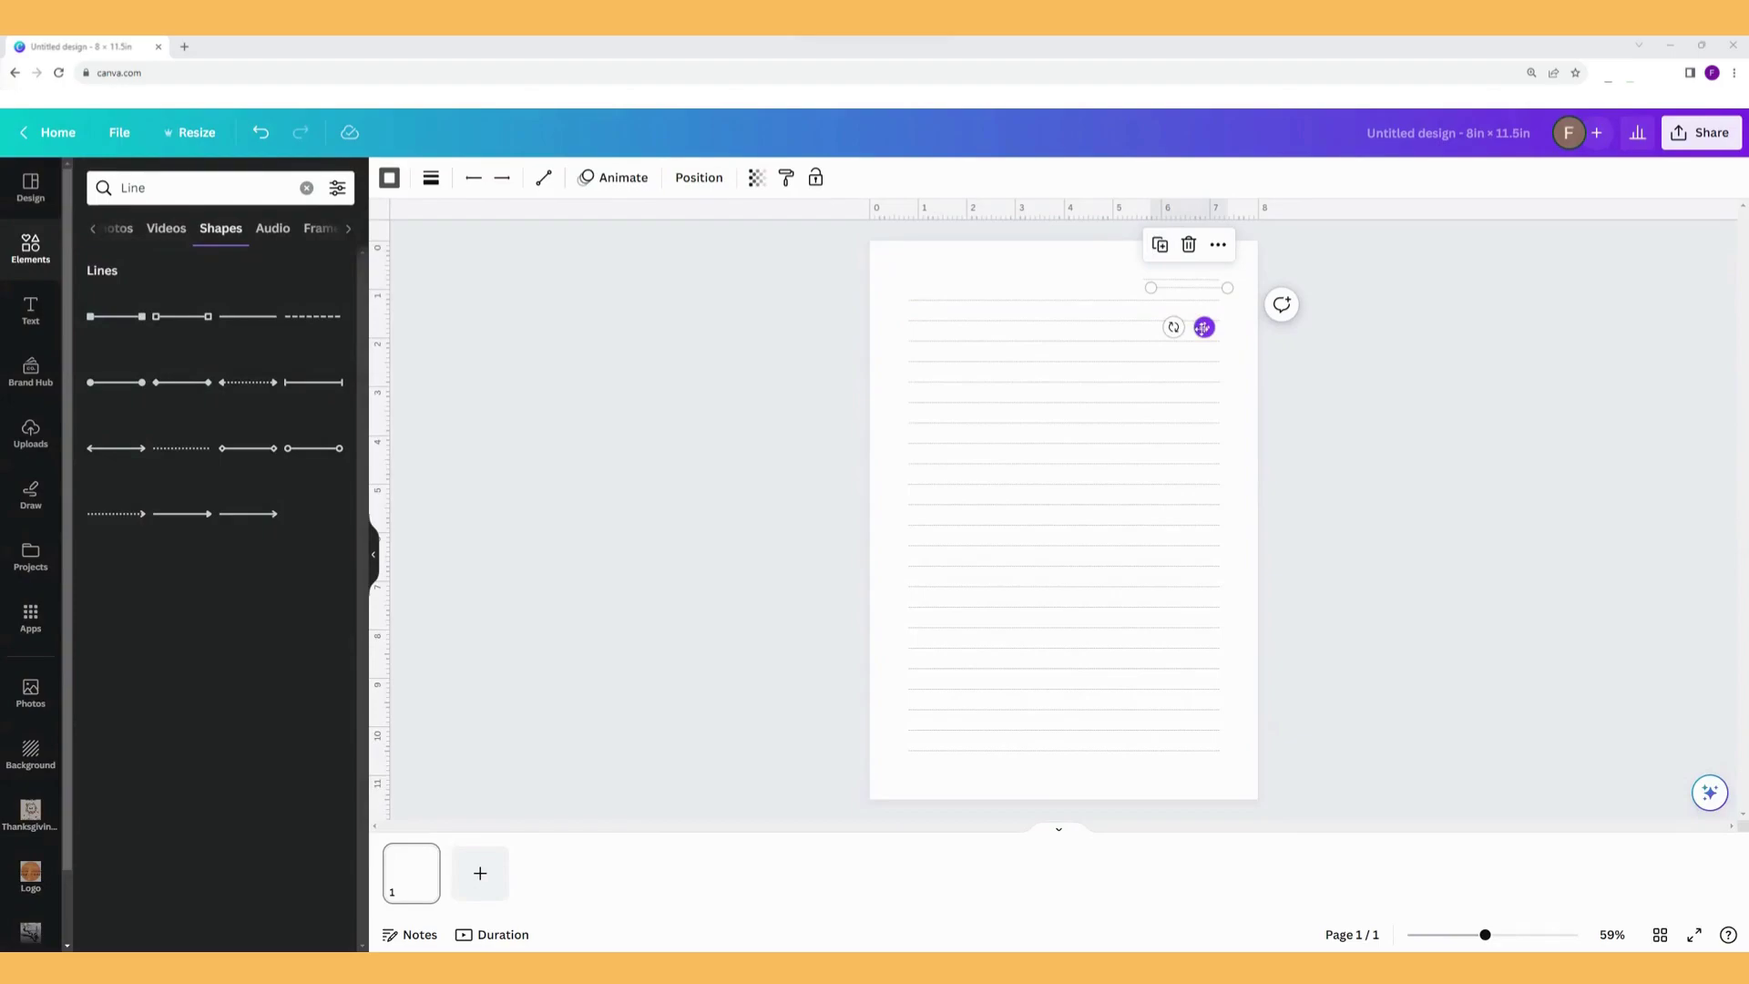
{"action": "left_click_drag", "start_coordinate": [1173, 327], "coordinate": [1181, 260]}
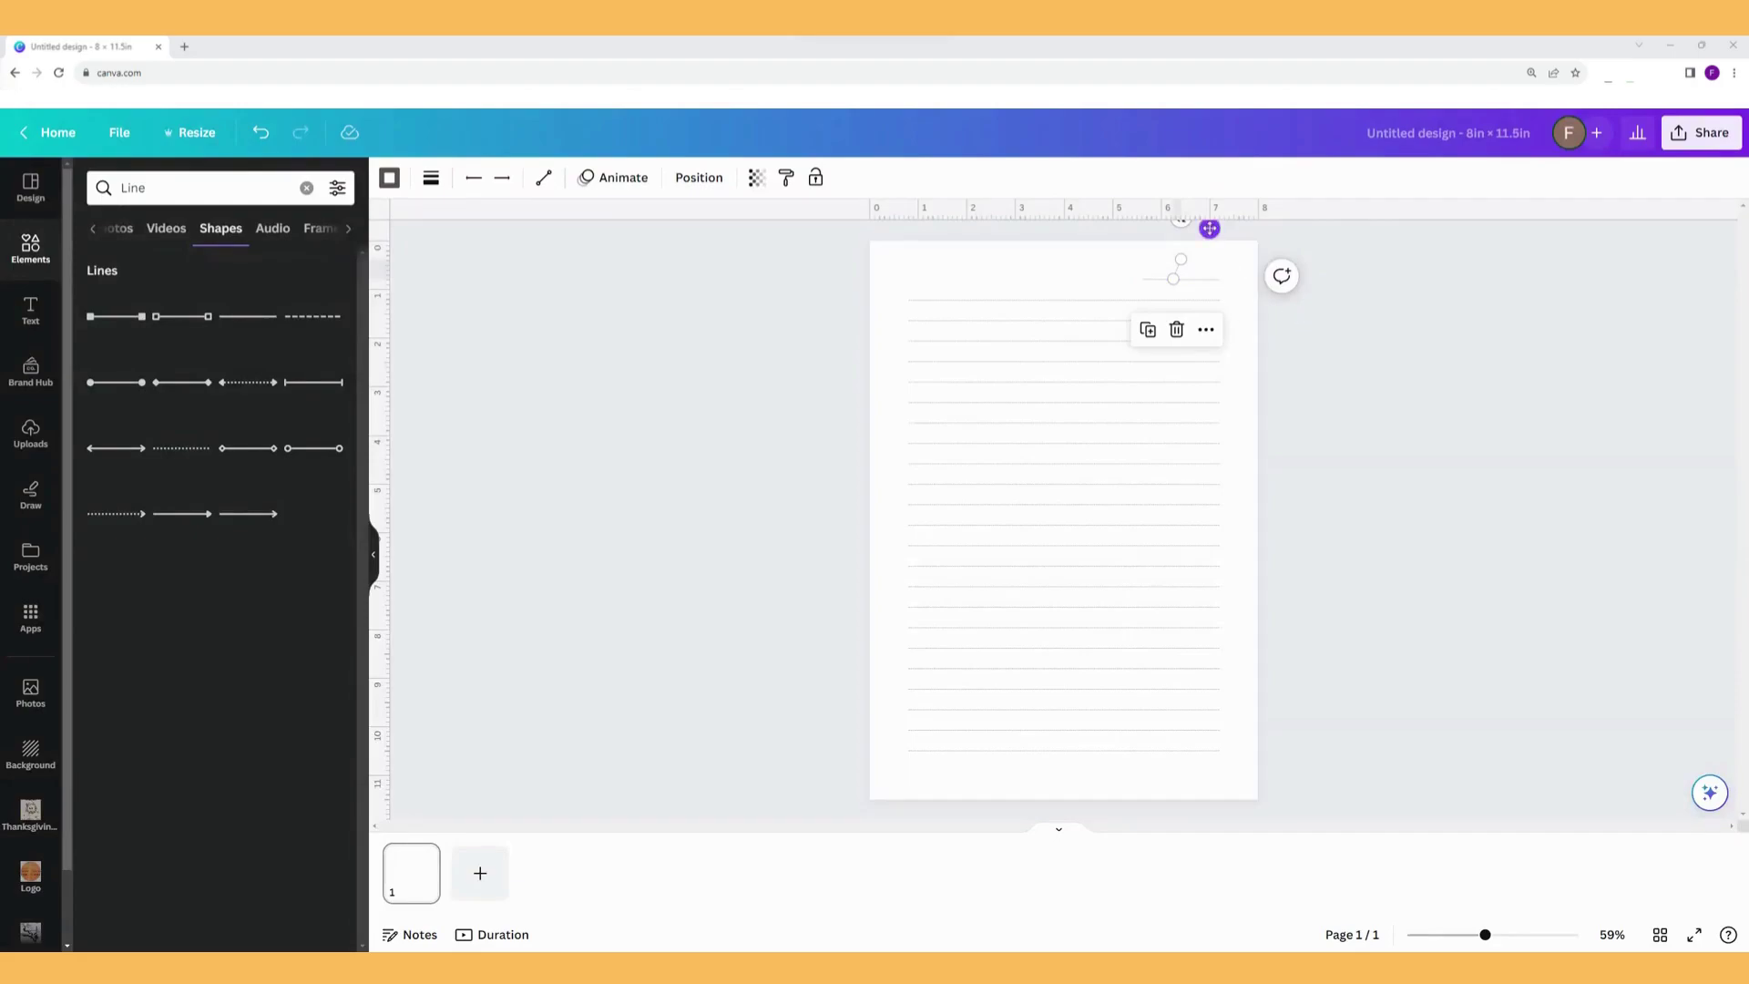
{"action": "left_click_drag", "start_coordinate": [1208, 229], "coordinate": [1208, 228]}
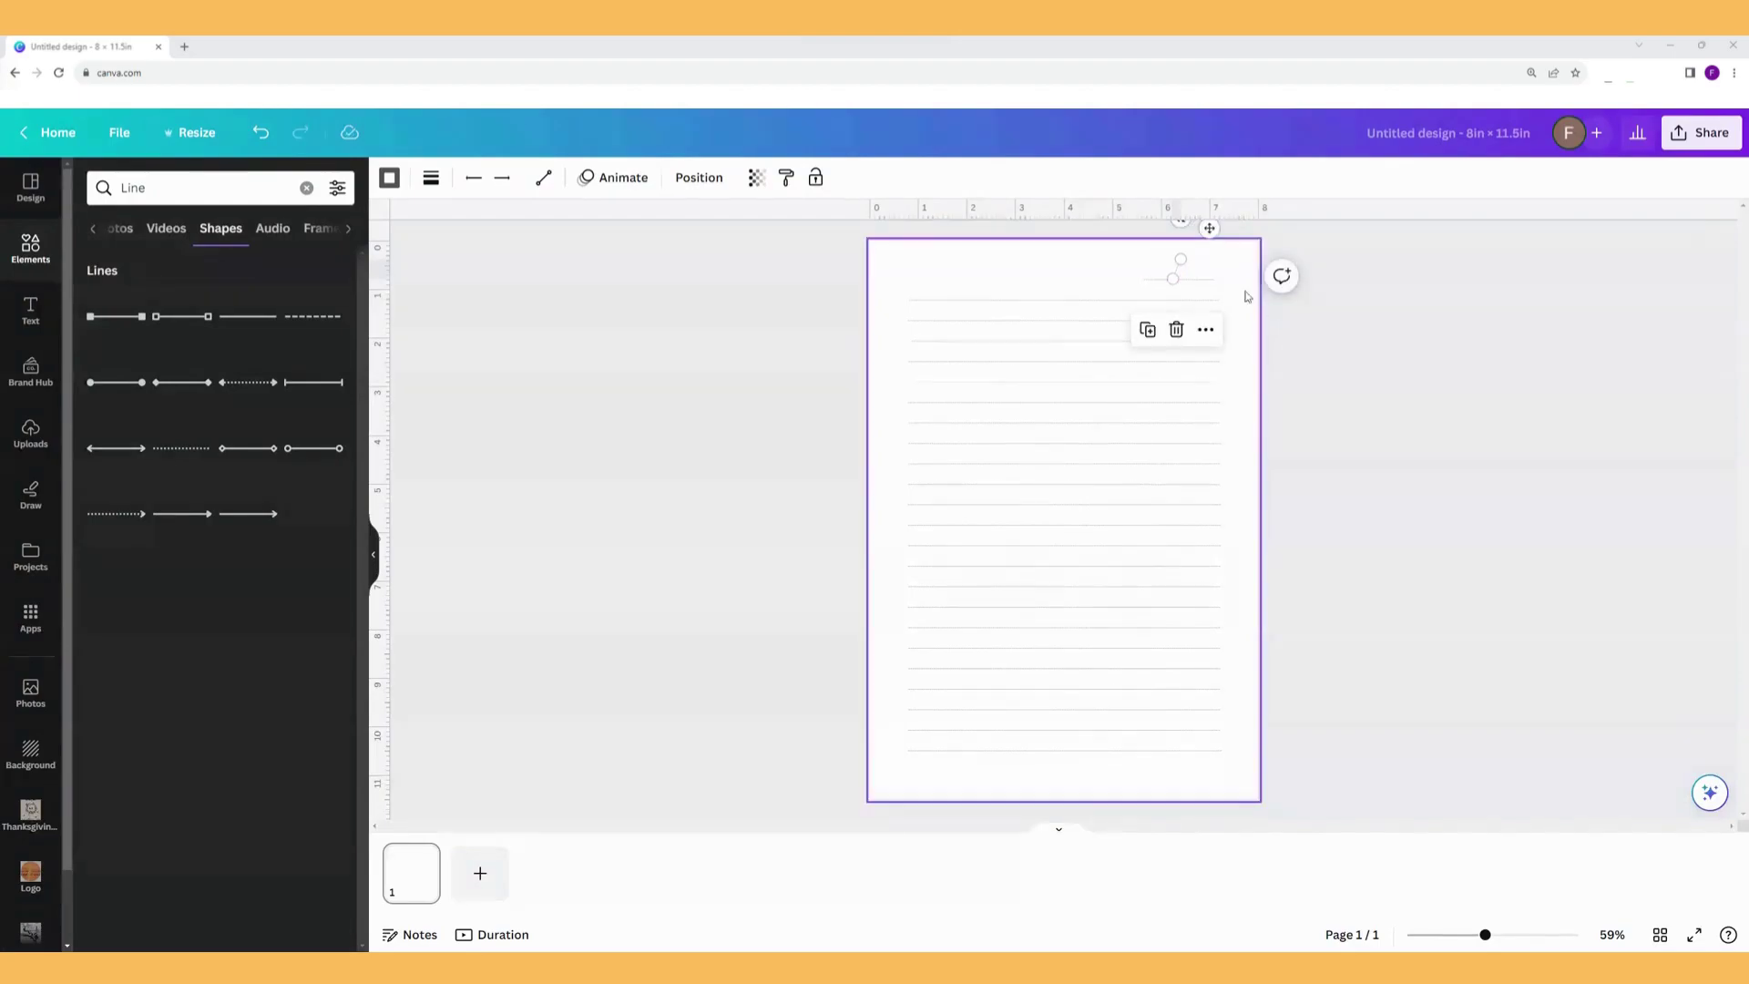
{"action": "left_click_drag", "start_coordinate": [1181, 259], "coordinate": [1187, 270]}
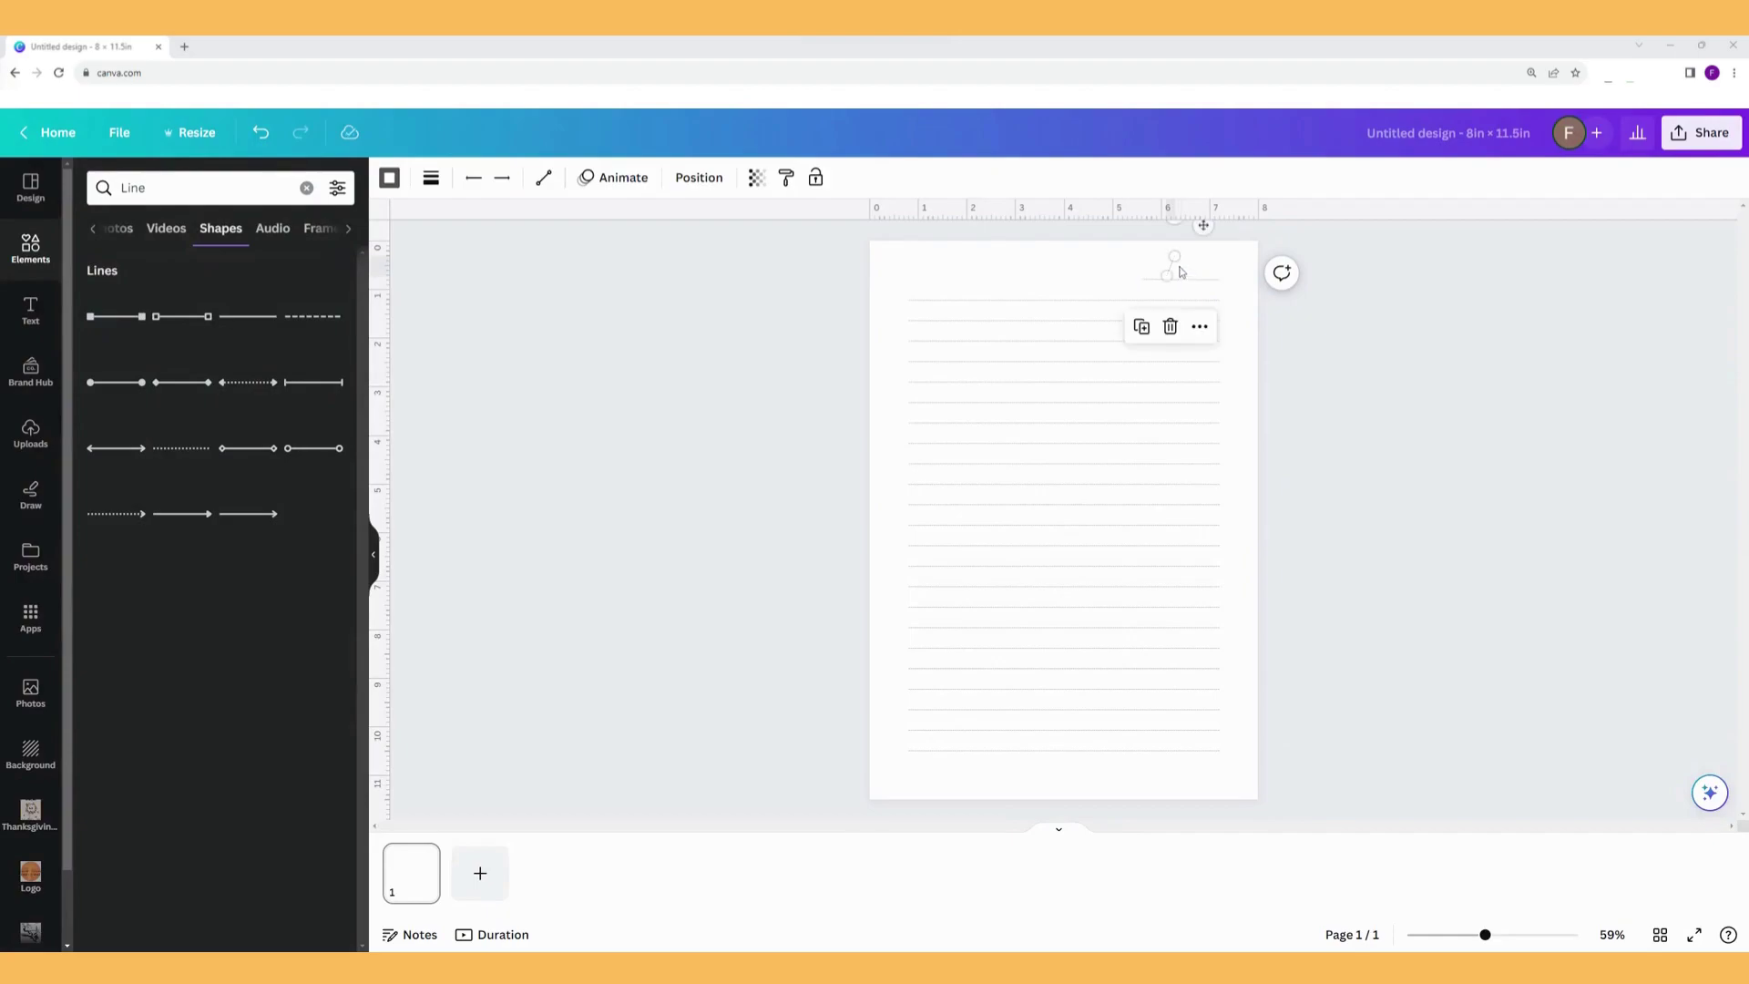
{"action": "left_click", "coordinate": [1141, 326]}
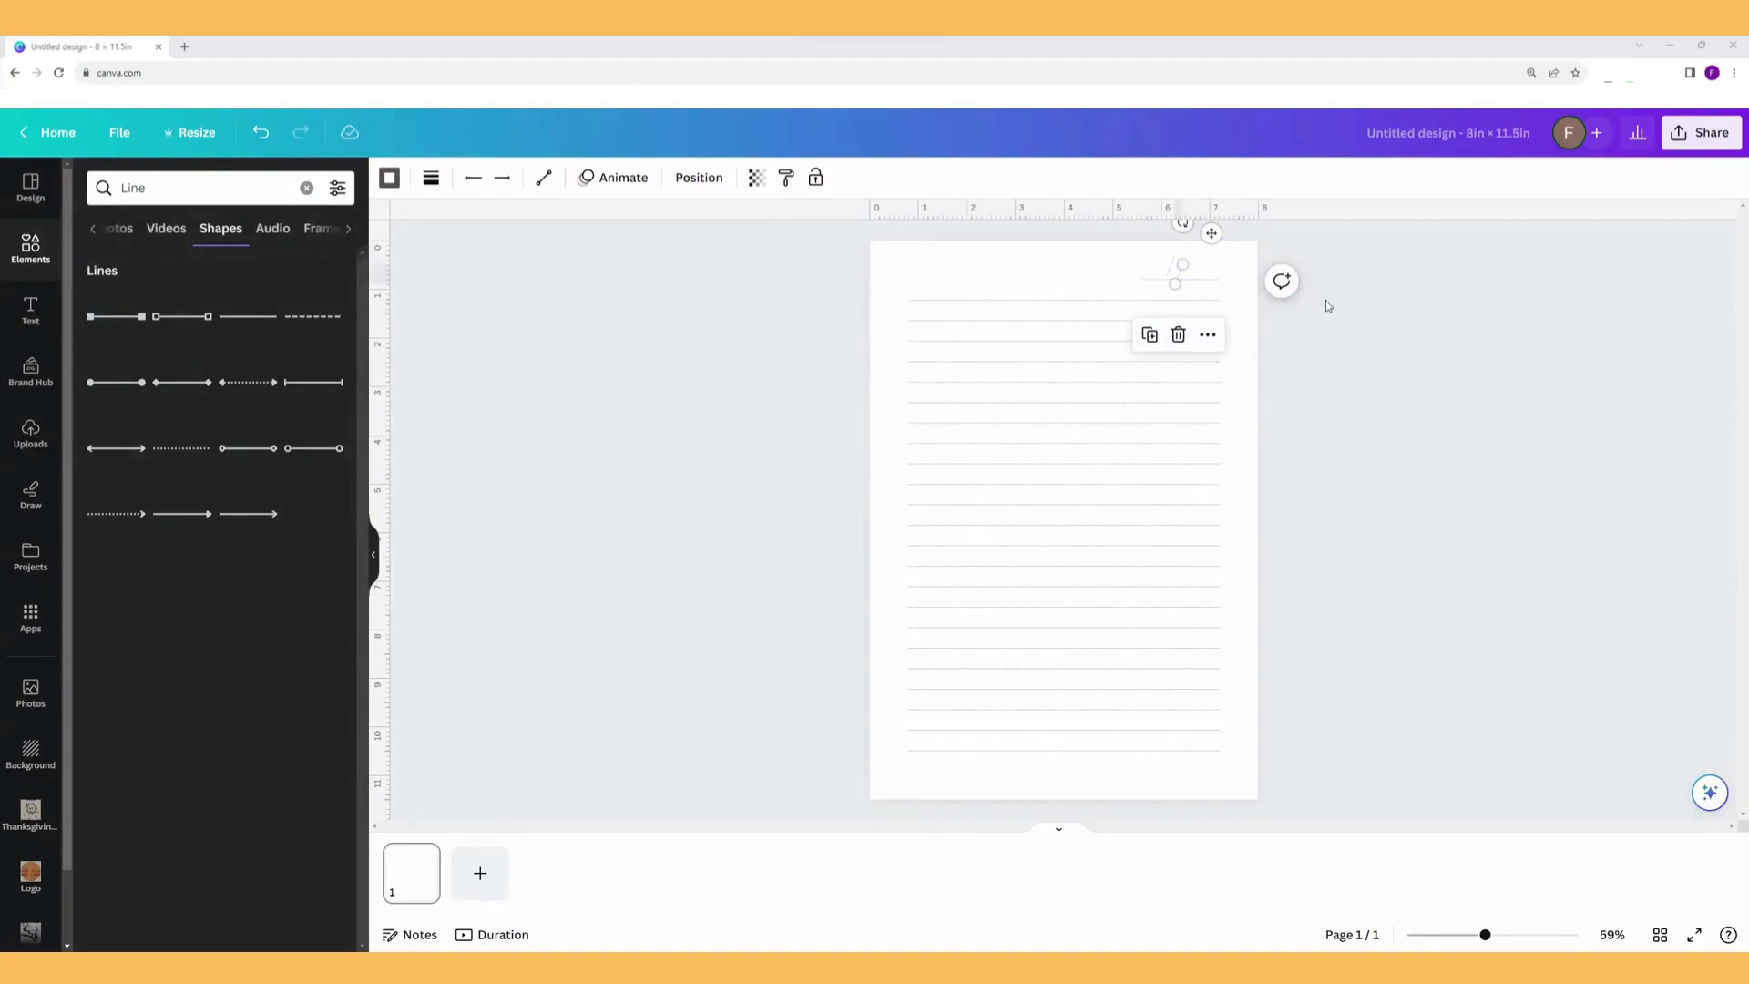
{"action": "mouse_move", "coordinate": [1211, 300]}
{"action": "left_mouse_down"}
{"action": "mouse_move", "coordinate": [1180, 273]}
{"action": "mouse_move", "coordinate": [1195, 277]}
{"action": "left_mouse_up"}
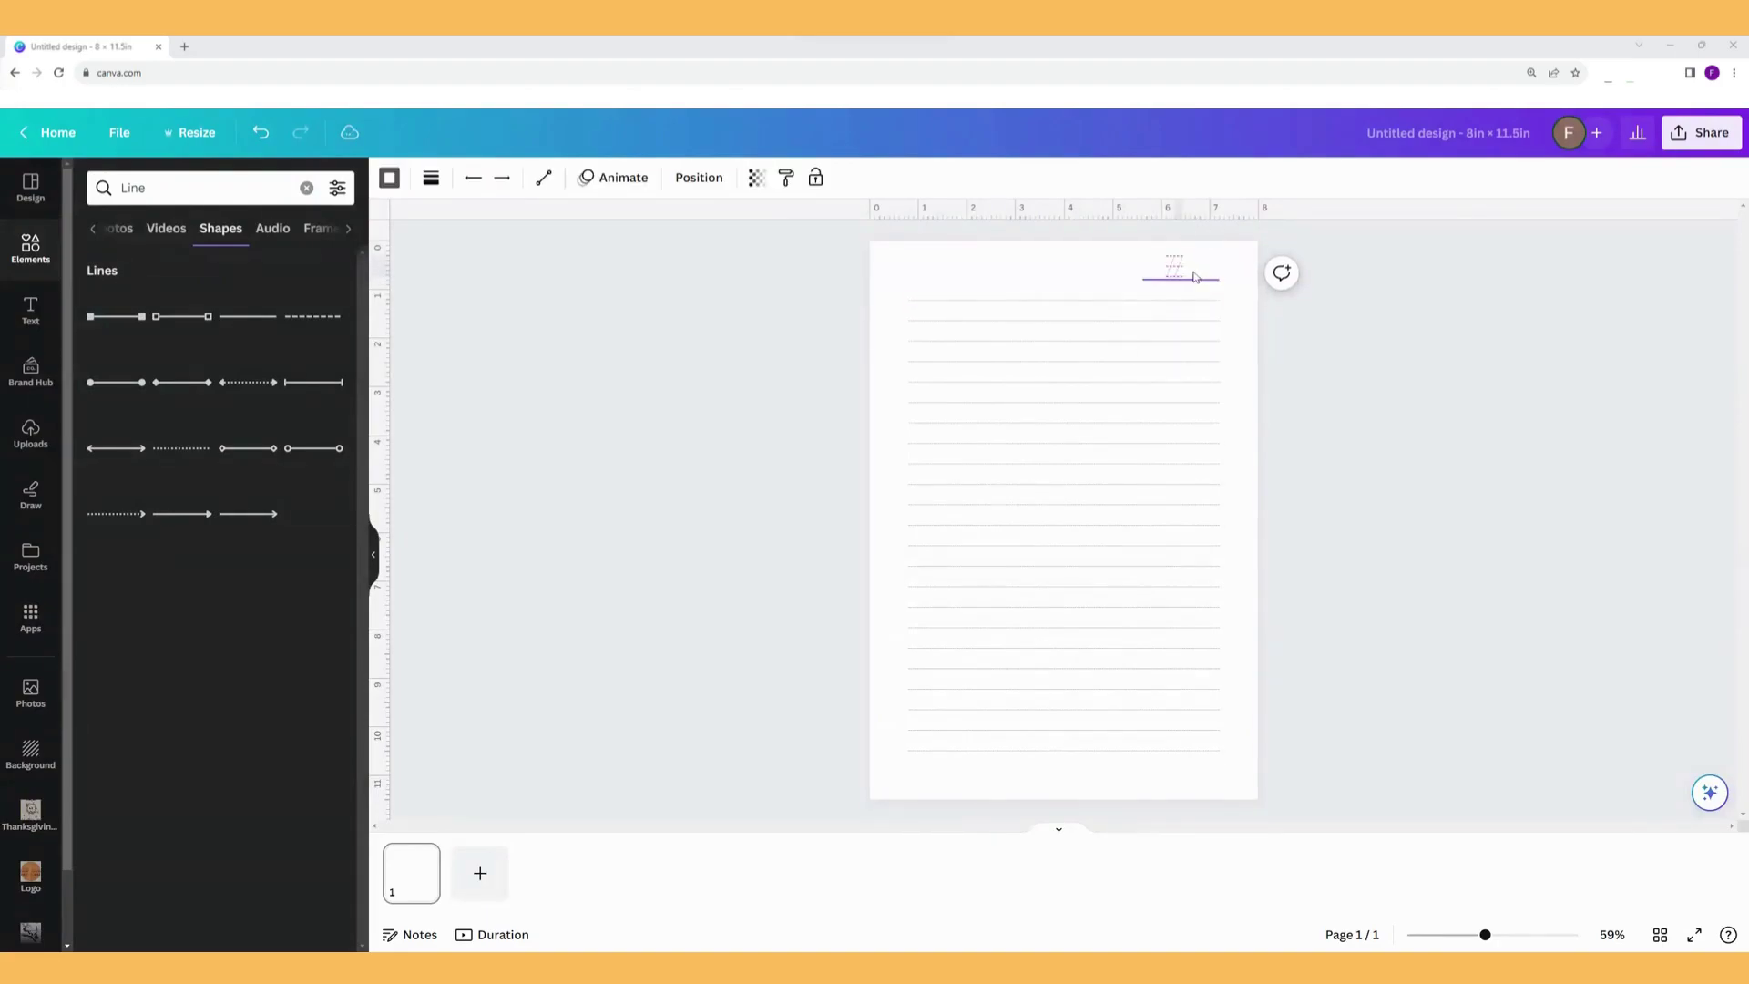
{"action": "left_click", "coordinate": [1198, 279]}
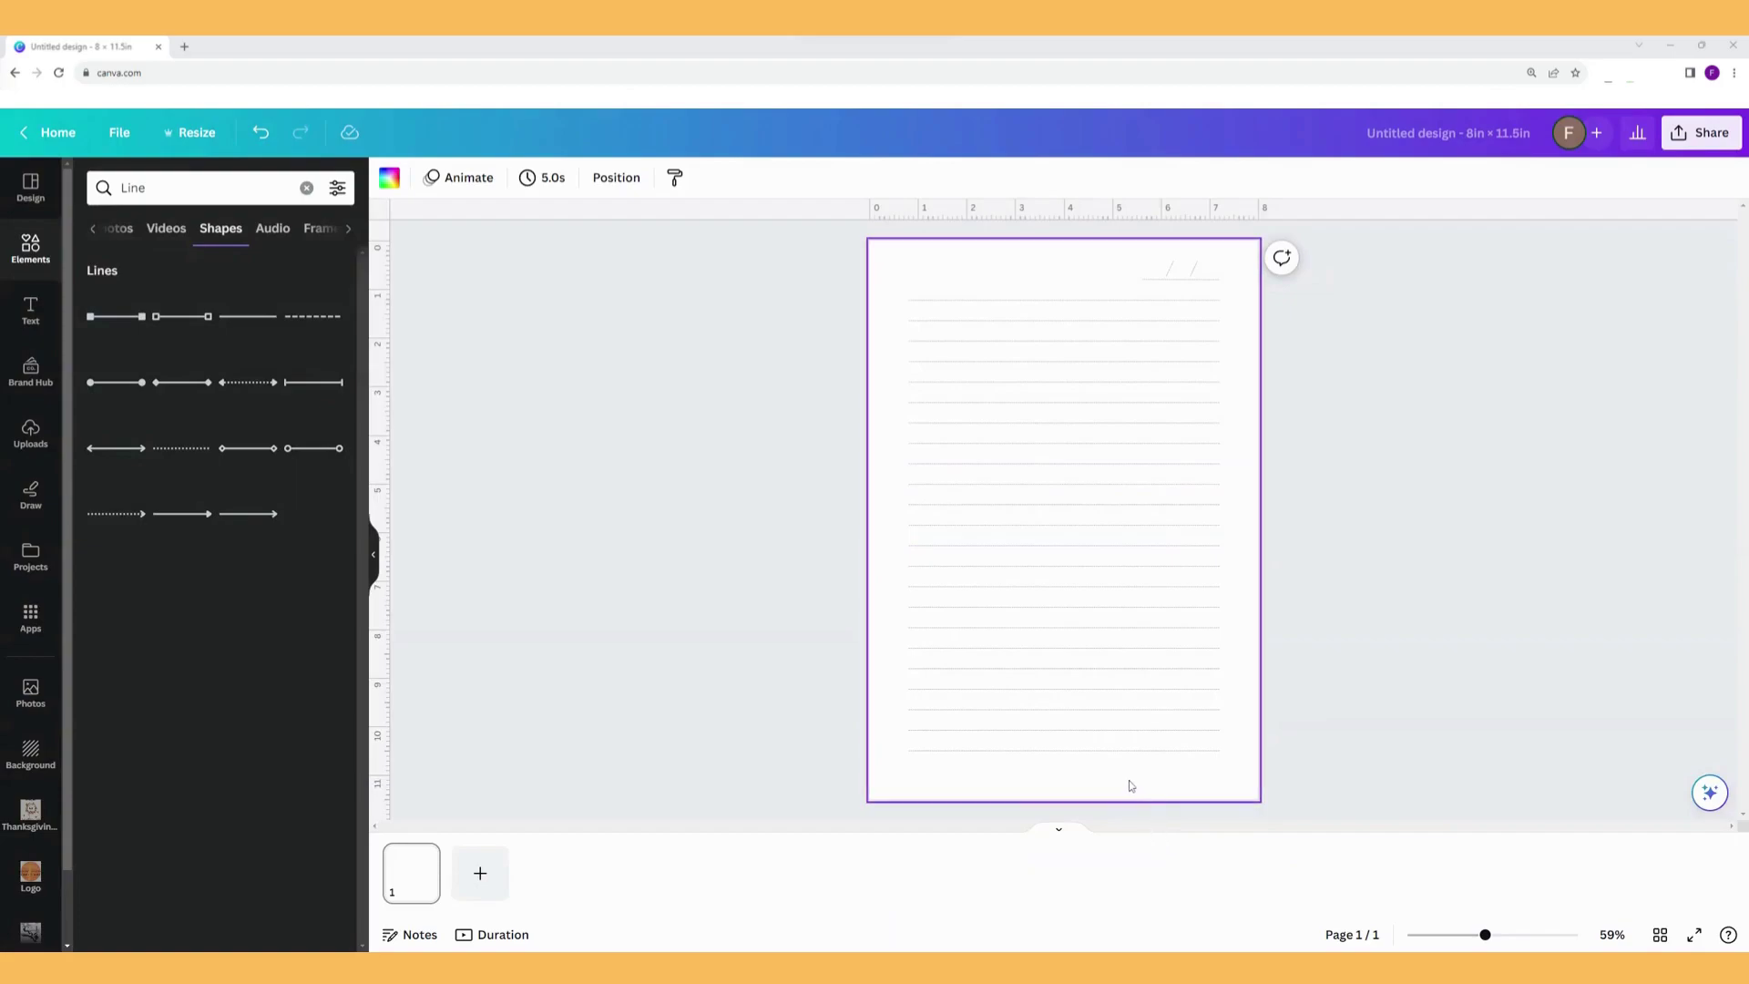
Replace the ruled lines with one solid line of weight 2 stretched edge to edge across the middle.
{"action": "left_click_drag", "start_coordinate": [1144, 794], "coordinate": [1221, 235]}
{"action": "key", "text": "Delete"}
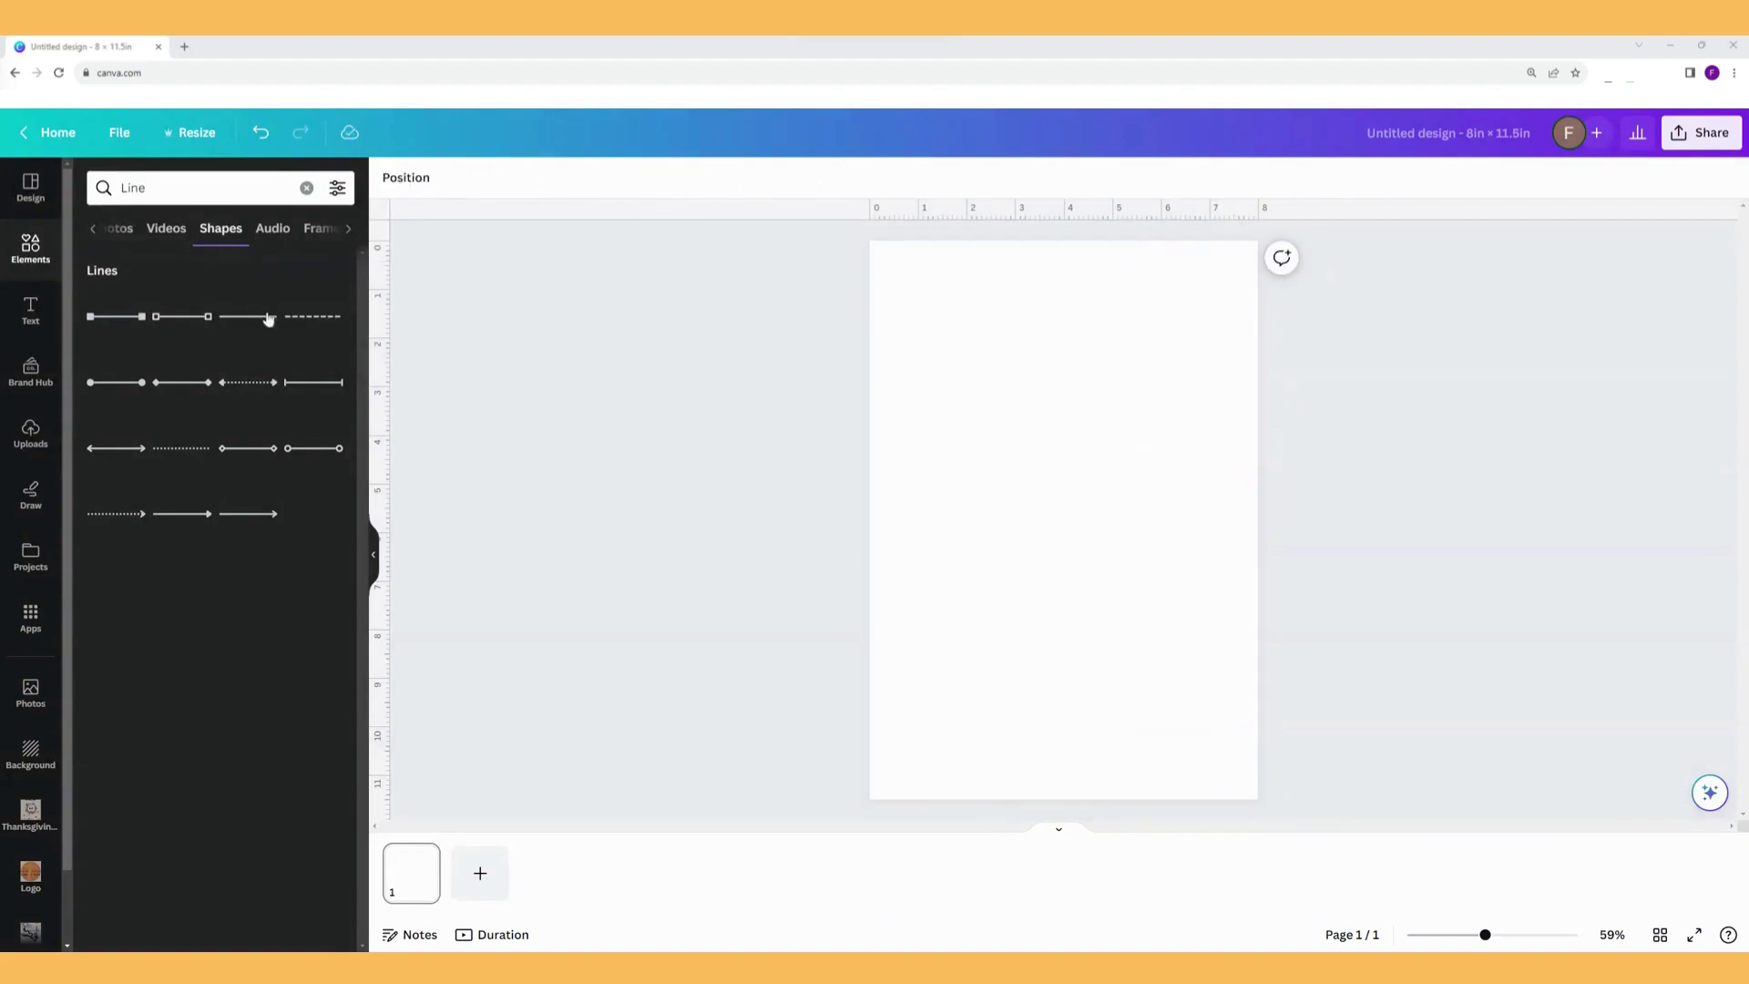
{"action": "left_click", "coordinate": [240, 321]}
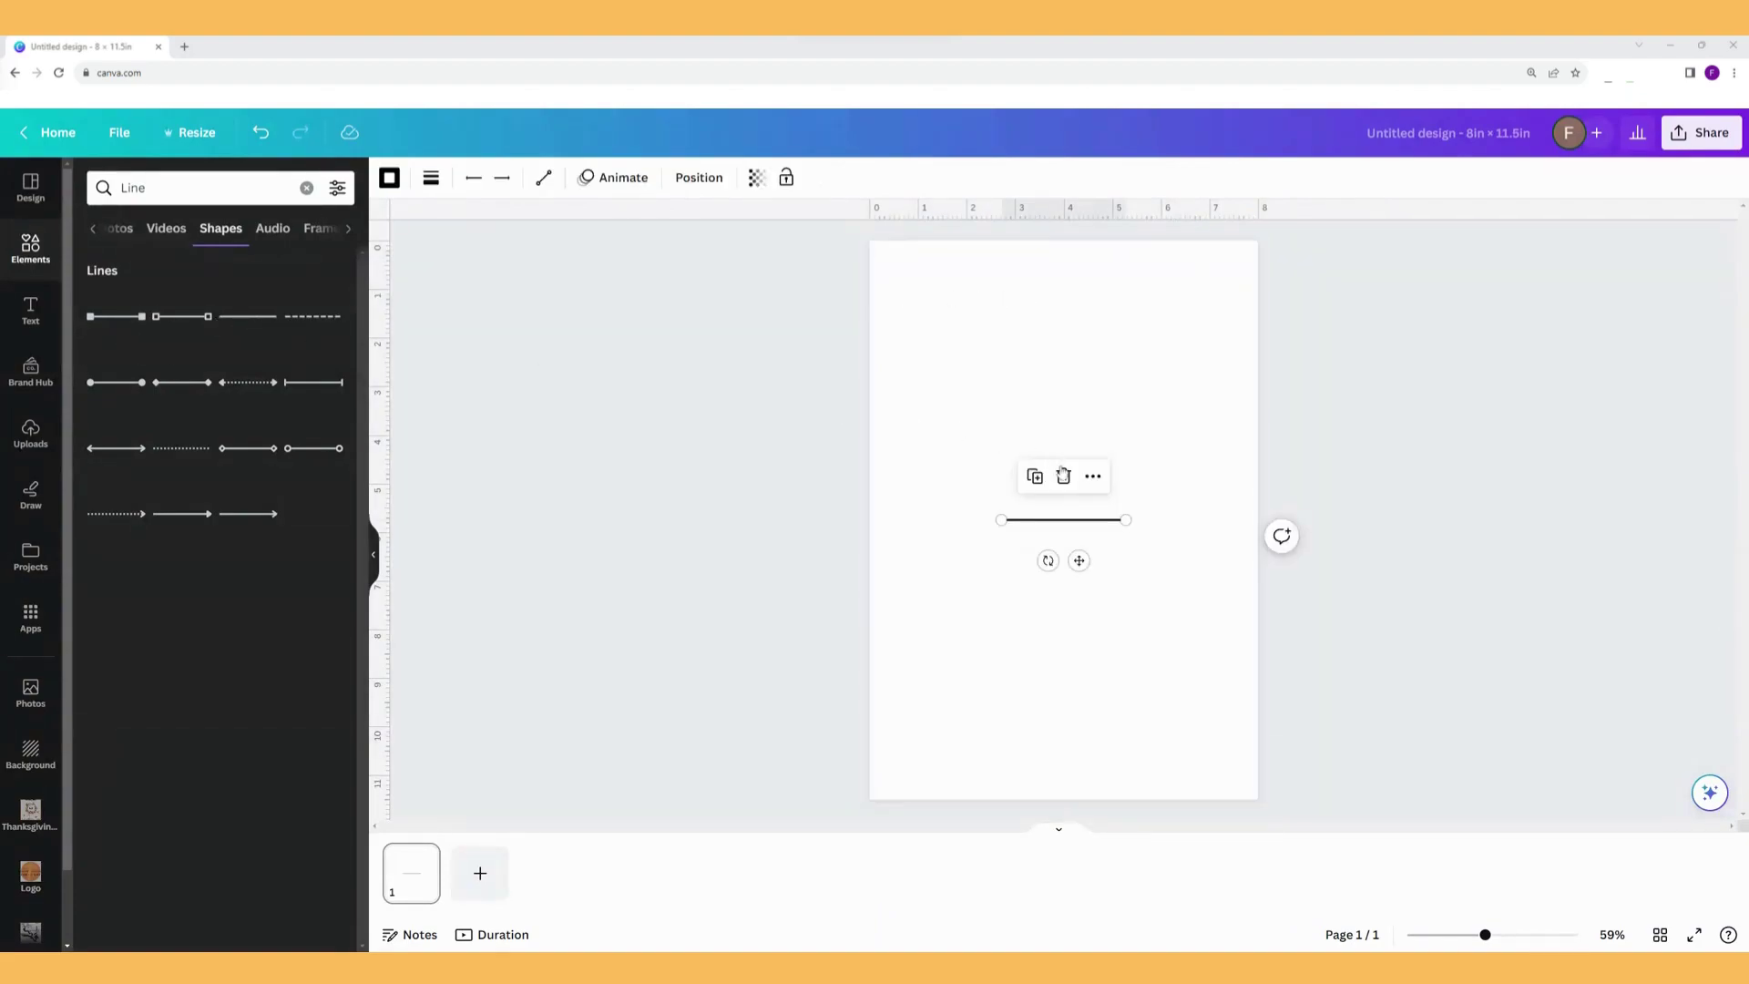
{"action": "left_click", "coordinate": [432, 181]}
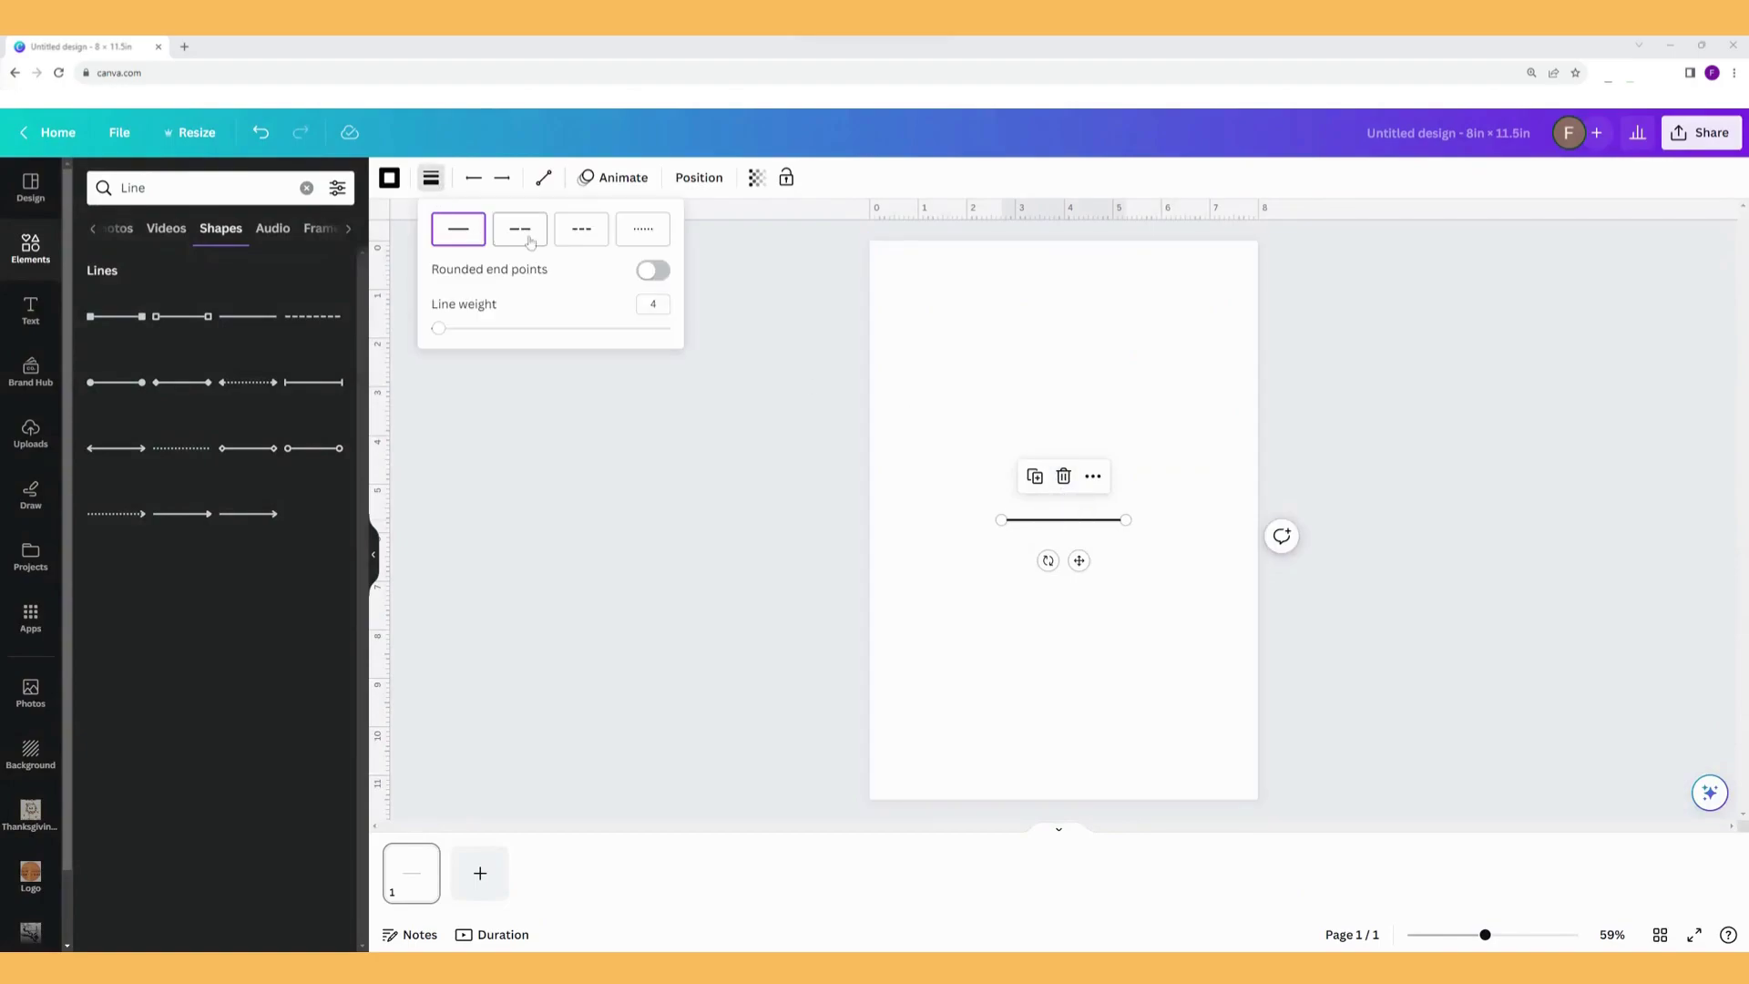
{"action": "left_click", "coordinate": [652, 304]}
{"action": "type", "text": "2"}
{"action": "key", "text": "Return"}
{"action": "left_click_drag", "start_coordinate": [1001, 519], "coordinate": [857, 520]}
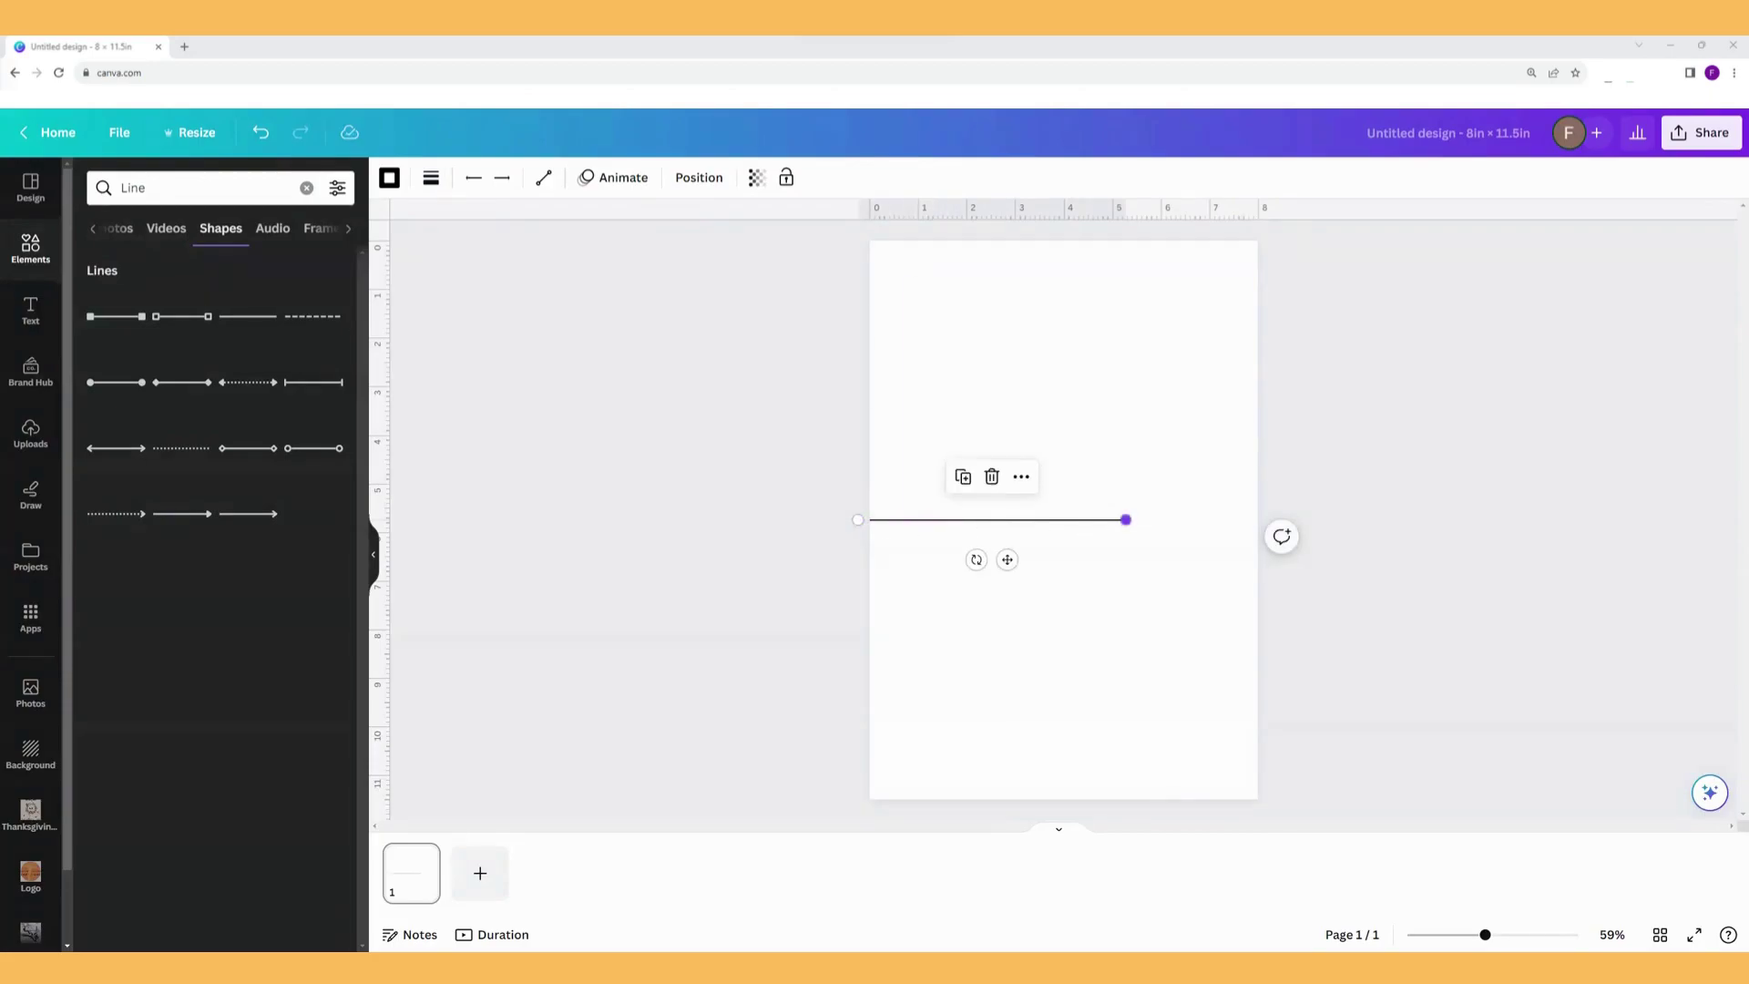
{"action": "left_click_drag", "start_coordinate": [1126, 519], "coordinate": [1259, 519]}
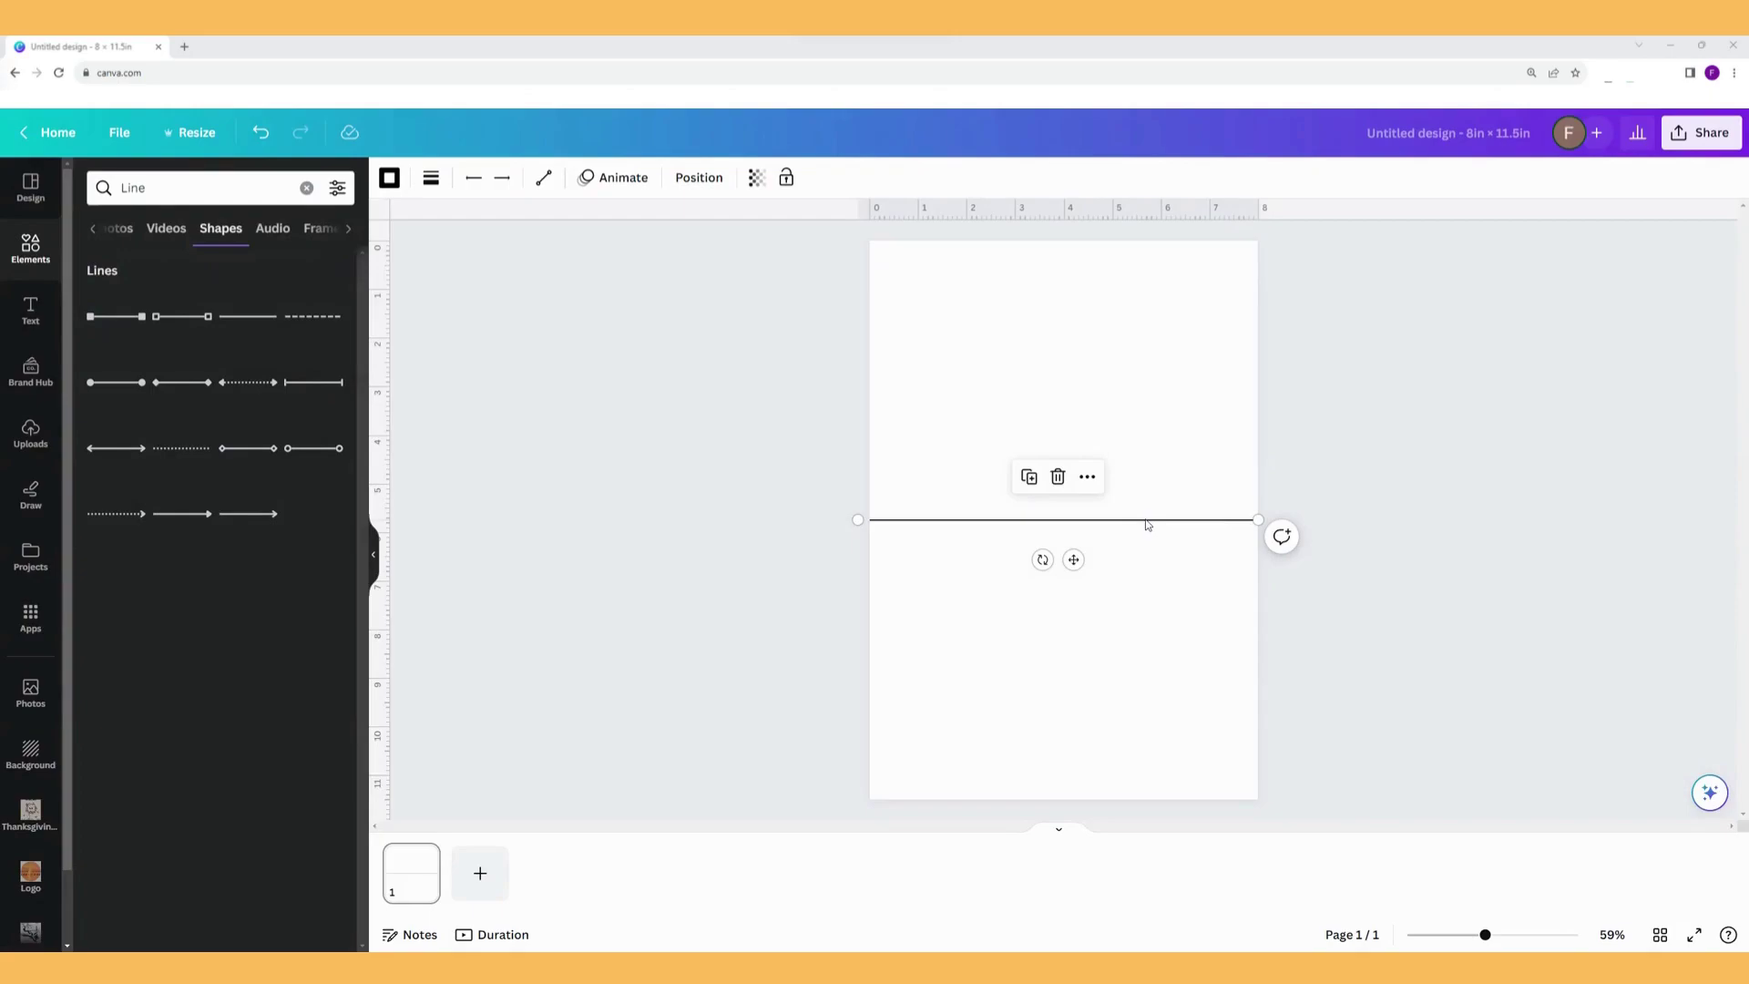
Move the line up, extend it past the right page edge, and copy it into five lines.
{"action": "left_click_drag", "start_coordinate": [1148, 525], "coordinate": [1122, 350]}
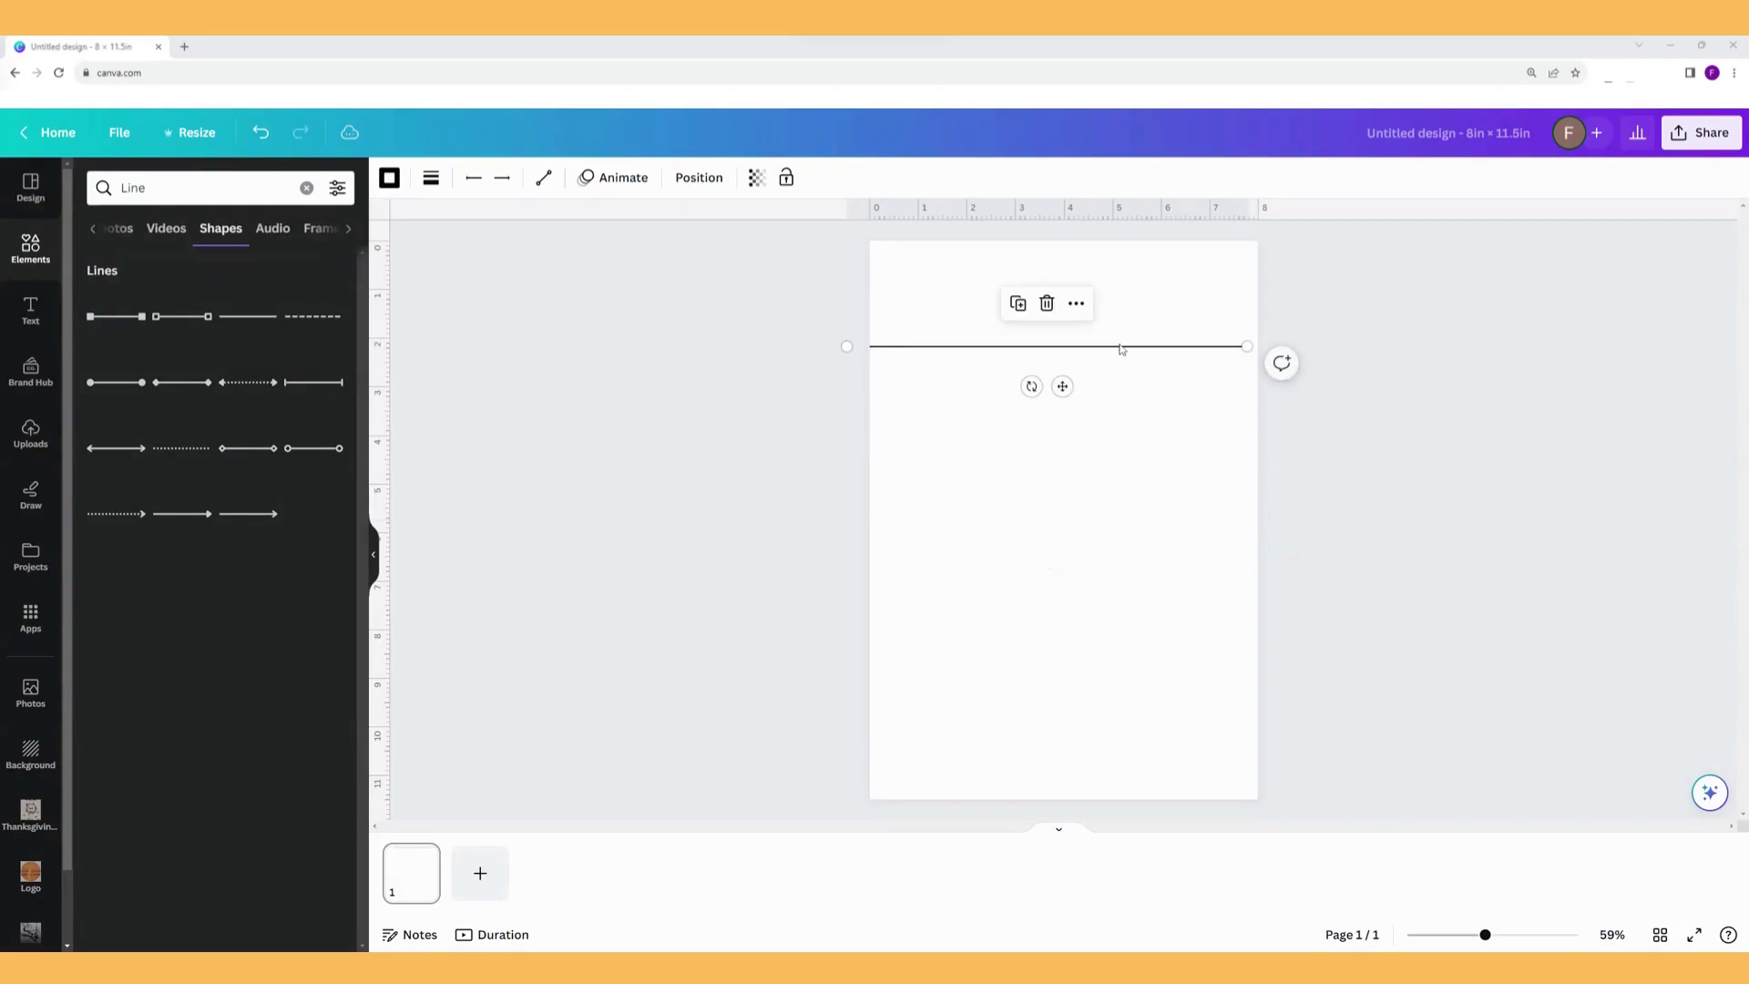
{"action": "left_click_drag", "start_coordinate": [1246, 346], "coordinate": [1325, 346]}
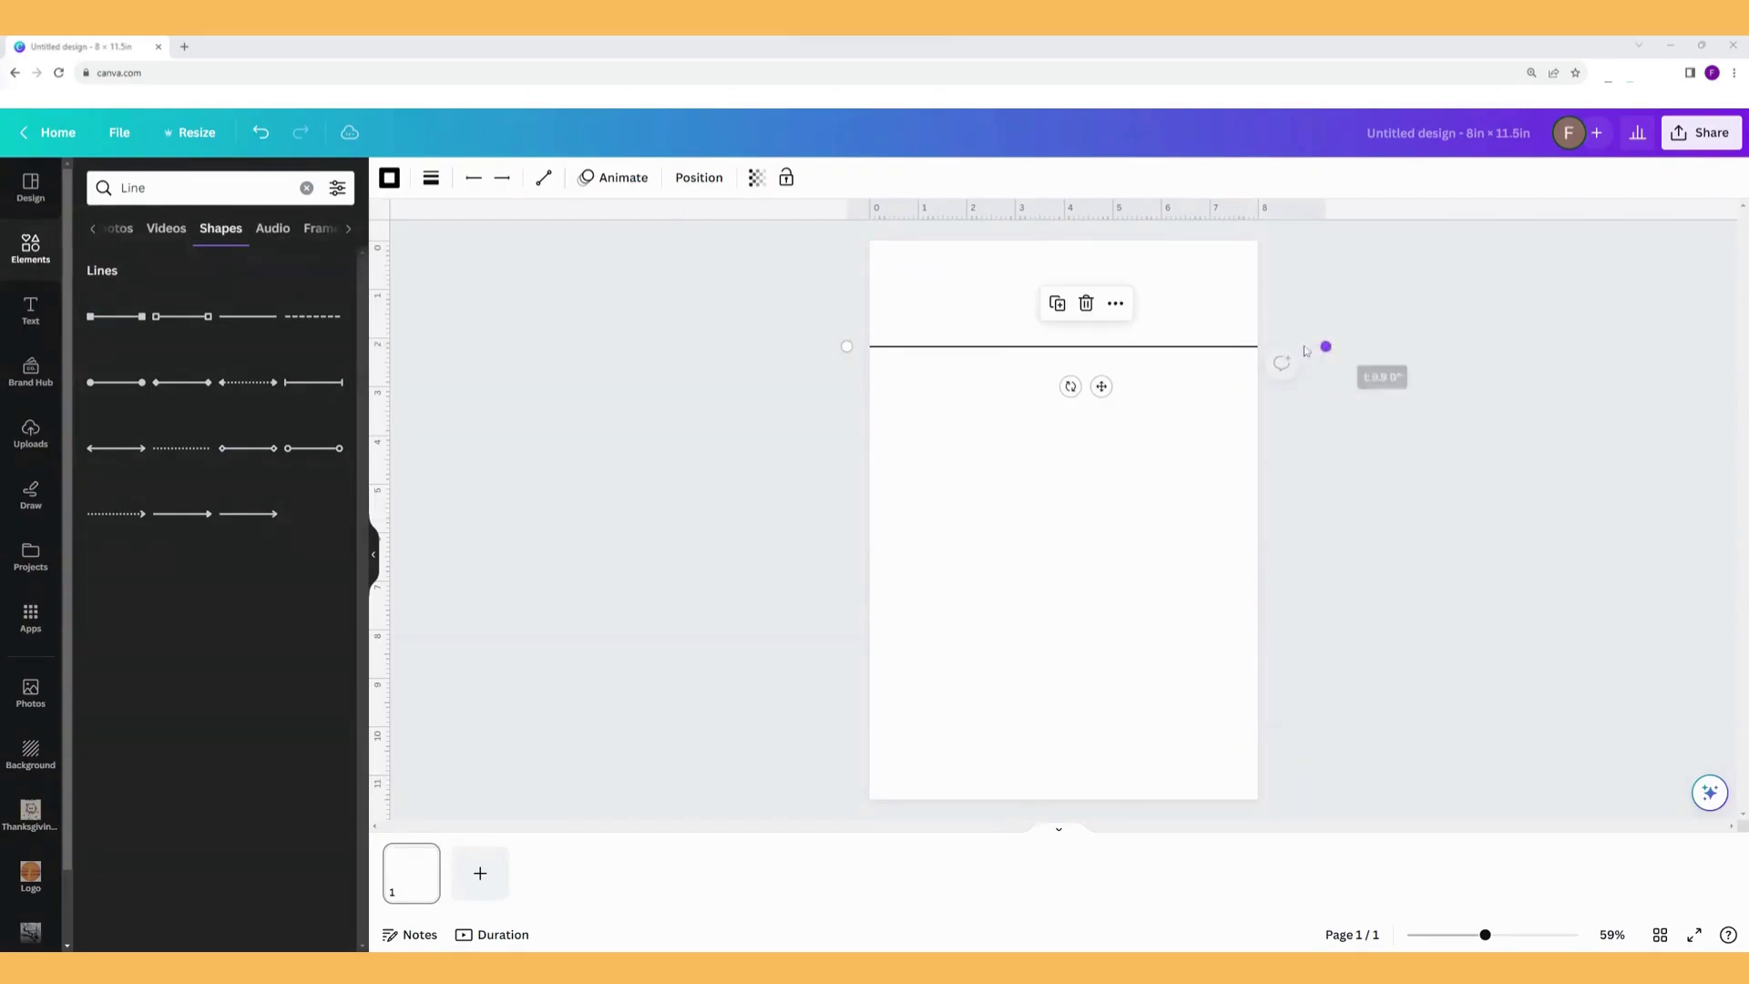
{"action": "left_click", "coordinate": [1056, 303]}
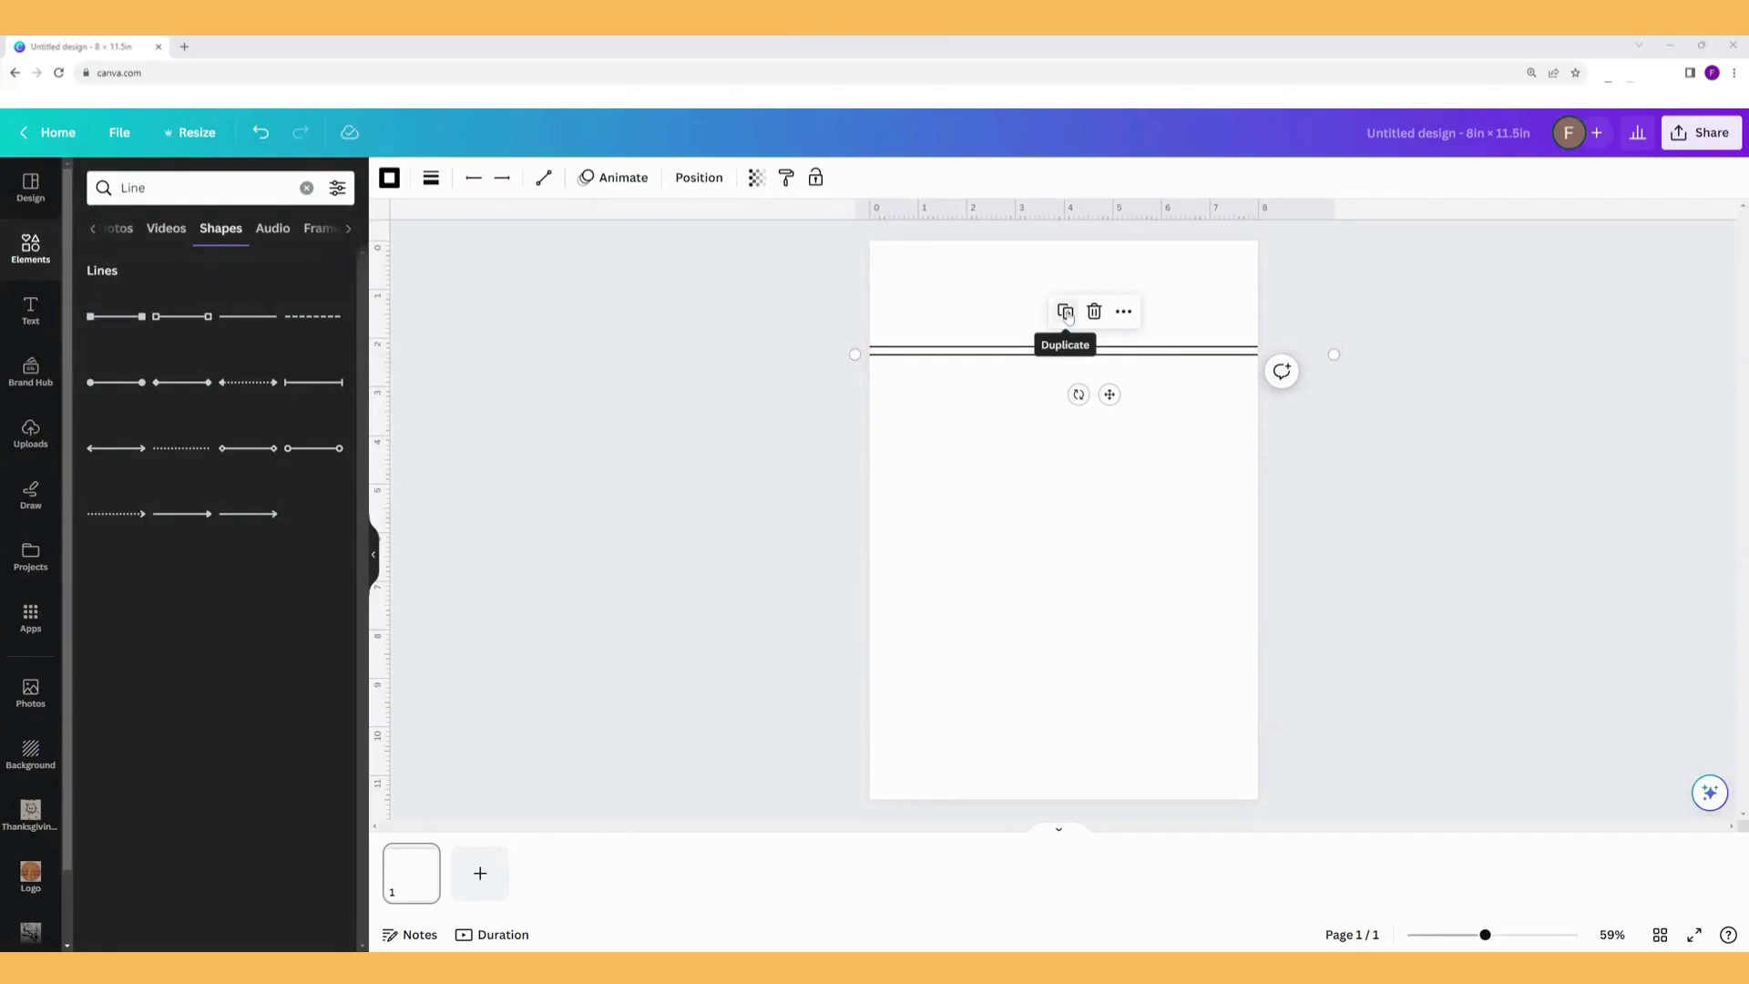
{"action": "left_click", "coordinate": [1066, 313]}
{"action": "left_click", "coordinate": [1073, 321]}
{"action": "left_click", "coordinate": [1080, 328]}
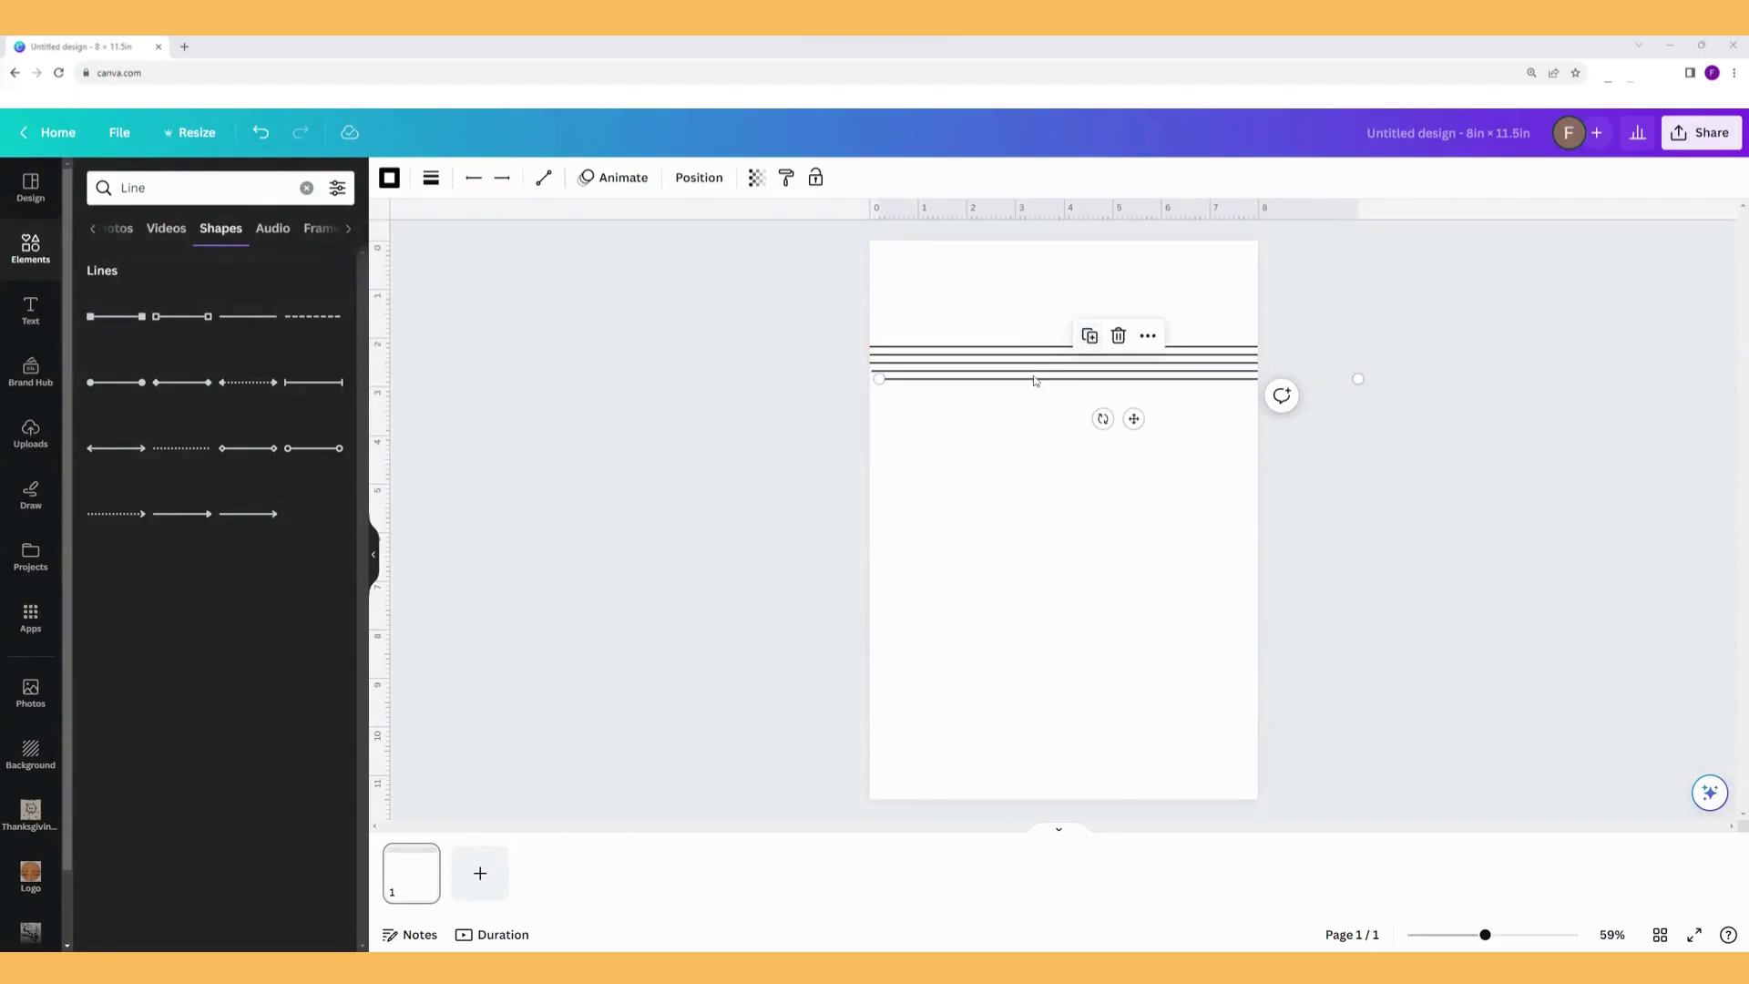
{"action": "left_click_drag", "start_coordinate": [1020, 385], "coordinate": [926, 371]}
Duplicate the five-line set into further sets stacked lower on the page.
{"action": "left_click_drag", "start_coordinate": [941, 308], "coordinate": [999, 424]}
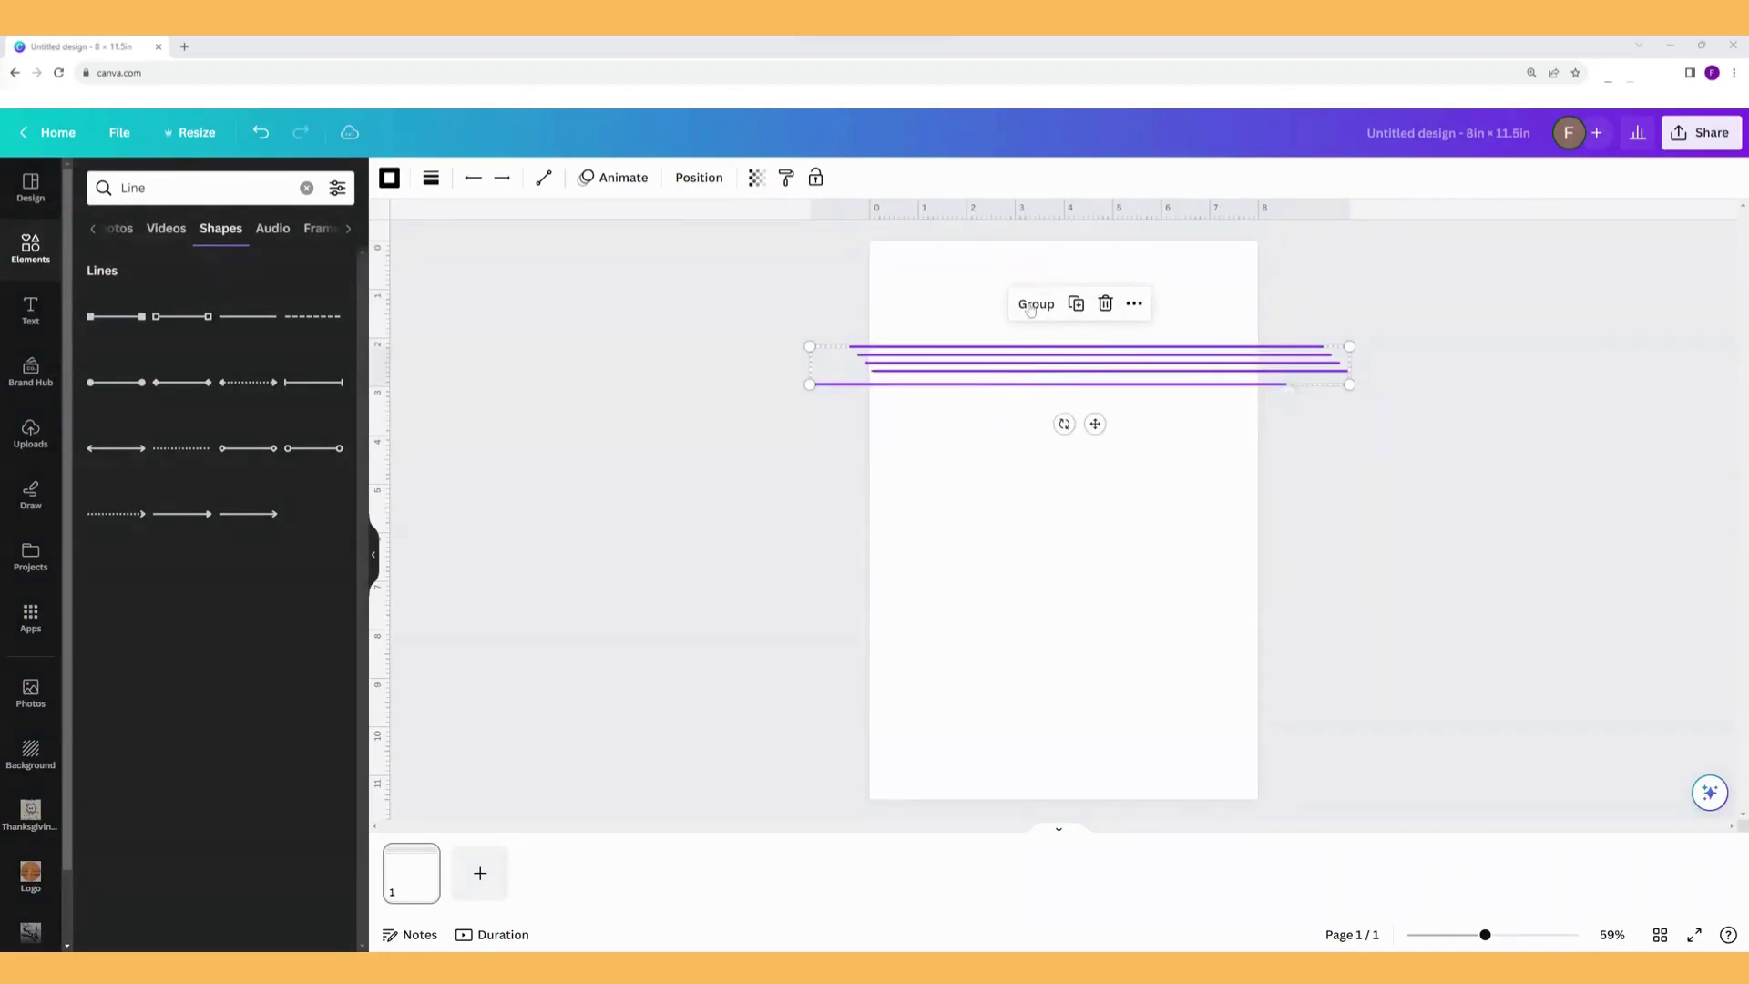
{"action": "left_click", "coordinate": [1075, 303]}
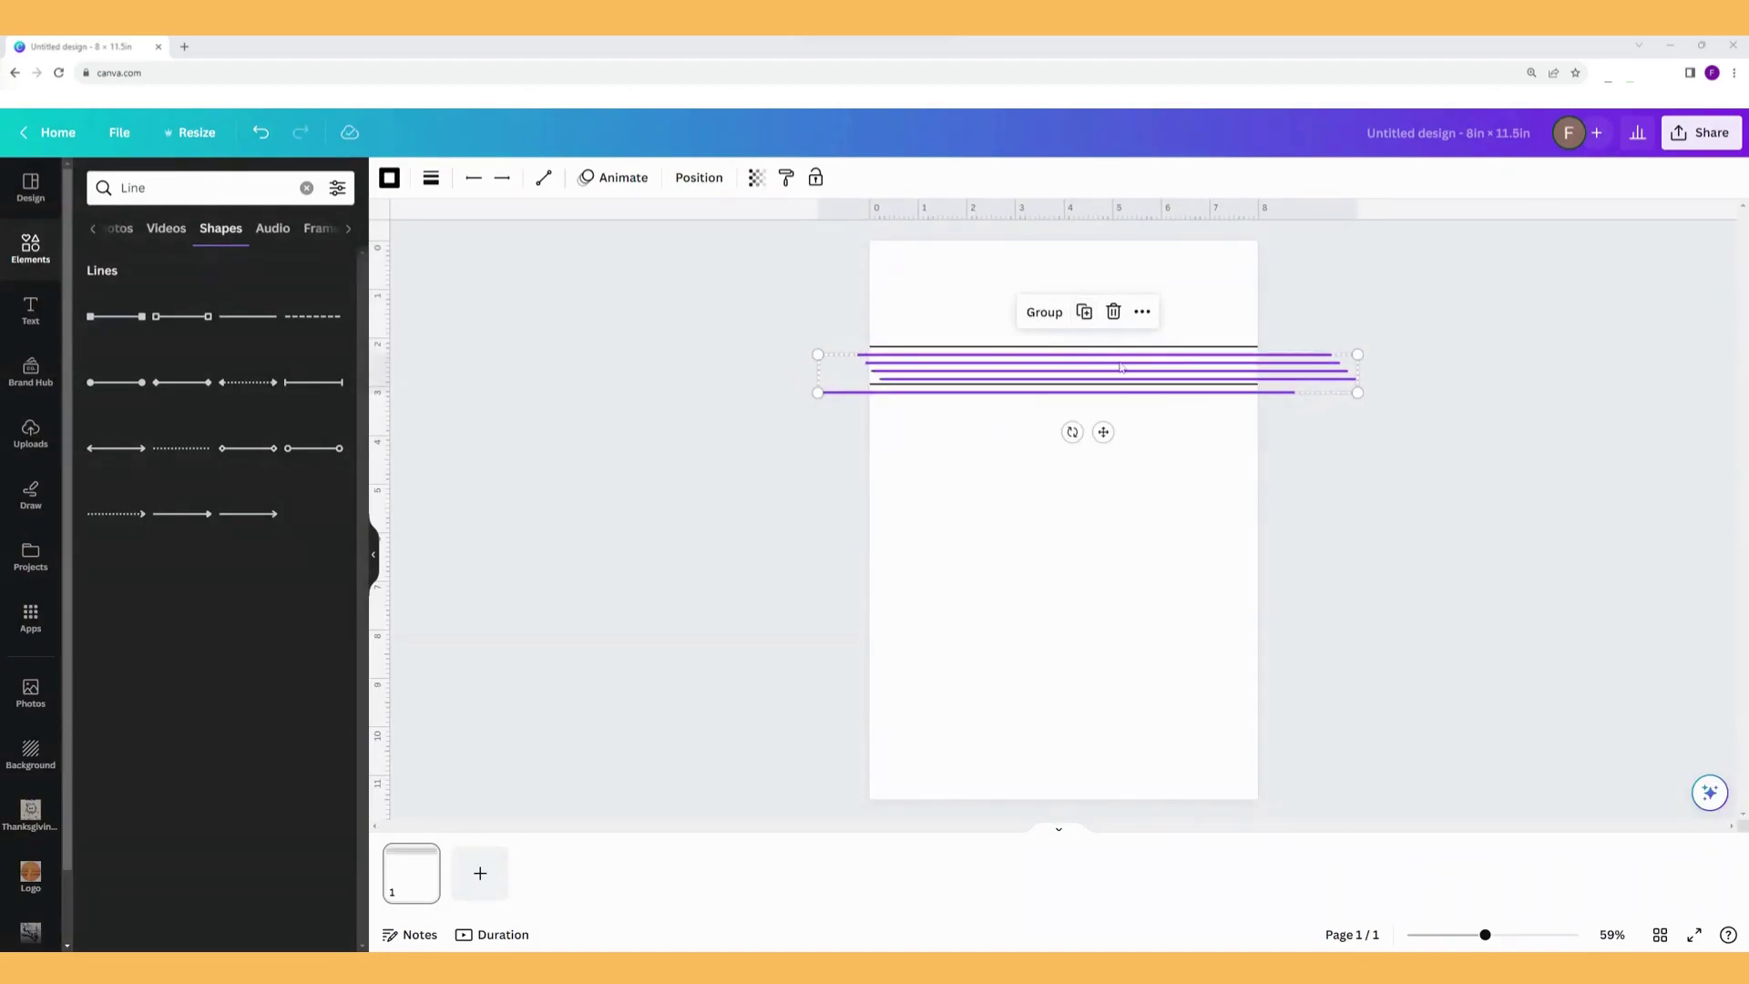
{"action": "left_click_drag", "start_coordinate": [1120, 367], "coordinate": [1081, 427]}
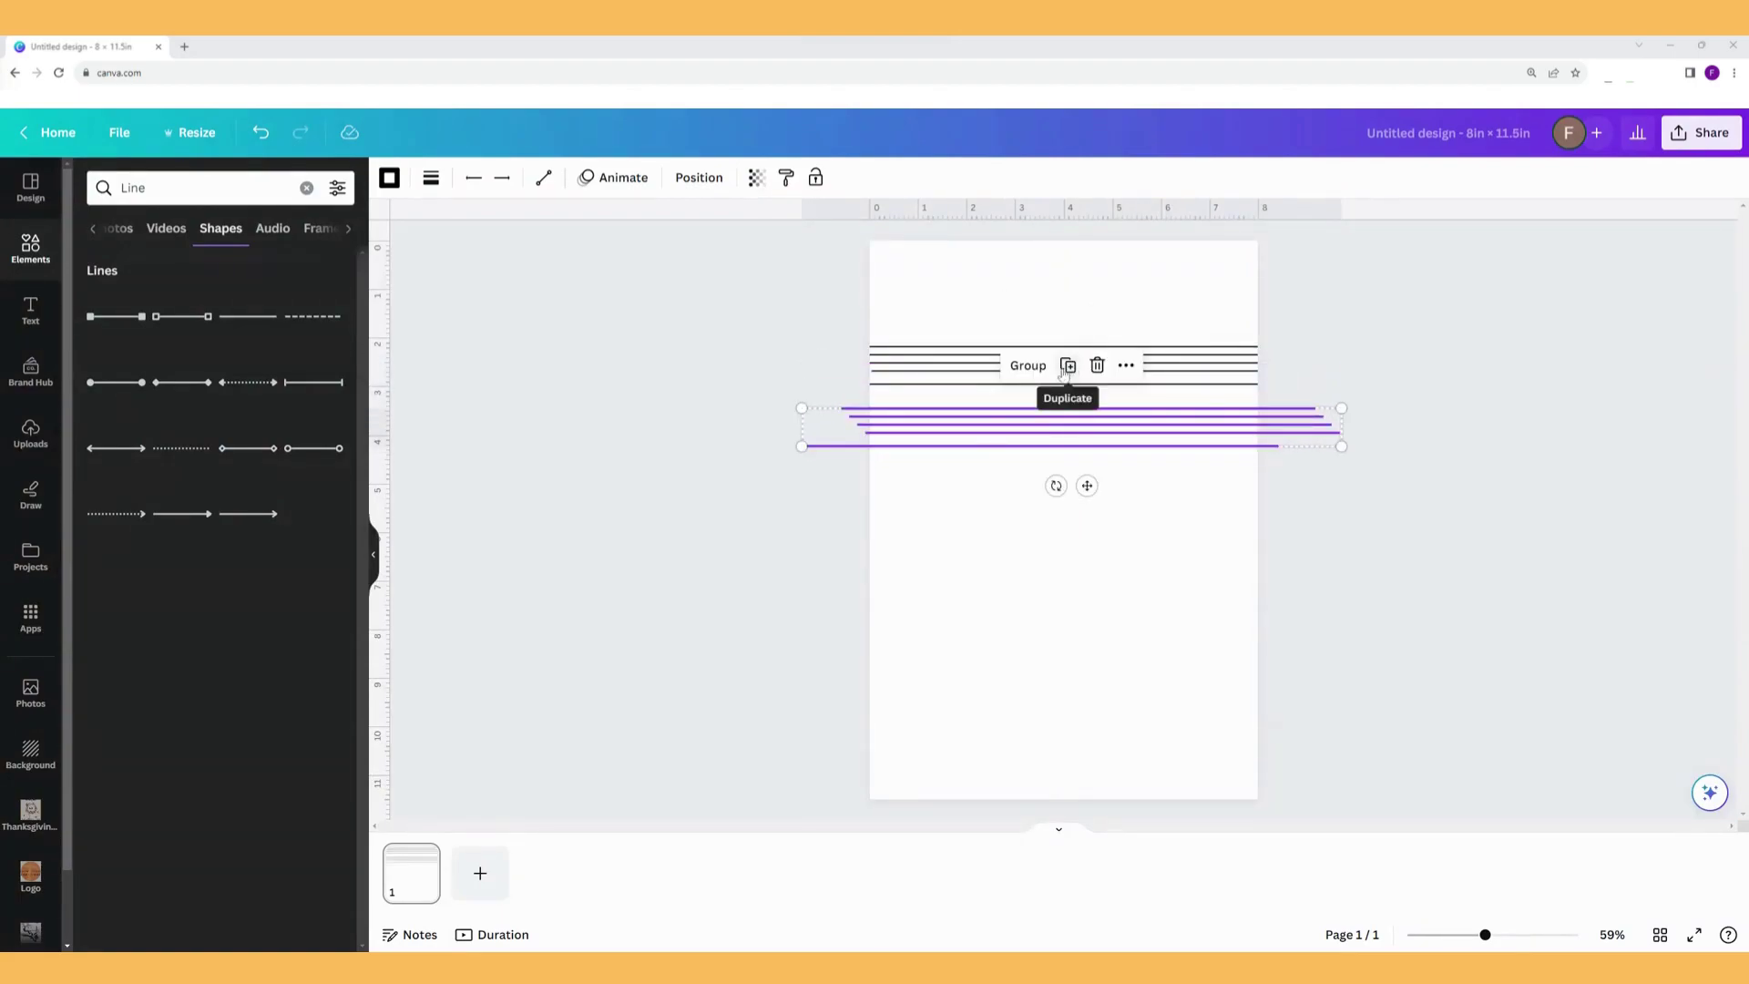
{"action": "left_click", "coordinate": [1063, 371]}
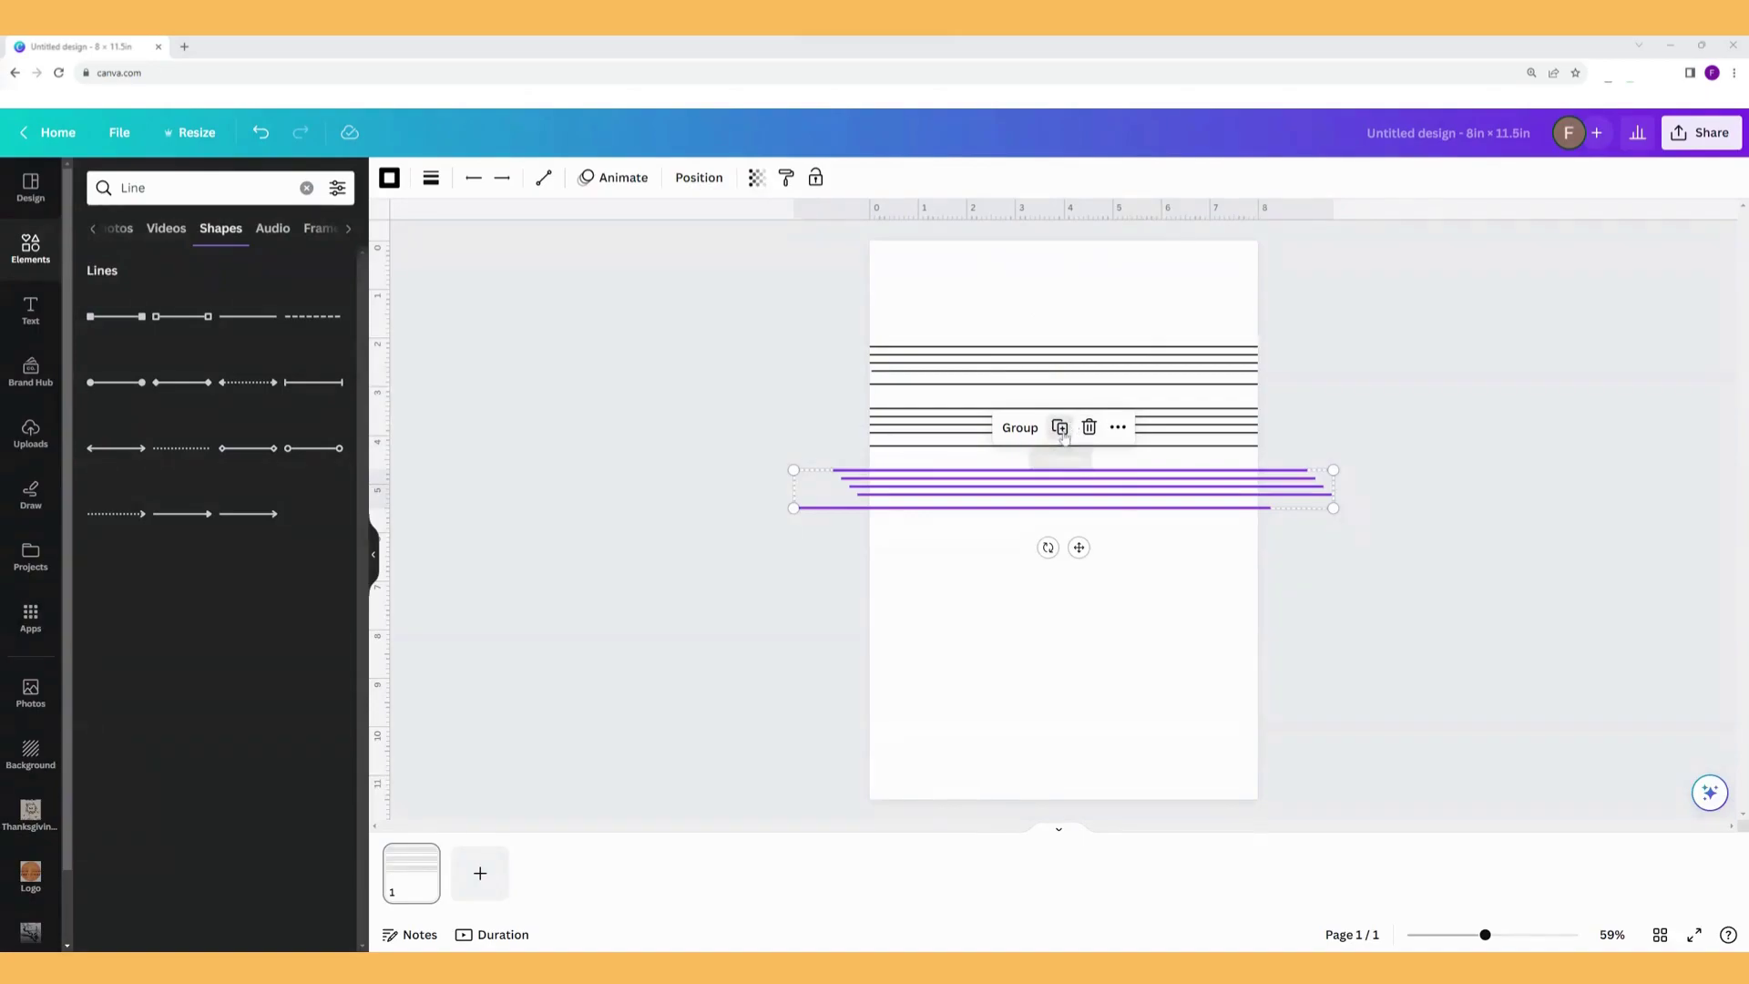
{"action": "left_click", "coordinate": [1060, 428]}
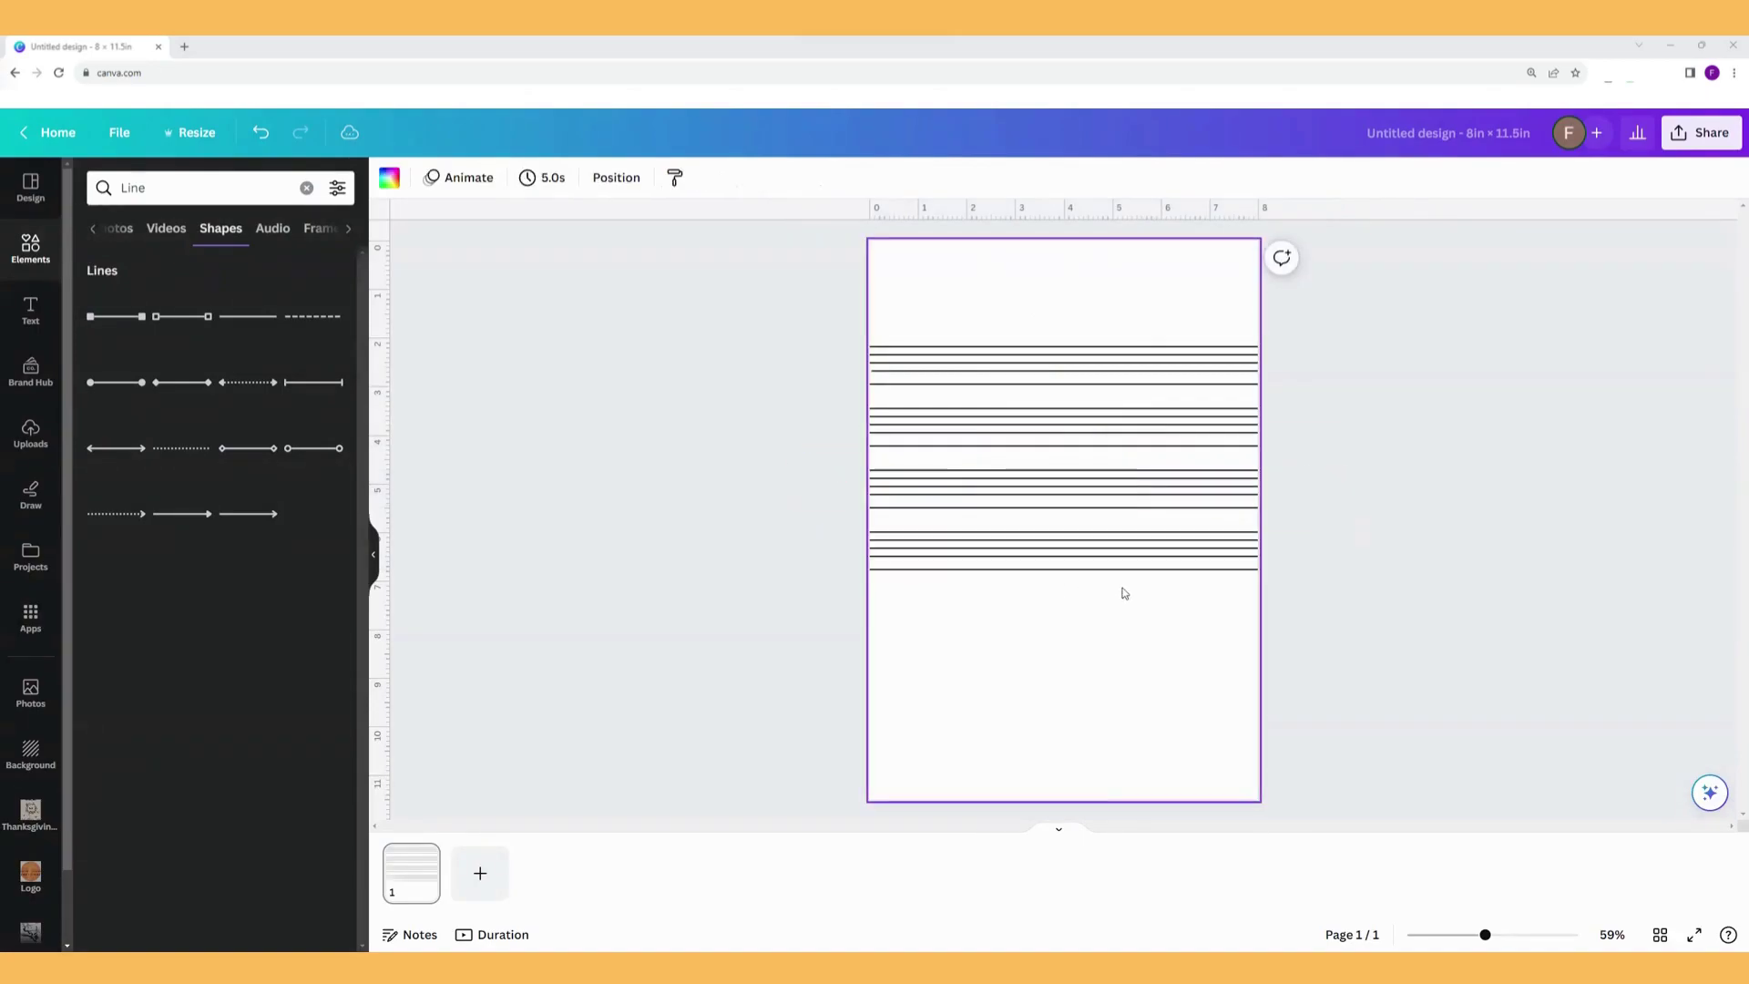
Select all twenty lines and tidy them to equal length and even spacing.
{"action": "mouse_move", "coordinate": [1124, 592]}
{"action": "left_mouse_down"}
{"action": "mouse_move", "coordinate": [1107, 547]}
{"action": "mouse_move", "coordinate": [1081, 572]}
{"action": "mouse_move", "coordinate": [1092, 601]}
{"action": "left_mouse_up"}
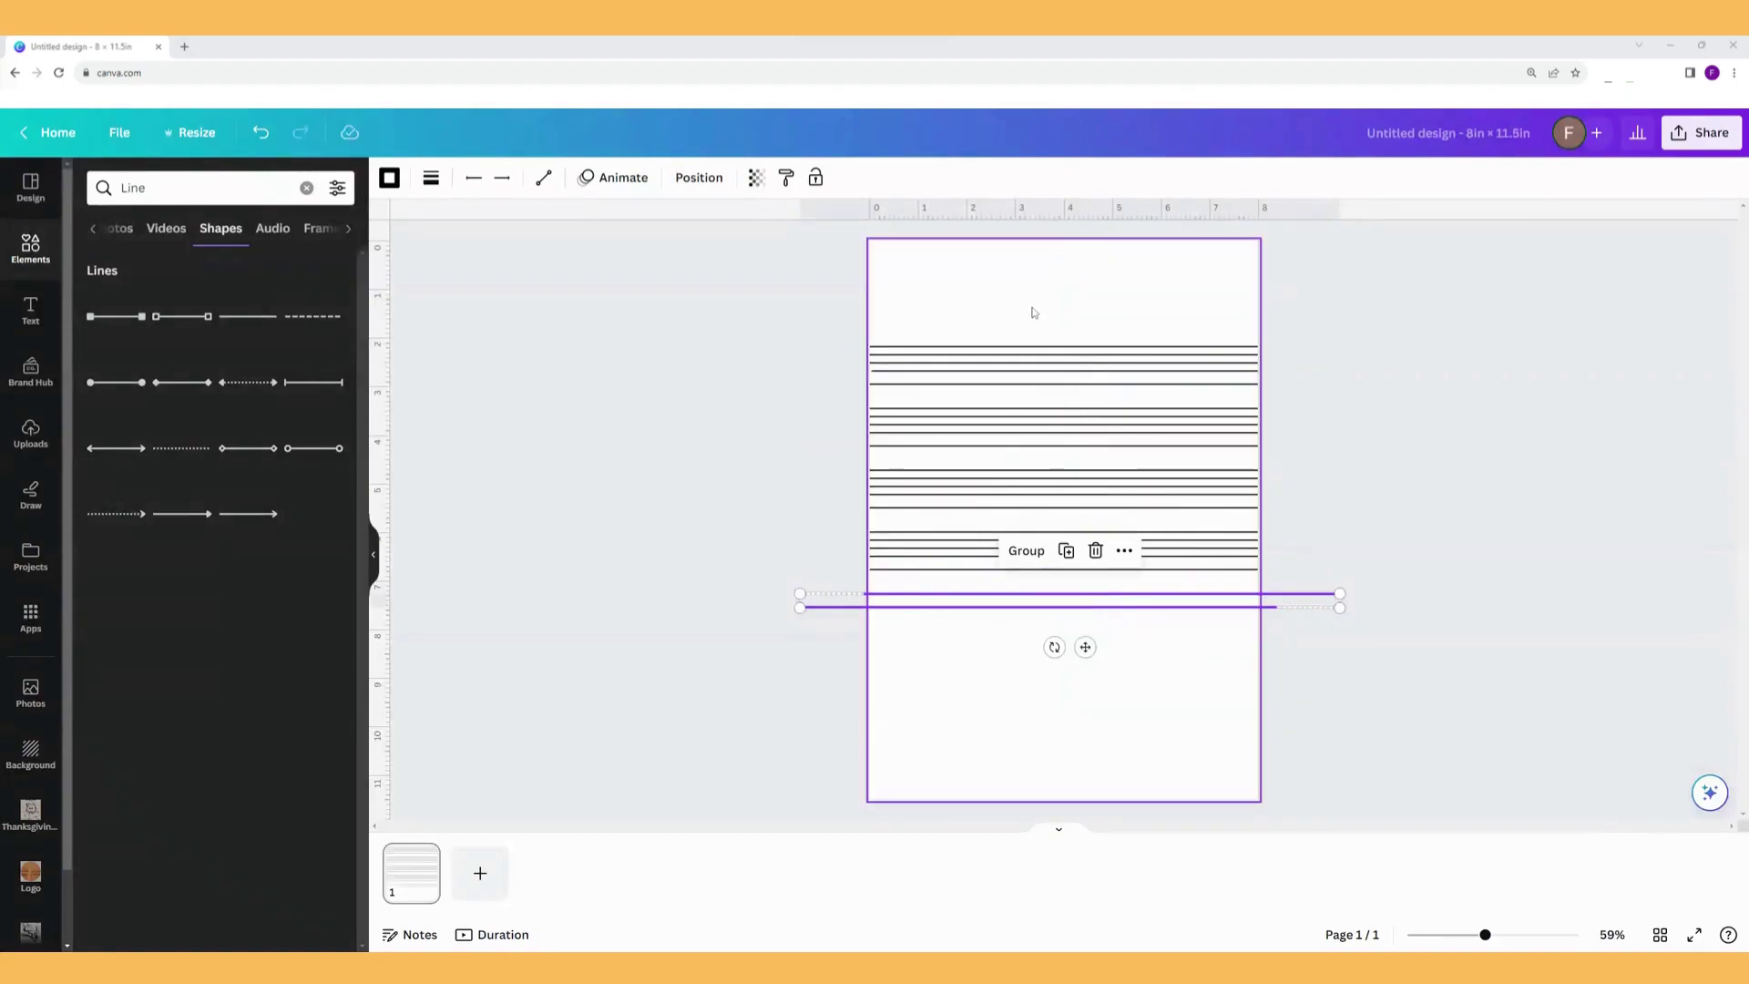
{"action": "left_click_drag", "start_coordinate": [1035, 305], "coordinate": [1044, 600]}
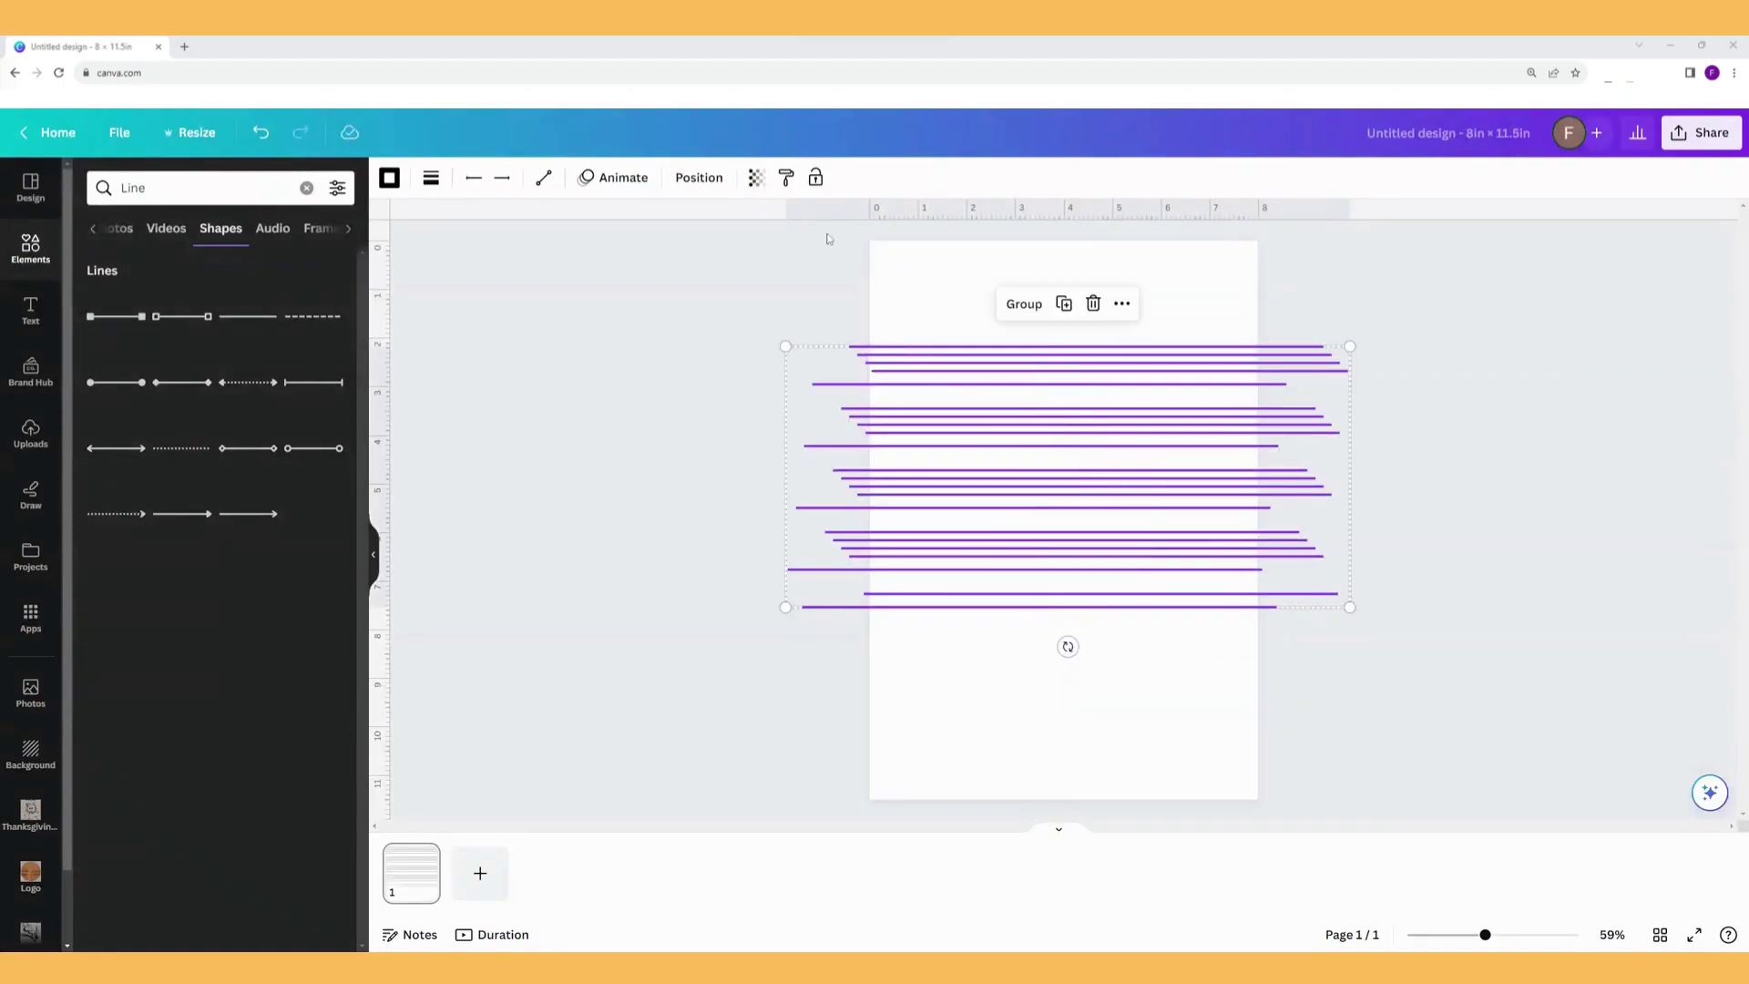
{"action": "left_click", "coordinate": [698, 177]}
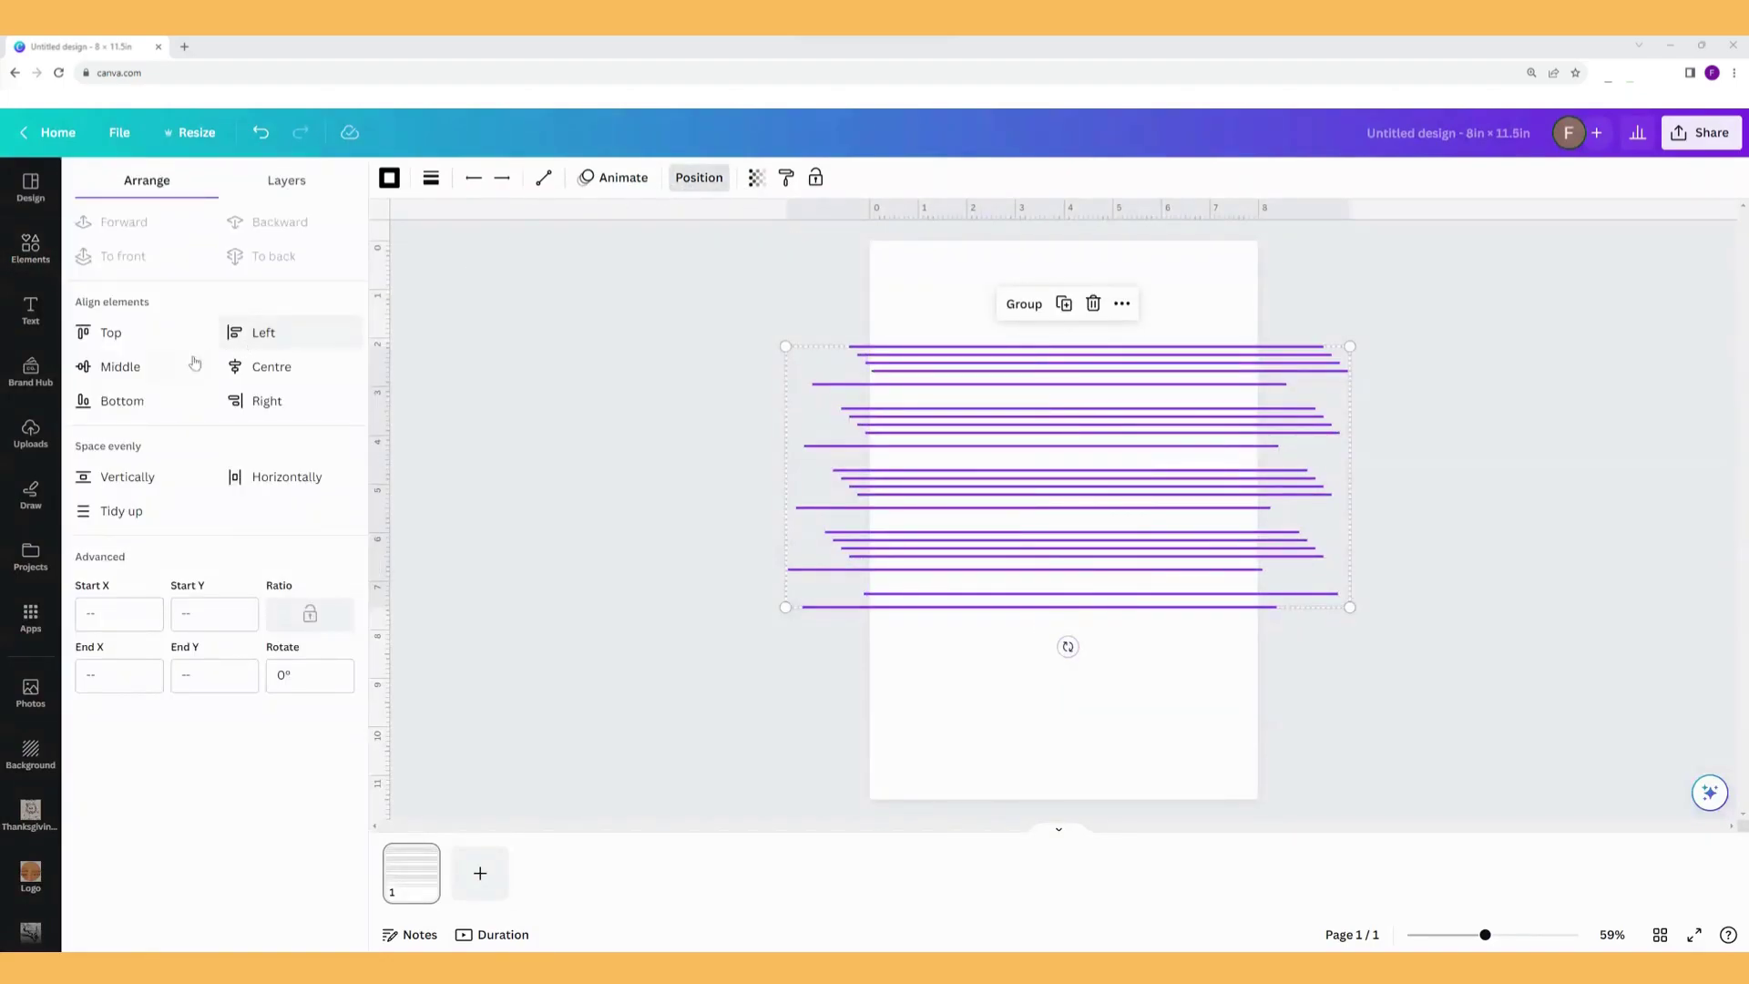
{"action": "left_click", "coordinate": [120, 510]}
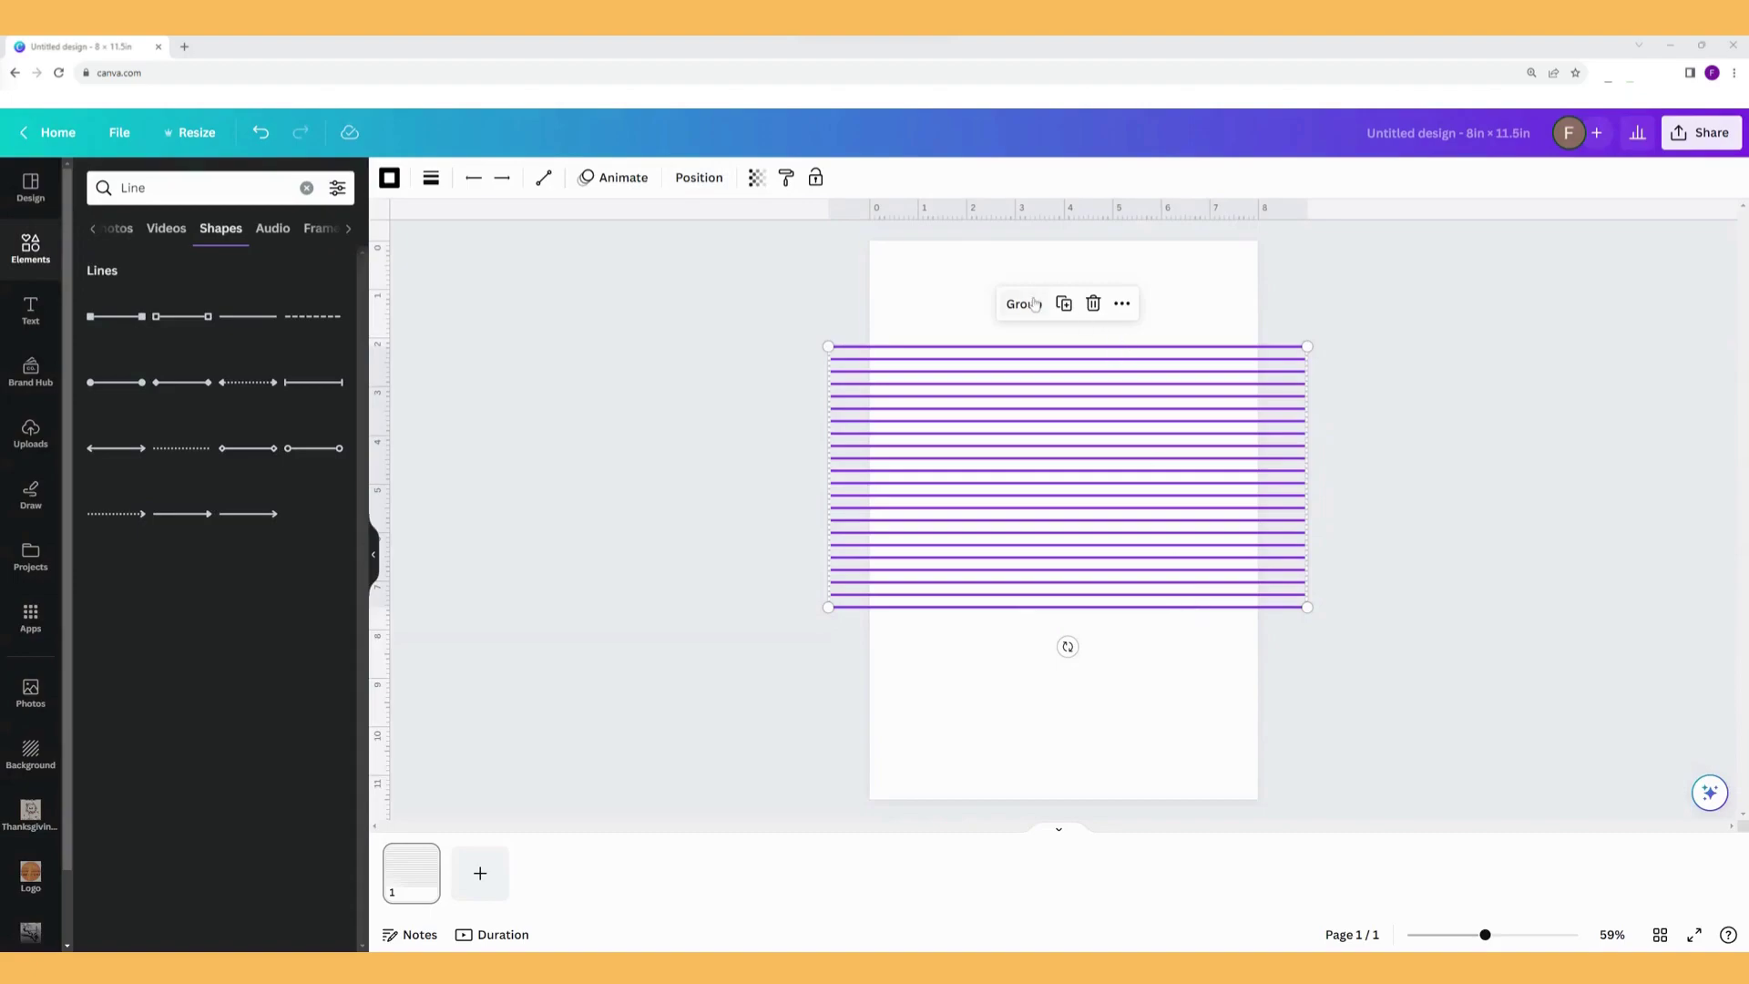
Snap the top line to a guide near the page top and another line to a bottom guide.
{"action": "left_click", "coordinate": [1407, 303]}
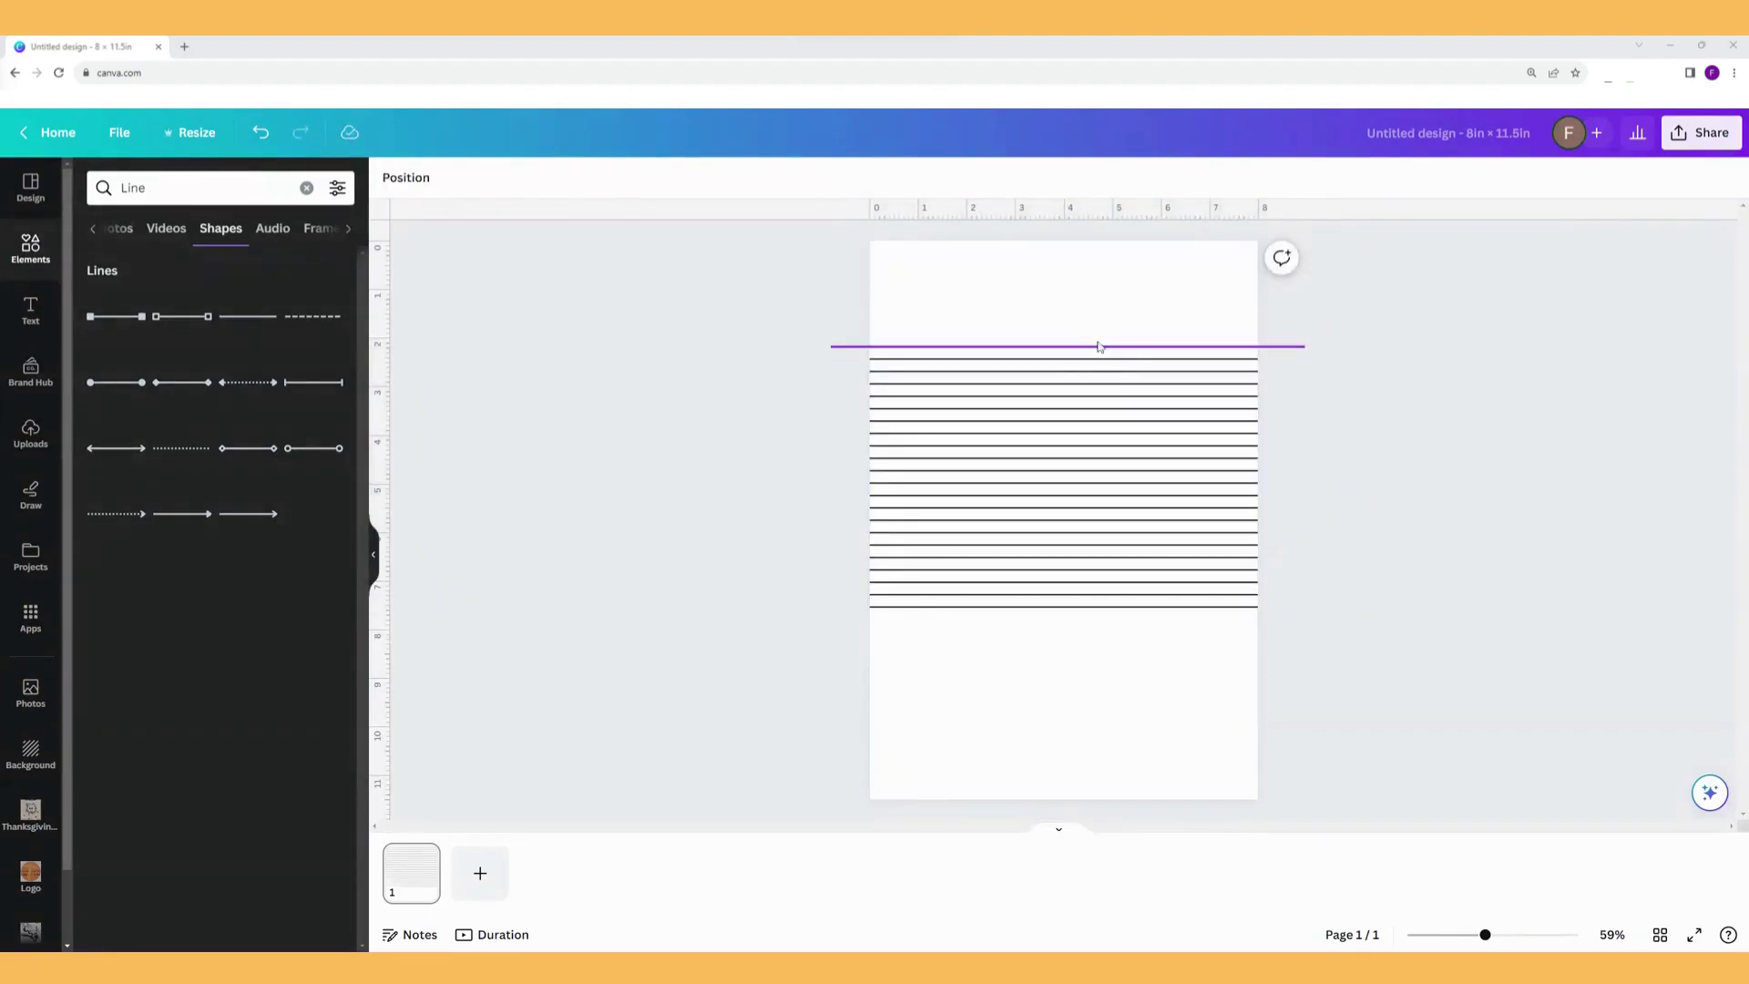
{"action": "left_click_drag", "start_coordinate": [1103, 352], "coordinate": [1096, 282]}
{"action": "left_click_drag", "start_coordinate": [495, 216], "coordinate": [489, 265]}
{"action": "left_click_drag", "start_coordinate": [997, 283], "coordinate": [993, 265]}
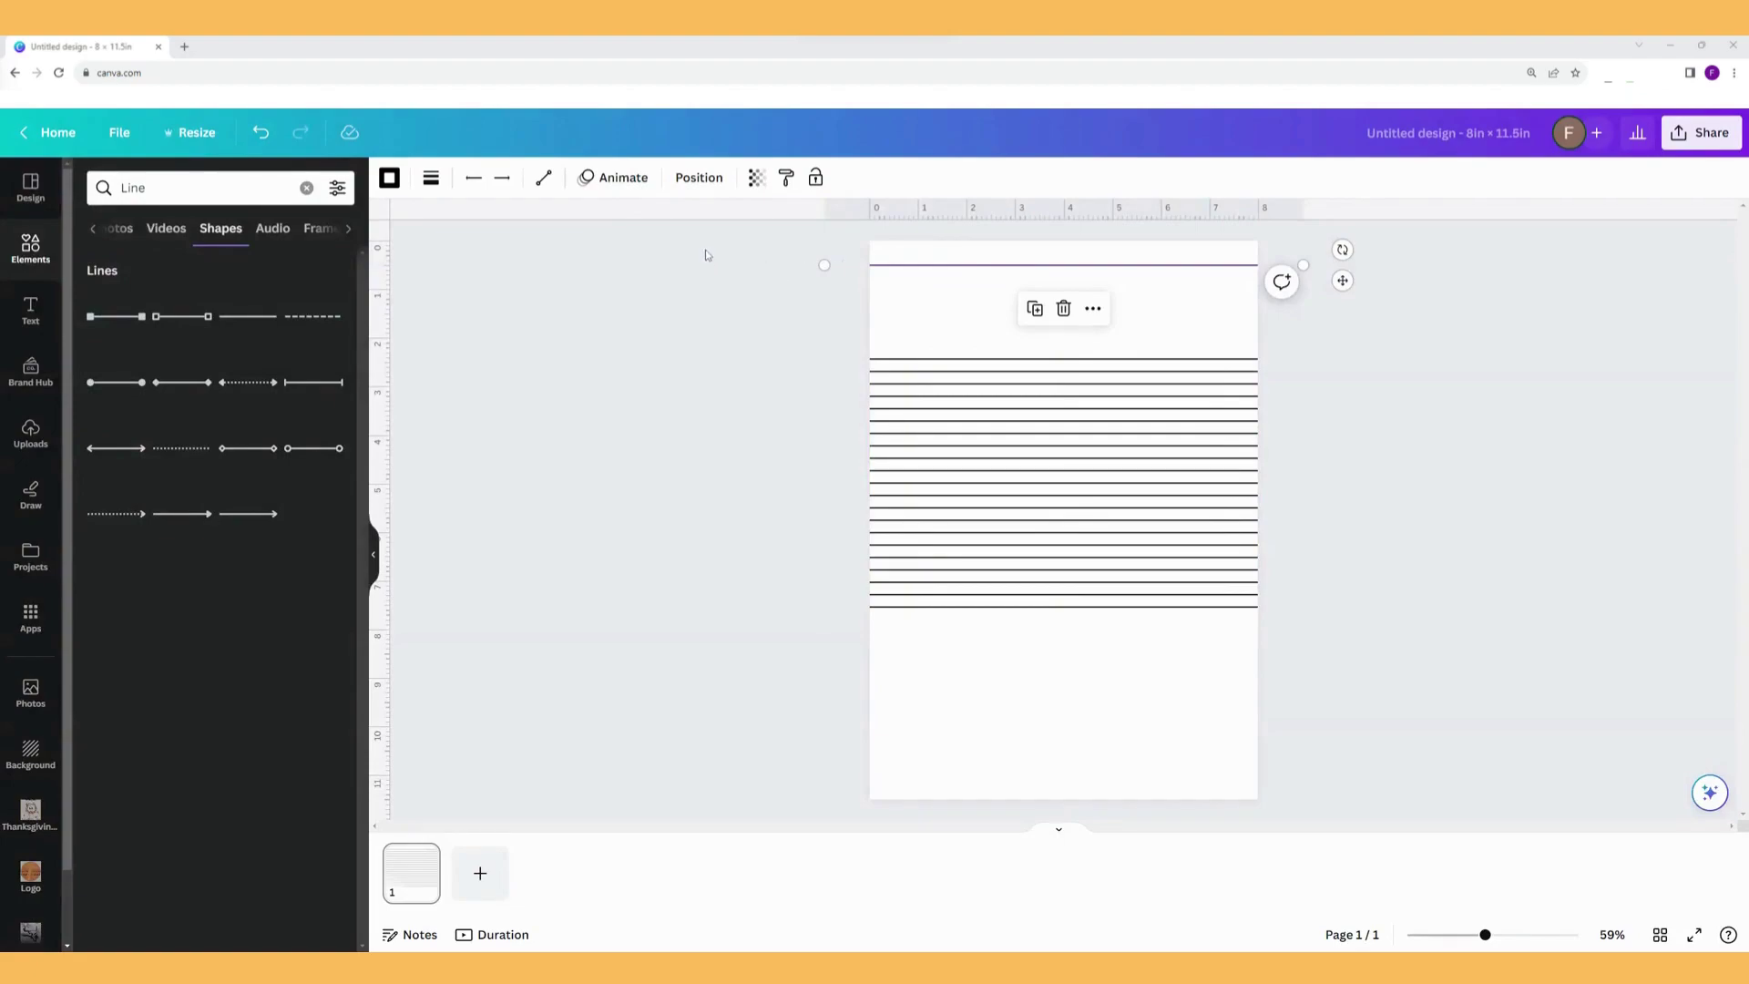
{"action": "left_click_drag", "start_coordinate": [1003, 265], "coordinate": [1030, 773]}
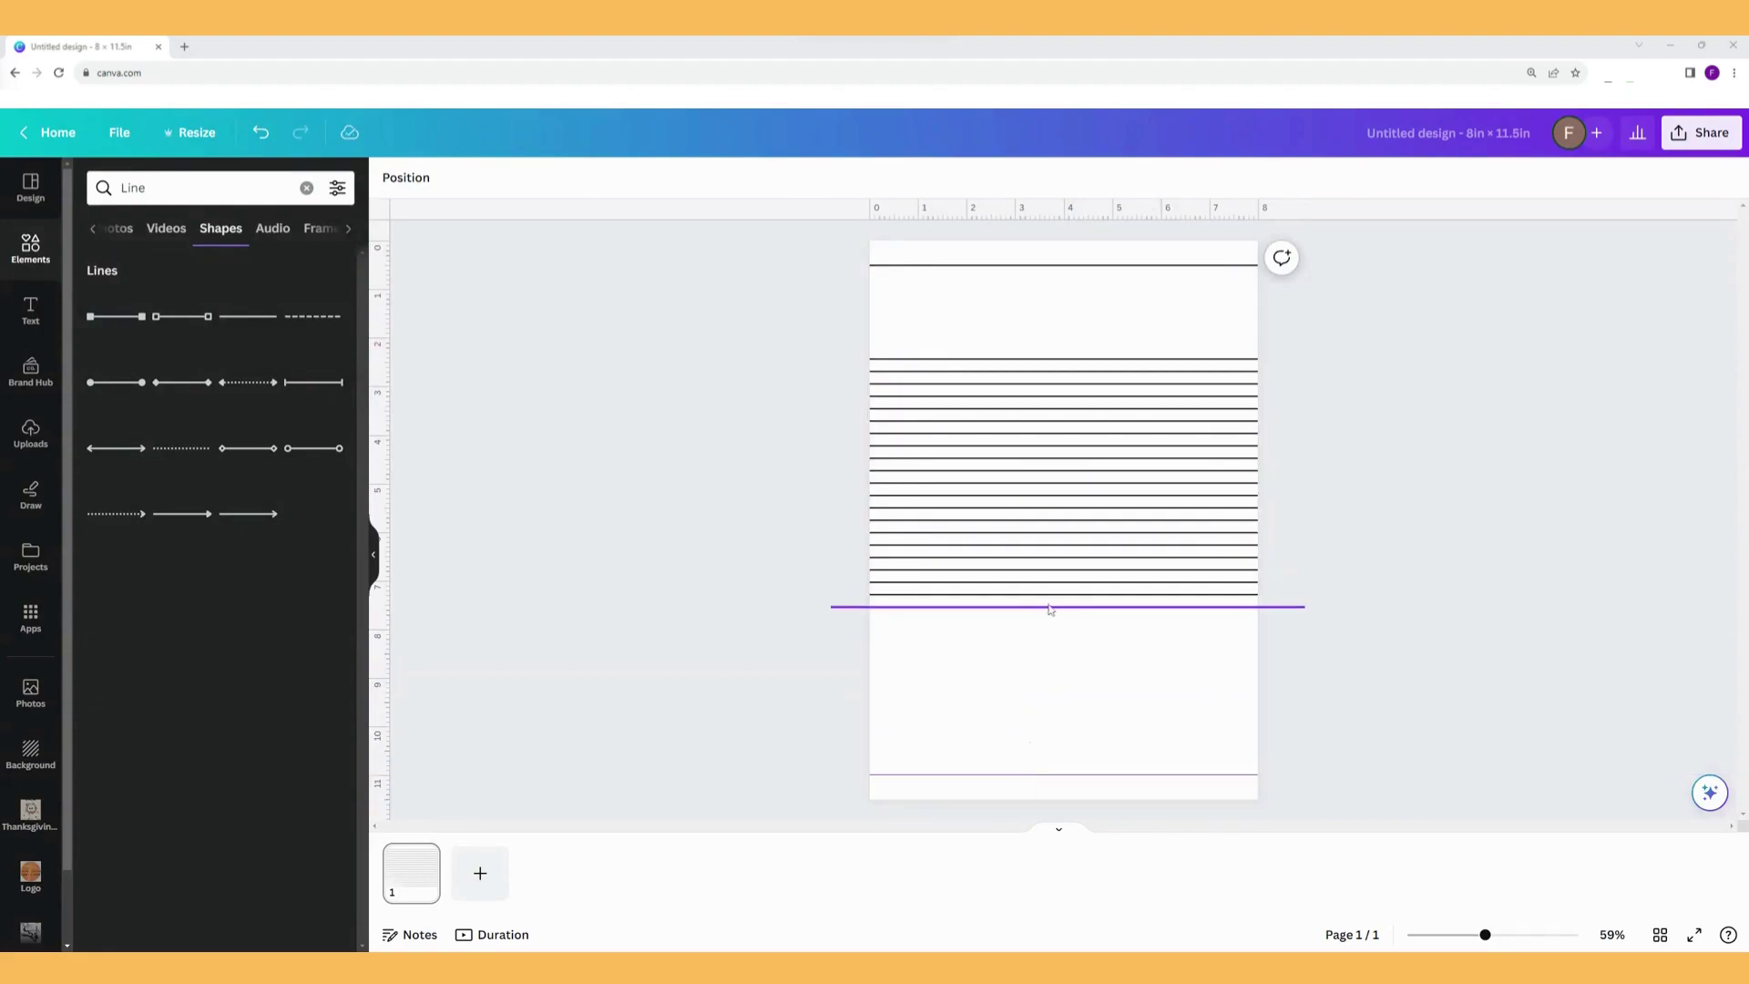
{"action": "left_click_drag", "start_coordinate": [1054, 613], "coordinate": [1048, 775]}
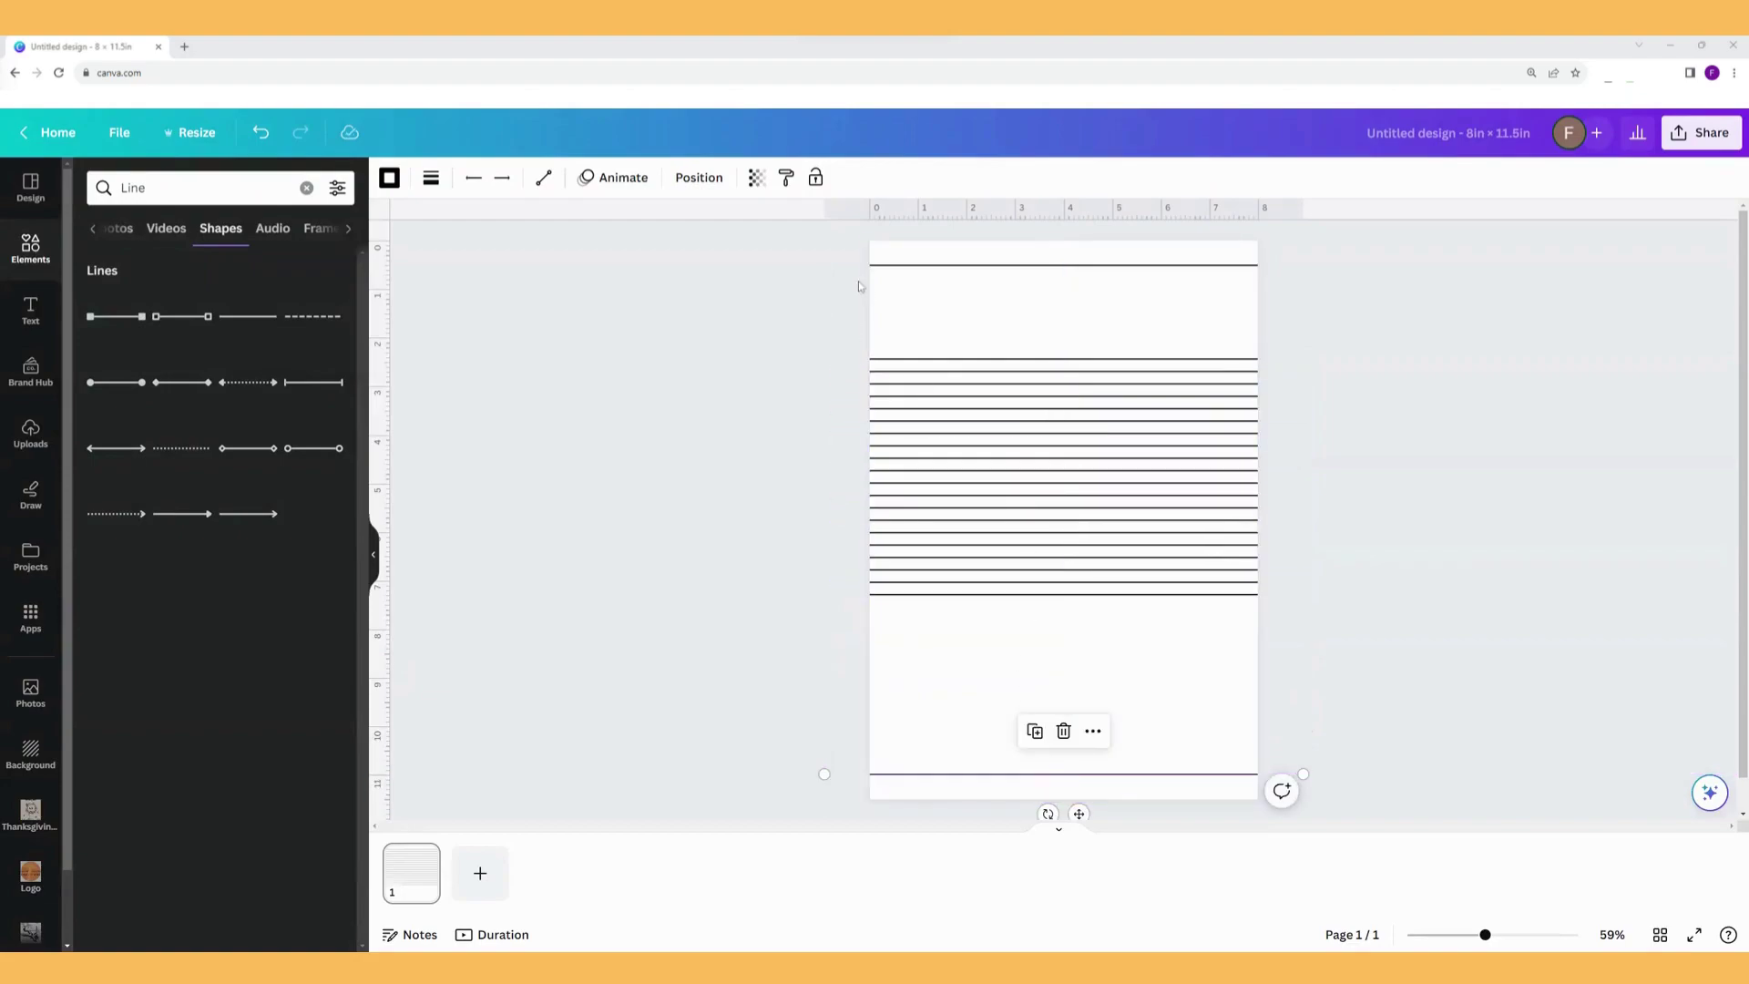
{"action": "left_click", "coordinate": [897, 265]}
Tidy up all the horizontal lines so they are evenly spaced from top to bottom.
{"action": "left_click_drag", "start_coordinate": [1021, 228], "coordinate": [1075, 803]}
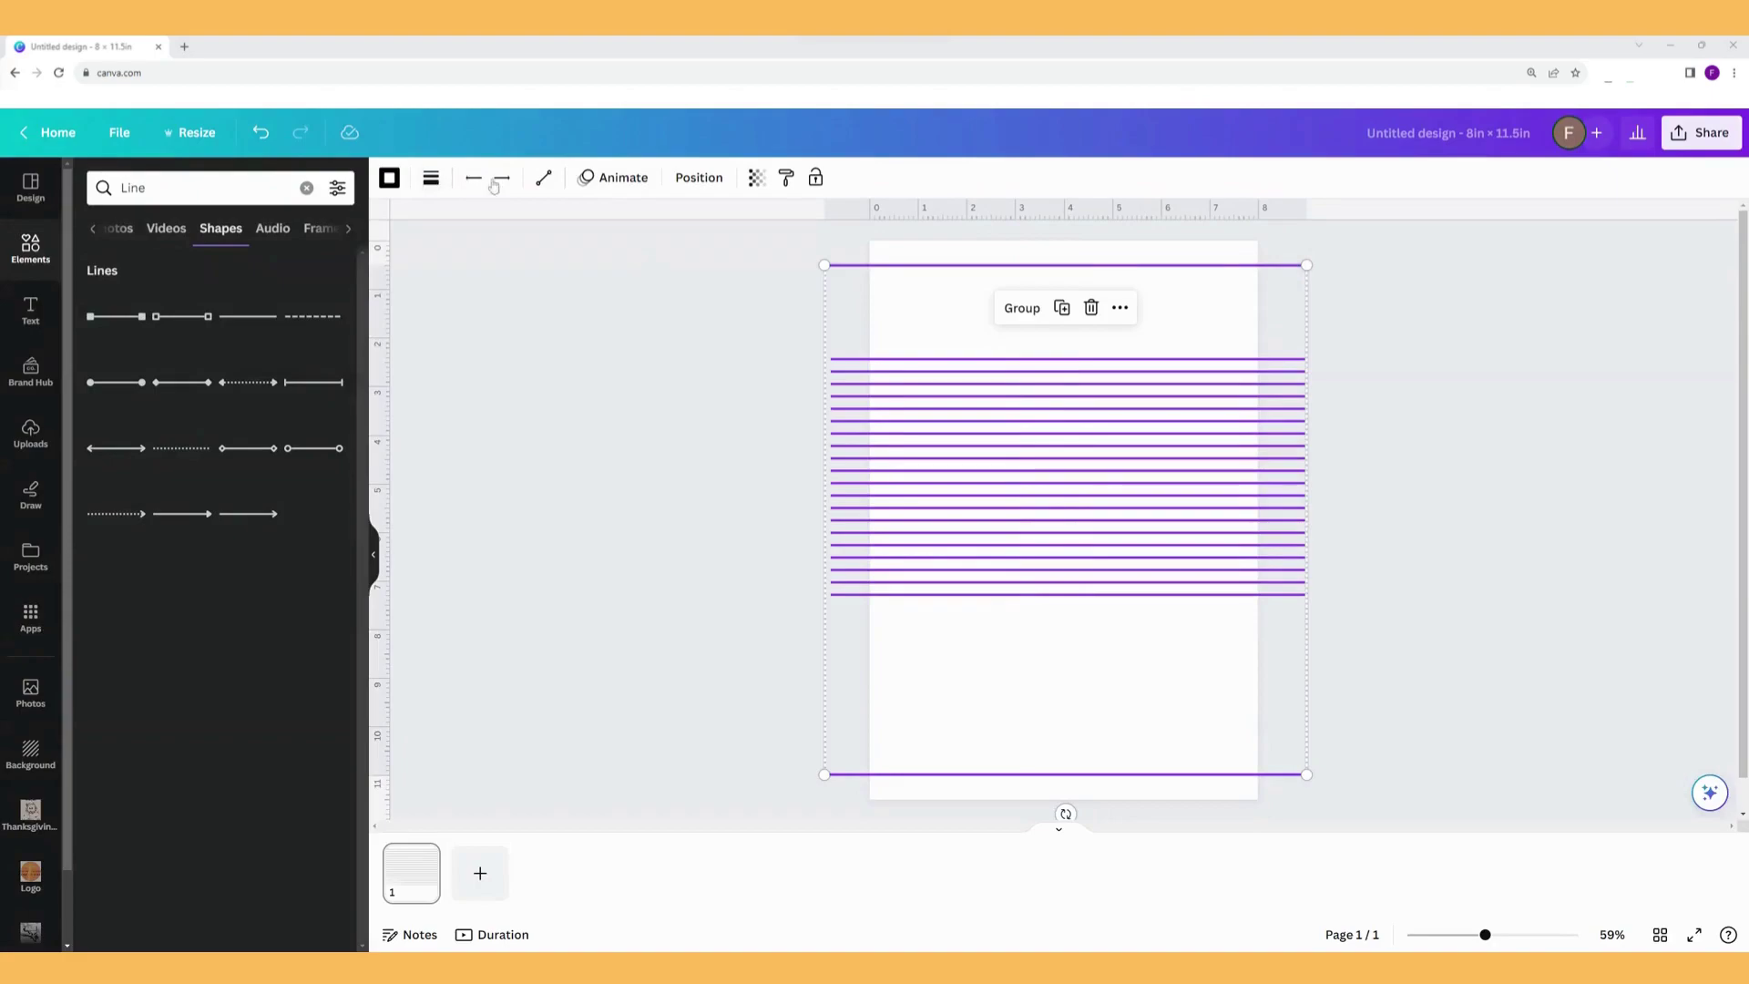
{"action": "left_click", "coordinate": [707, 178]}
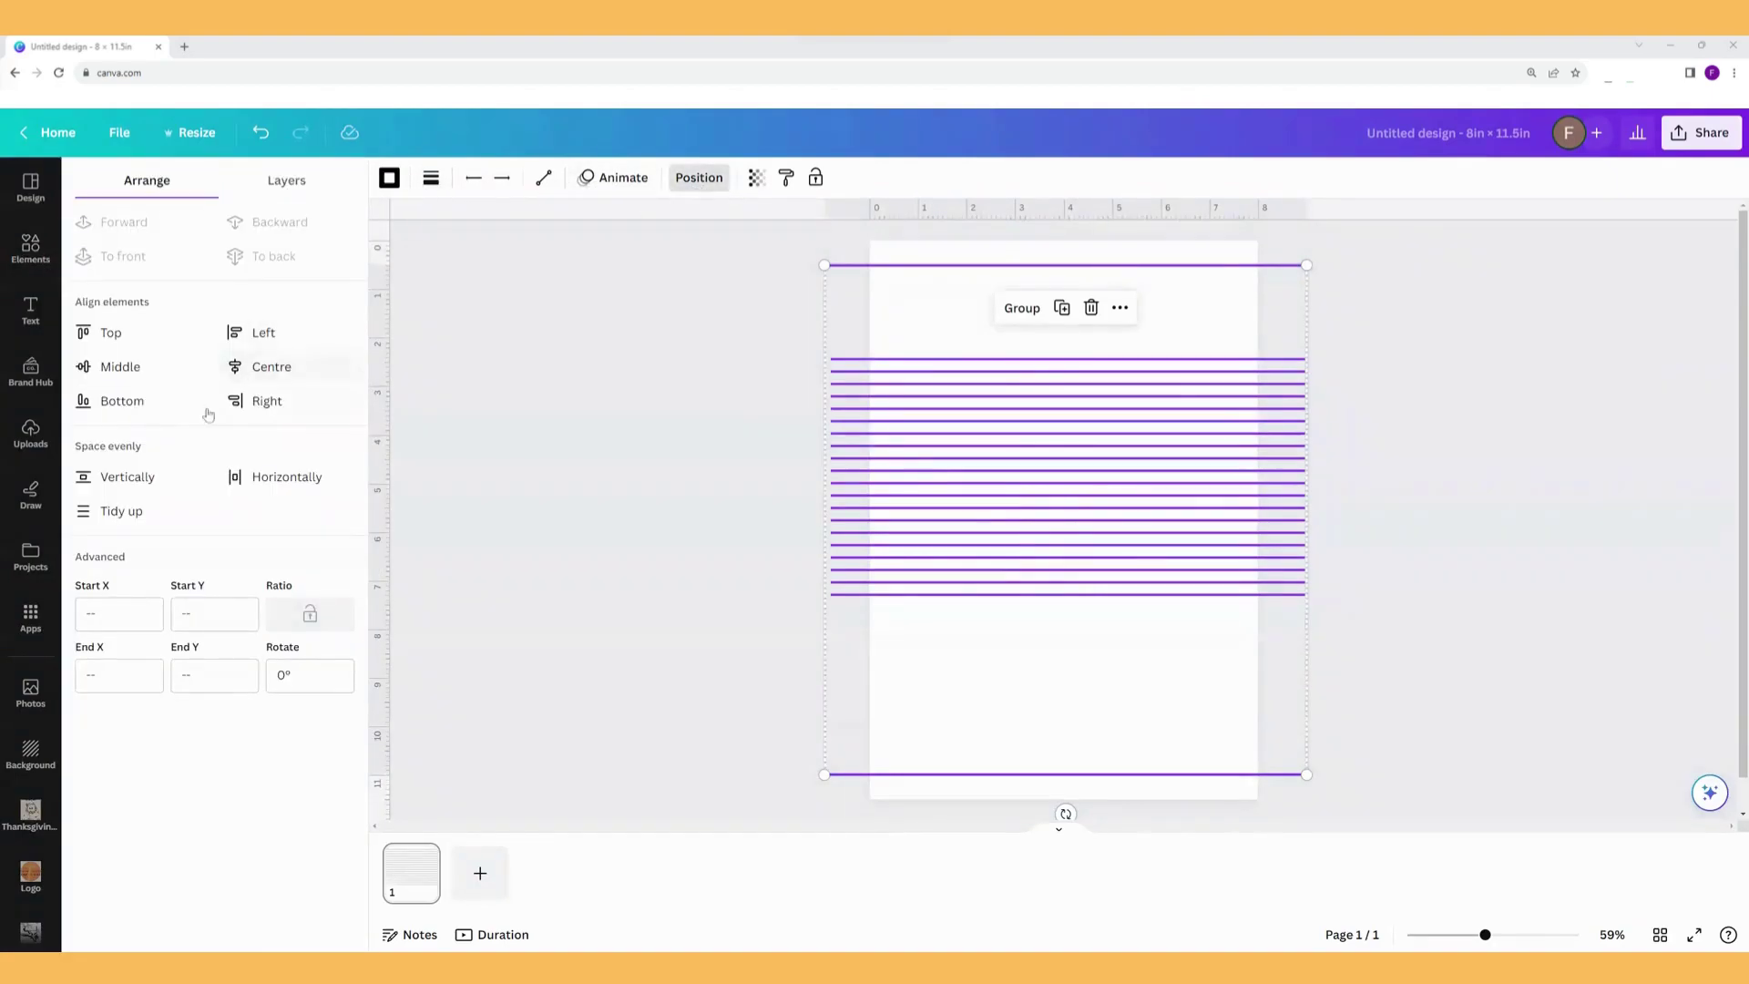
{"action": "left_click", "coordinate": [127, 511]}
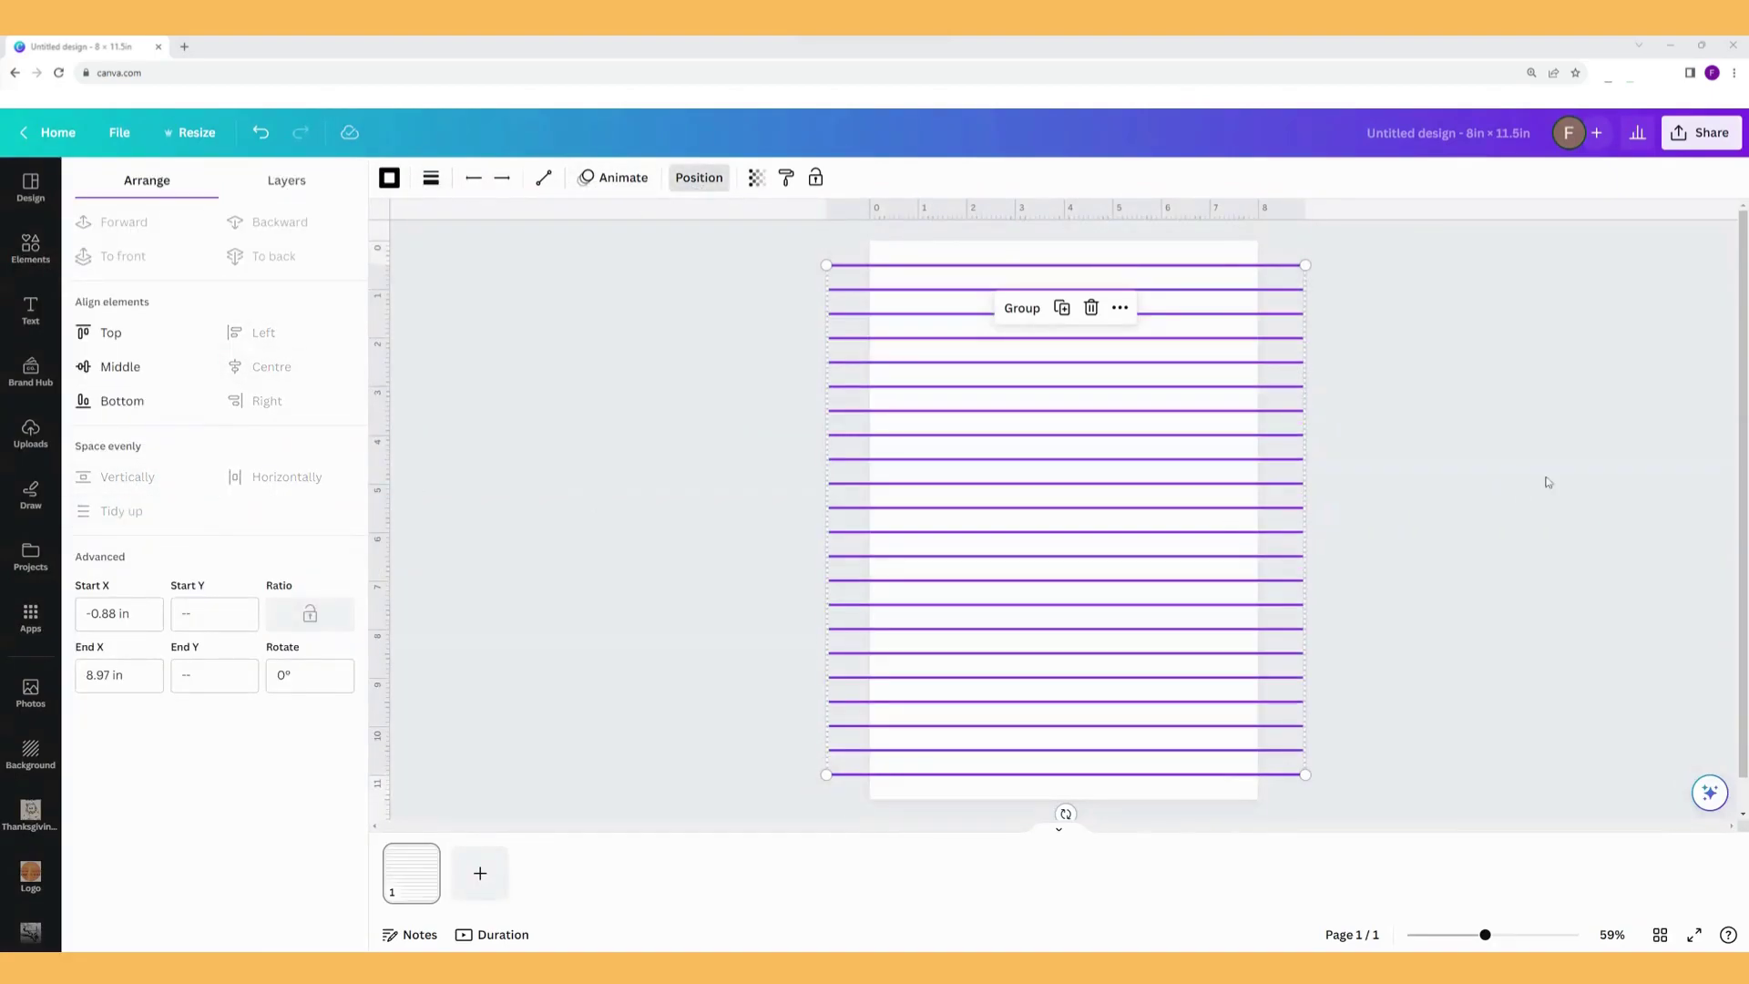
{"action": "left_click", "coordinate": [1501, 474]}
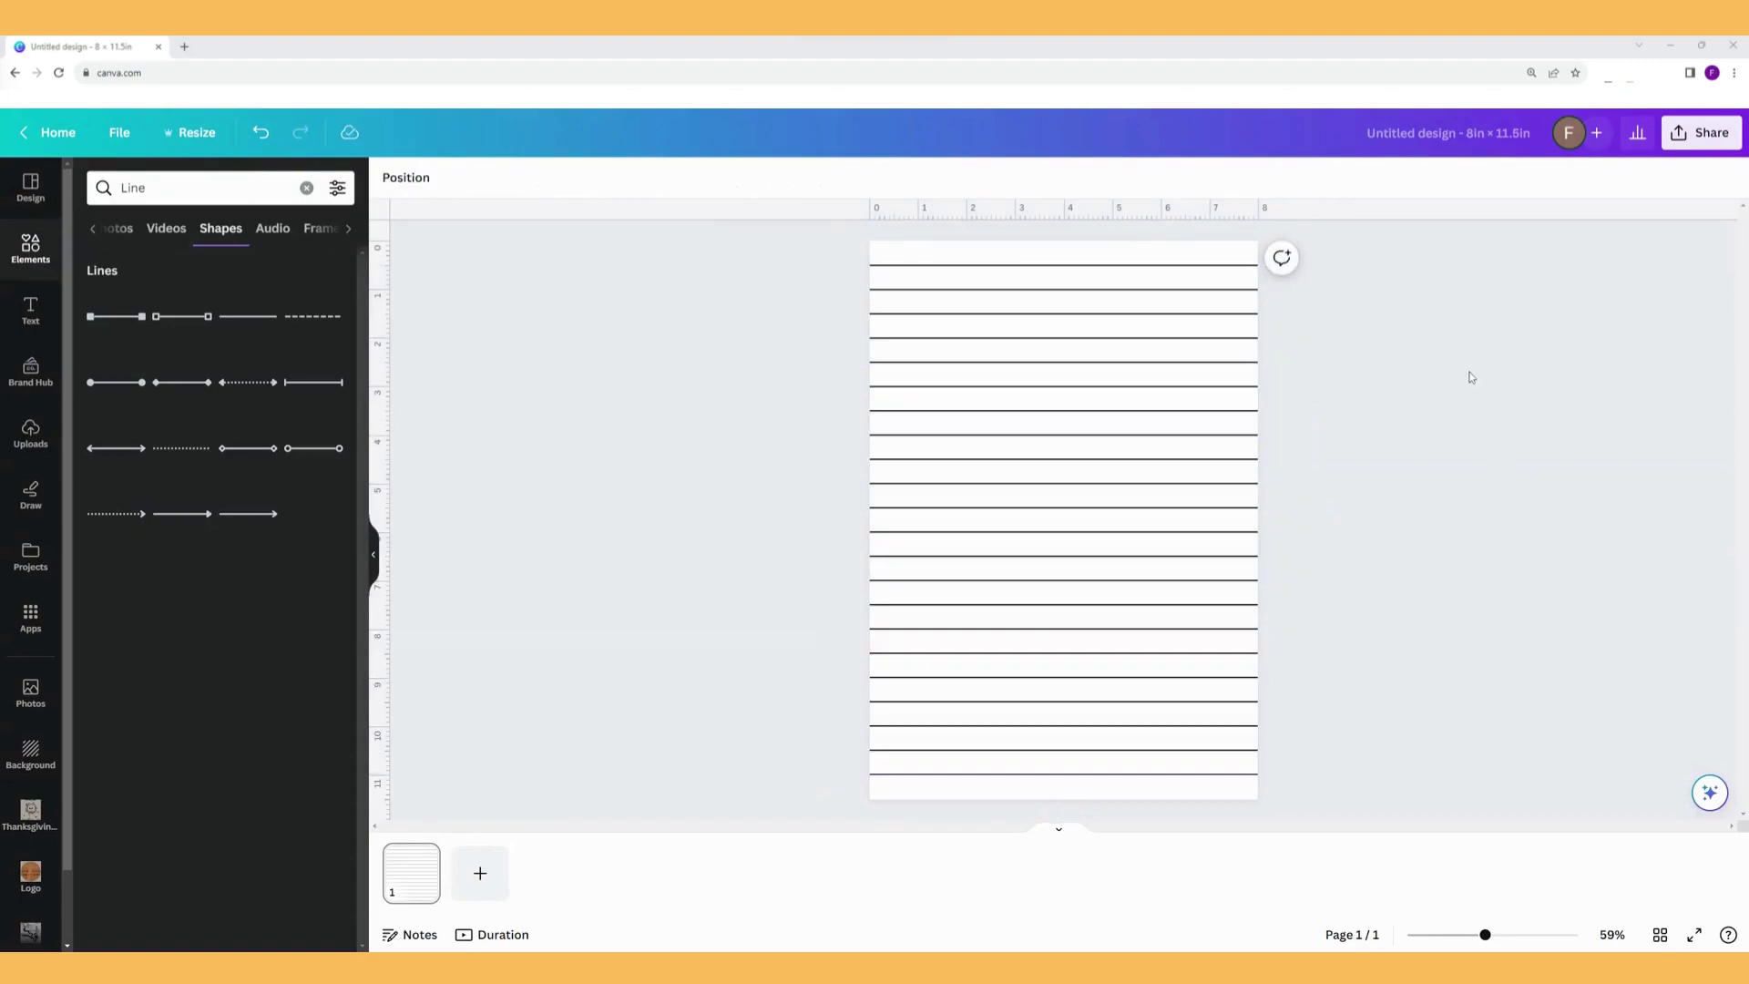
Rotate the top line to vertical, stretch it to full page height, and copy it several times.
{"action": "left_click", "coordinate": [1145, 267]}
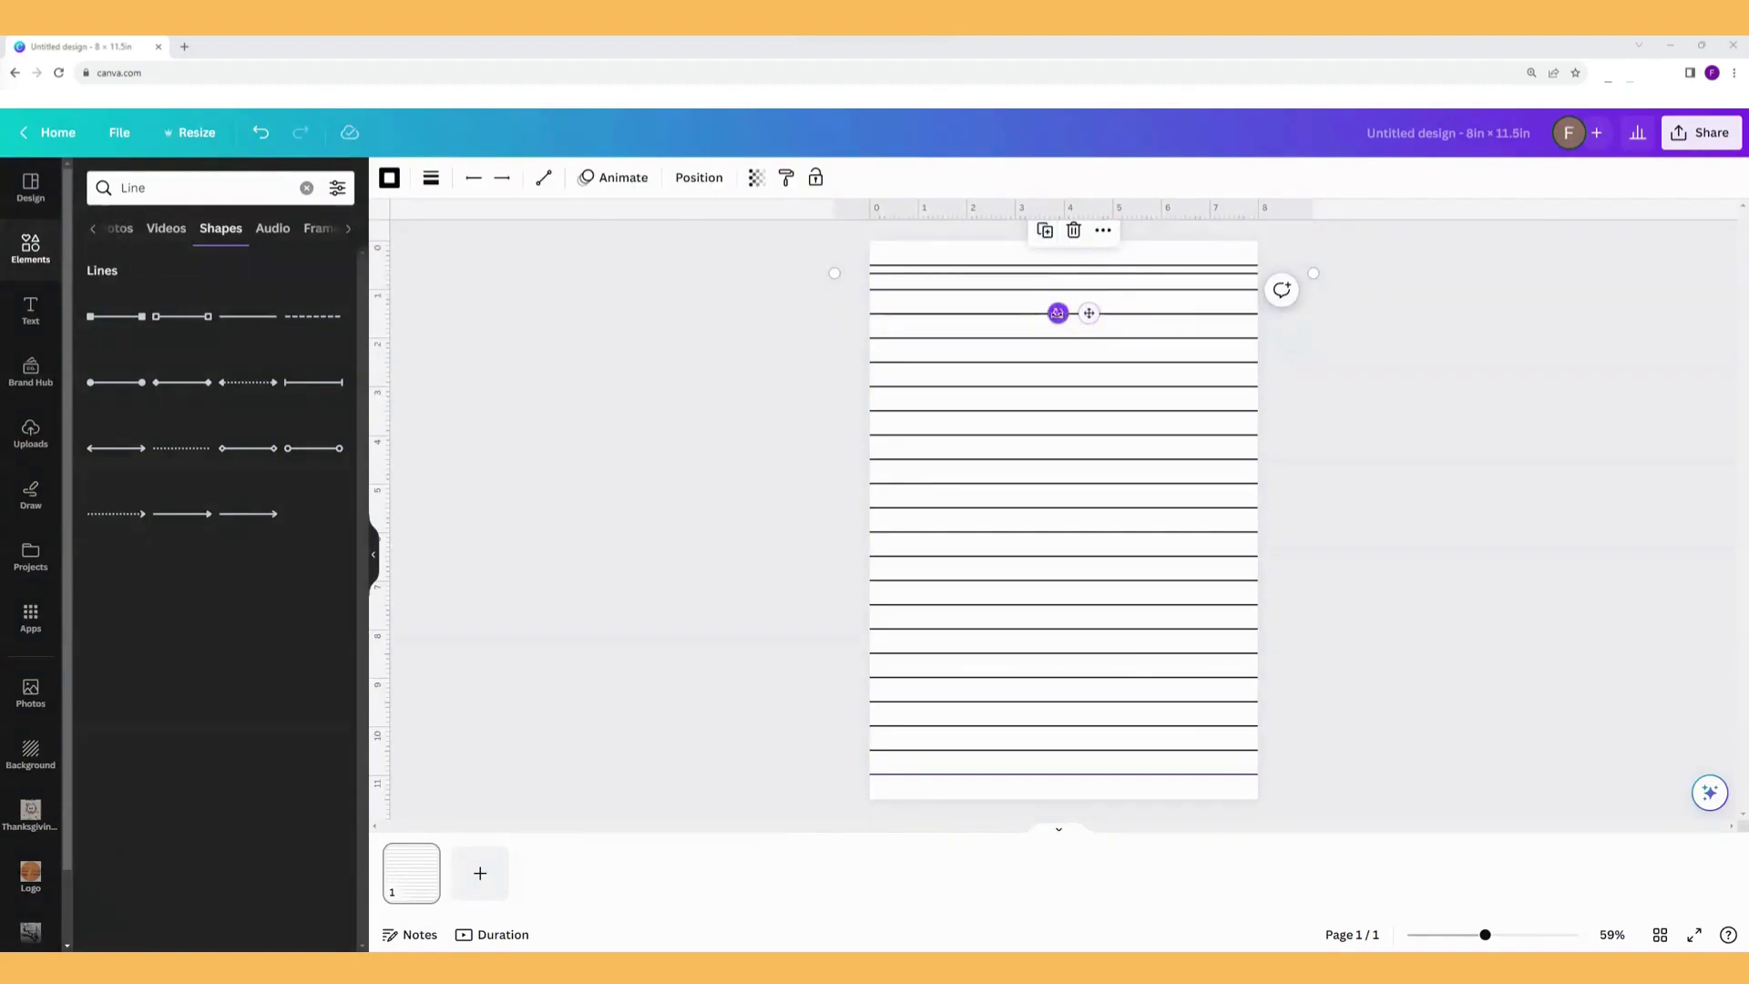
{"action": "left_click_drag", "start_coordinate": [1057, 313], "coordinate": [1084, 270]}
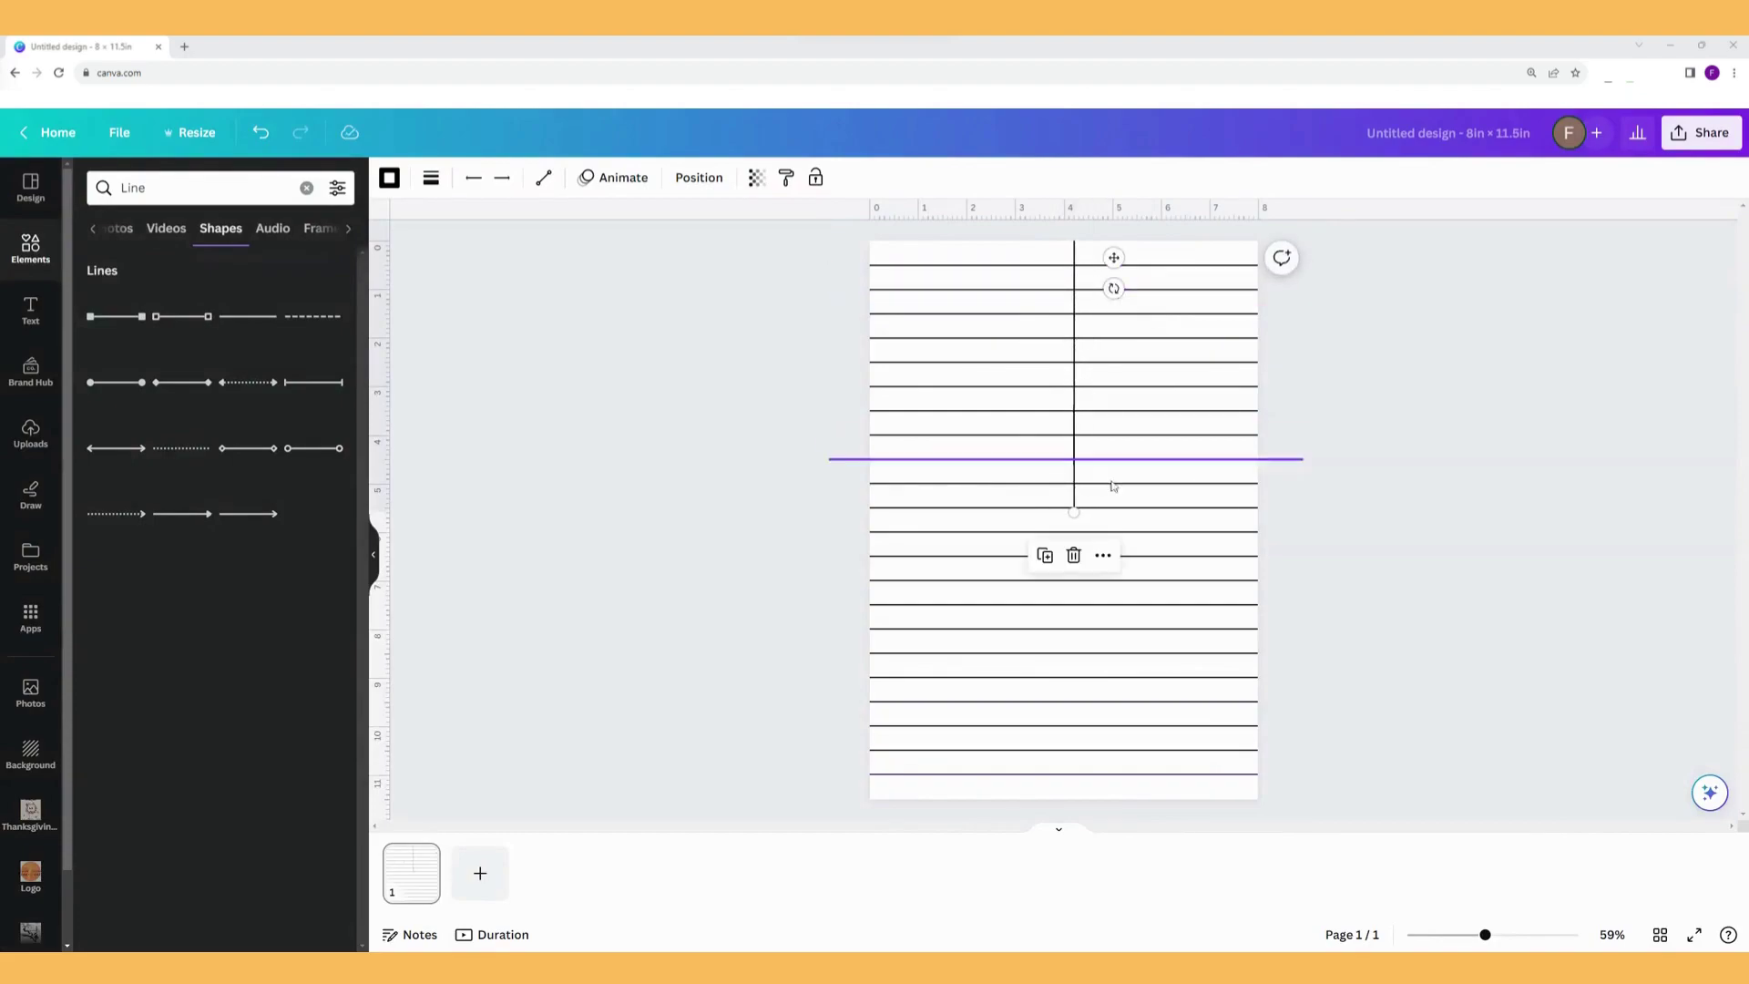
{"action": "left_click_drag", "start_coordinate": [1074, 512], "coordinate": [1074, 813]}
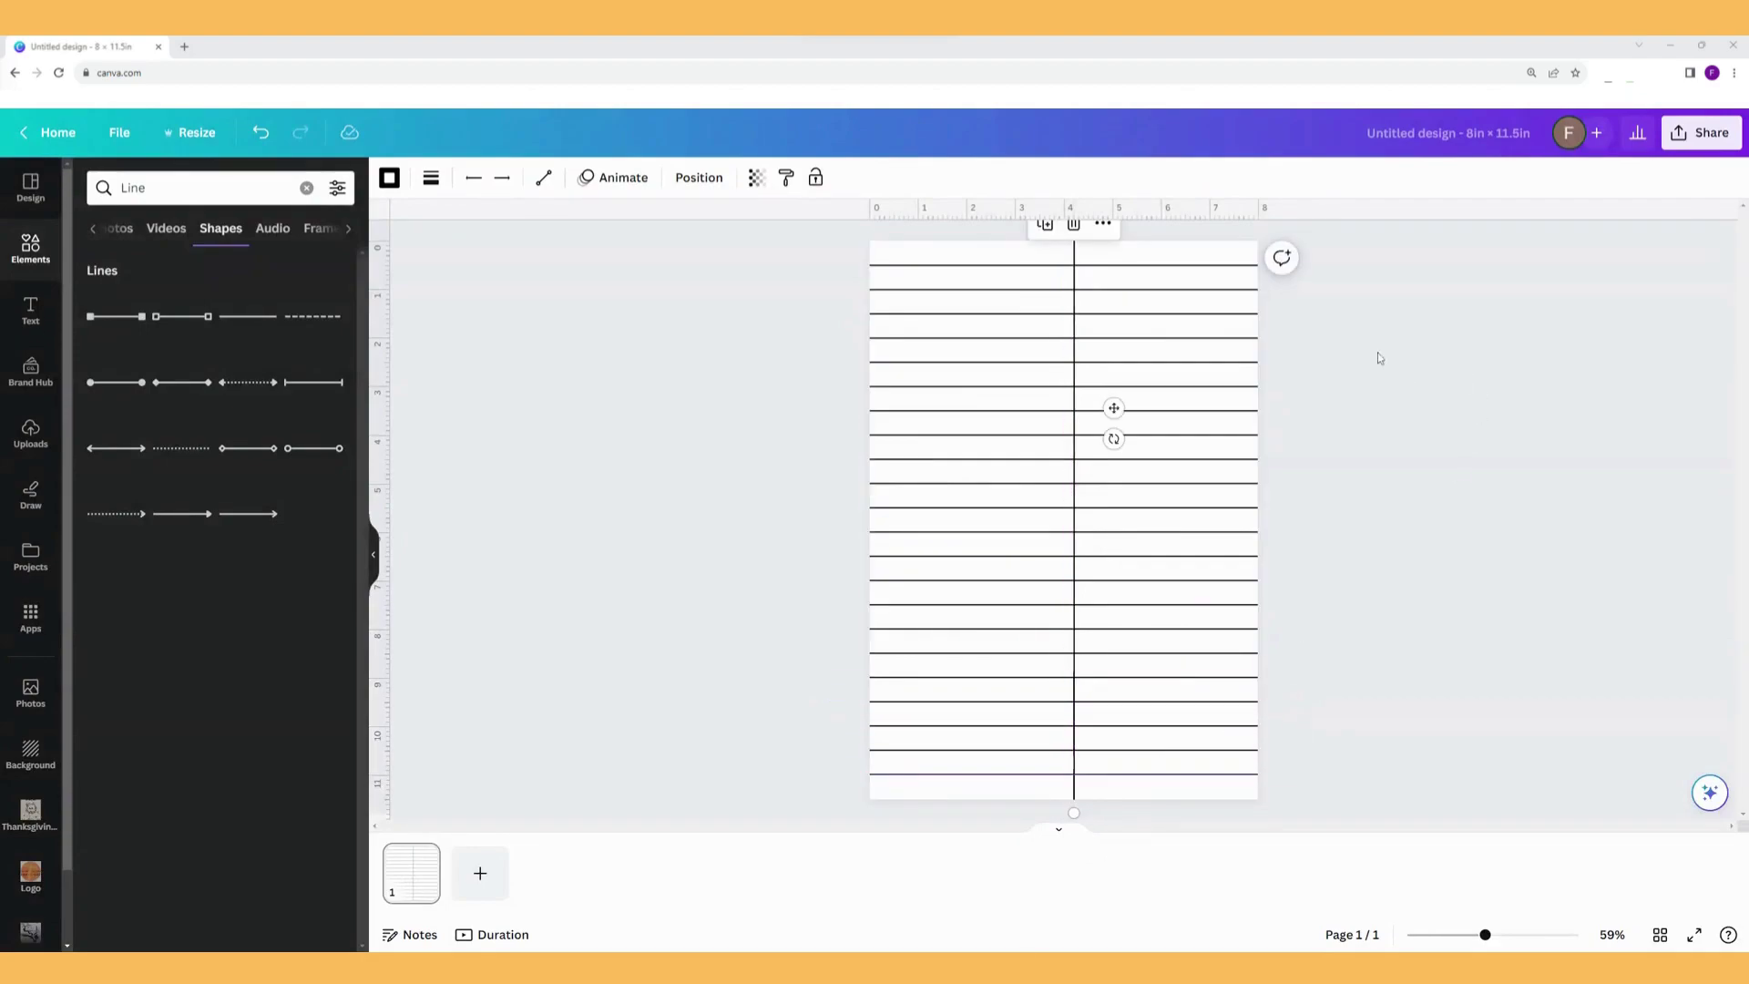
{"action": "left_click", "coordinate": [1044, 227]}
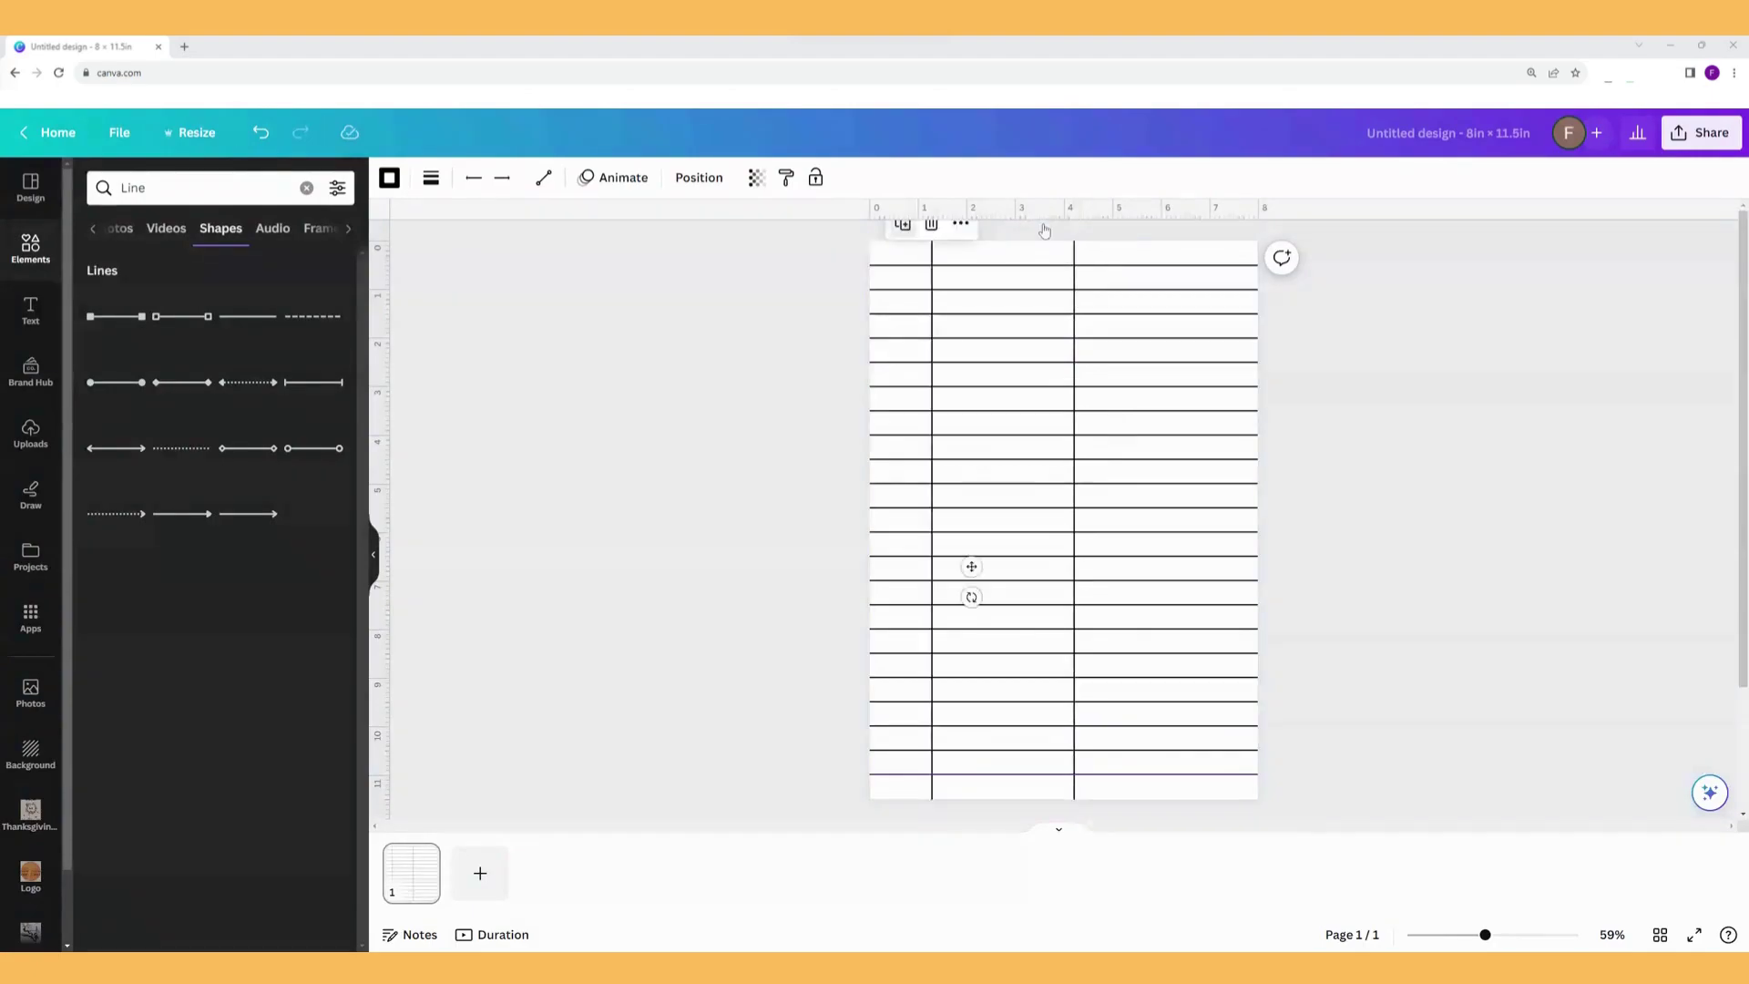
{"action": "left_click", "coordinate": [902, 225]}
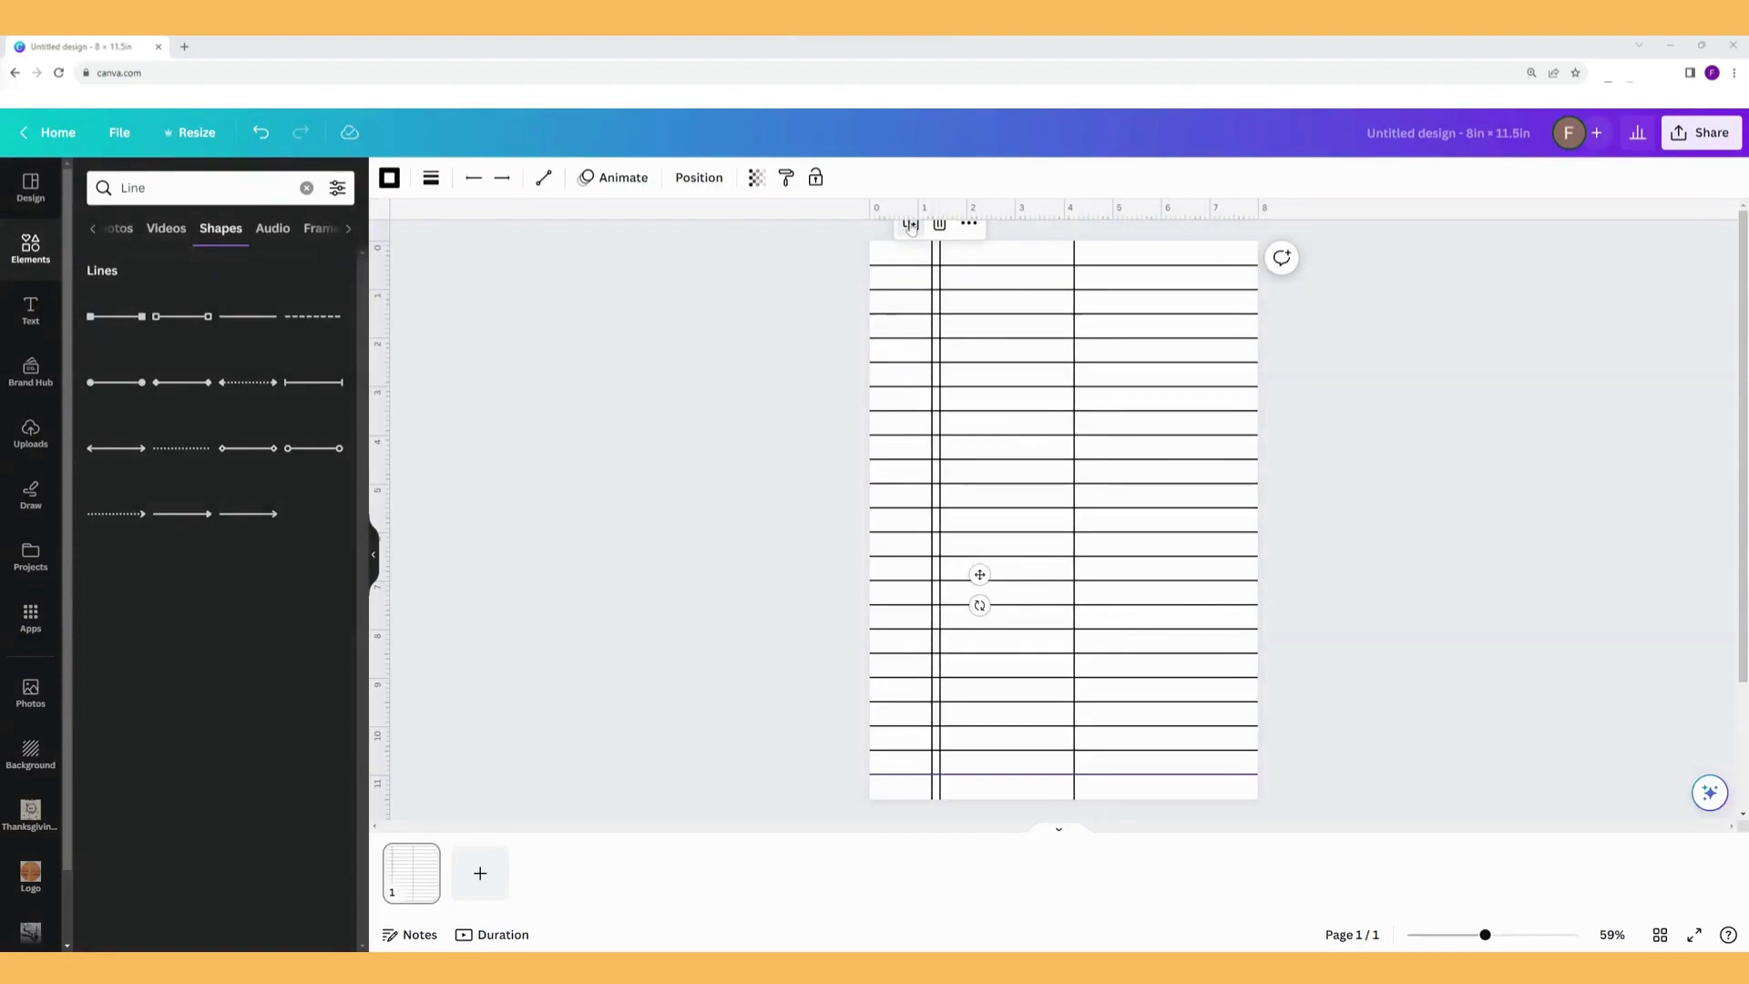
{"action": "left_click", "coordinate": [910, 225]}
{"action": "left_click", "coordinate": [918, 225]}
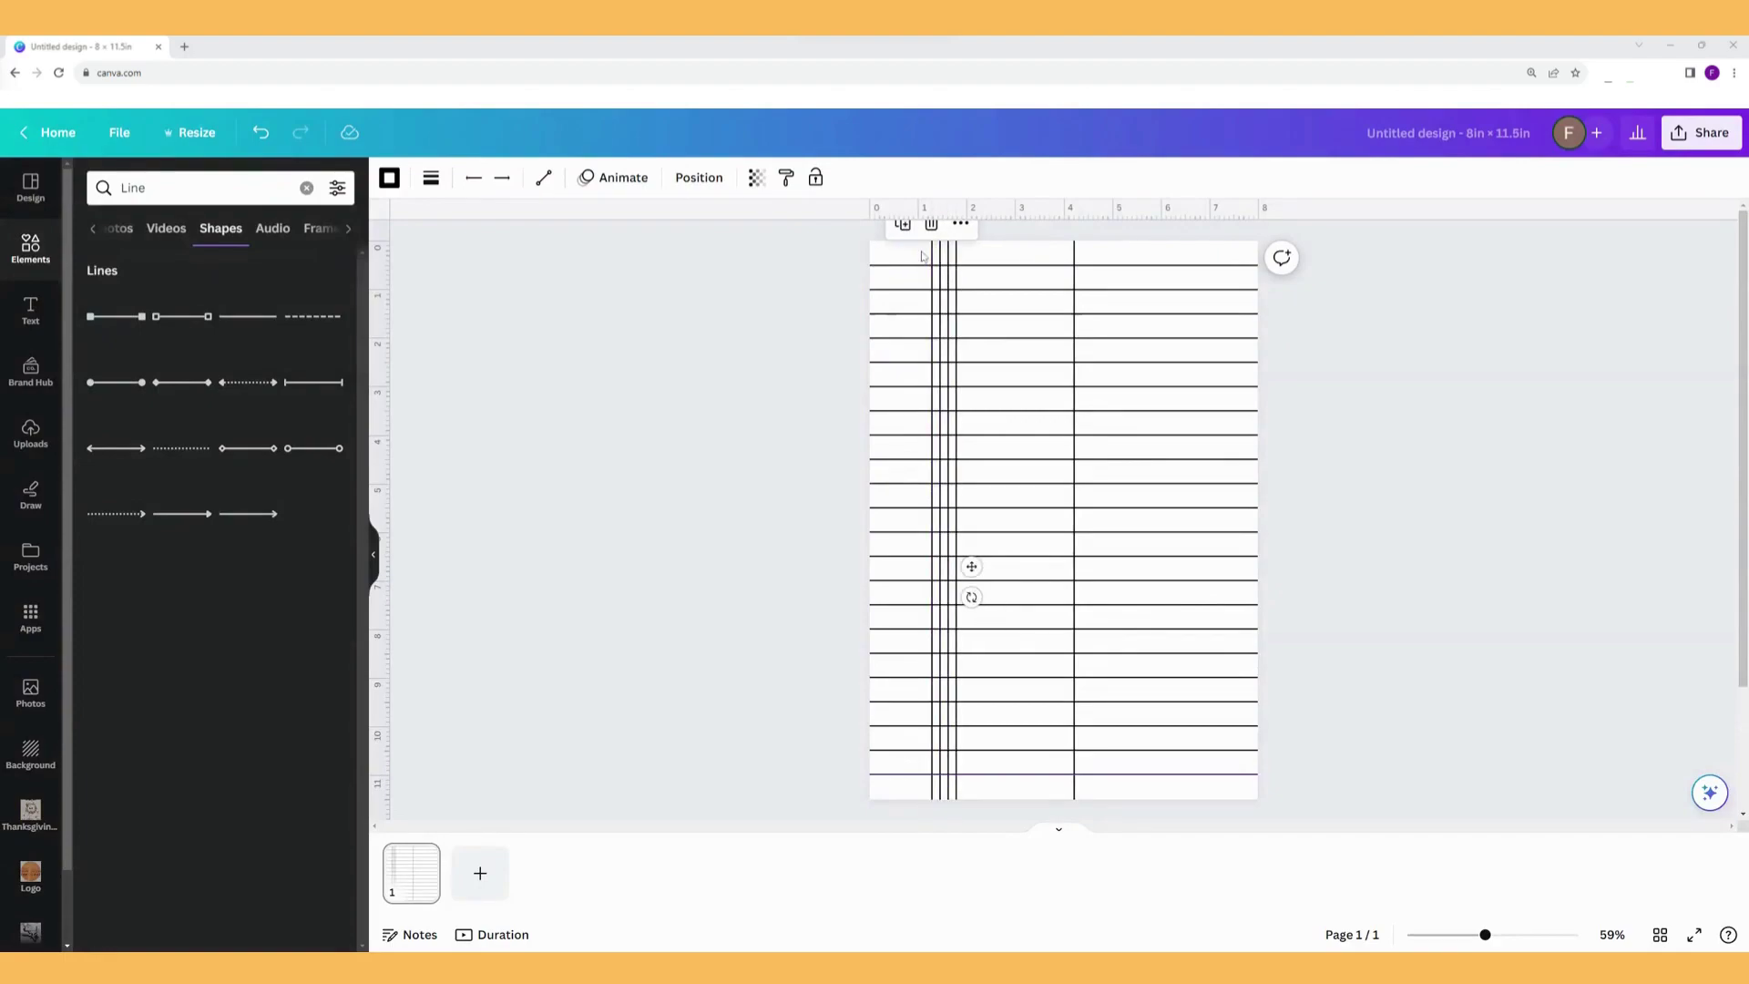
Duplicate the set of five vertical lines twice more.
{"action": "left_click_drag", "start_coordinate": [915, 254], "coordinate": [1080, 261]}
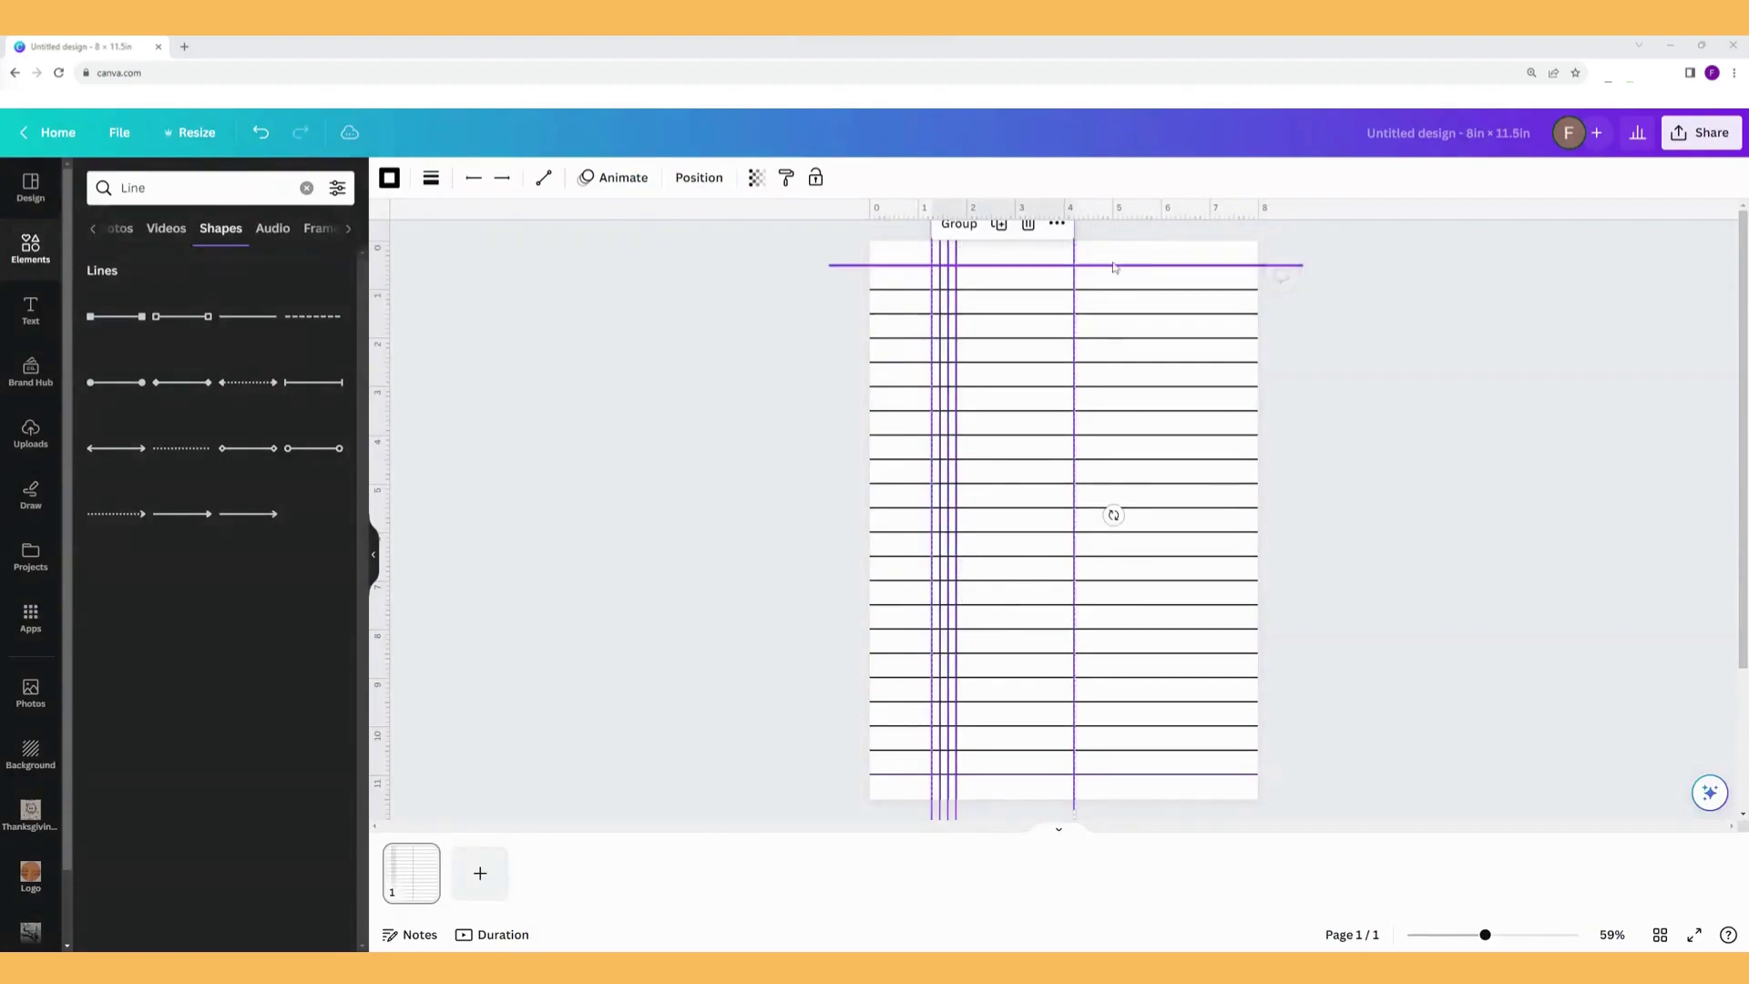
{"action": "left_click", "coordinate": [999, 225]}
{"action": "left_click", "coordinate": [1007, 225]}
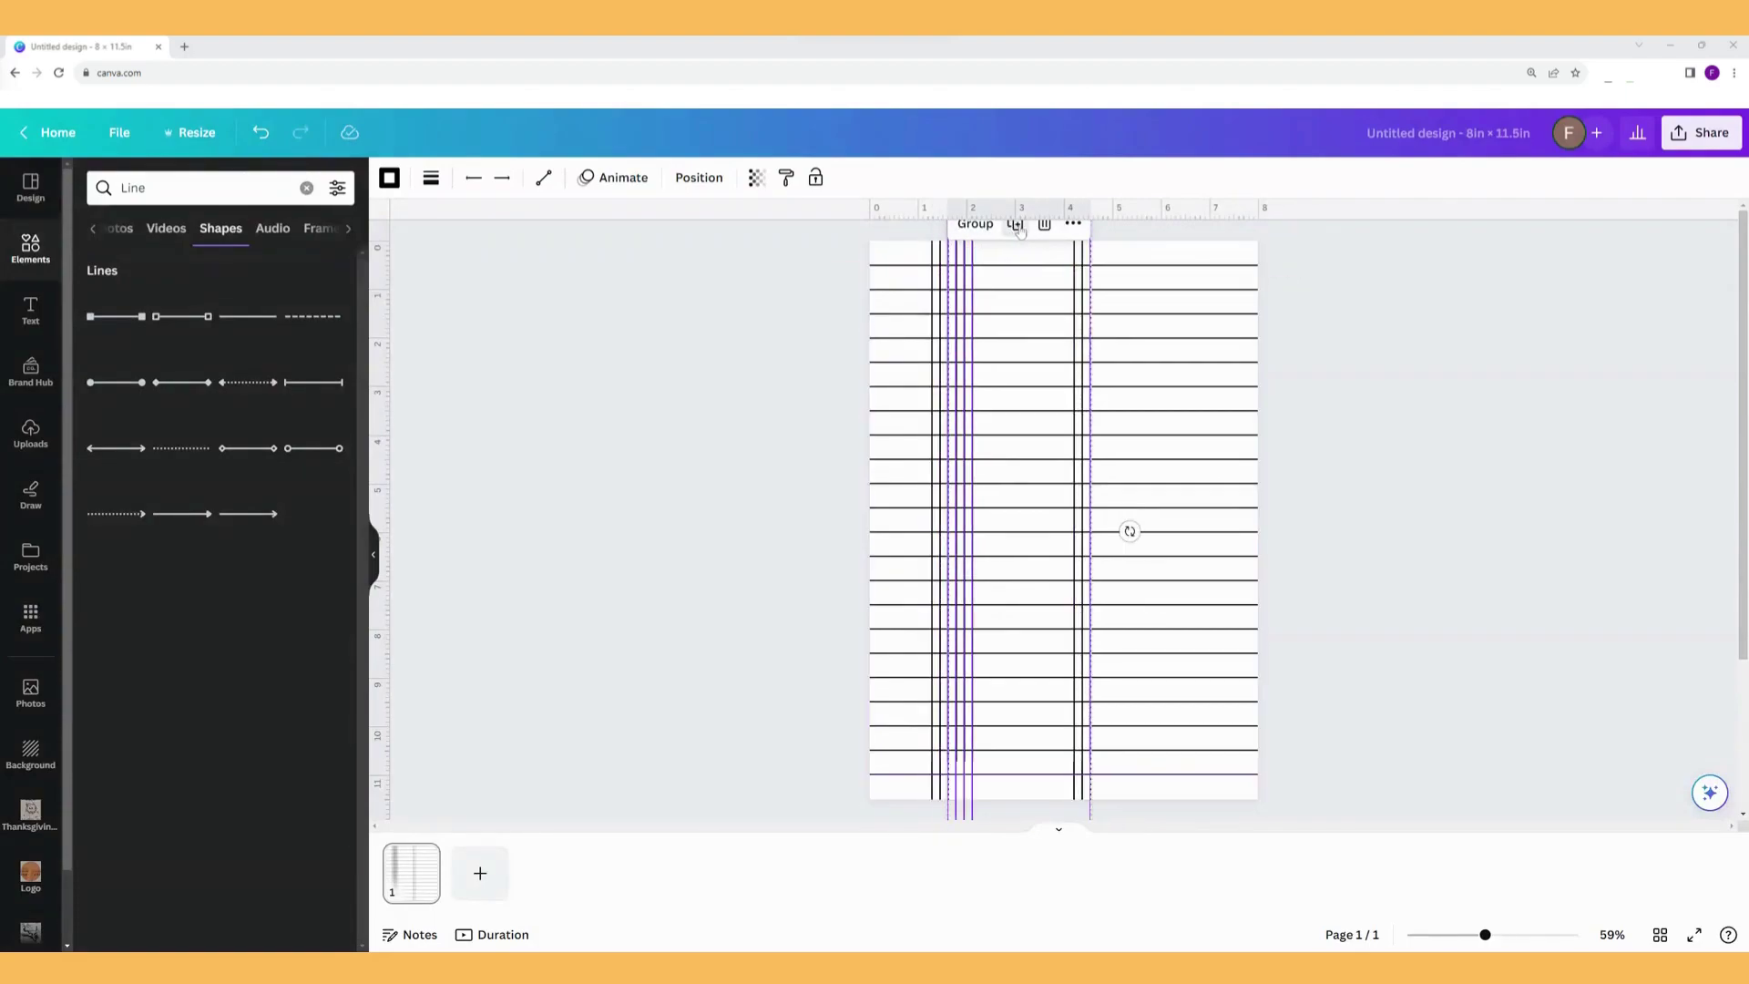
{"action": "left_click", "coordinate": [1129, 255]}
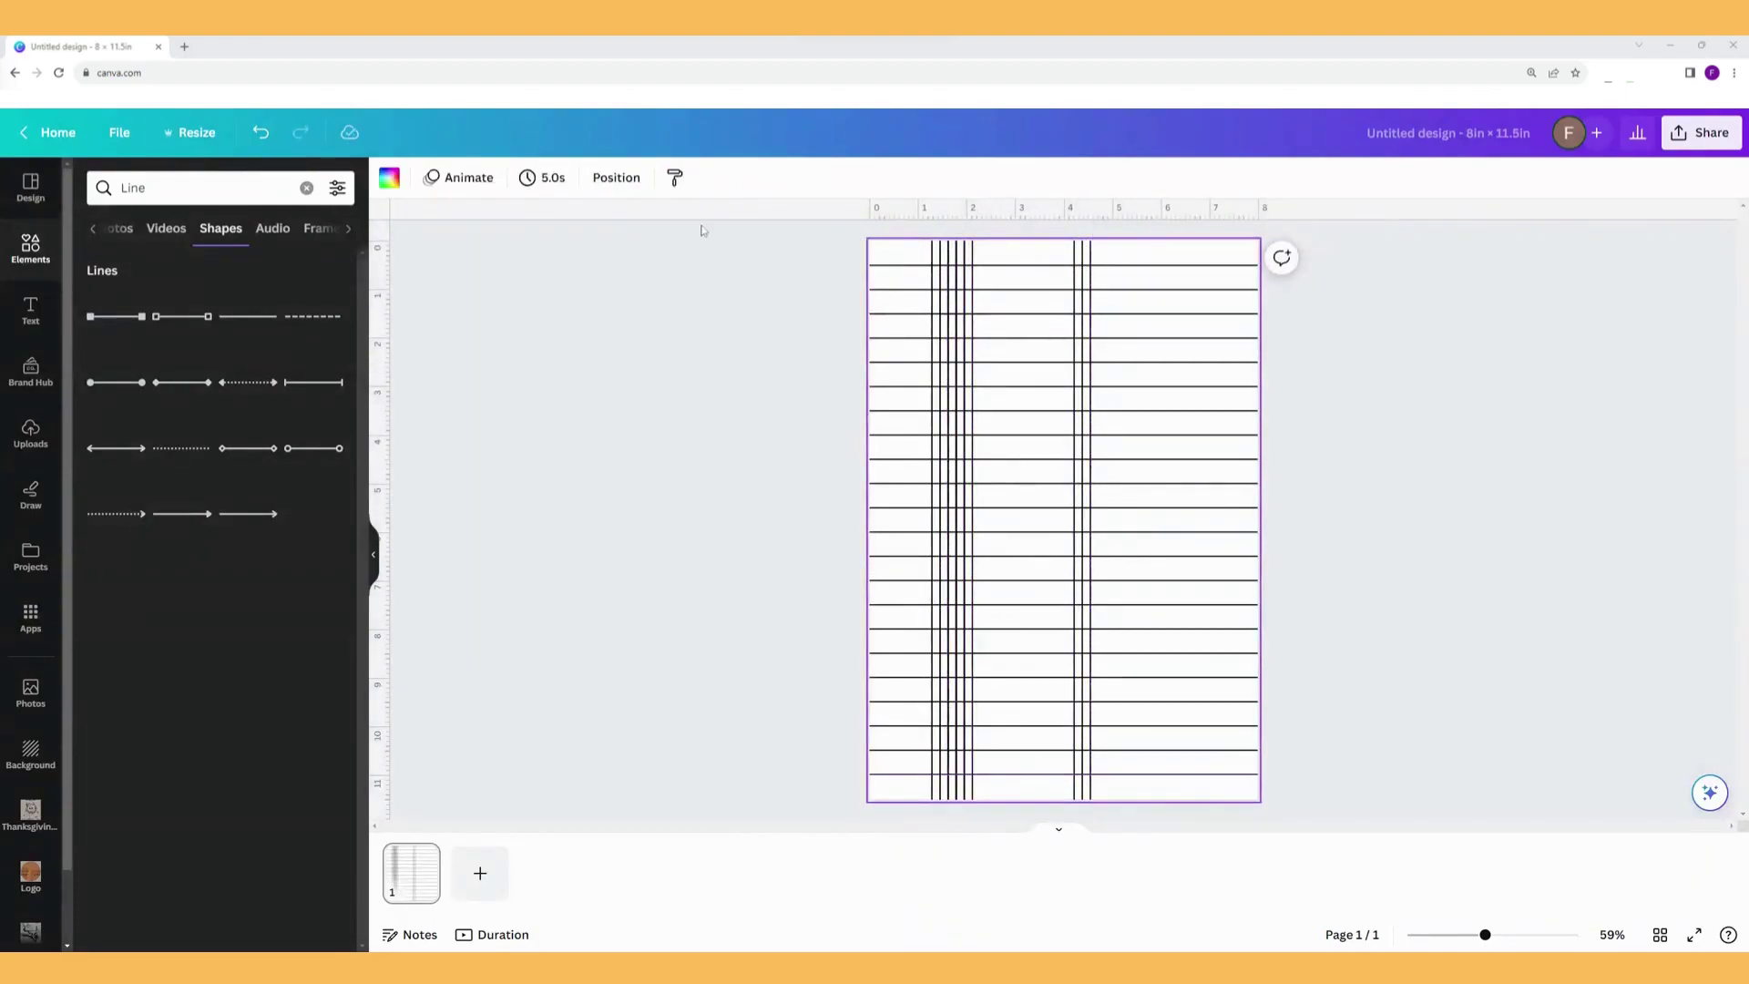
Move one vertical line to a left-edge guide and copies toward the right edge.
{"action": "left_click_drag", "start_coordinate": [388, 226], "coordinate": [893, 237]}
{"action": "left_click", "coordinate": [932, 278]}
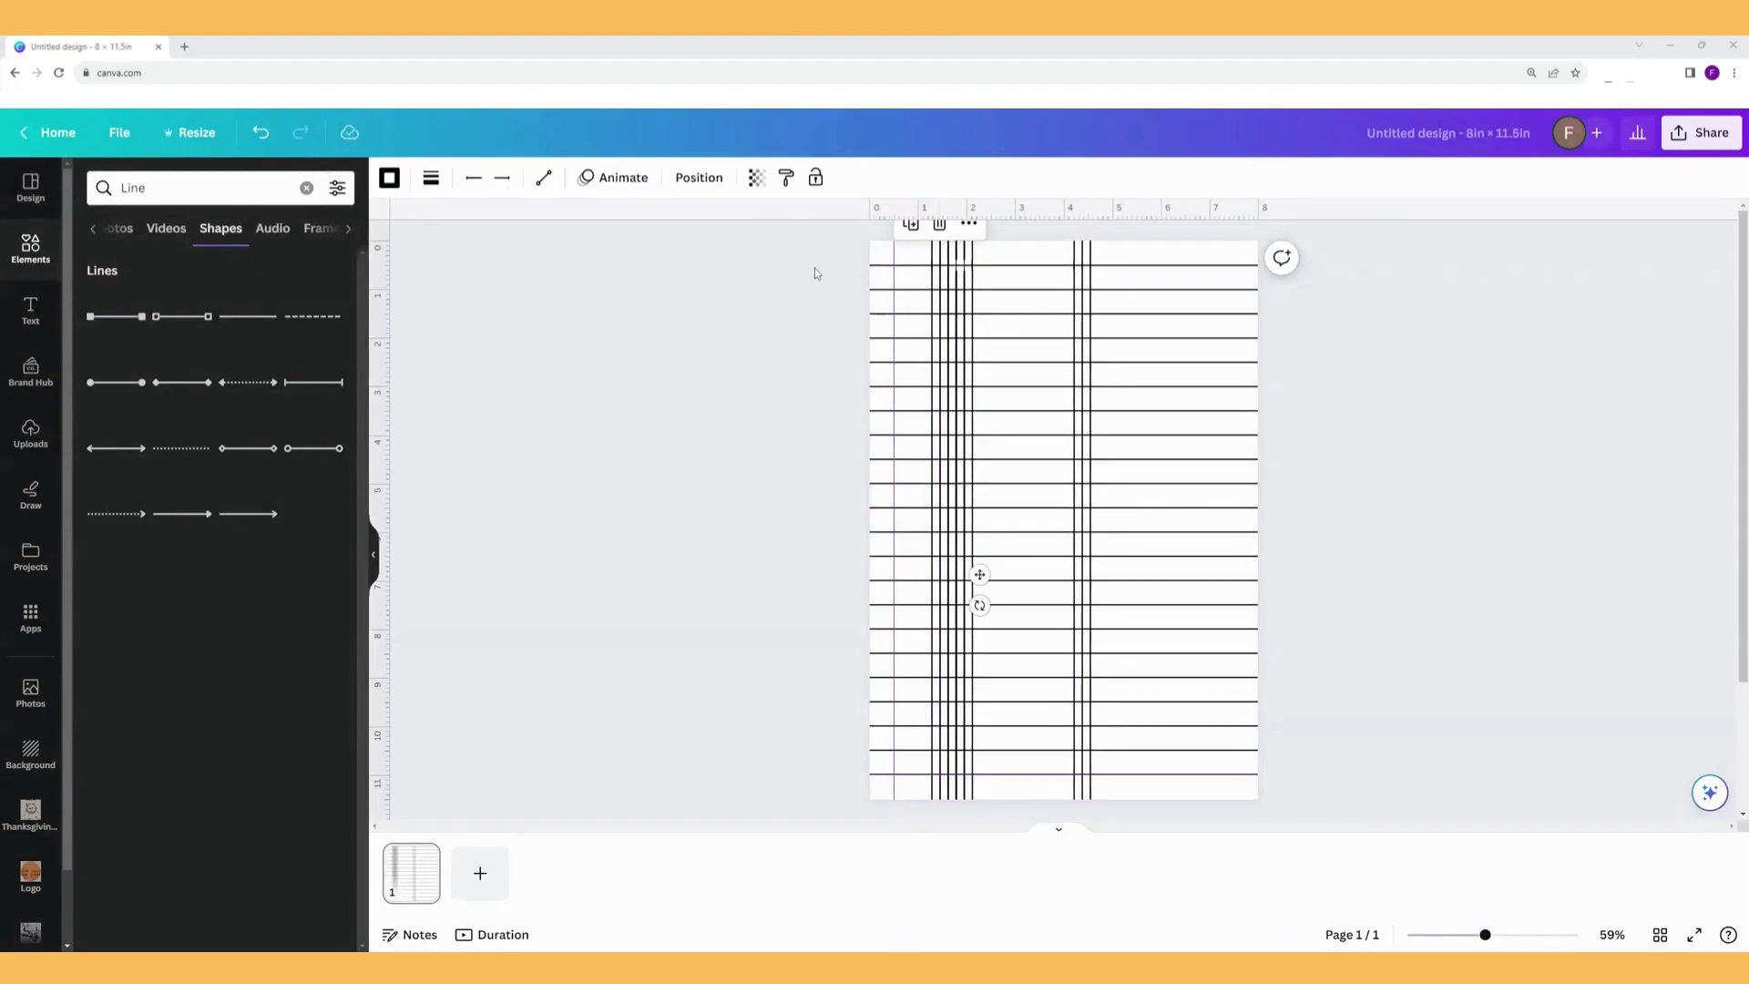
{"action": "left_click_drag", "start_coordinate": [931, 278], "coordinate": [884, 277]}
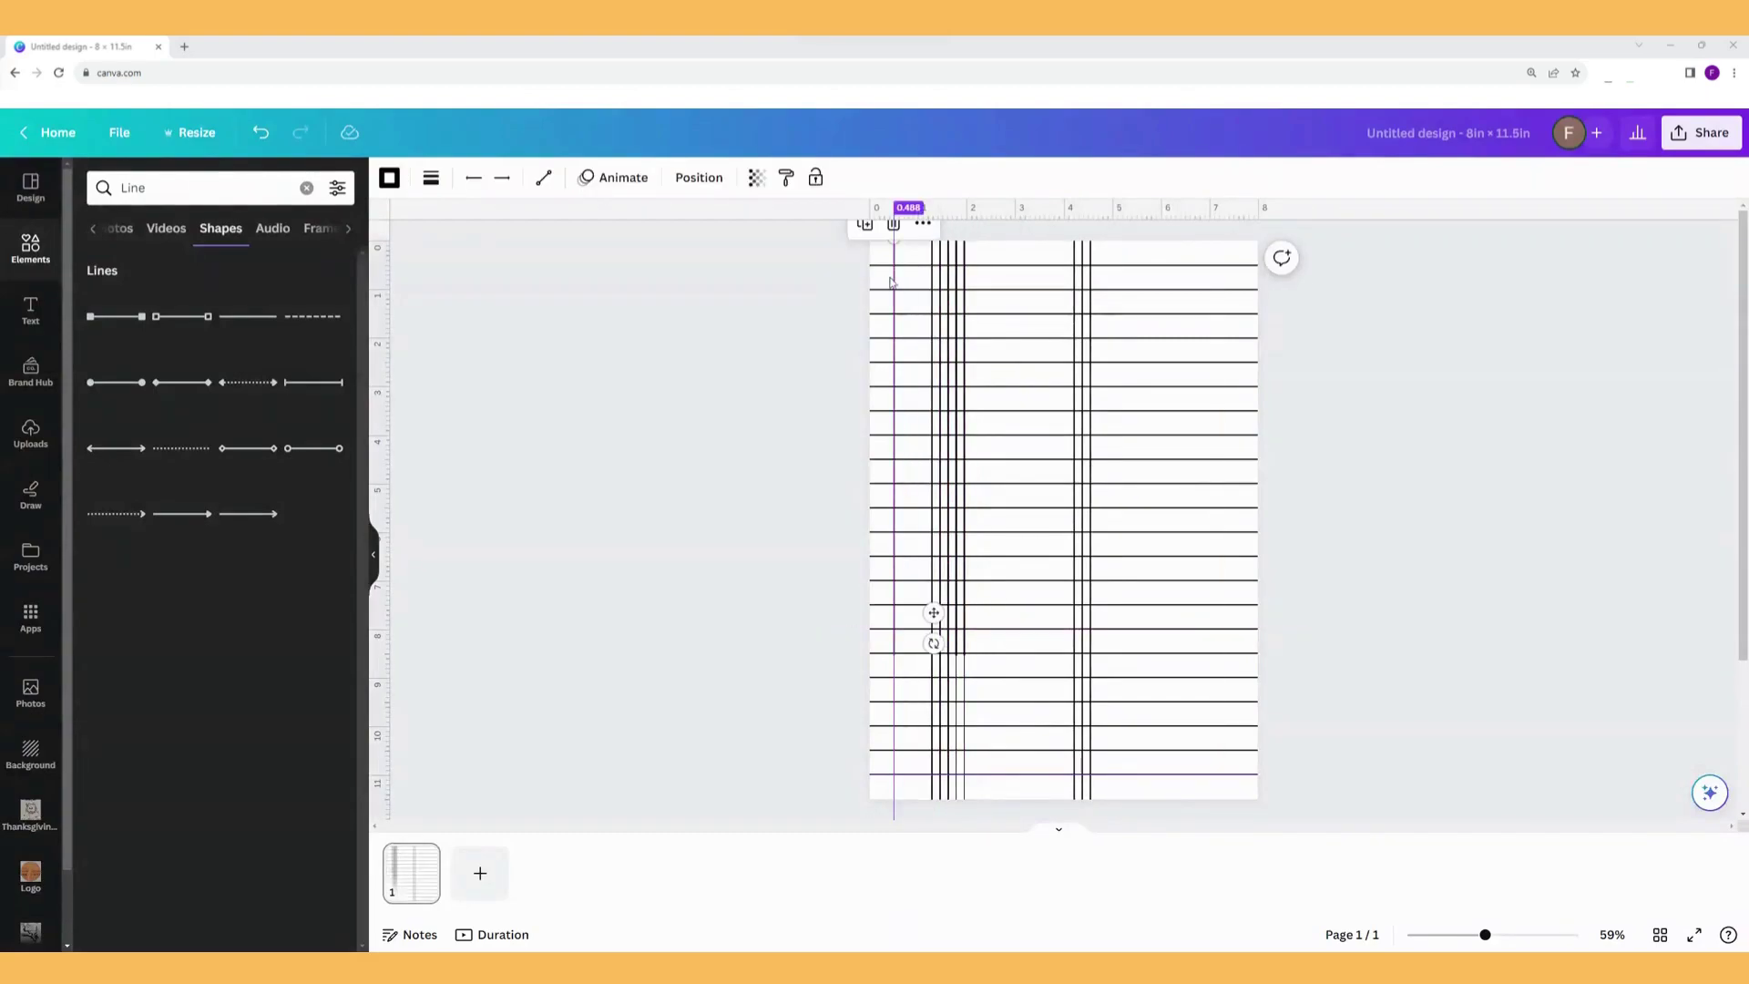
{"action": "left_click", "coordinate": [865, 225]}
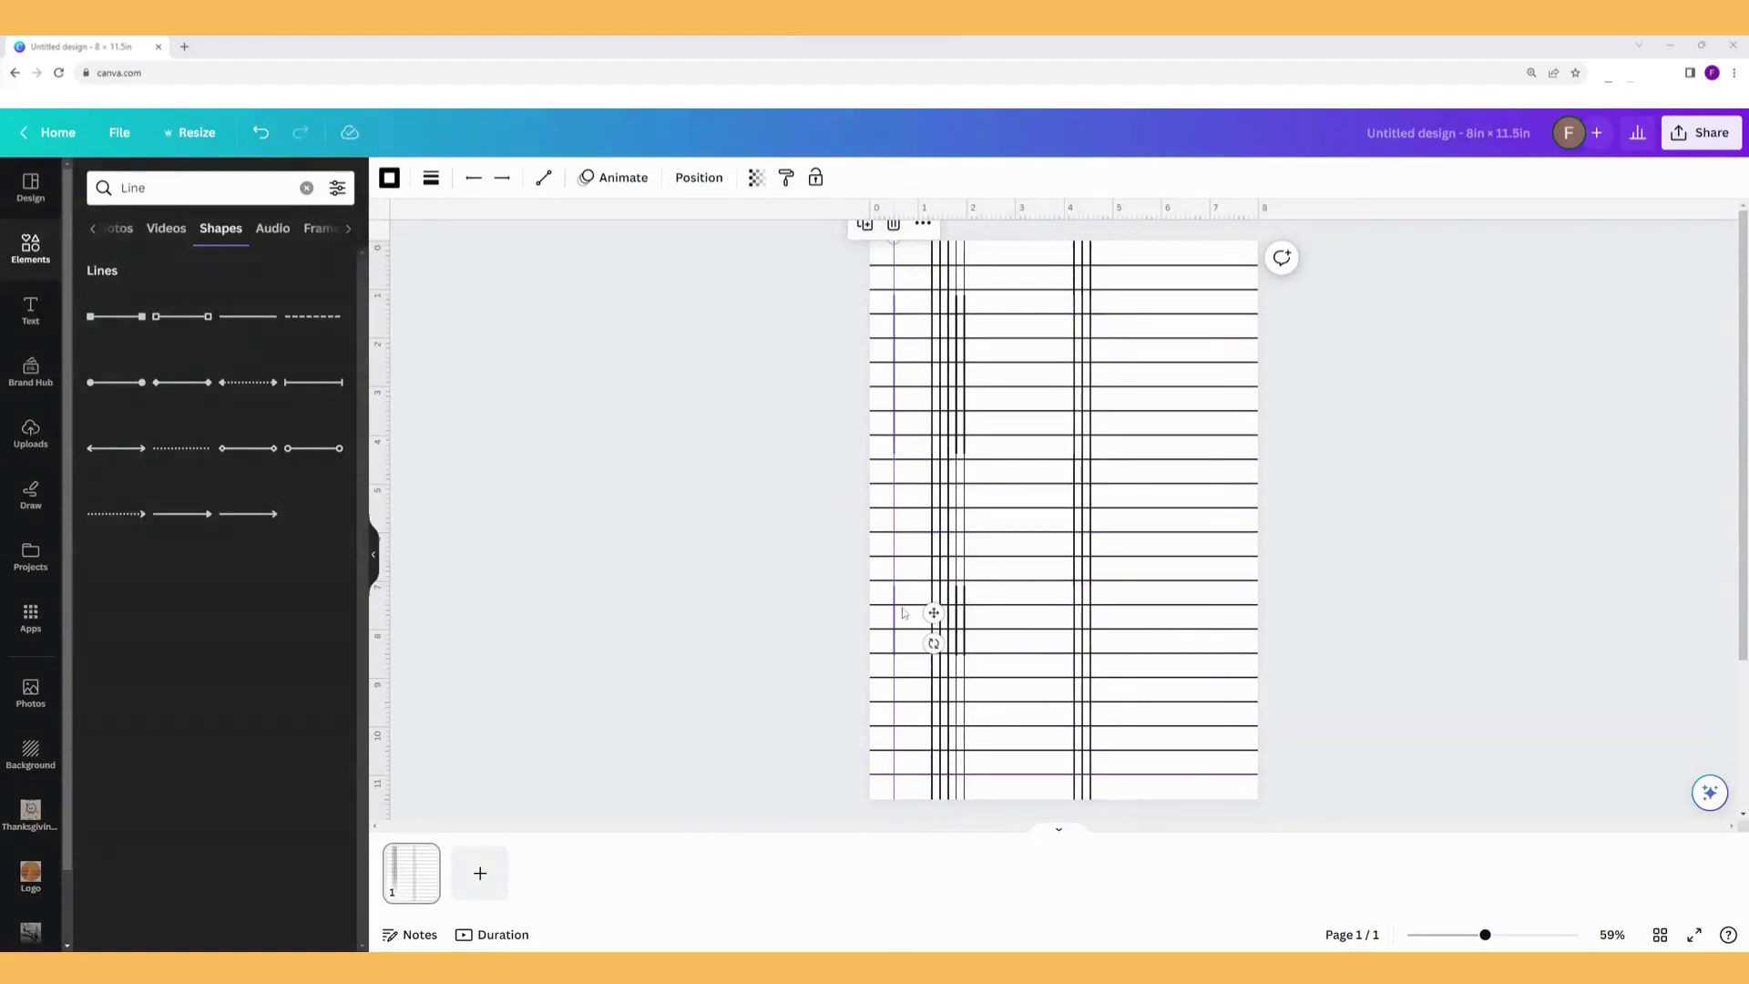
{"action": "left_click_drag", "start_coordinate": [904, 613], "coordinate": [1231, 610]}
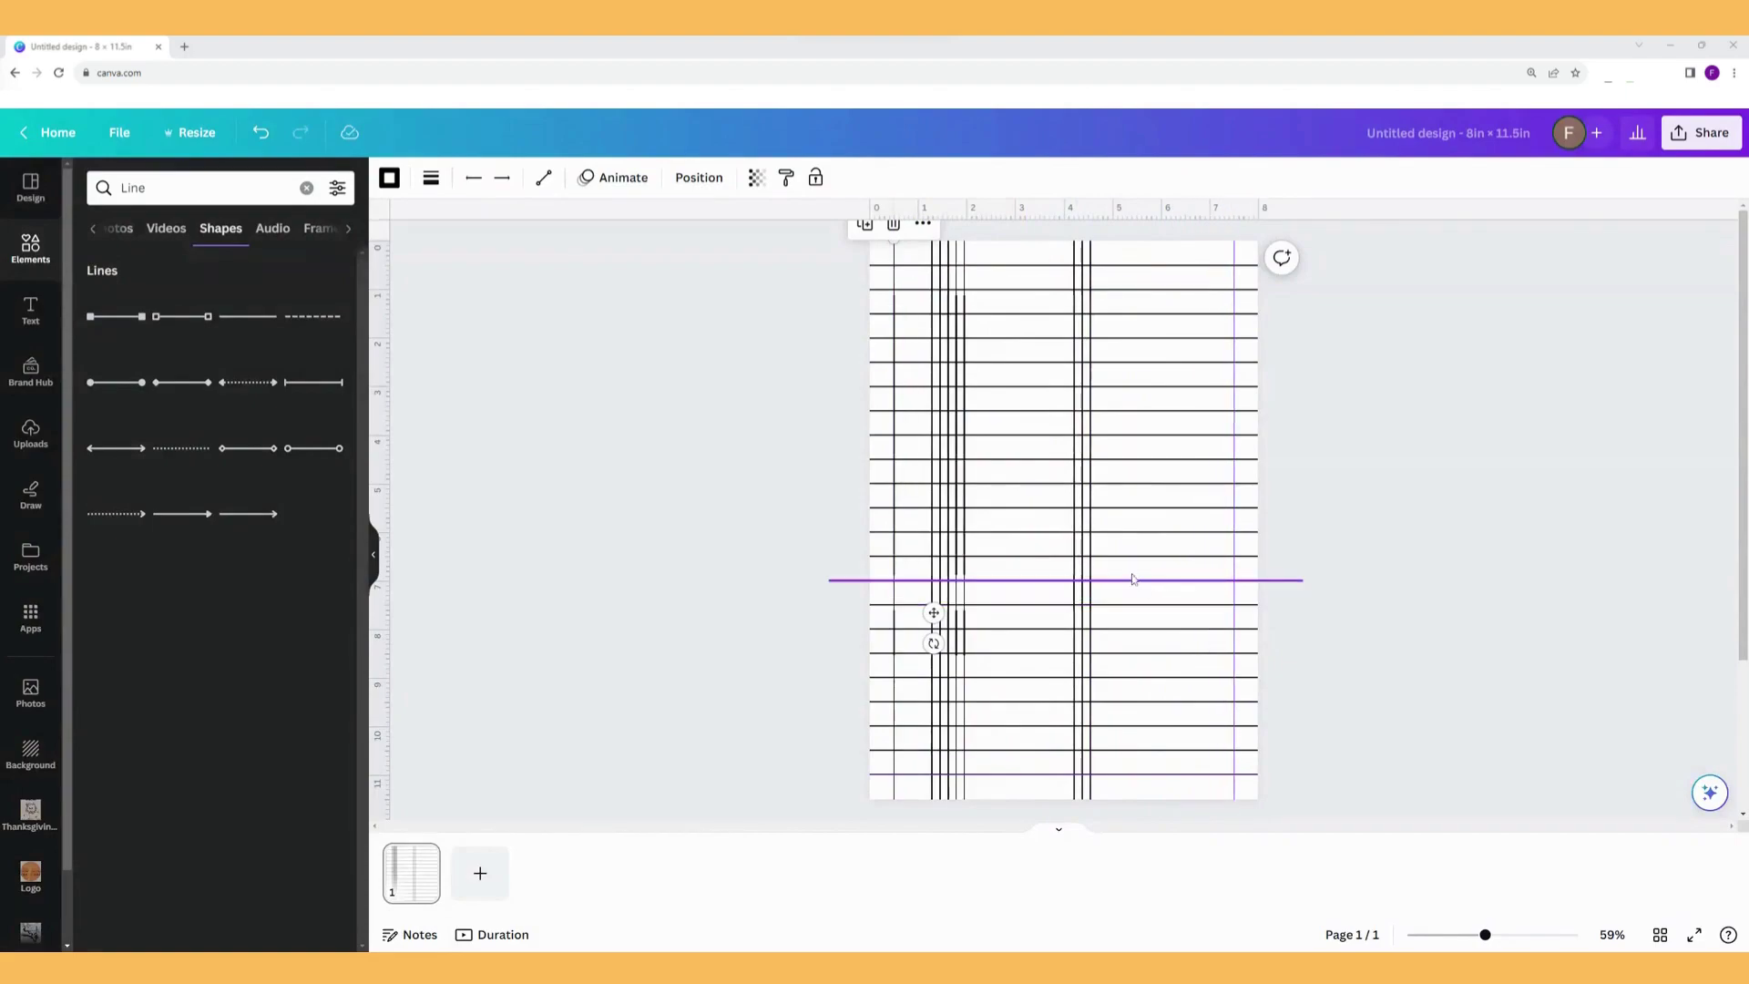
{"action": "left_click", "coordinate": [1092, 525]}
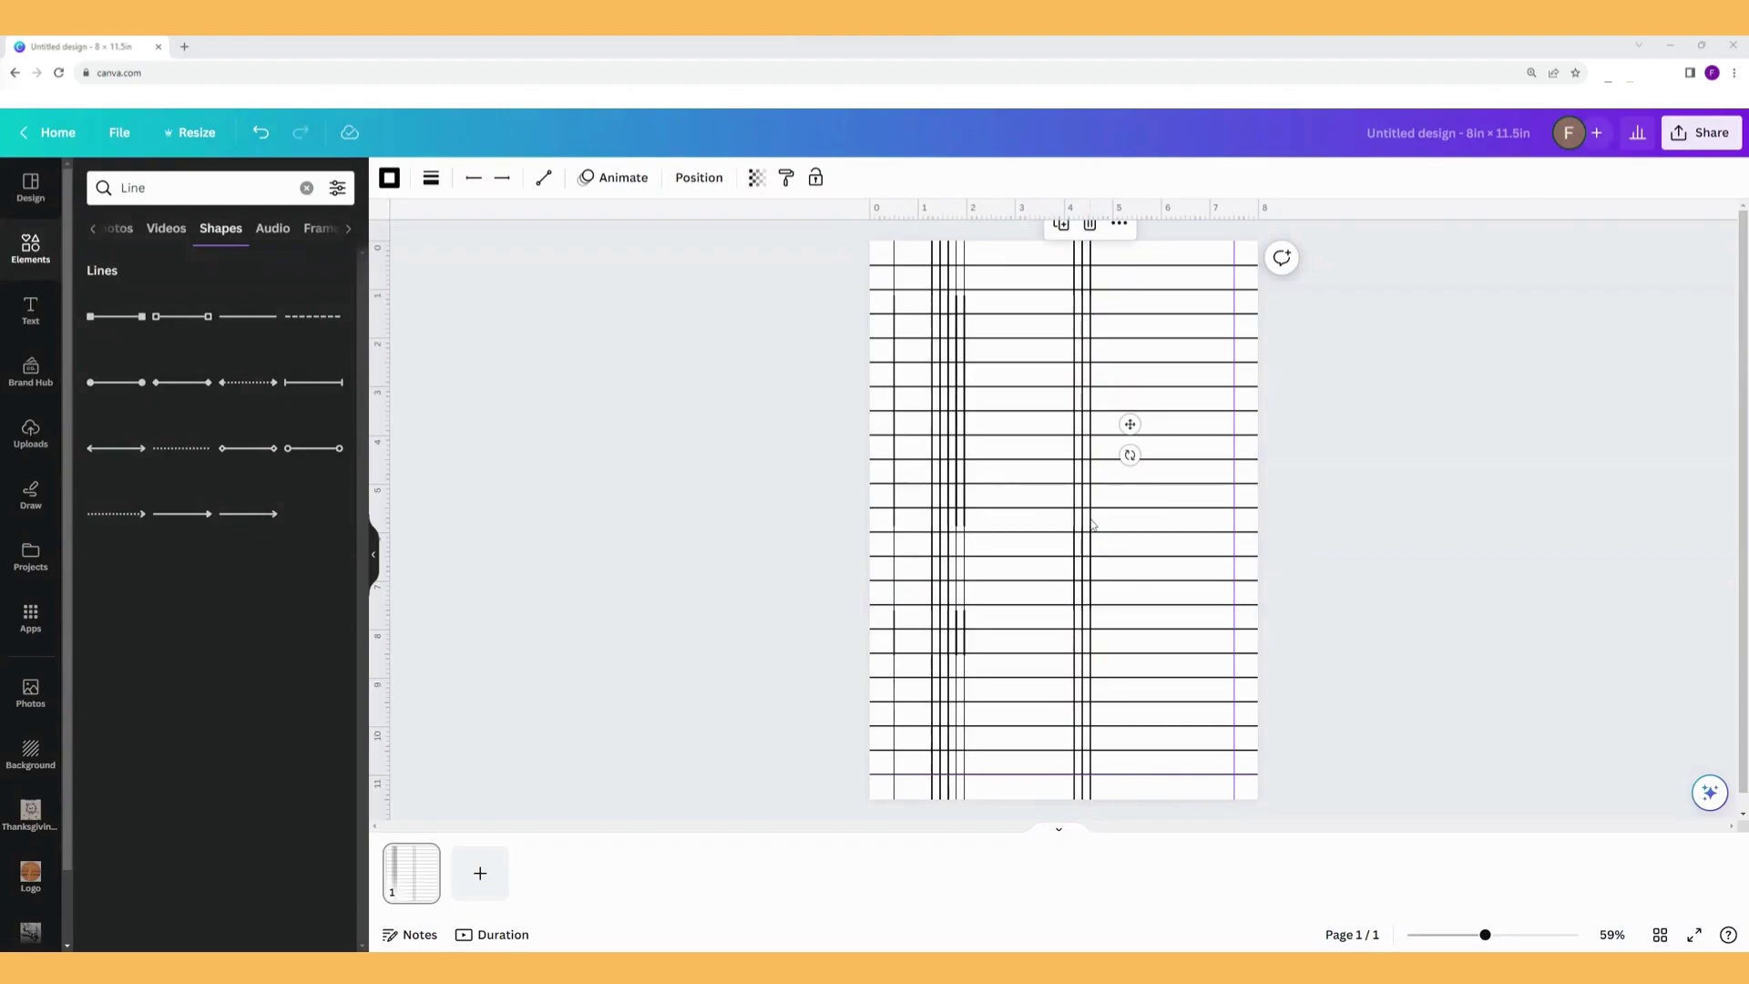
{"action": "left_click_drag", "start_coordinate": [1092, 525], "coordinate": [855, 539]}
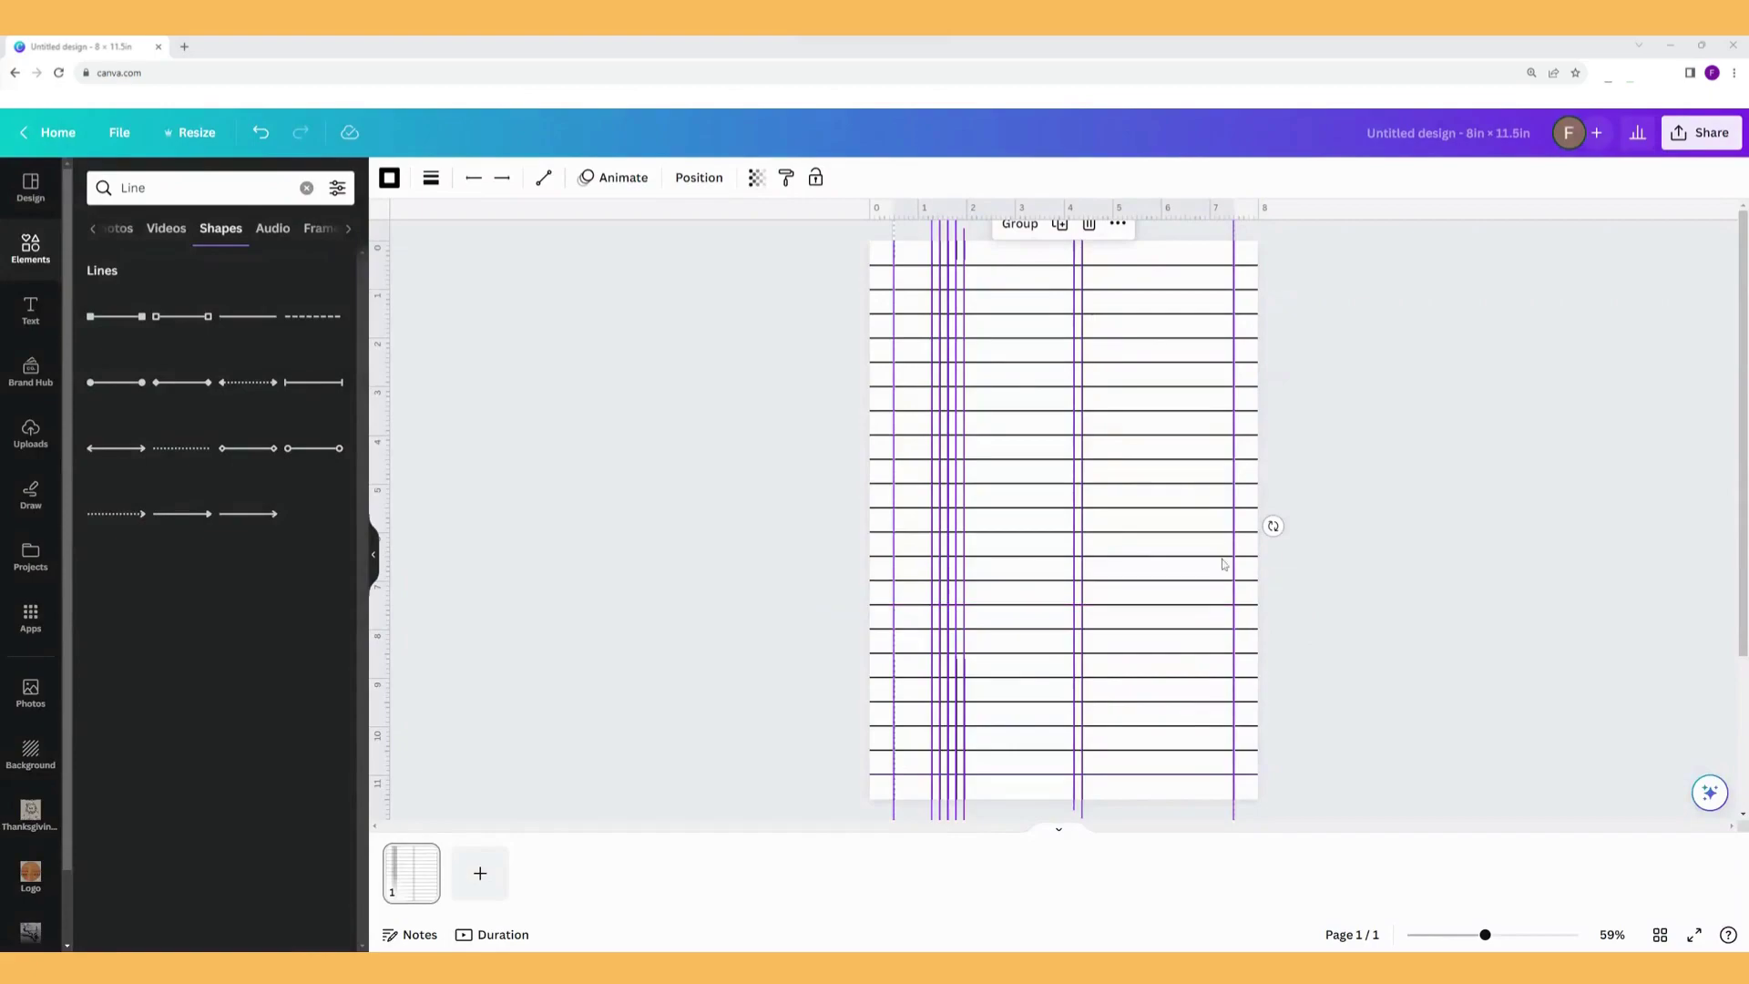
Tidy up the vertical lines to even spacing and move the bottom horizontal line lower.
{"action": "left_click", "coordinate": [698, 178]}
{"action": "left_click", "coordinate": [134, 512]}
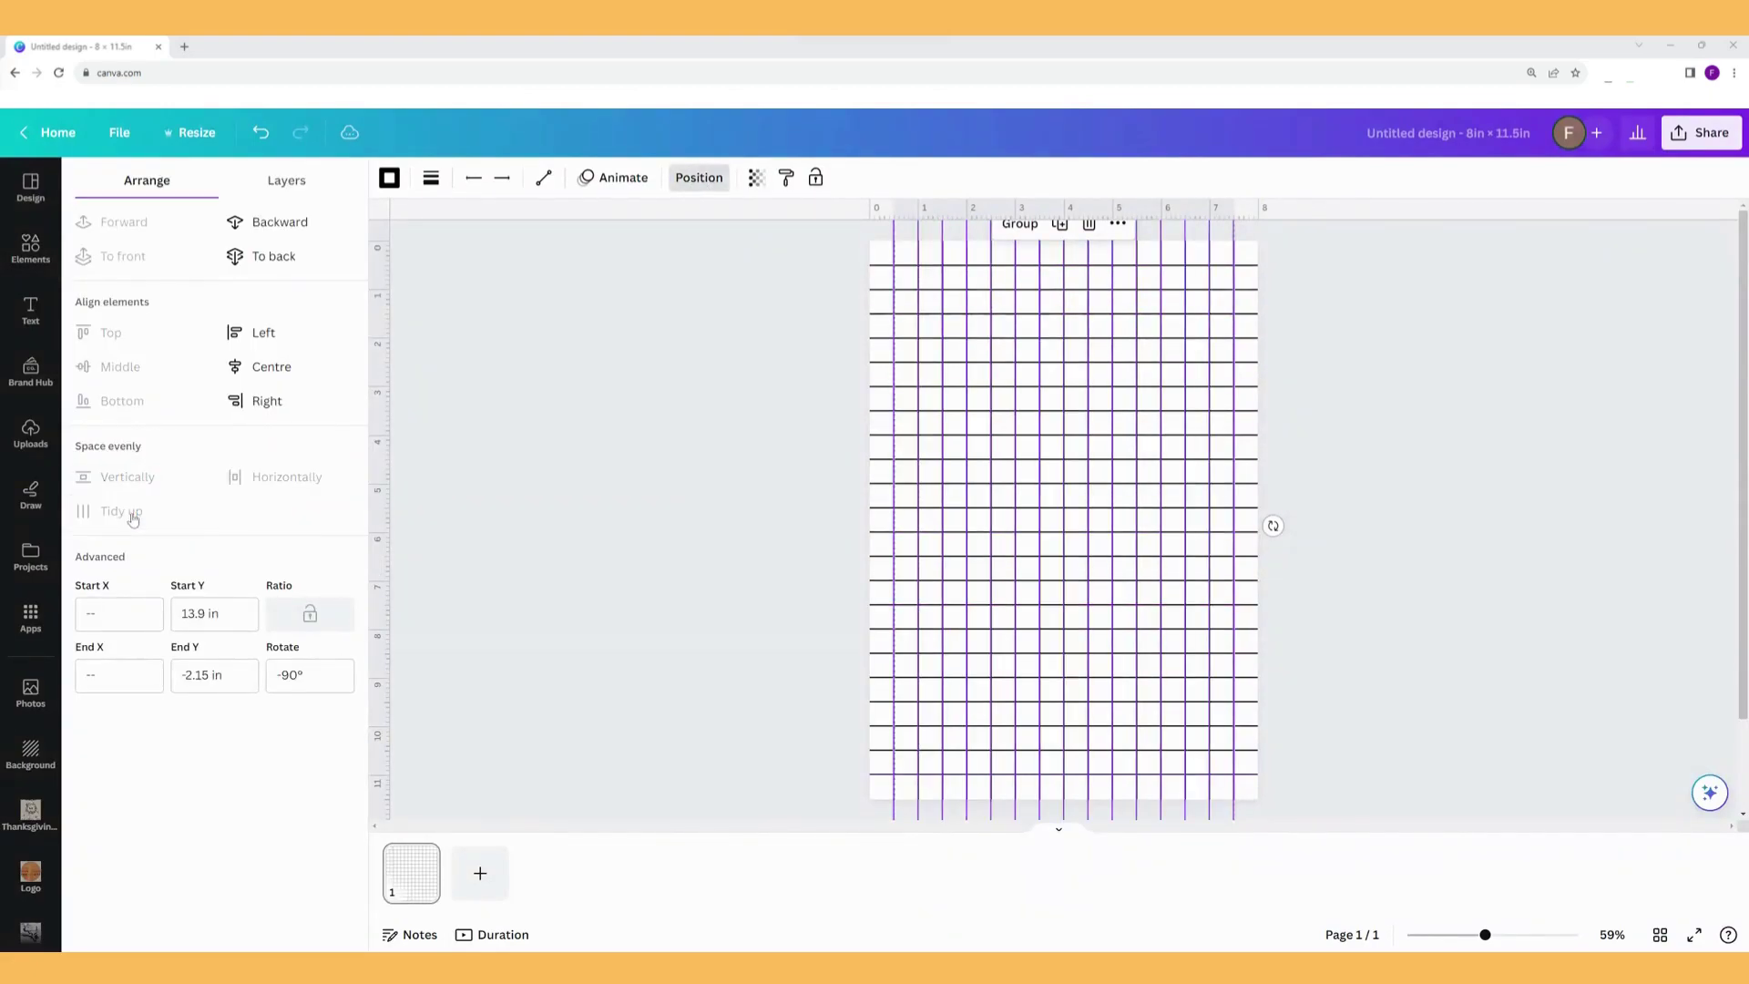
{"action": "left_click", "coordinate": [1383, 505]}
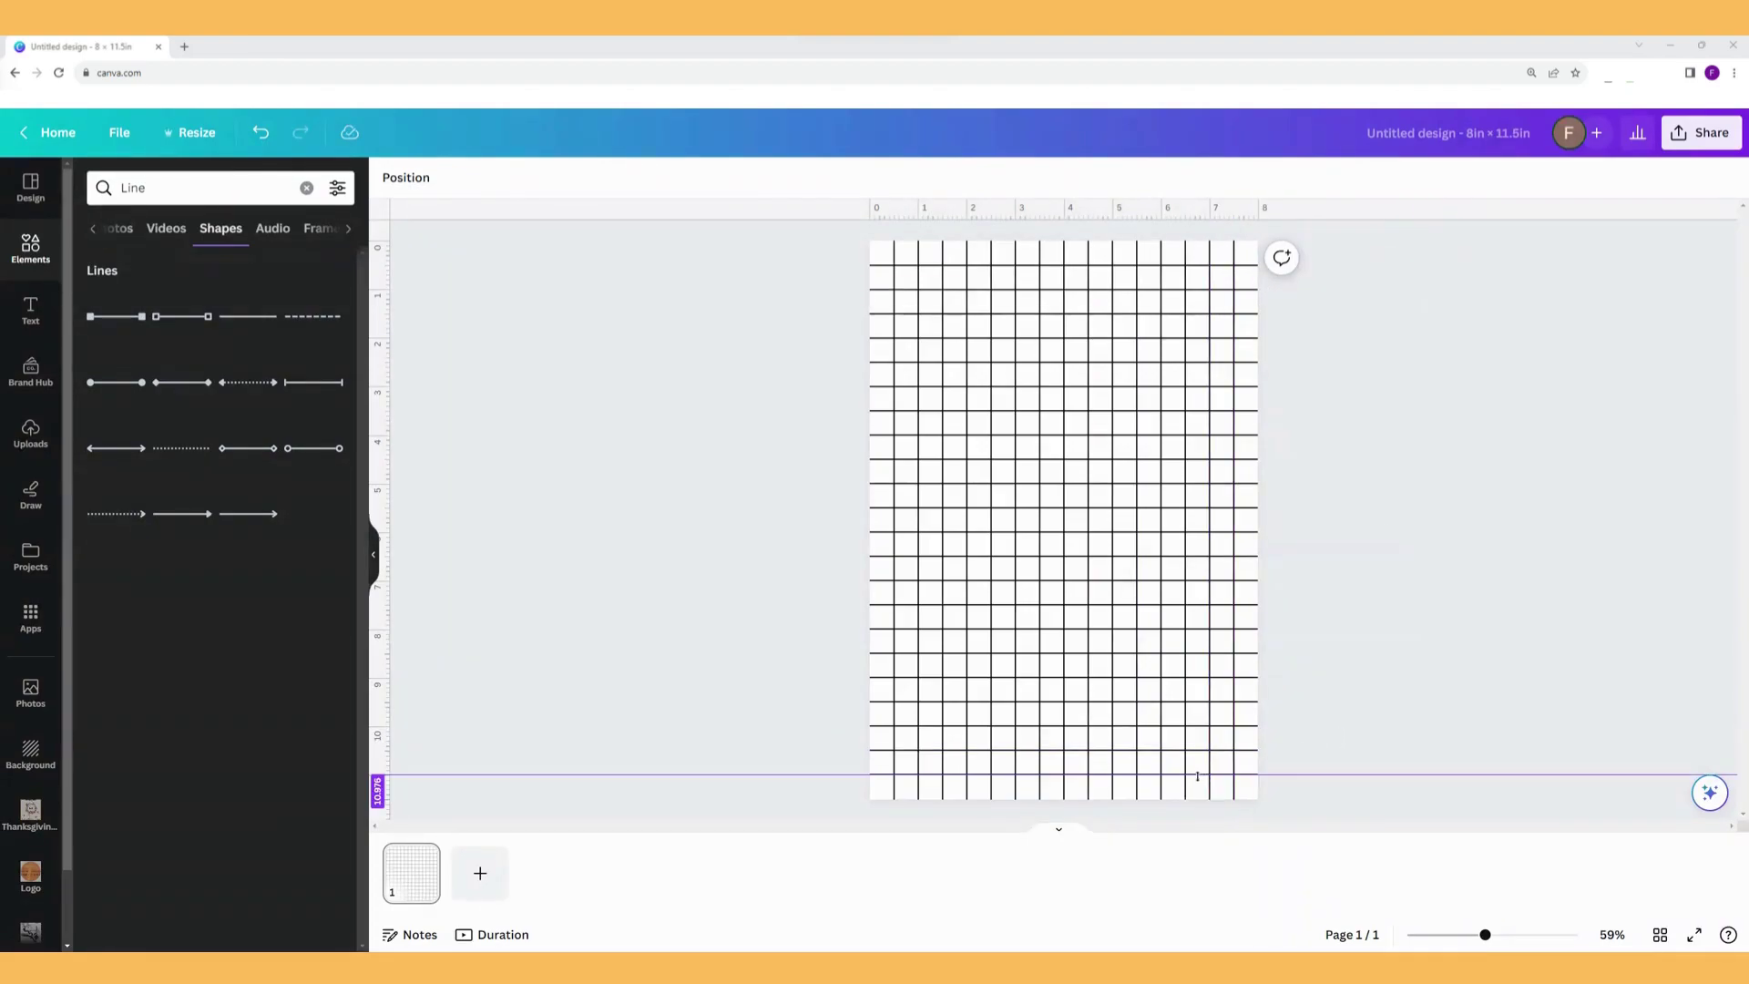
{"action": "left_click_drag", "start_coordinate": [1201, 774], "coordinate": [1200, 822]}
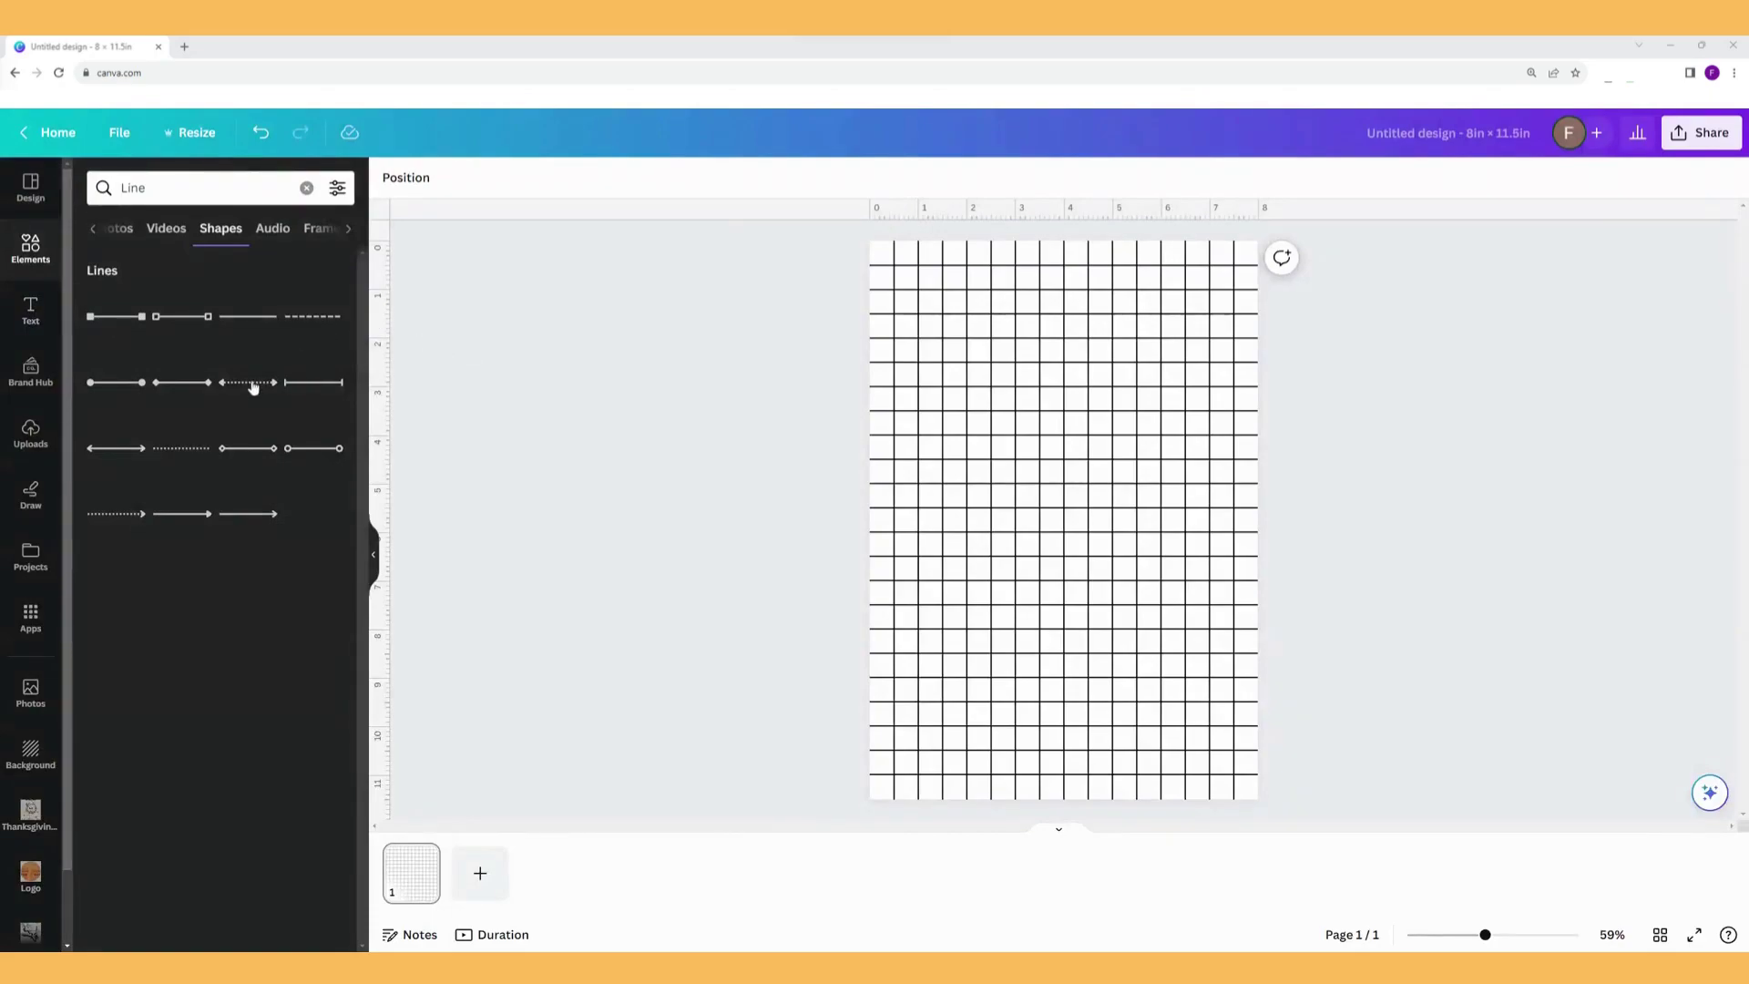
{"action": "left_click", "coordinate": [192, 451]}
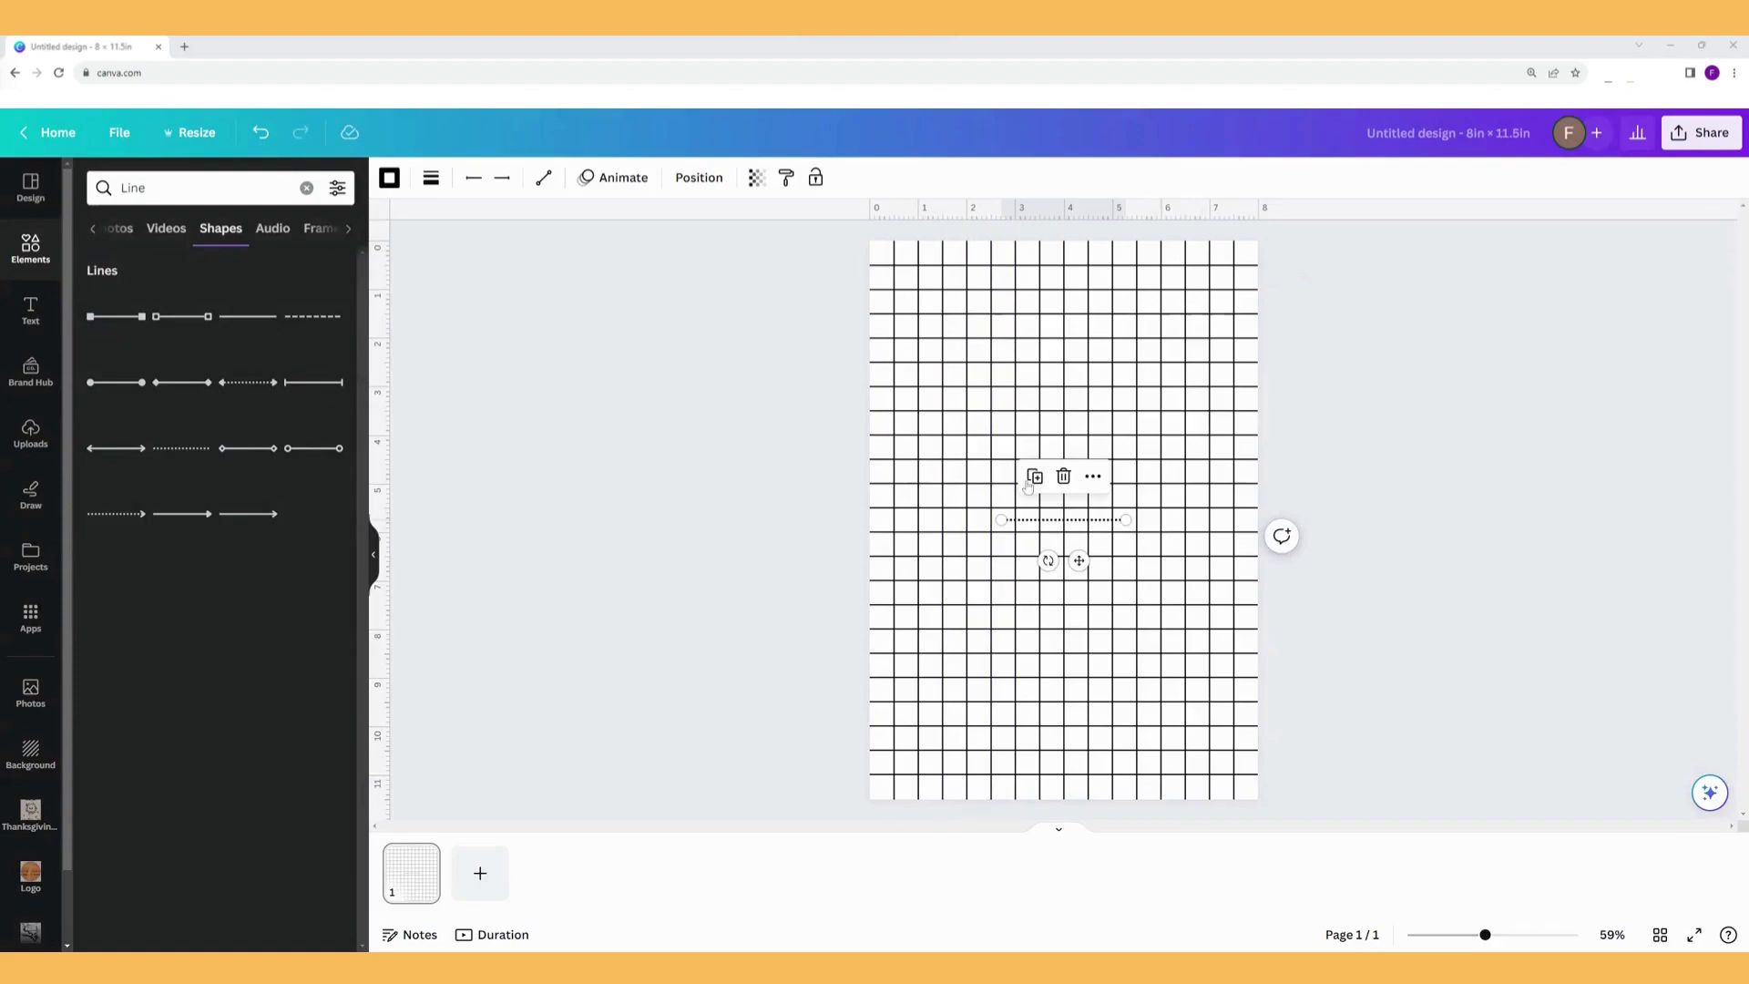
{"action": "left_click", "coordinate": [432, 180]}
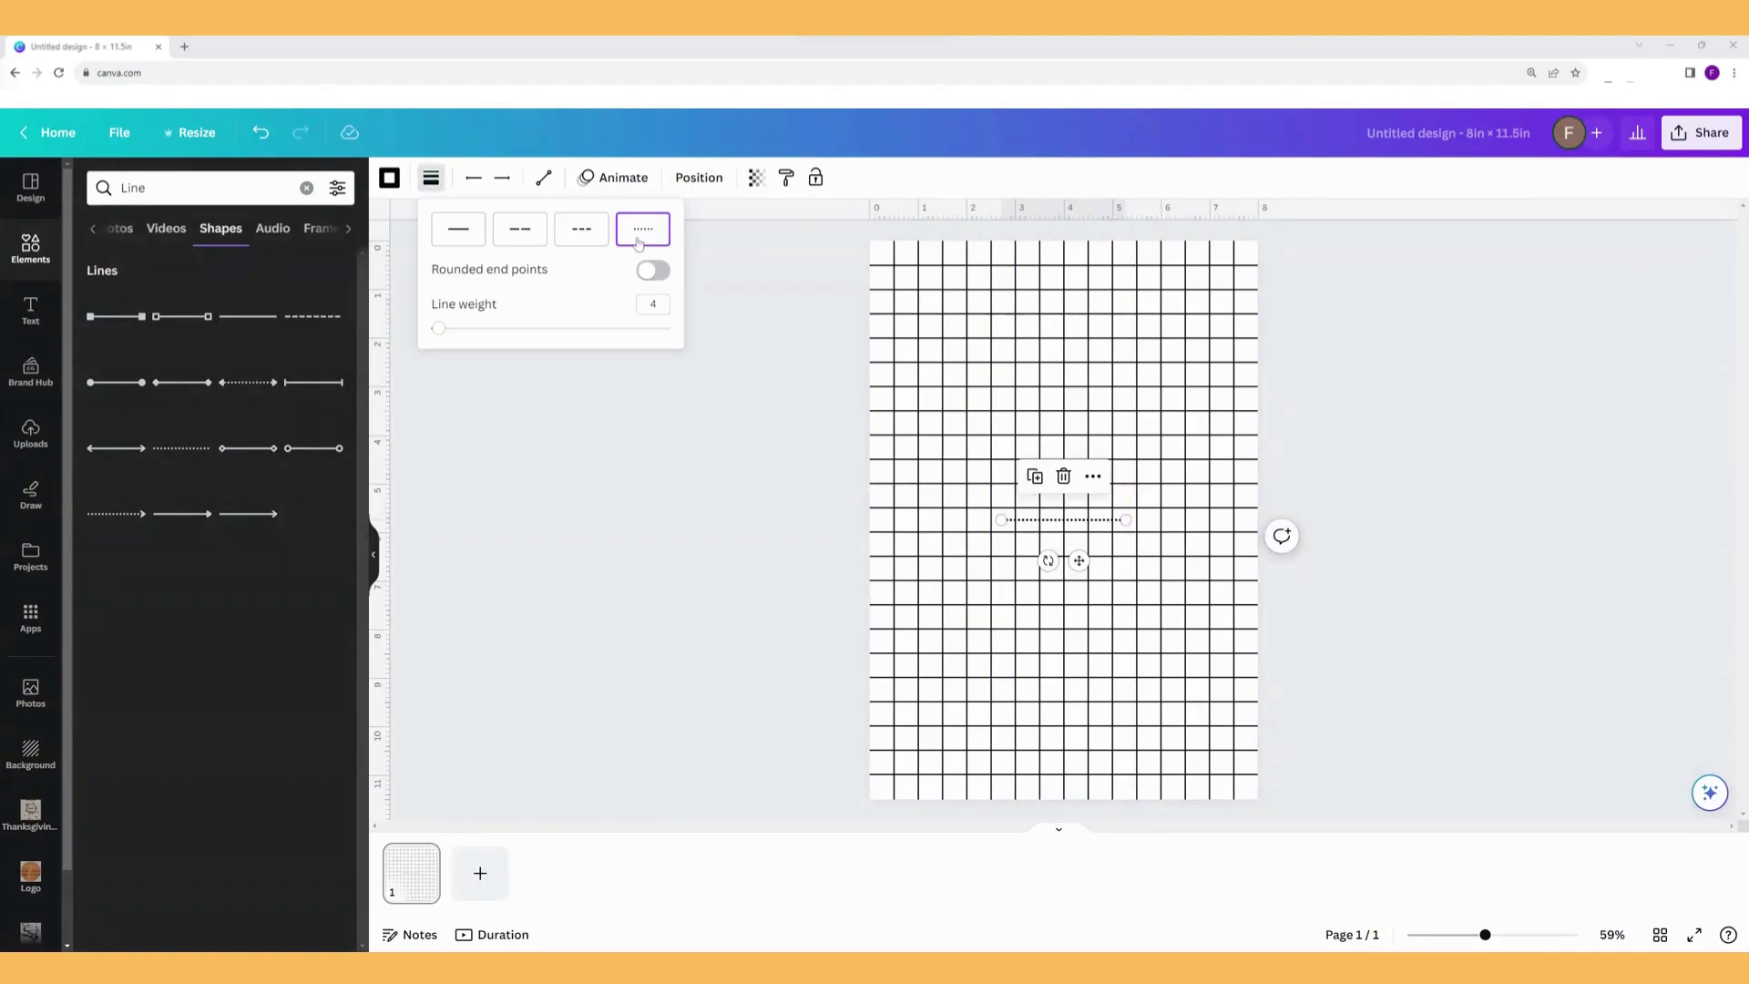
{"action": "left_click_drag", "start_coordinate": [1126, 520], "coordinate": [1281, 520]}
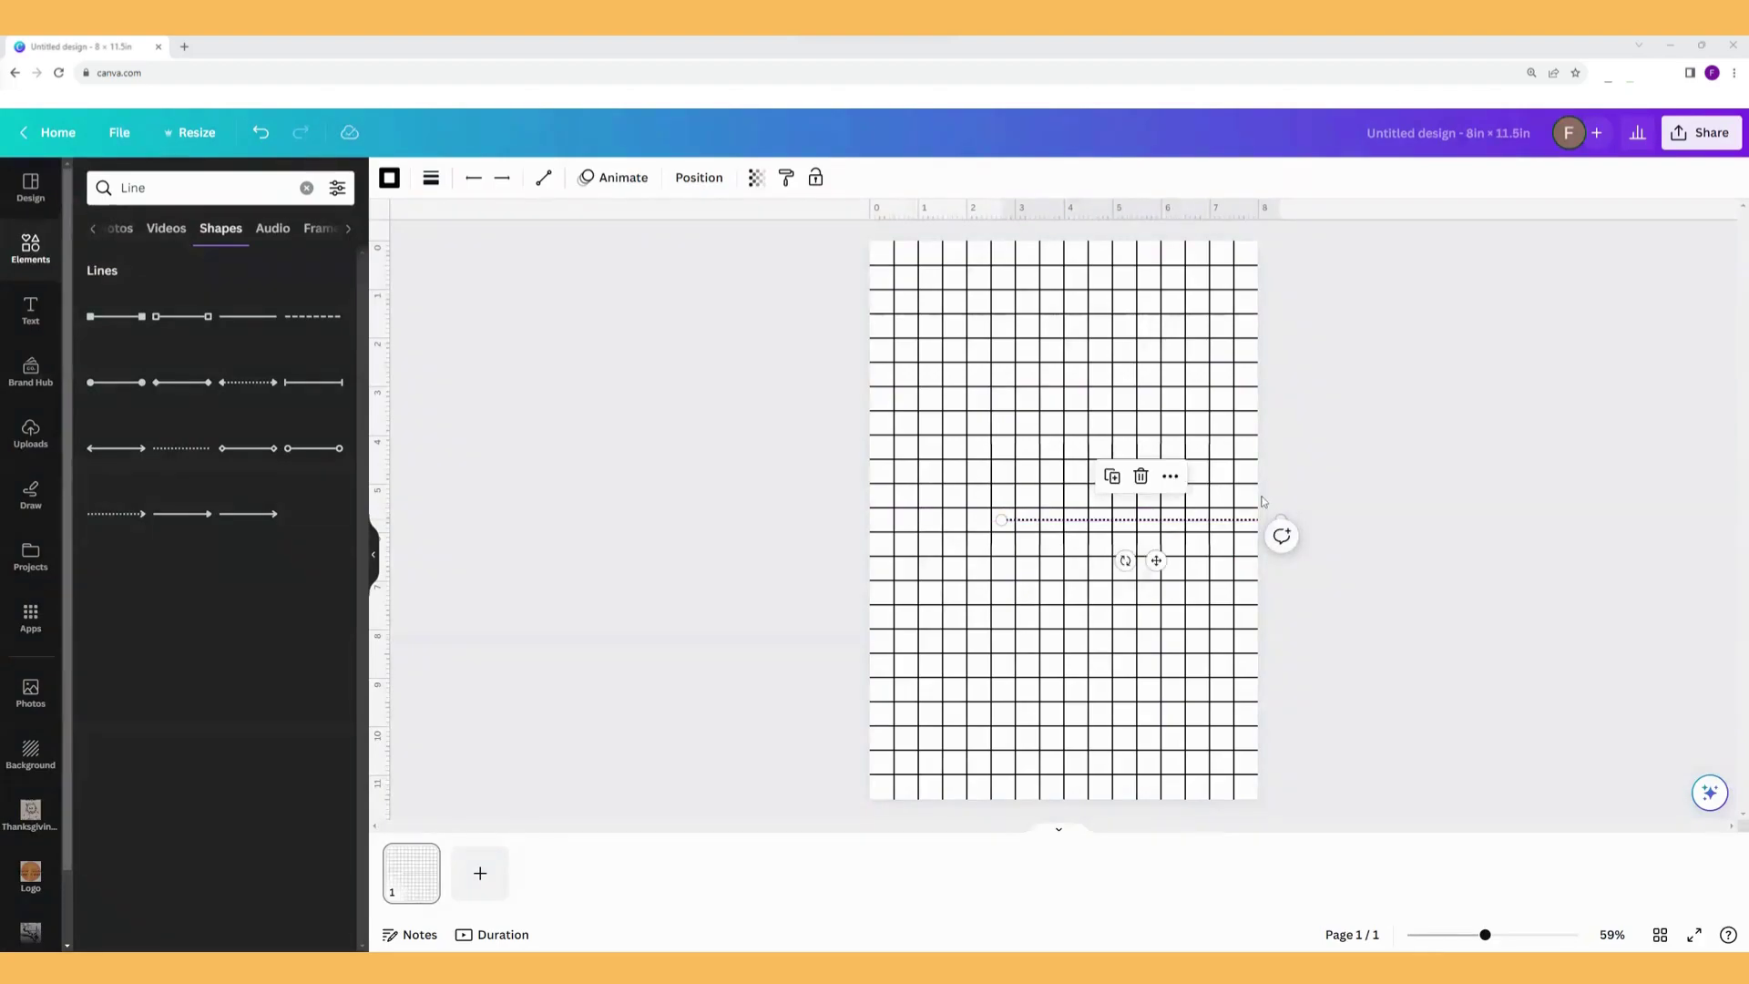
{"action": "key", "text": "Delete"}
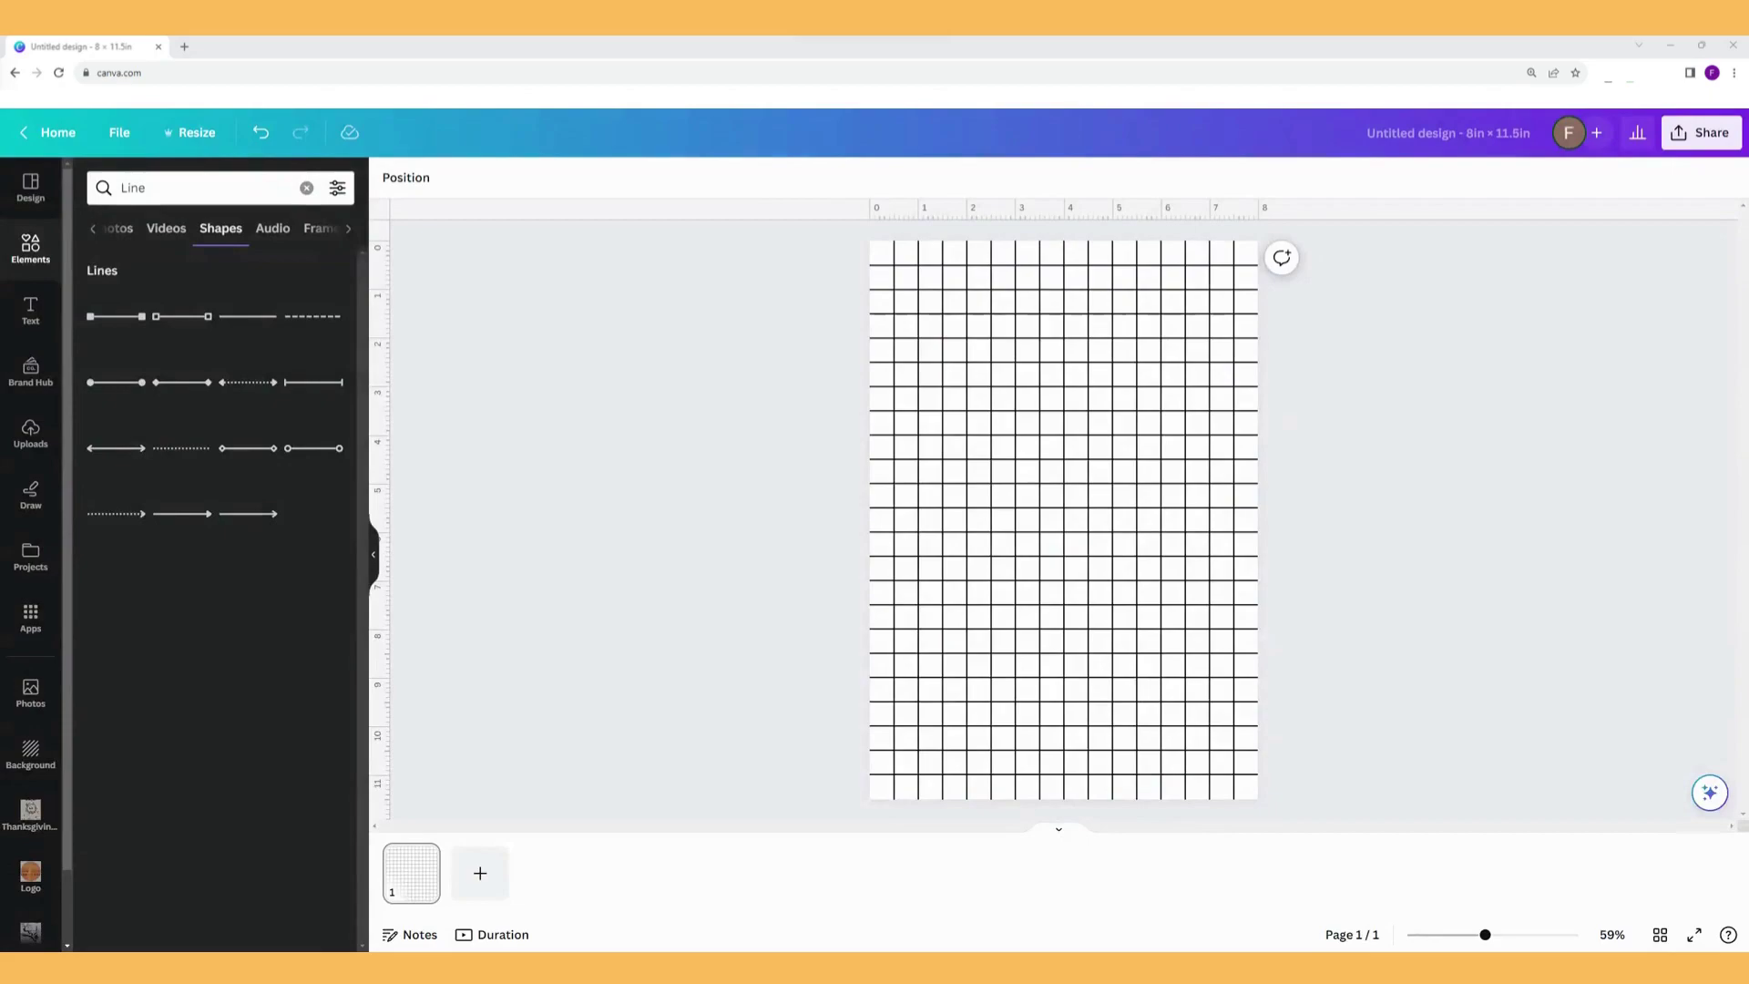
Add a circle shape found by searching 'circ' and shrink it to about 0.4 by 0.4.
{"action": "left_click", "coordinate": [131, 188]}
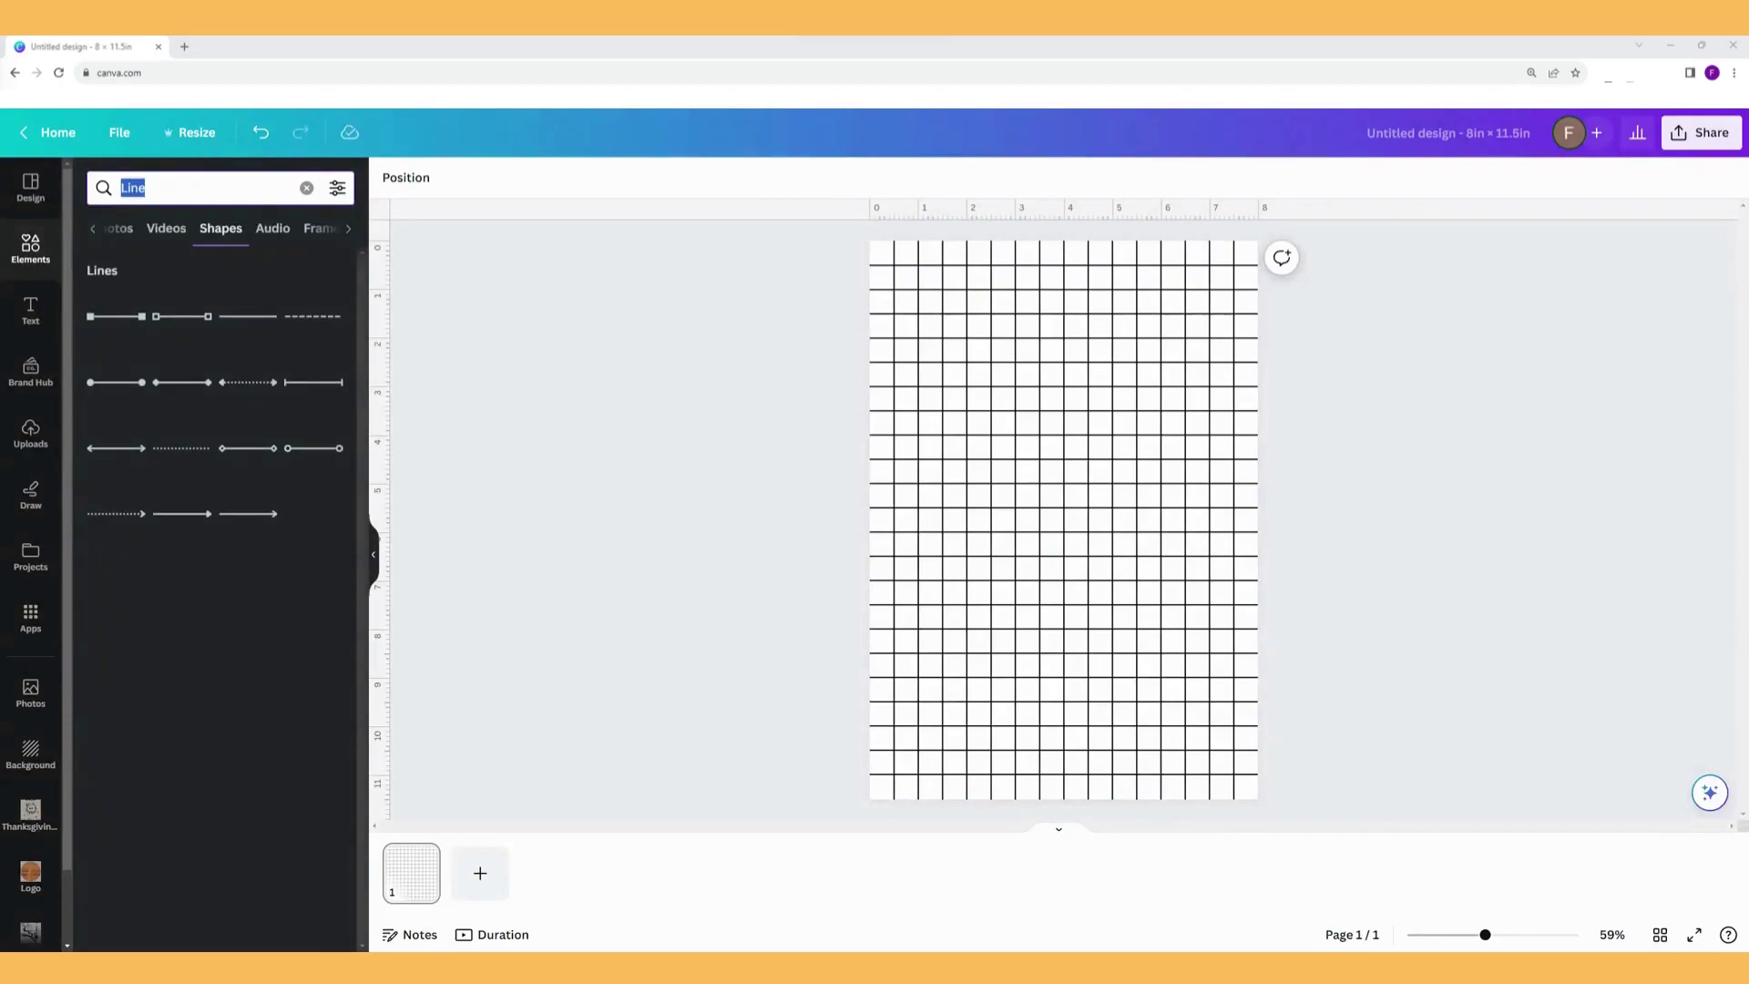
{"action": "type", "text": "circl"}
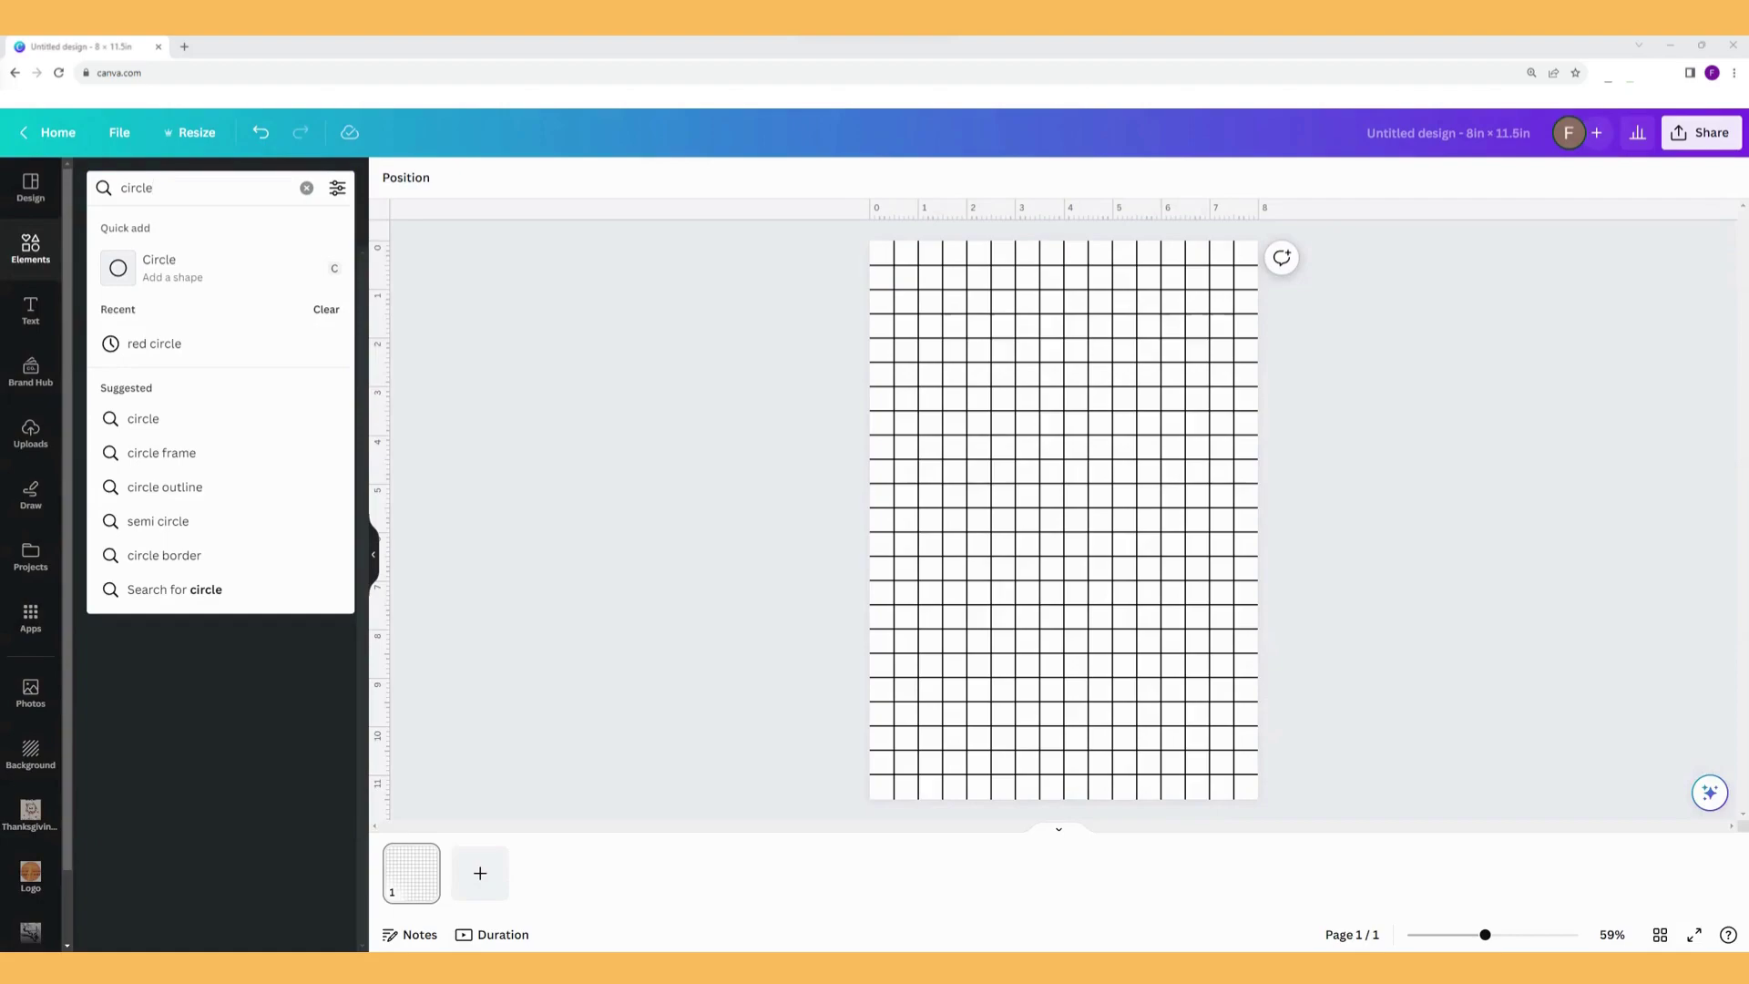
{"action": "key", "text": "Return"}
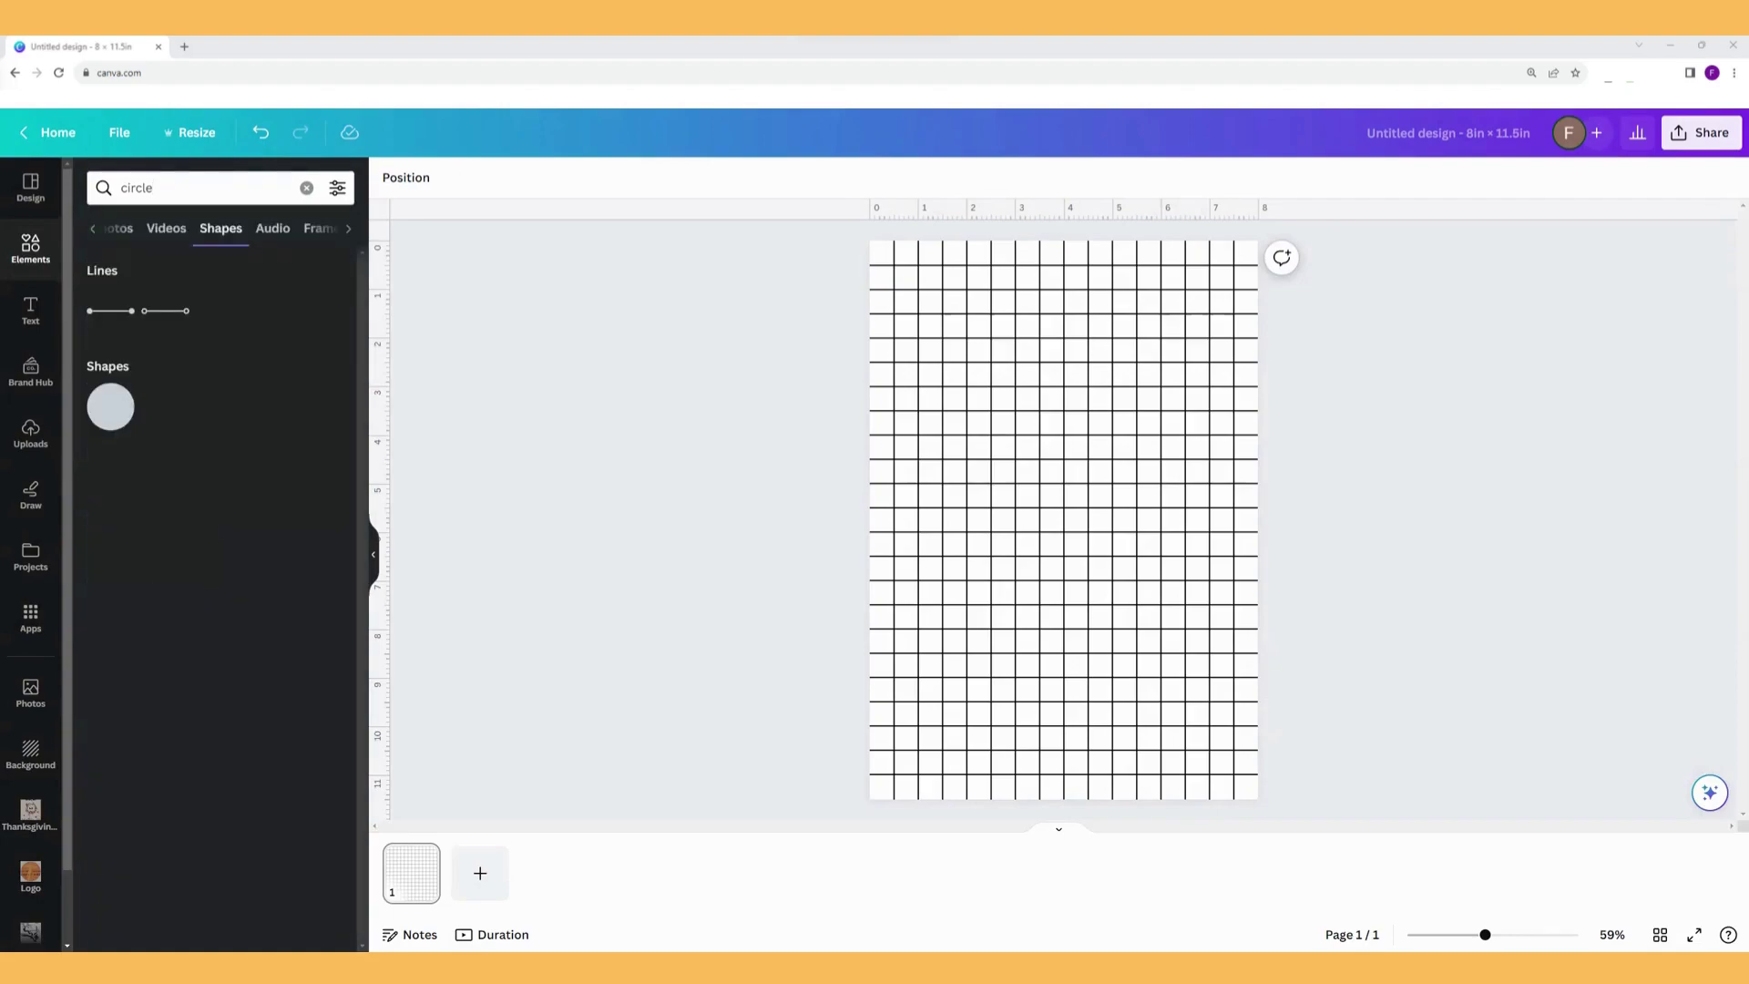
{"action": "left_click", "coordinate": [112, 405]}
{"action": "left_click_drag", "start_coordinate": [1124, 579], "coordinate": [1009, 467]}
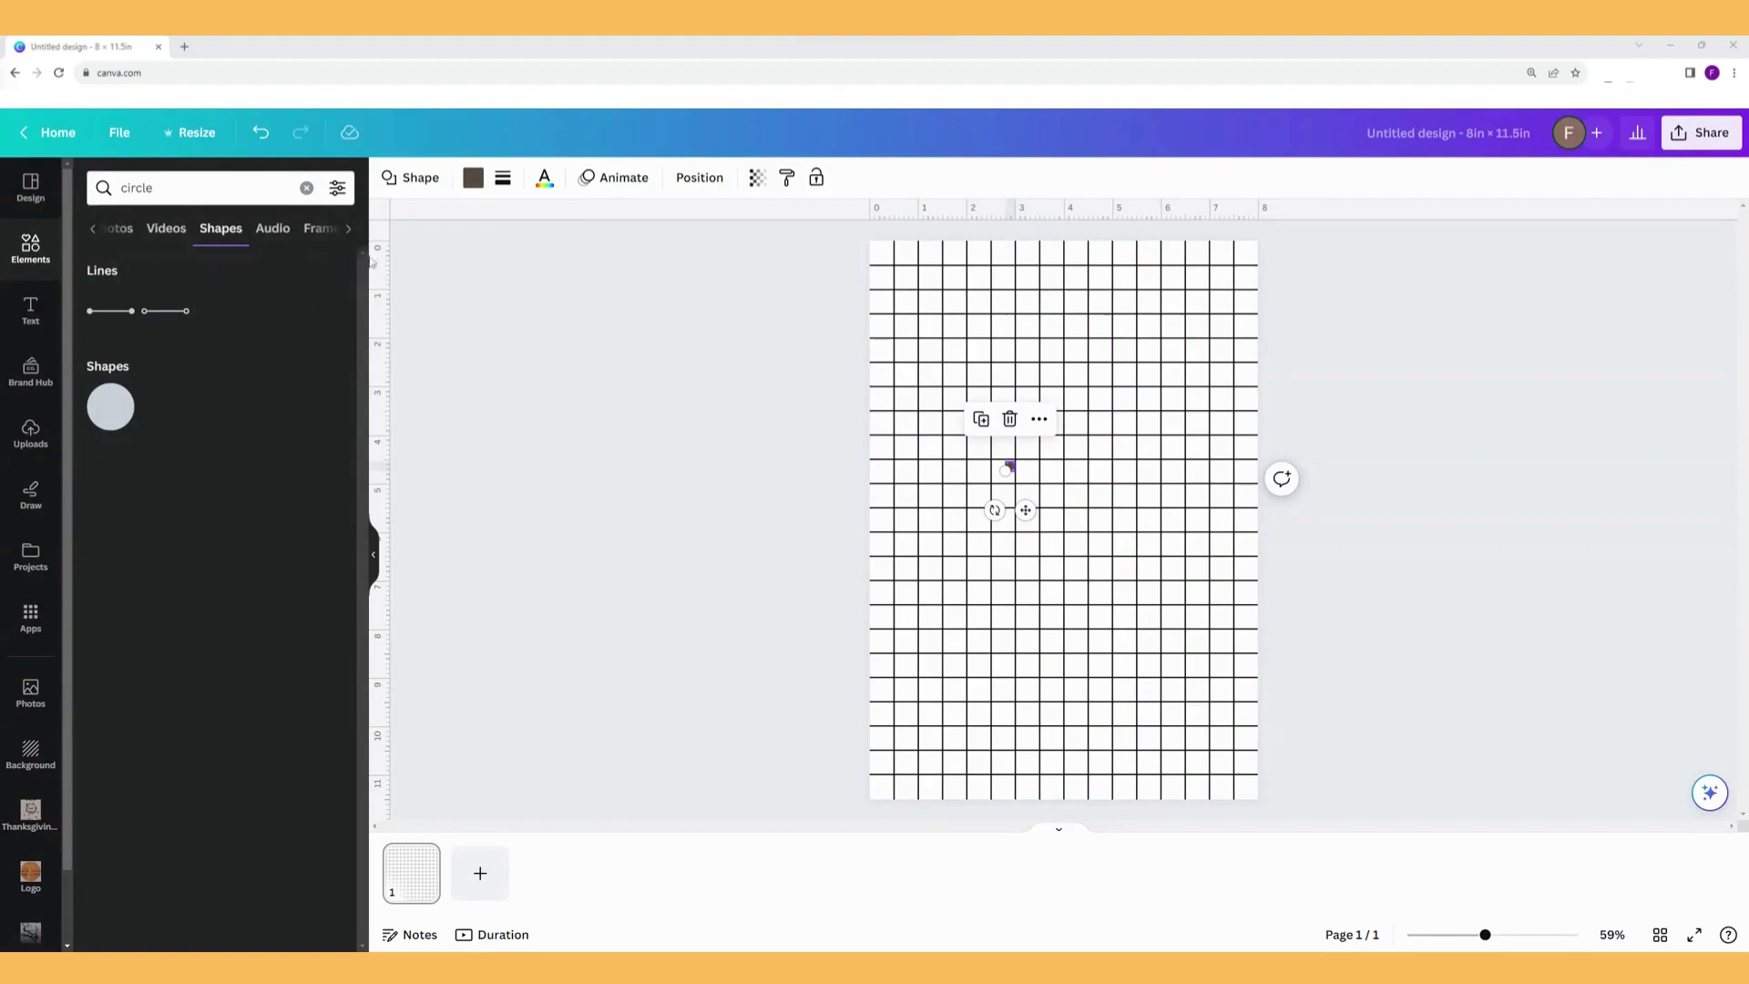
{"action": "left_click", "coordinate": [503, 180]}
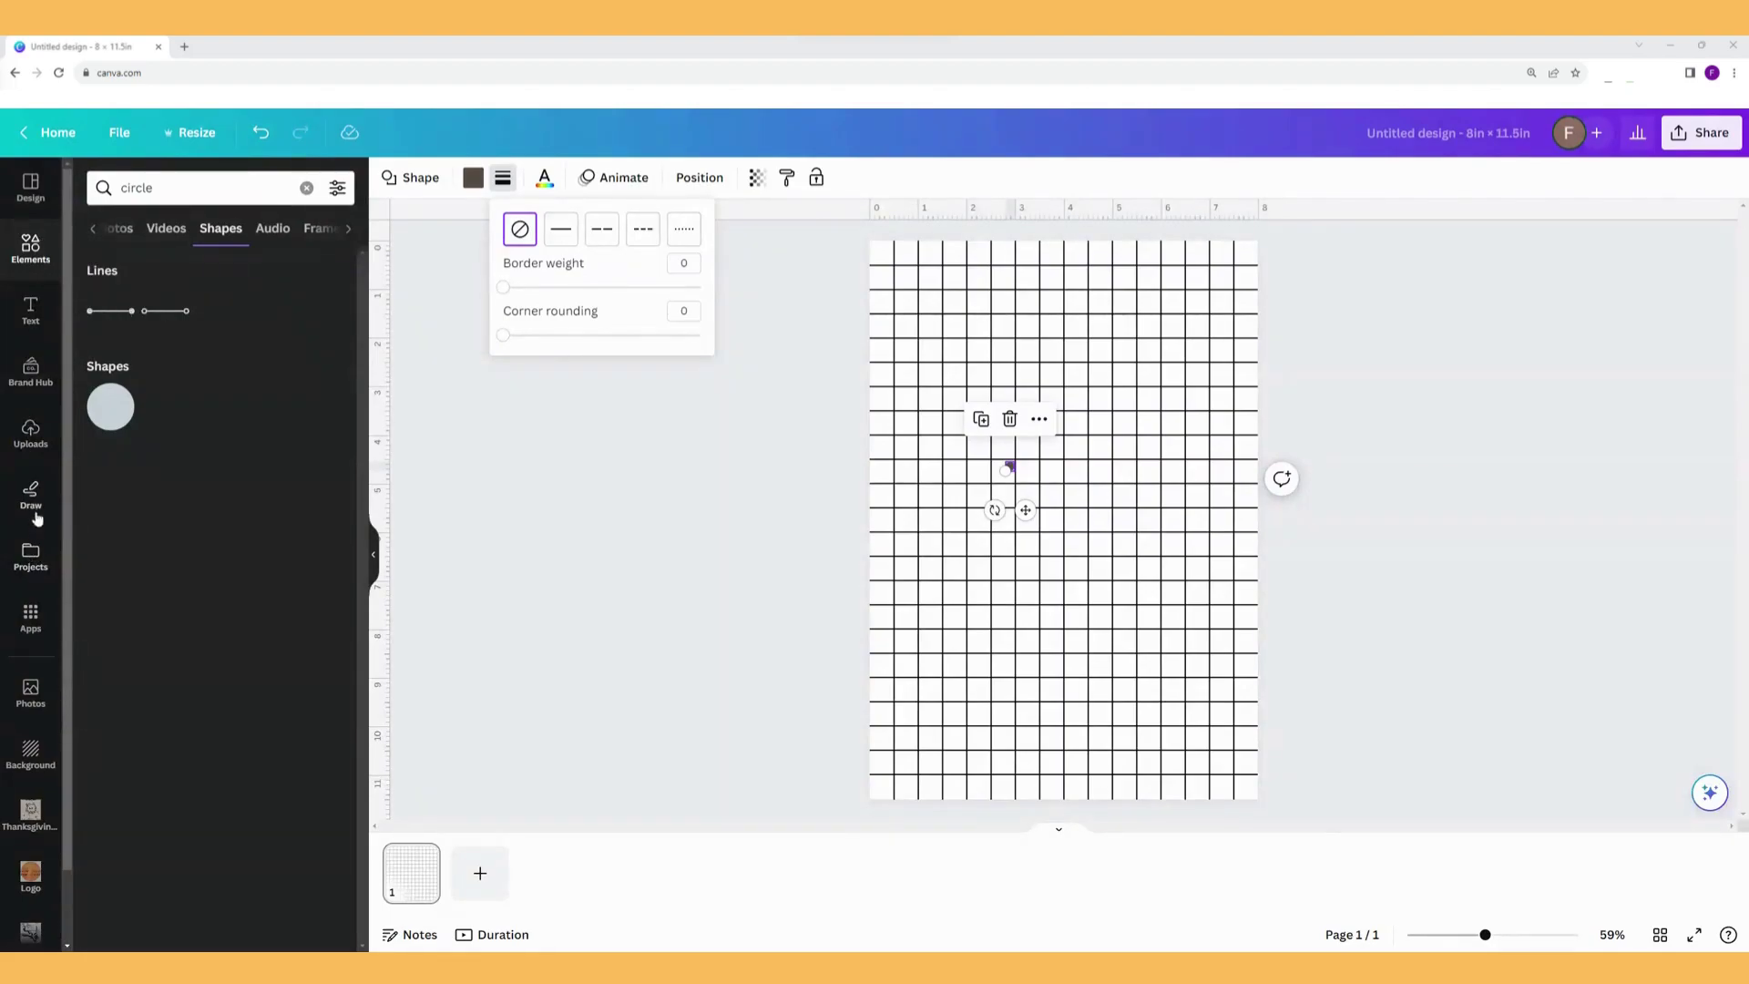
{"action": "left_click", "coordinate": [31, 312]}
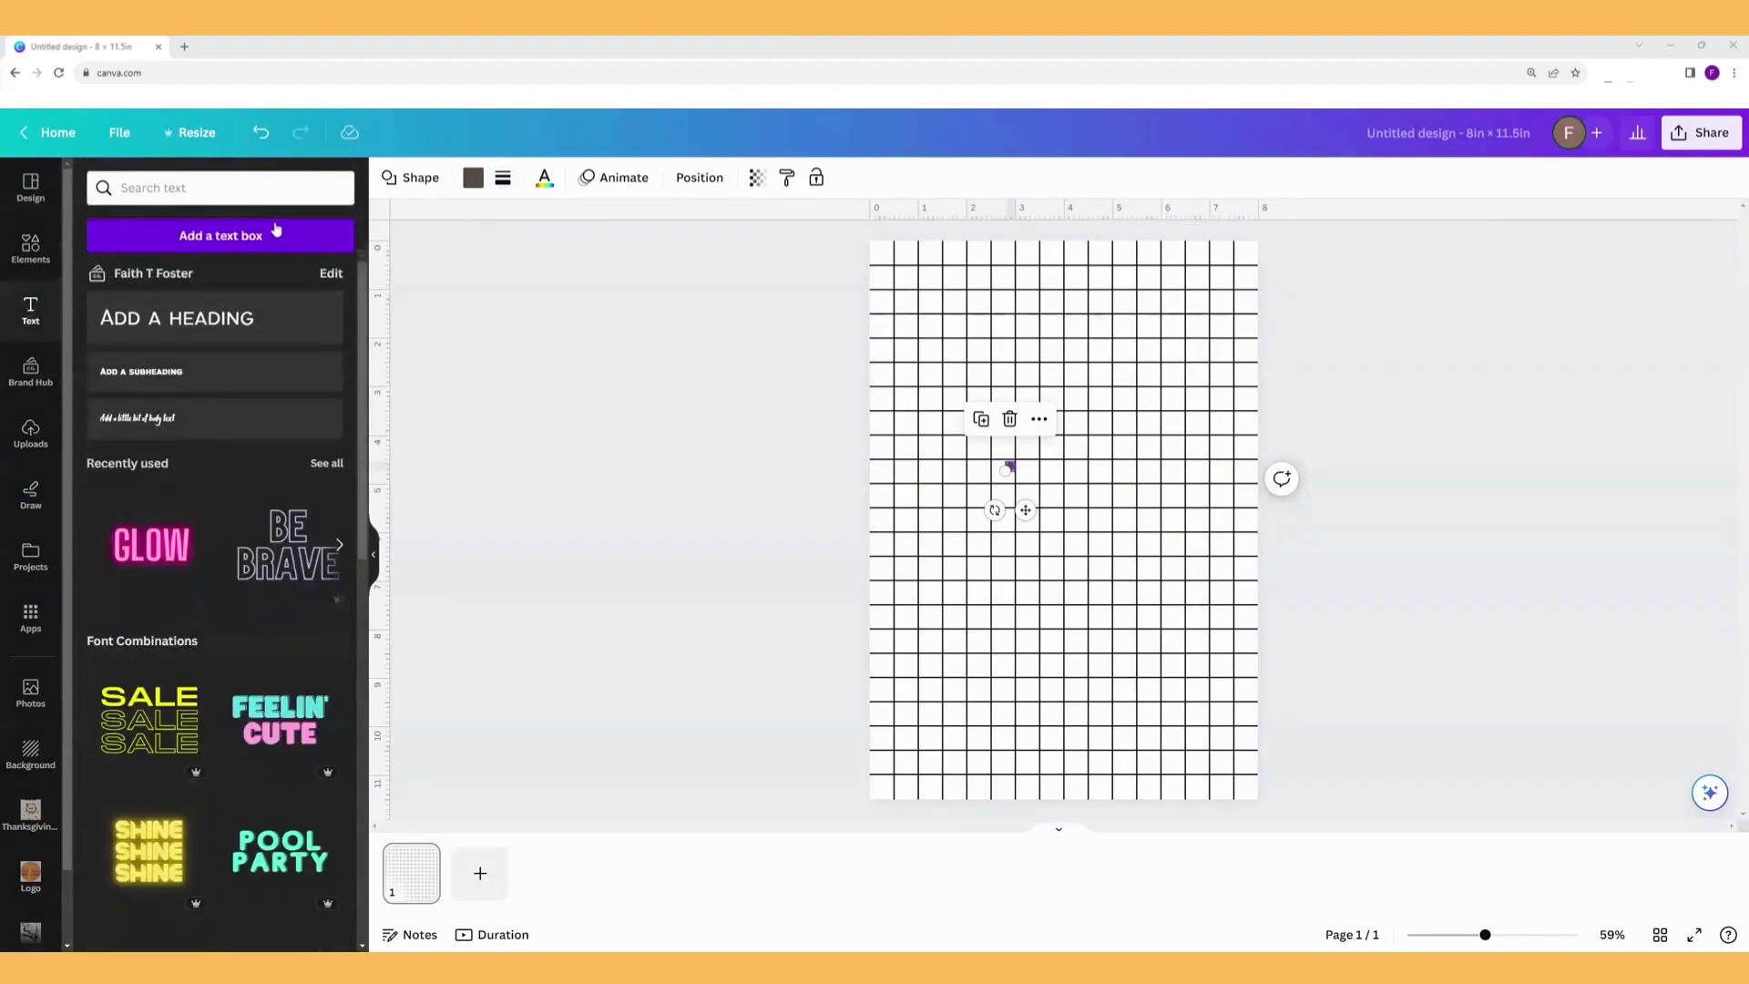
Add a paragraph text box and widen it to a single line.
{"action": "left_click", "coordinate": [216, 372]}
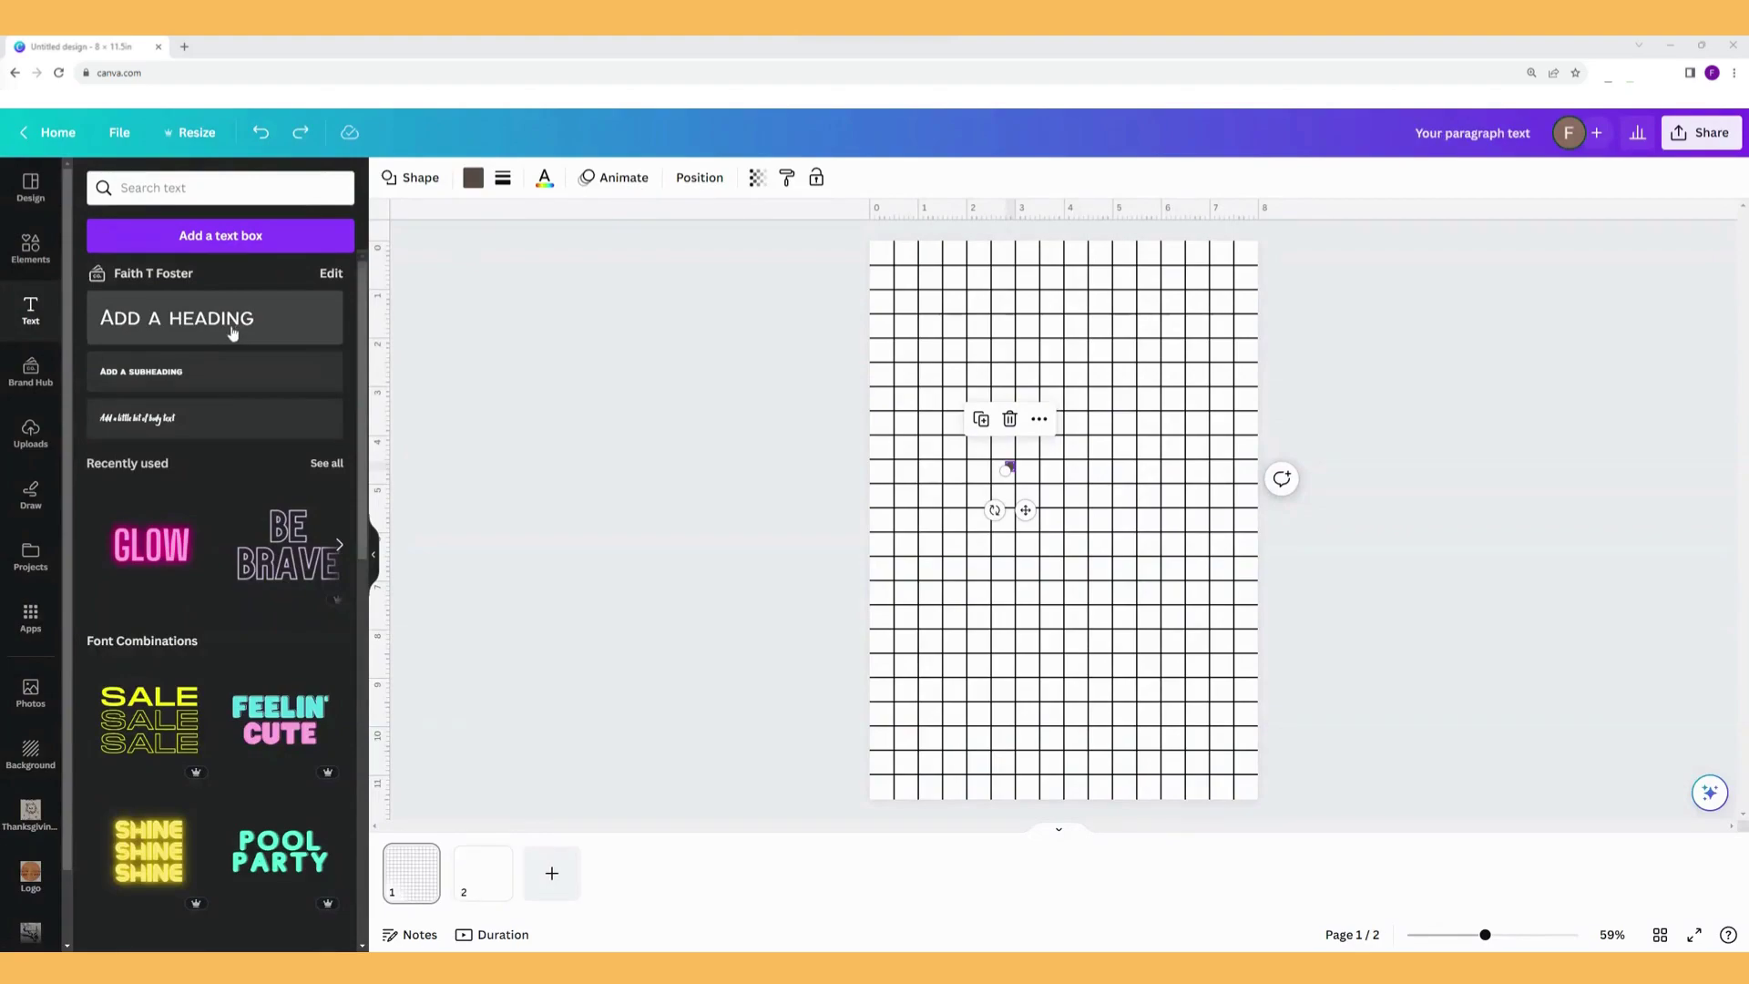
{"action": "left_click", "coordinate": [244, 239]}
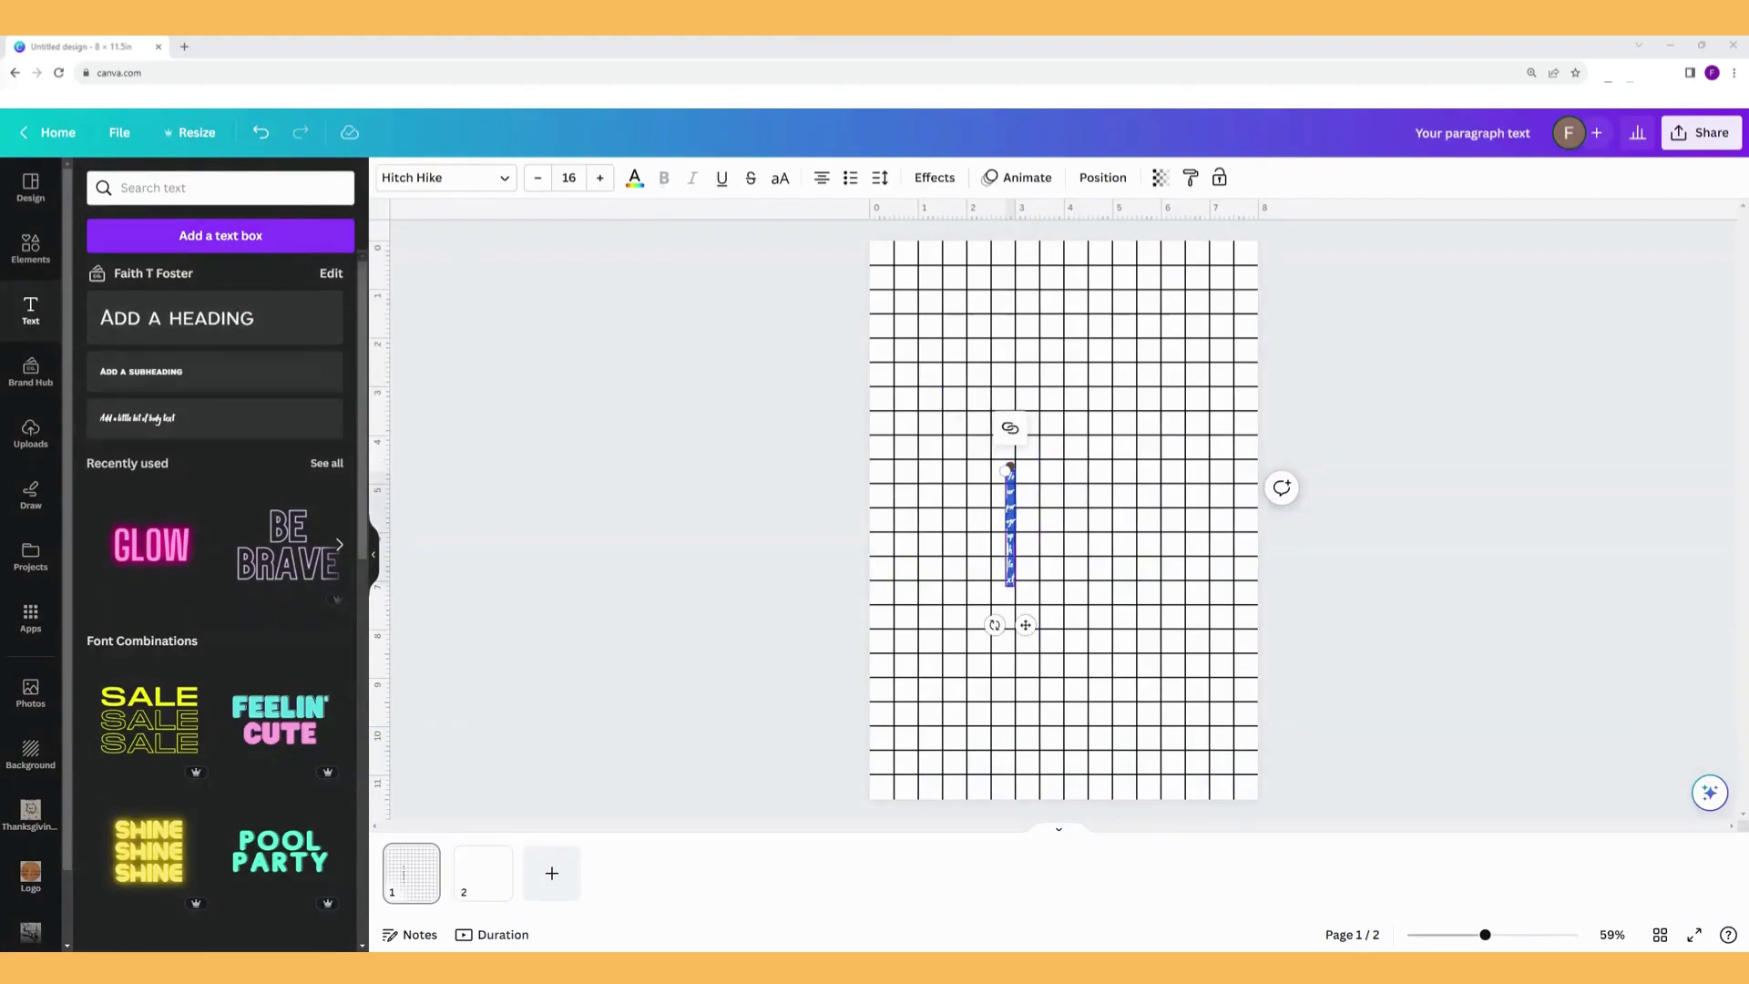
{"action": "left_click_drag", "start_coordinate": [1014, 525], "coordinate": [1122, 513]}
Fade the selected vertical and top grid lines to transparency 17.
{"action": "left_click_drag", "start_coordinate": [836, 244], "coordinate": [1311, 433]}
{"action": "left_click", "coordinate": [756, 177]}
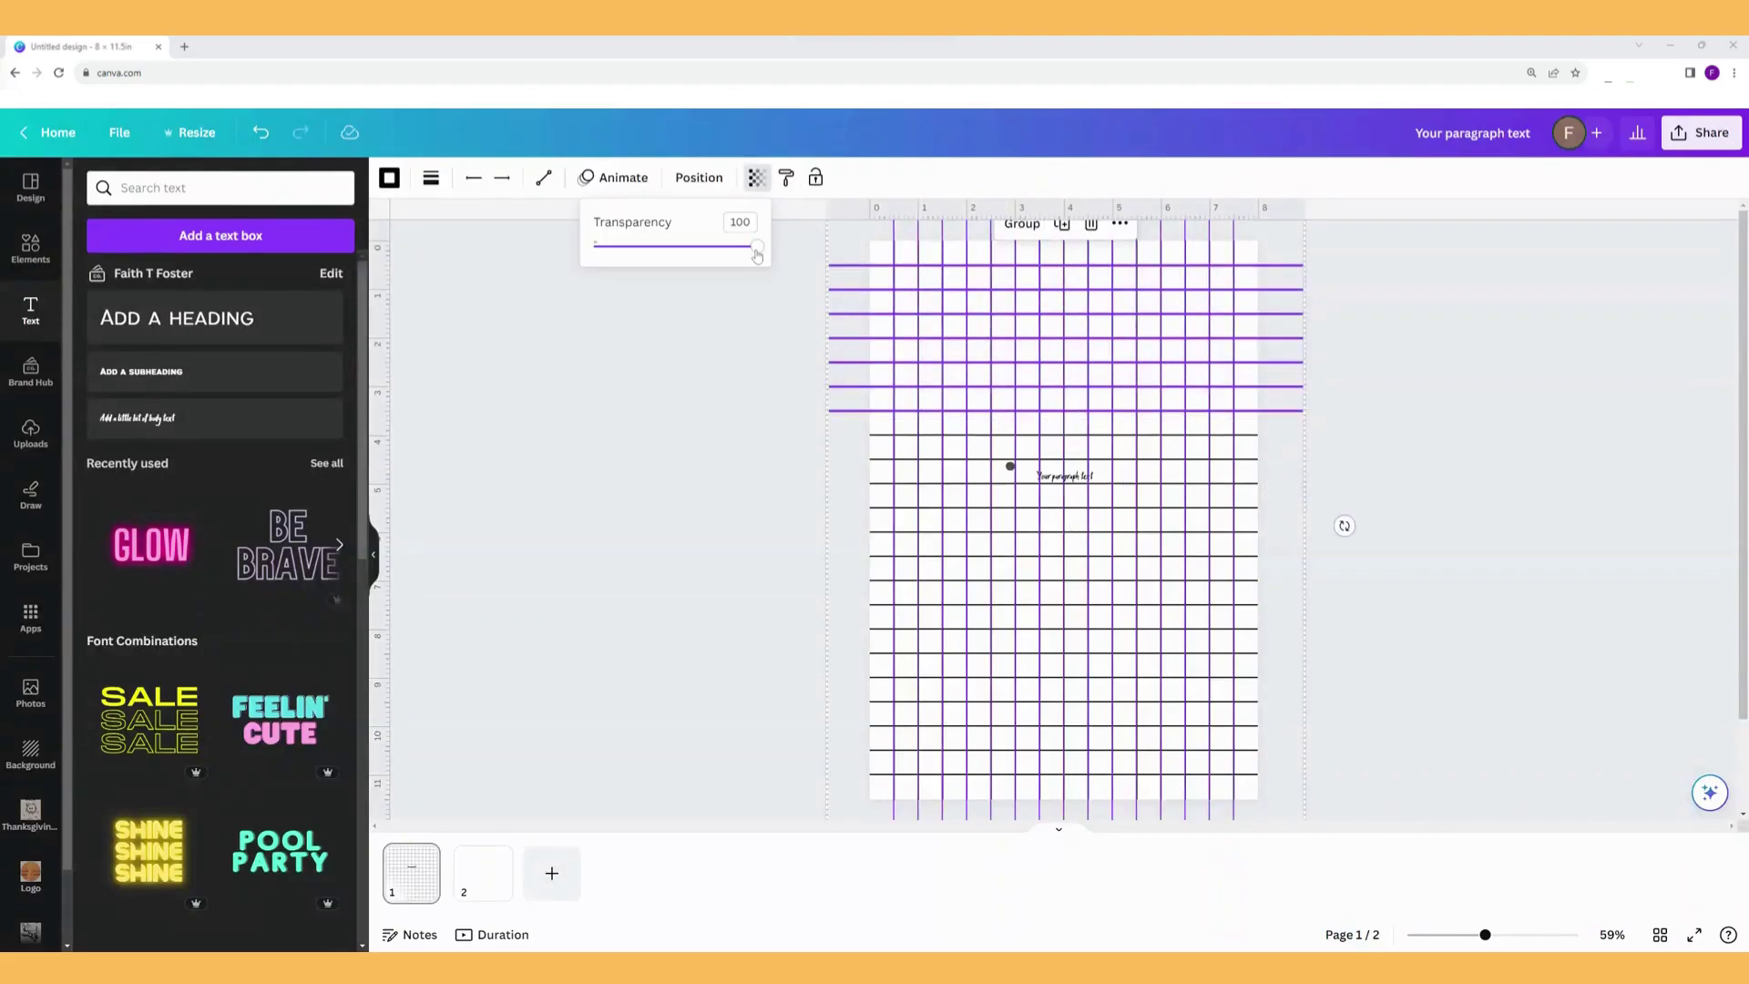
{"action": "left_click_drag", "start_coordinate": [757, 255], "coordinate": [608, 259]}
{"action": "left_click", "coordinate": [787, 346]}
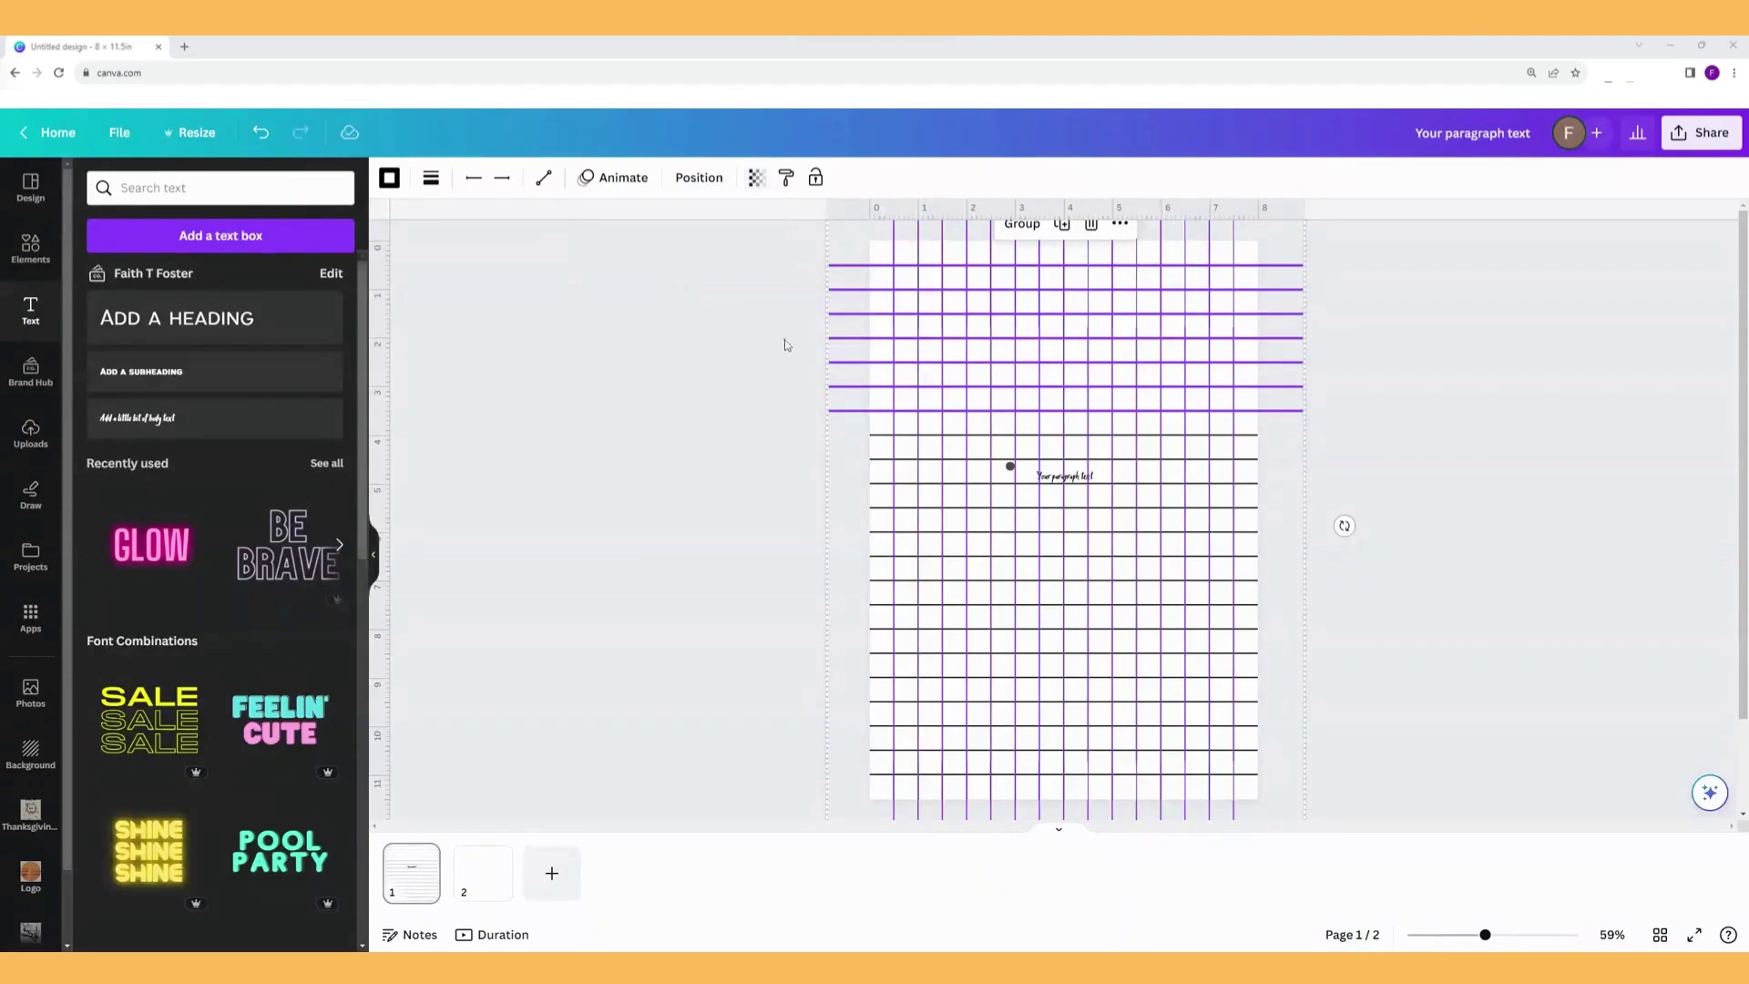
{"action": "left_click", "coordinate": [778, 423]}
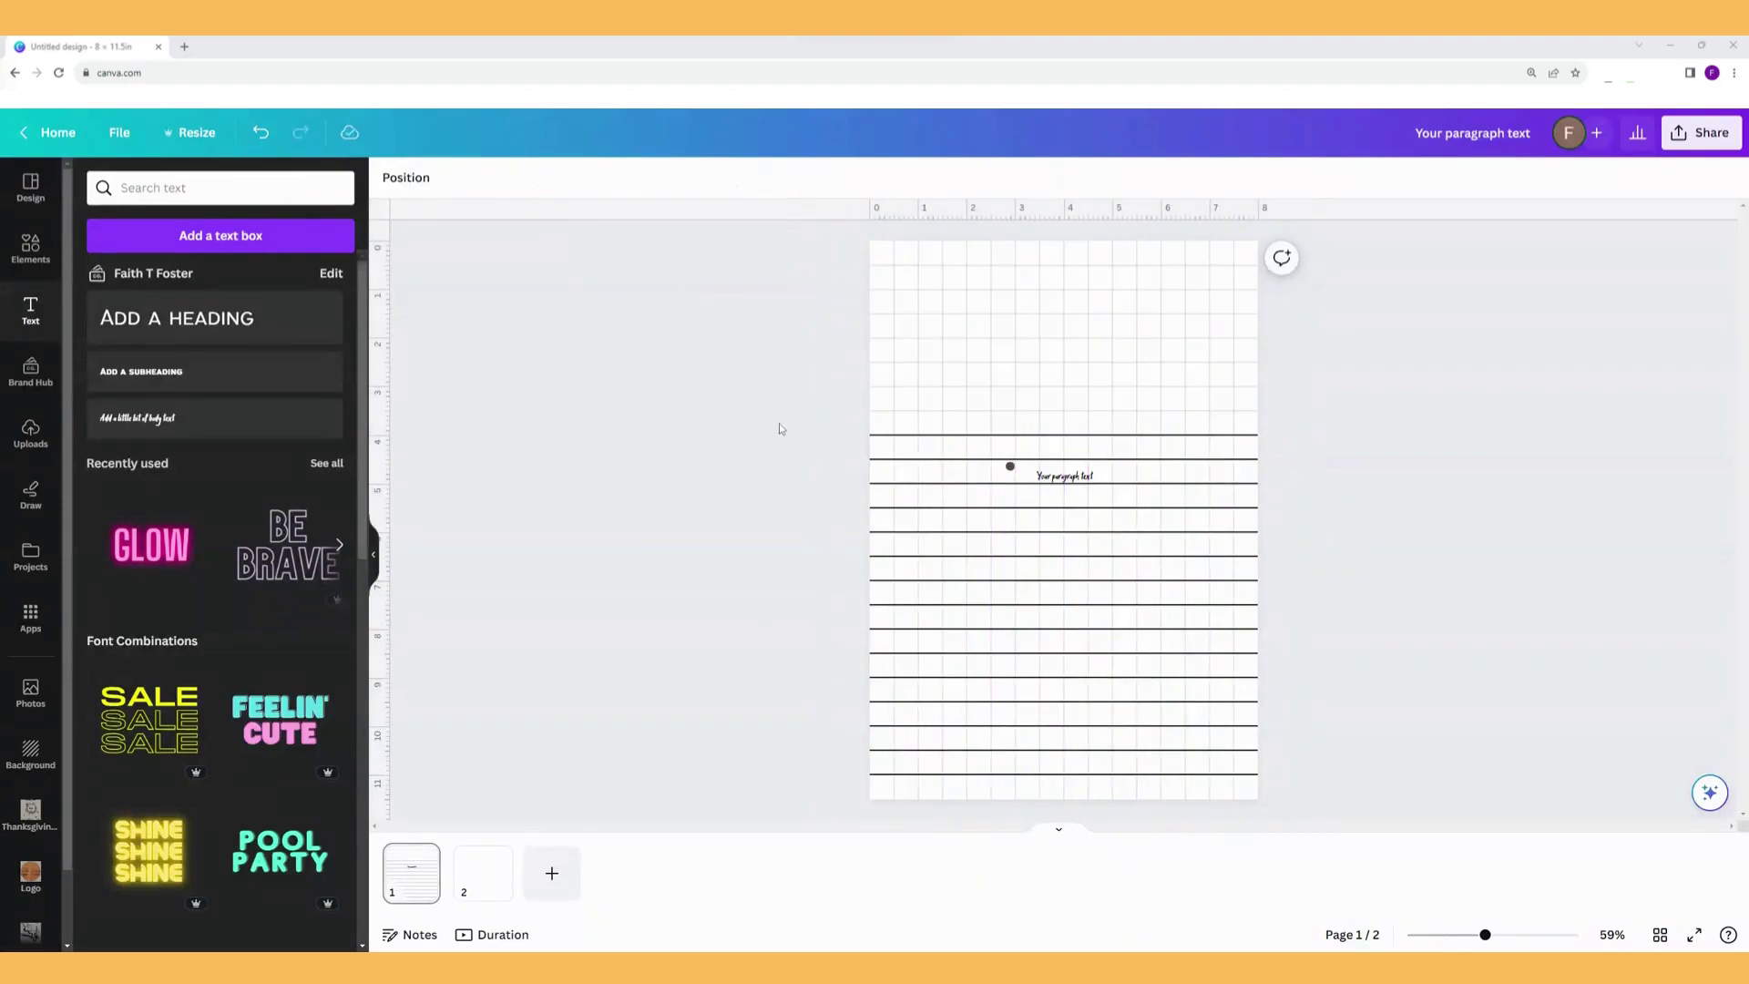
Move the text box to the top-left corner and make it orange in the London font.
{"action": "left_click_drag", "start_coordinate": [1052, 487], "coordinate": [921, 281]}
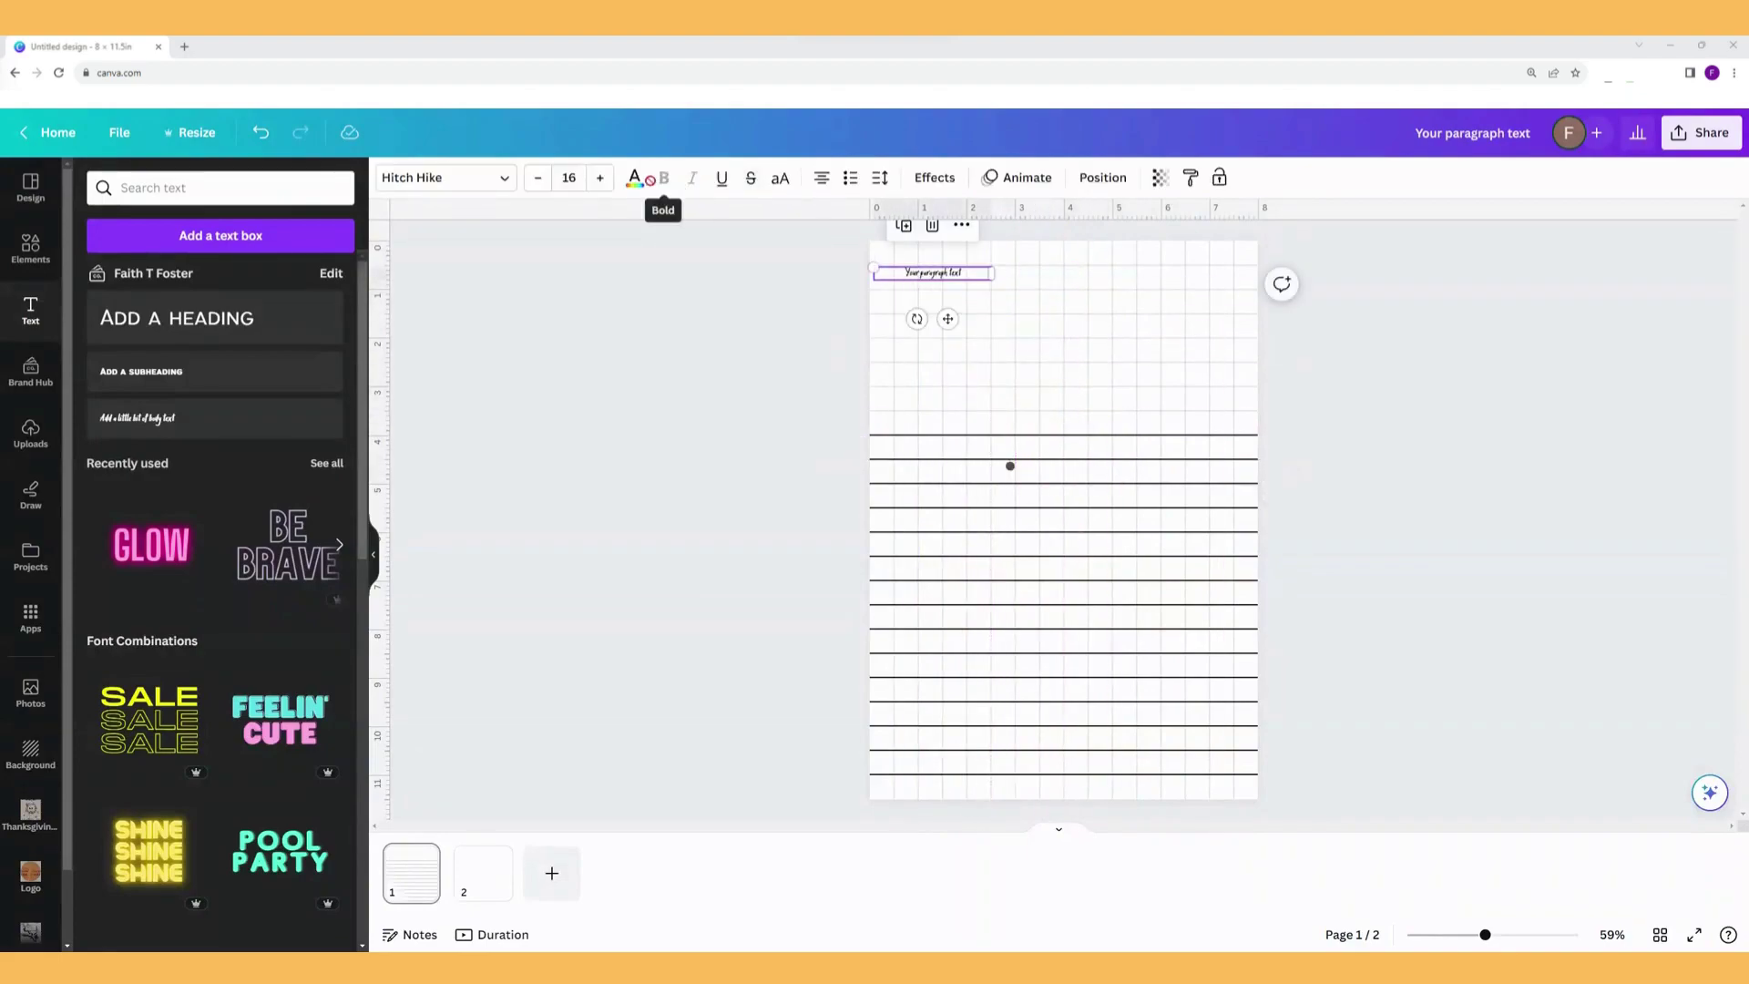
{"action": "left_click", "coordinate": [635, 176]}
{"action": "left_click", "coordinate": [151, 412]}
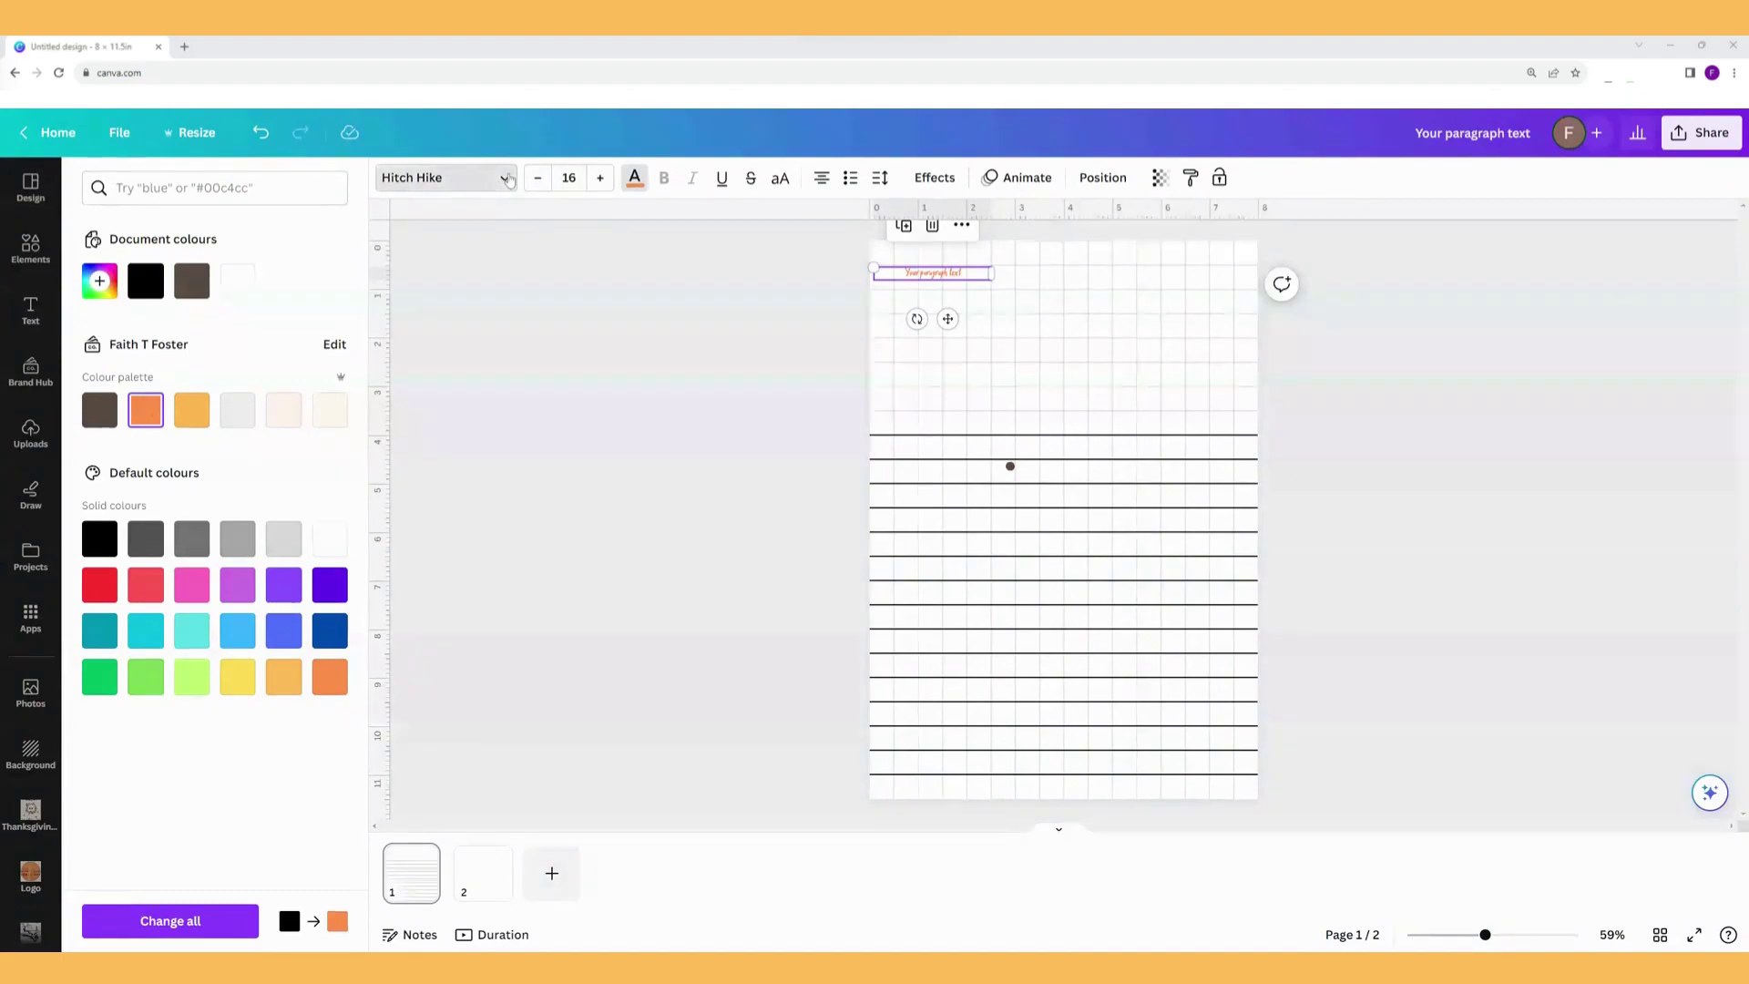
{"action": "left_click", "coordinate": [493, 179]}
{"action": "left_click", "coordinate": [194, 305]}
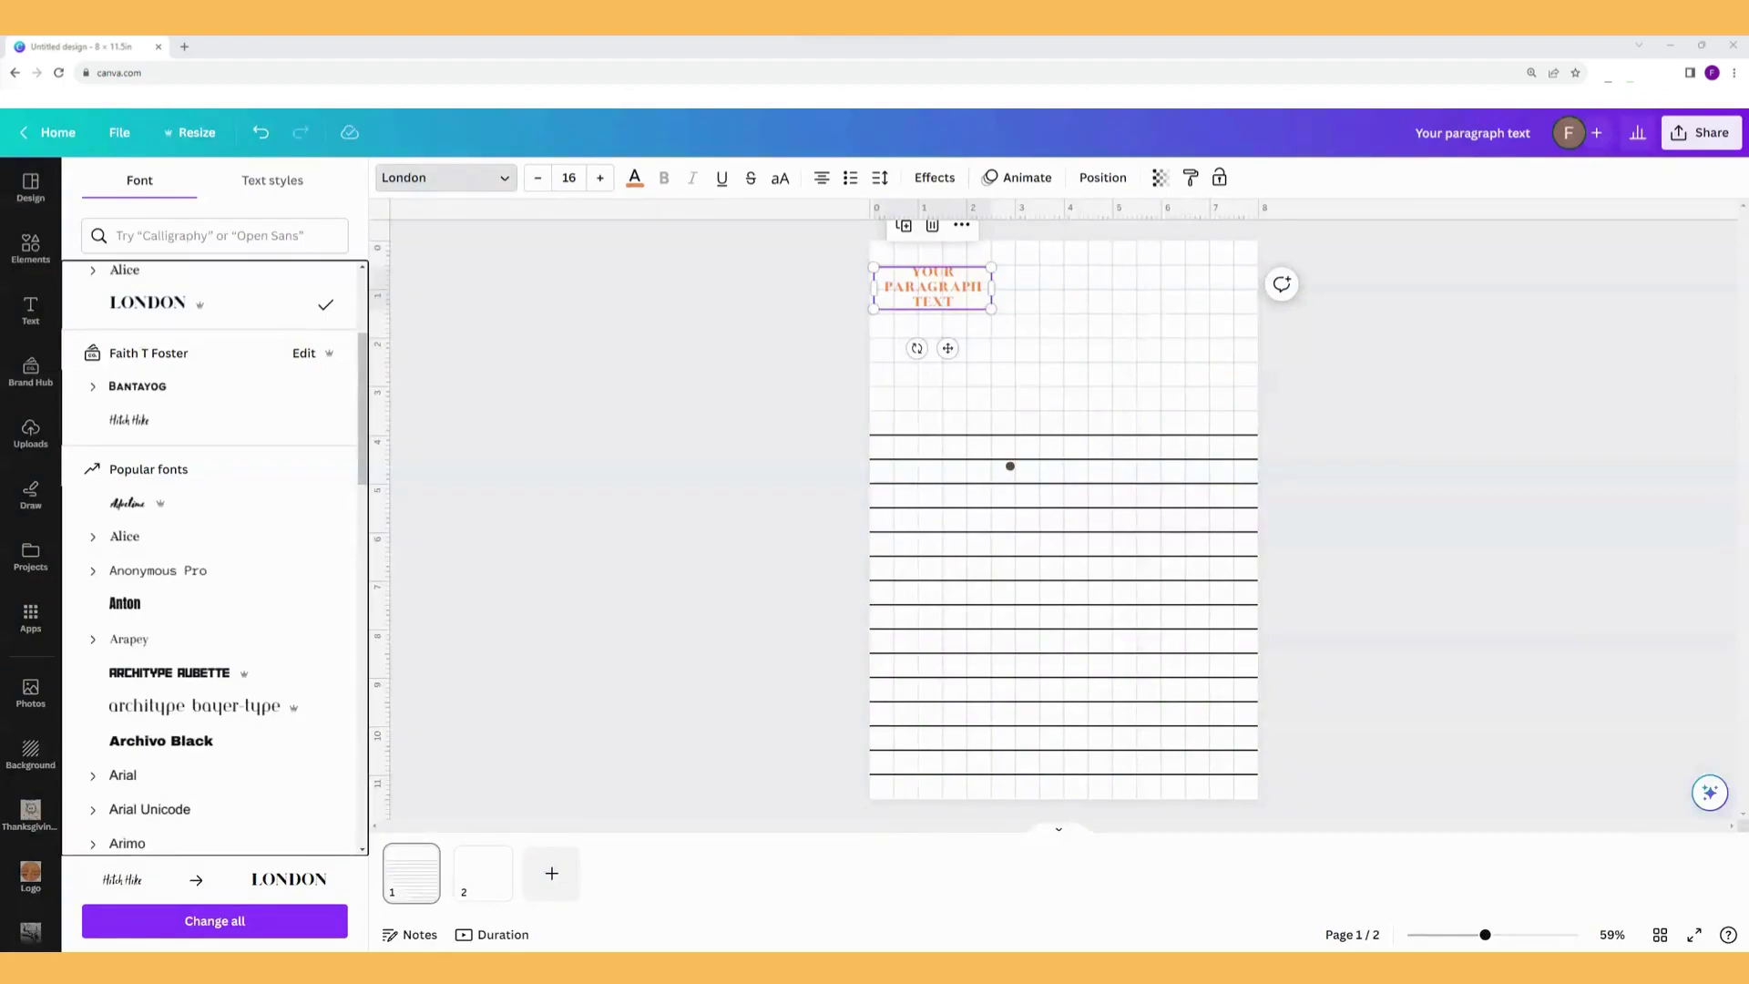
Delete the placeholder text and select what remains inside the box.
{"action": "double_click", "coordinate": [972, 296]}
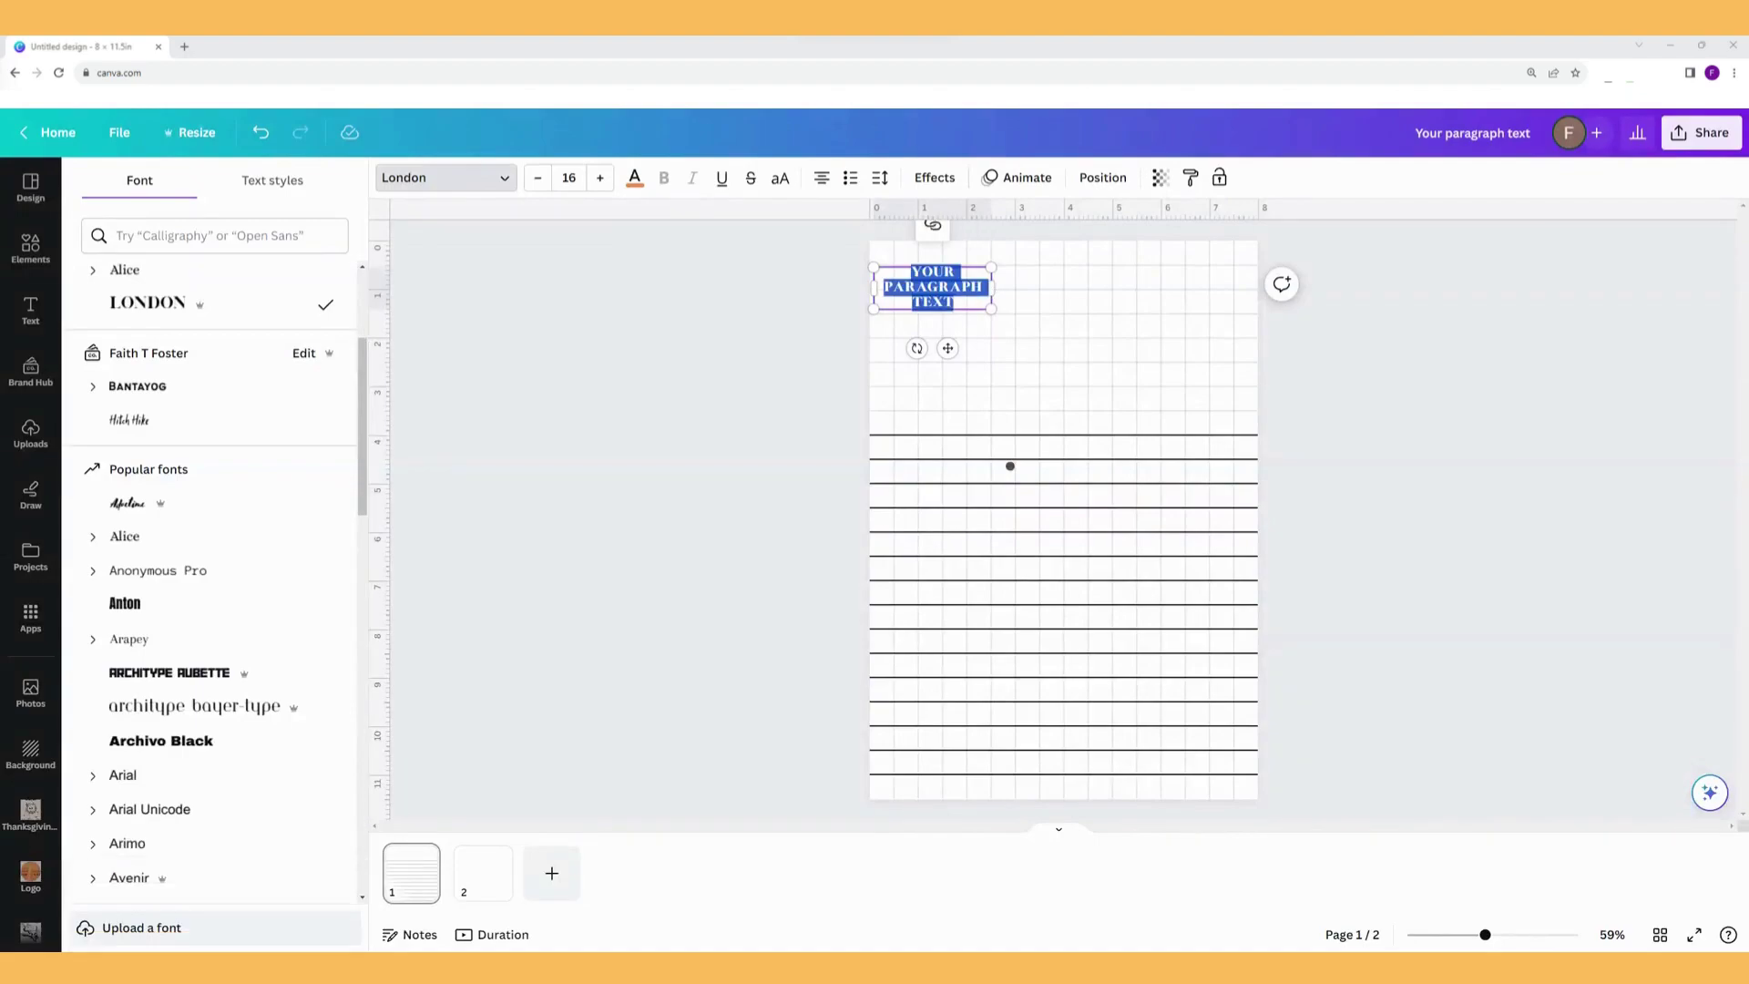
{"action": "key", "text": "BackSpace"}
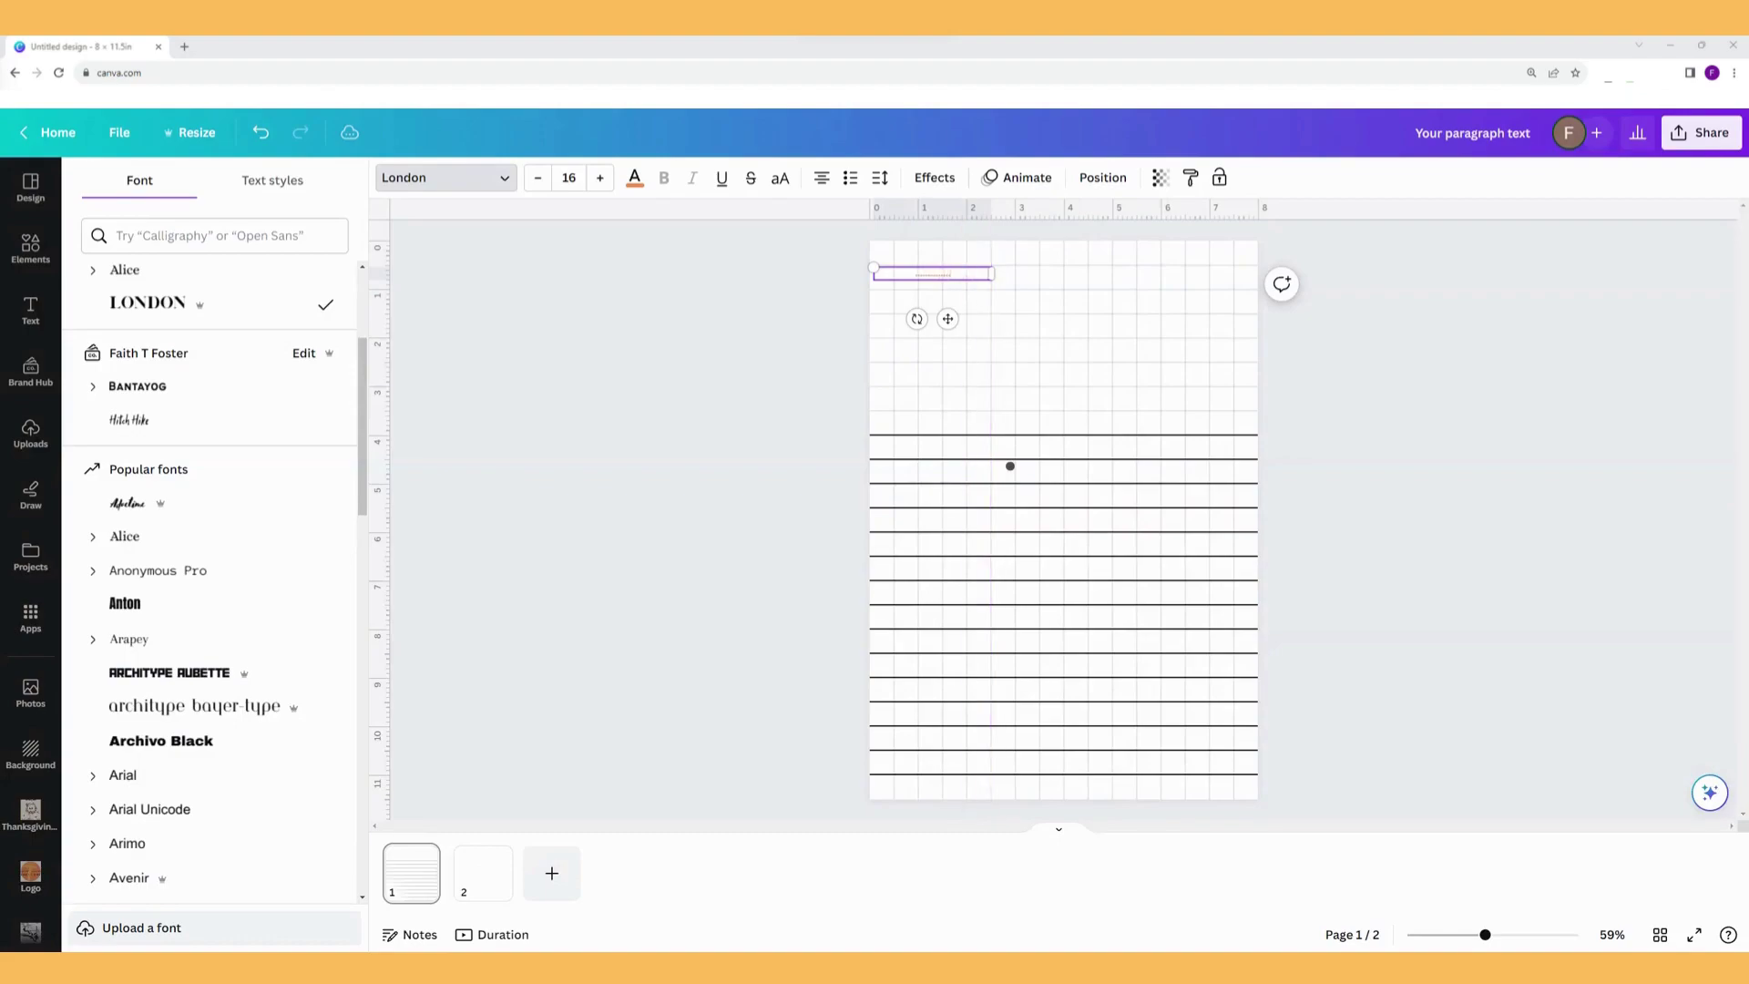
{"action": "double_click", "coordinate": [908, 282]}
{"action": "left_click", "coordinate": [908, 282]}
{"action": "double_click", "coordinate": [908, 283]}
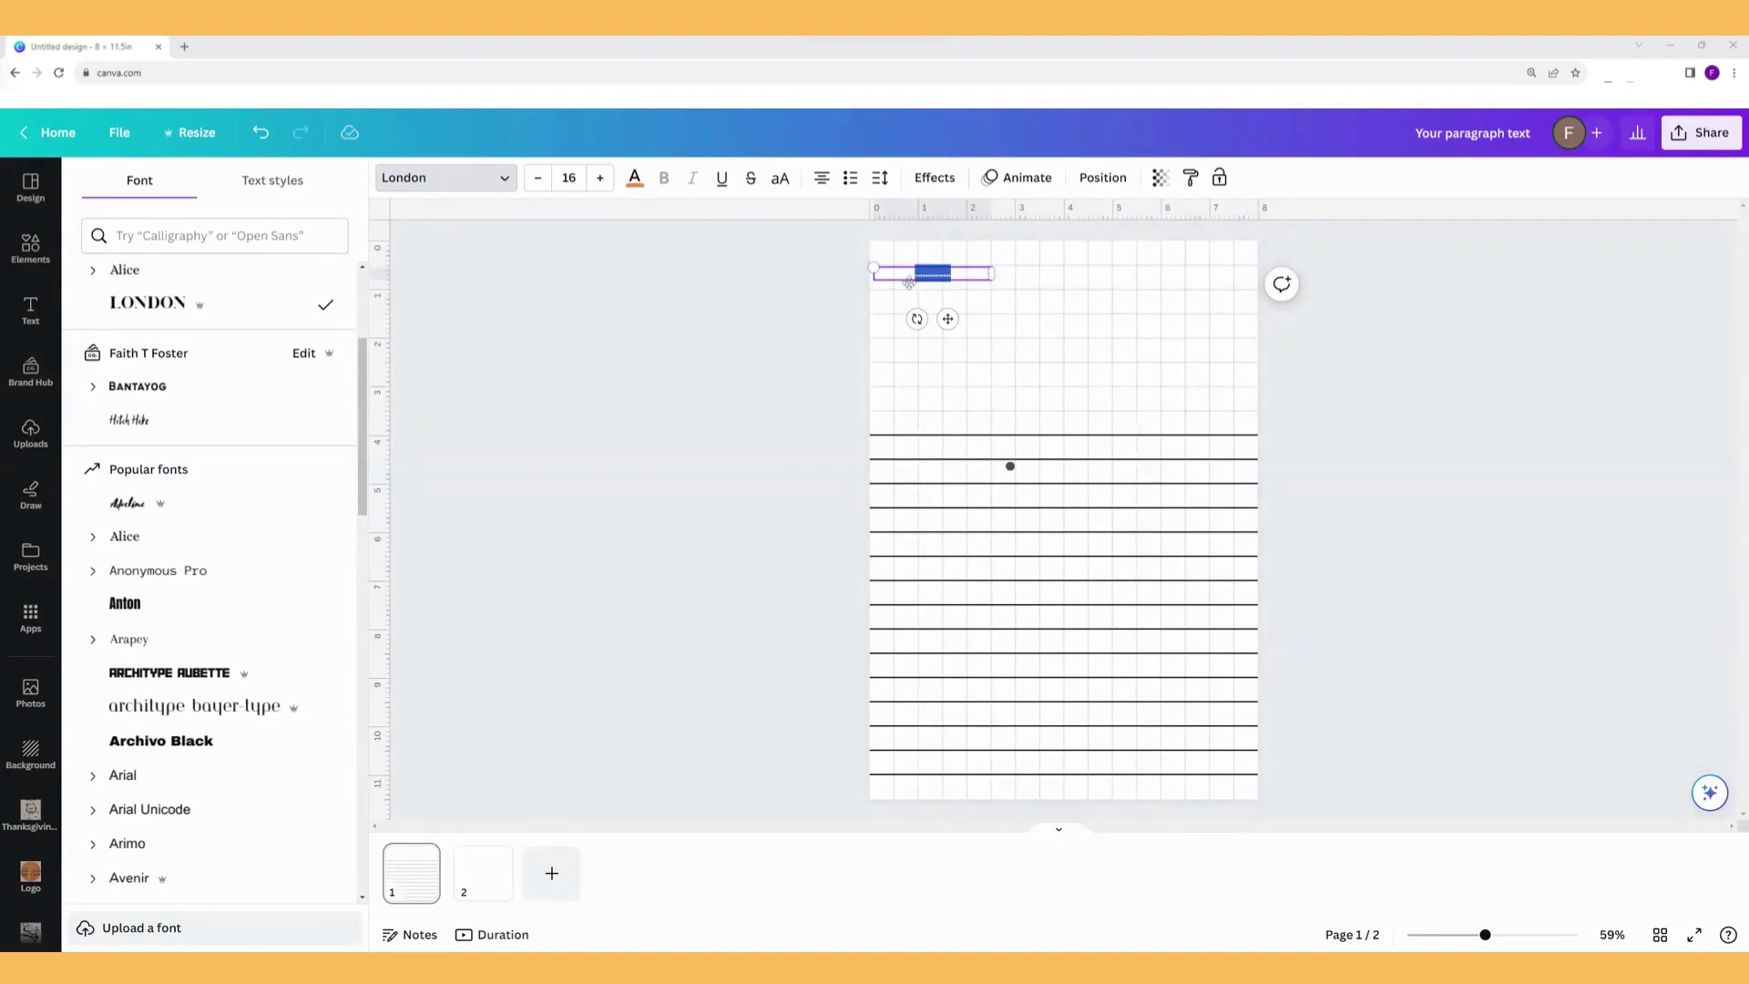
Set letter spacing to 800, widen the text box, and left-align its text.
{"action": "left_click", "coordinate": [883, 179]}
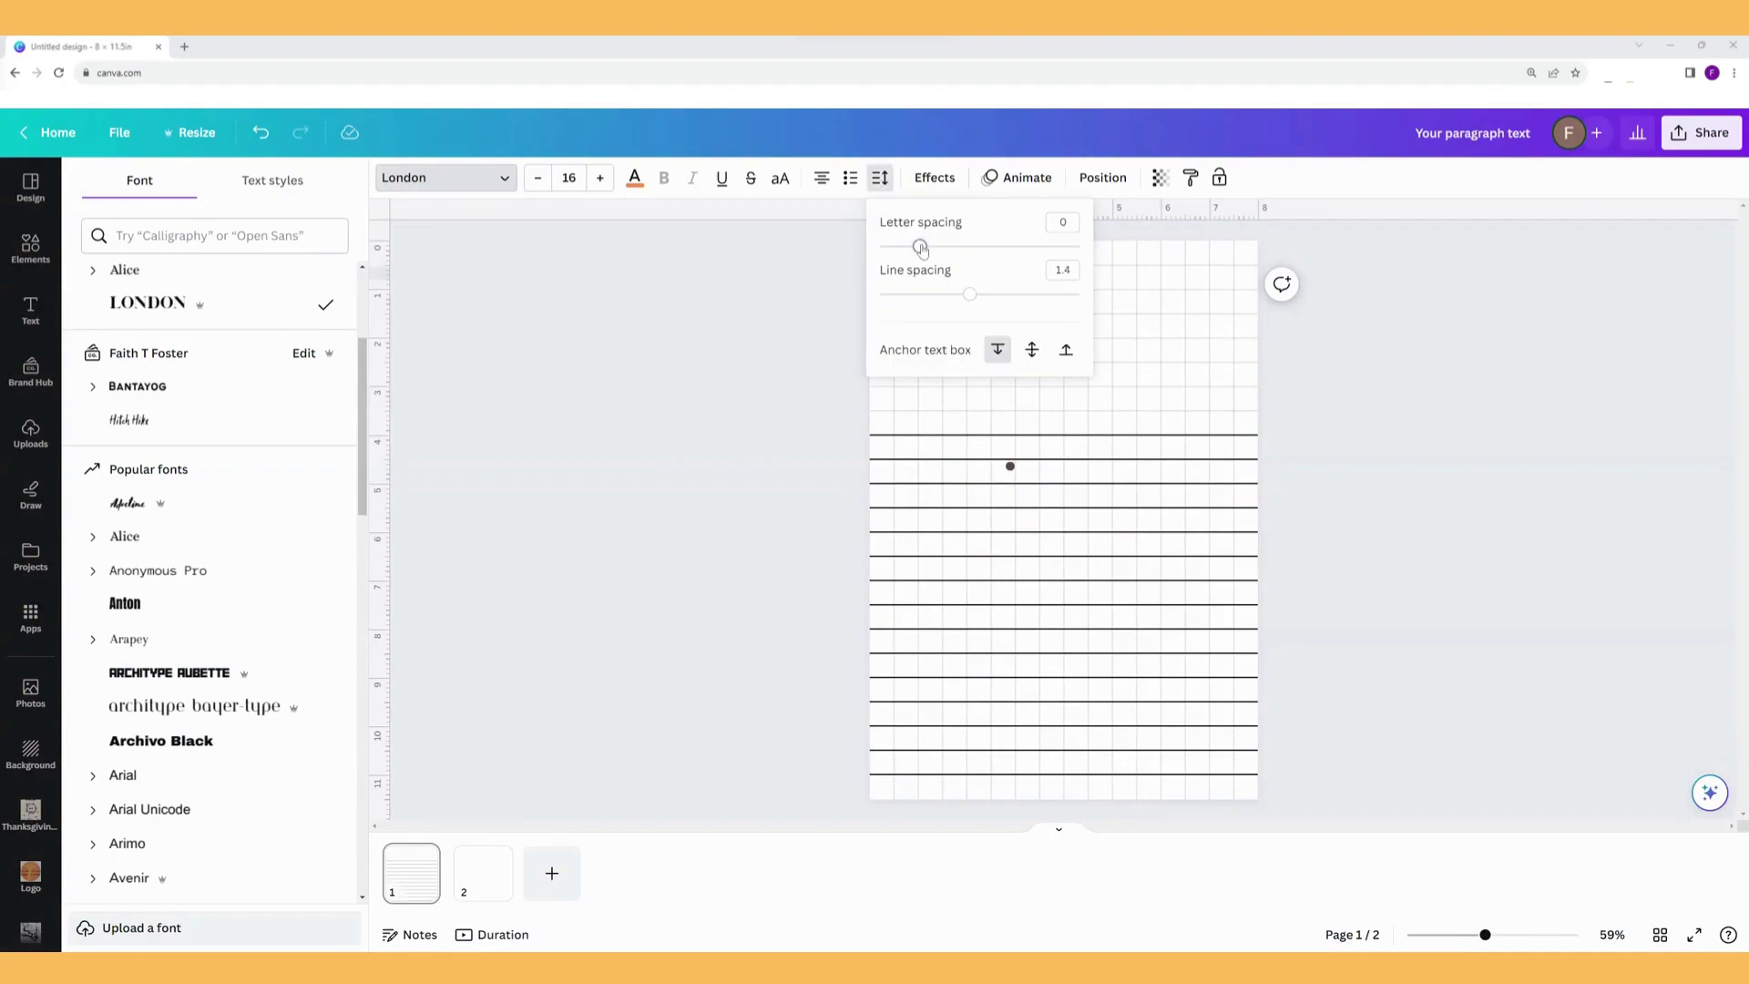
{"action": "left_click_drag", "start_coordinate": [921, 245], "coordinate": [1171, 284]}
{"action": "left_click", "coordinate": [979, 275]}
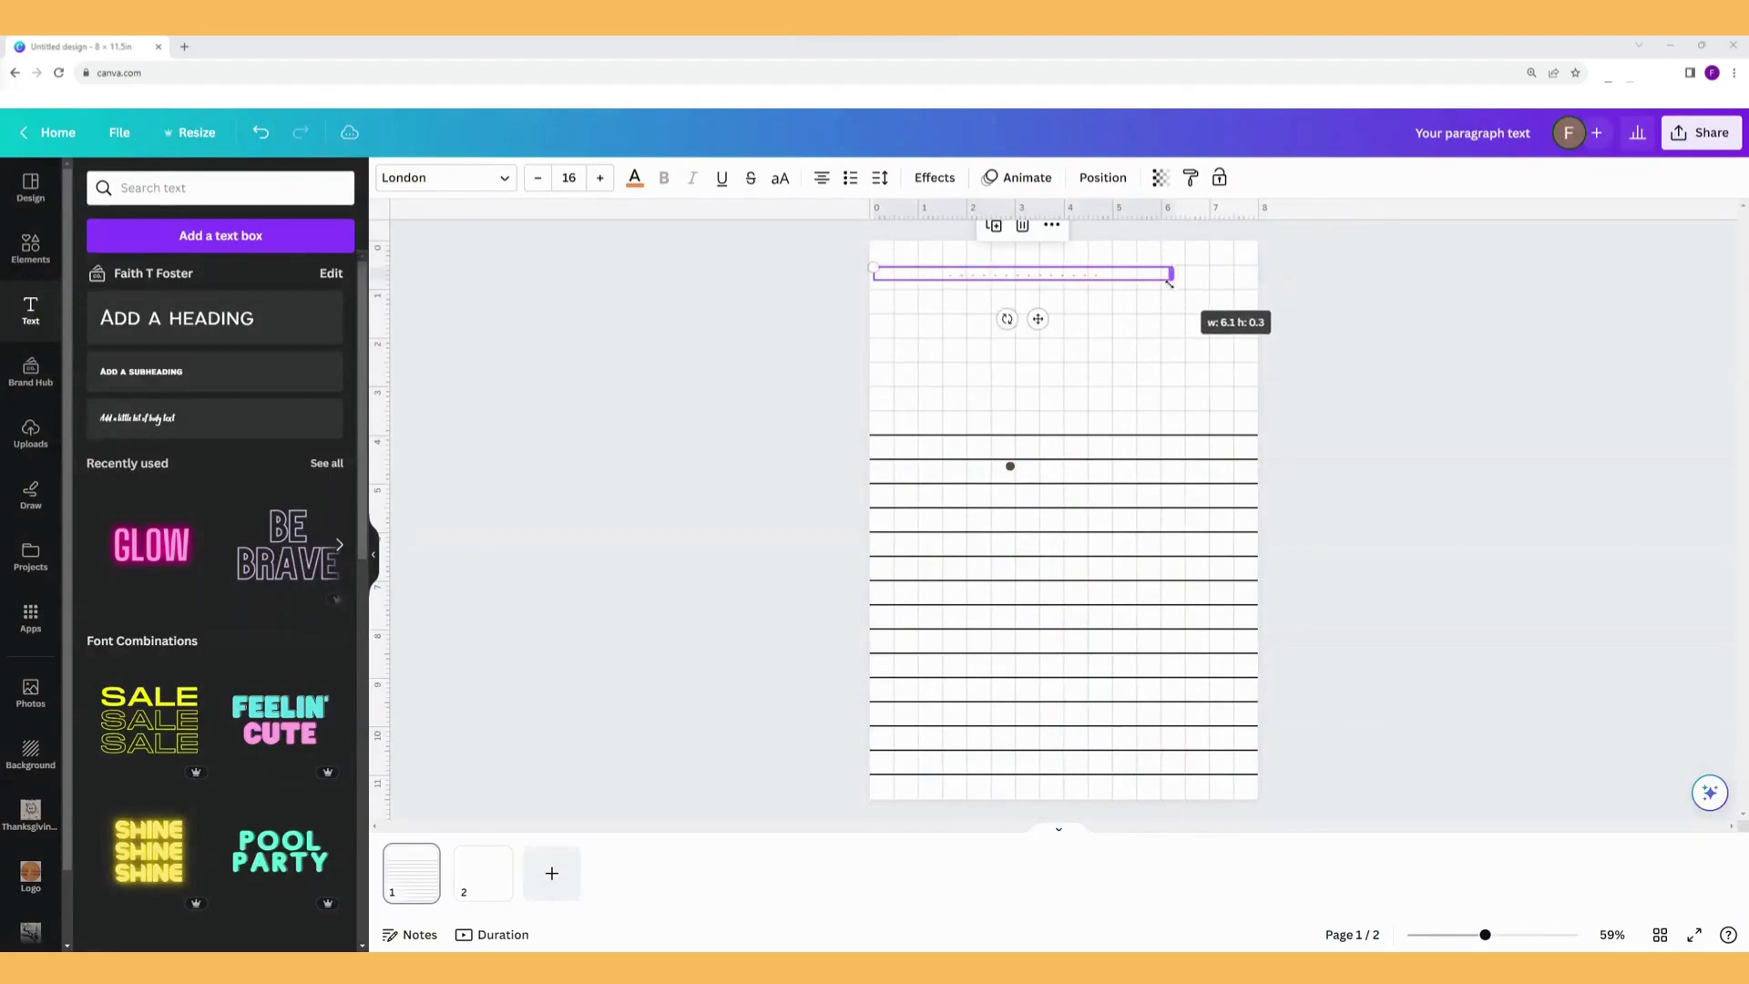
{"action": "left_click", "coordinate": [820, 178]}
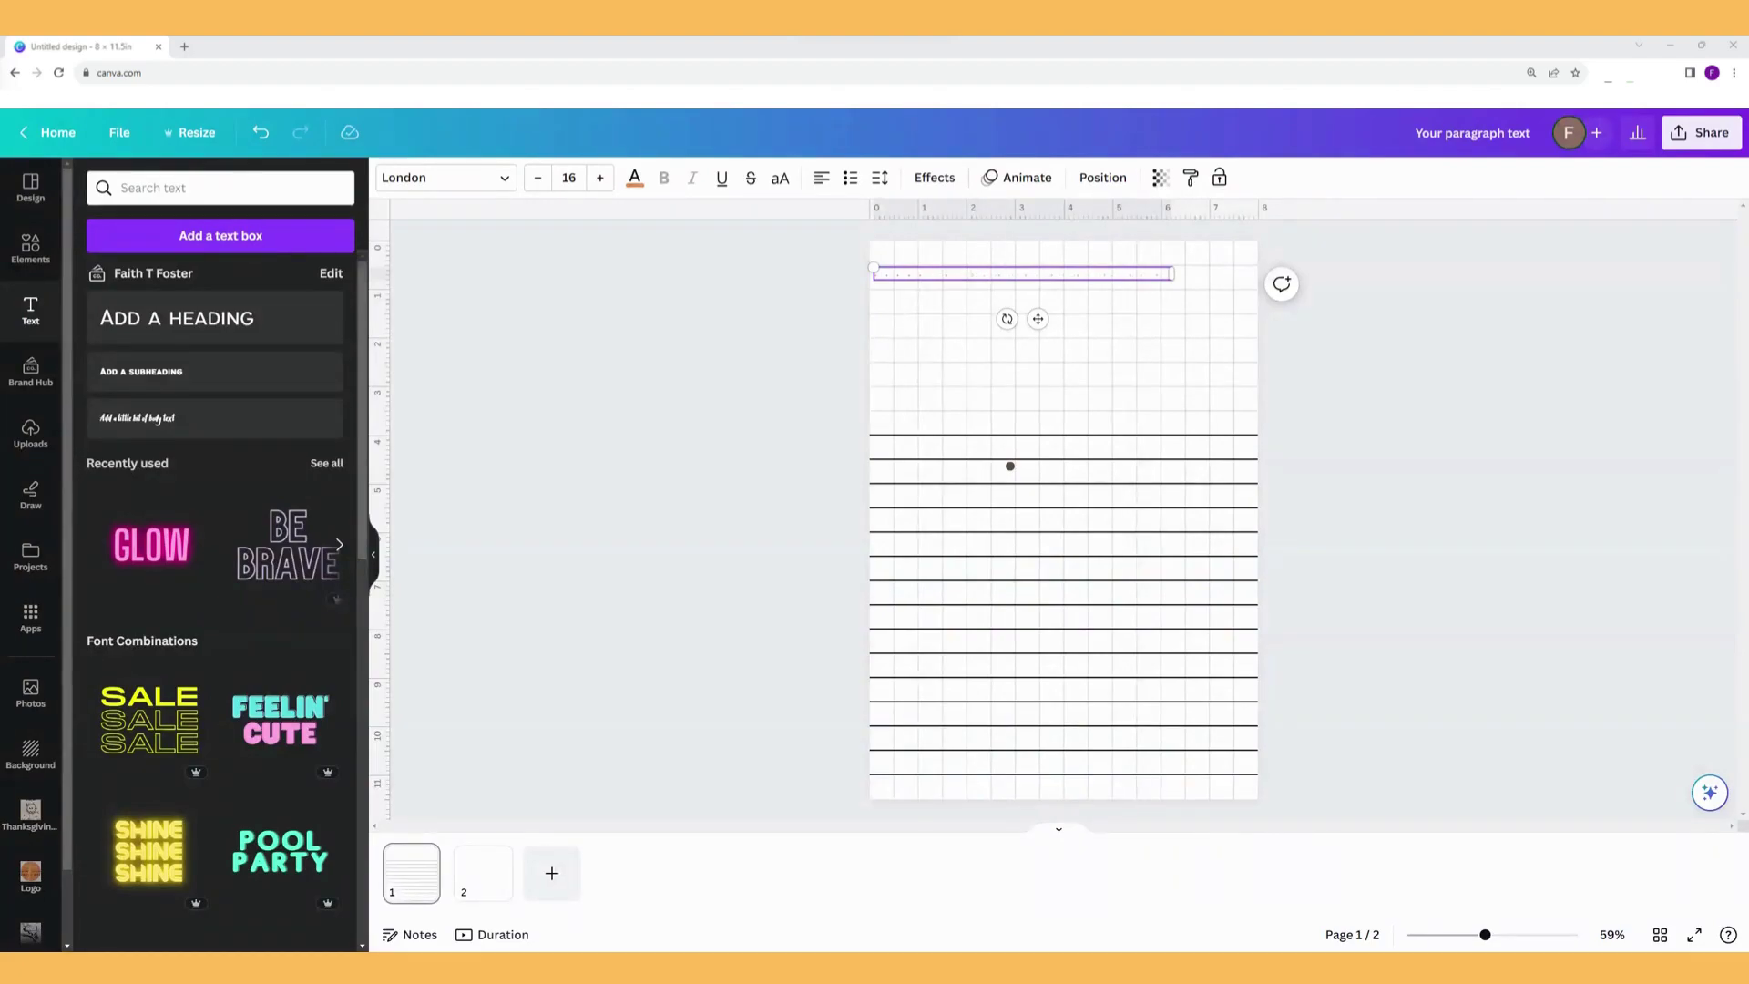
Replace the text with several new lines and narrow the box into a single column.
{"action": "key", "text": "Return"}
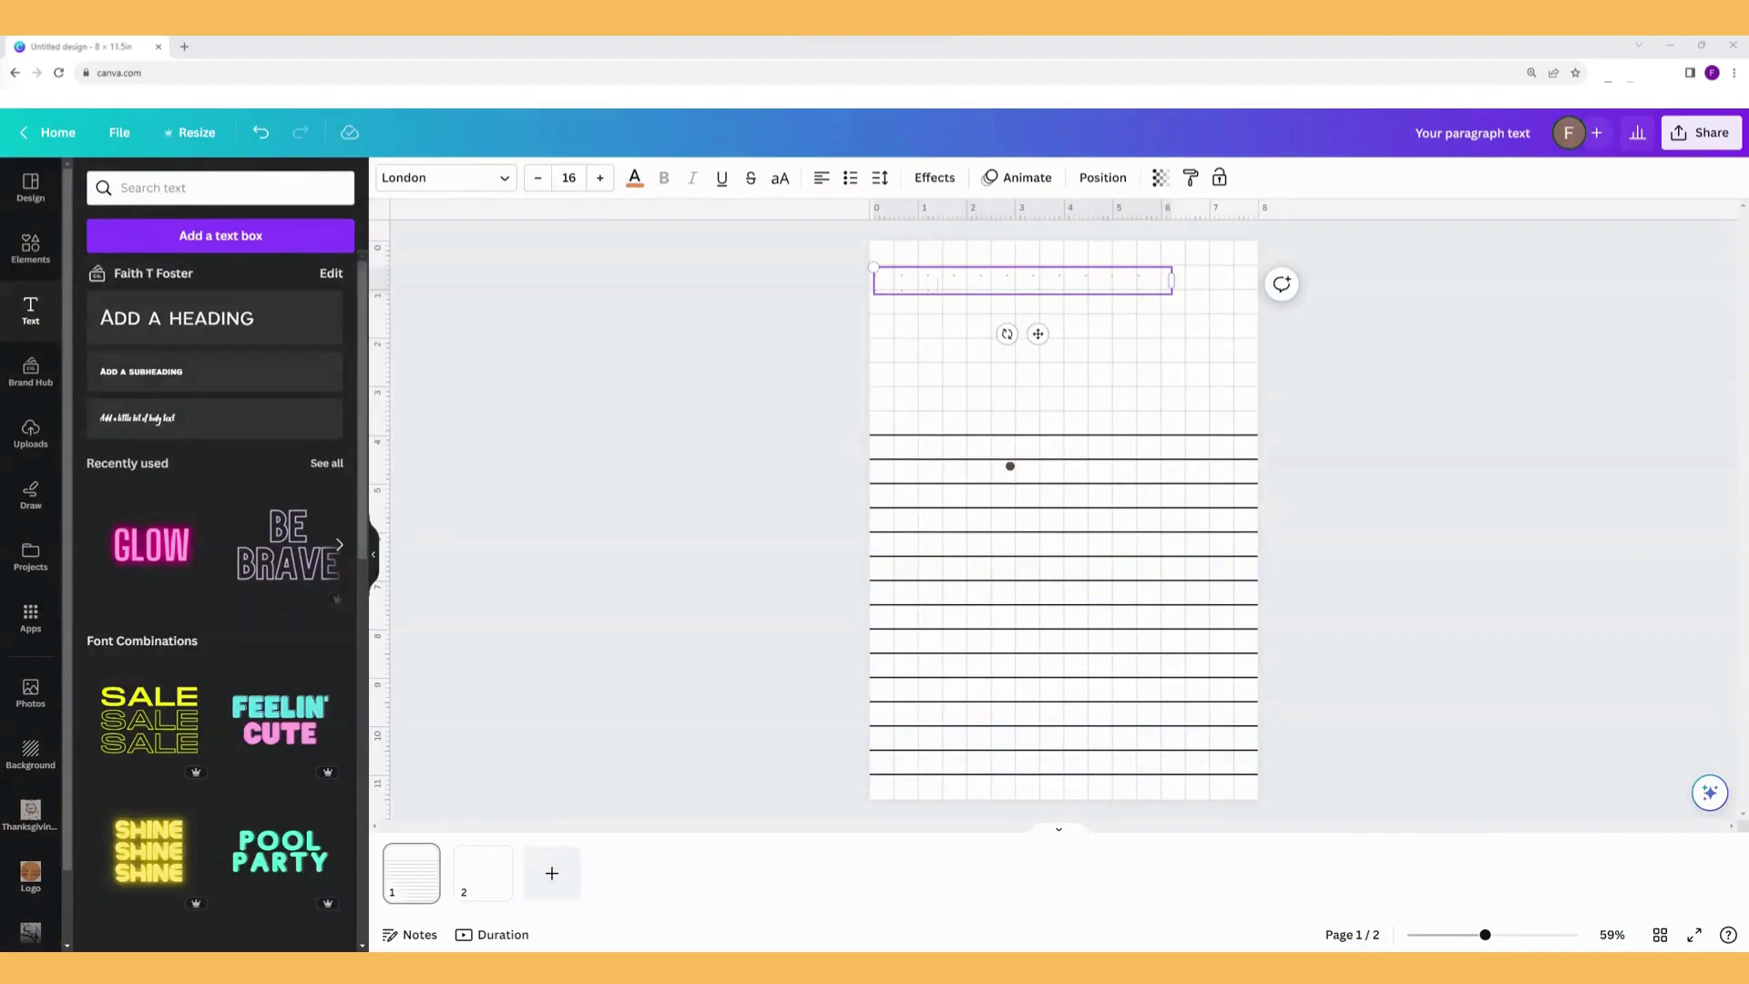
{"action": "left_click_drag", "start_coordinate": [938, 288], "coordinate": [862, 275]}
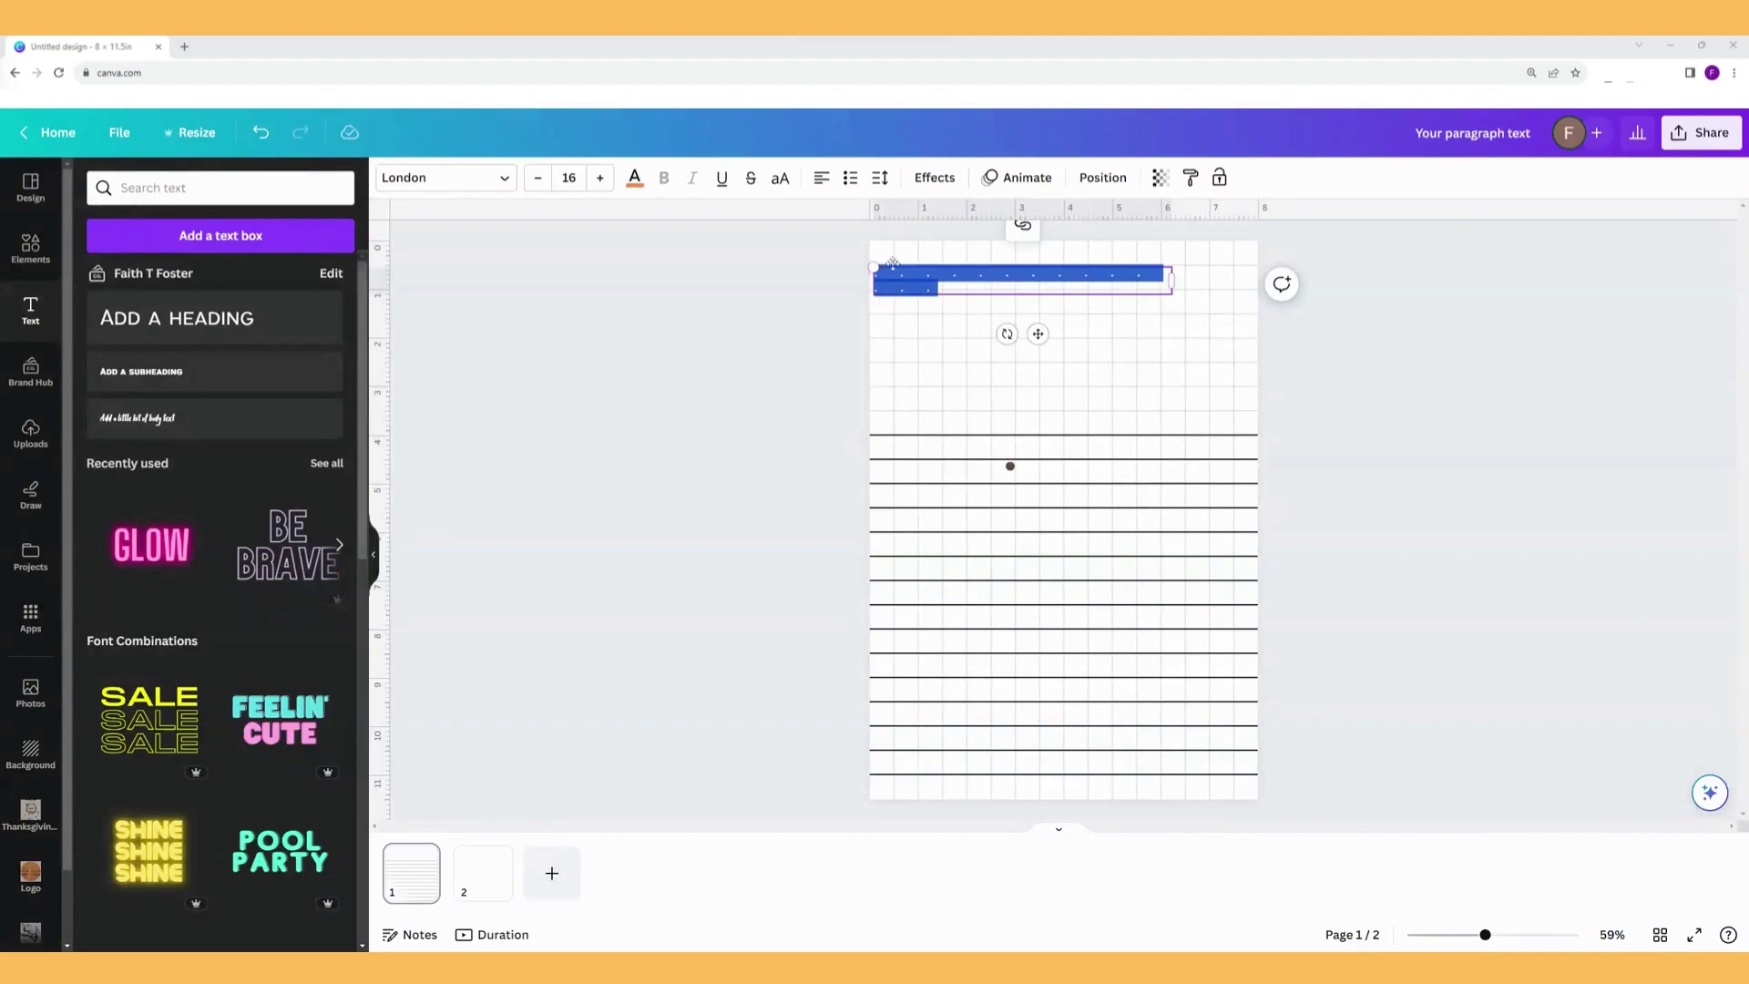
{"action": "key", "text": "BackSpace"}
{"action": "key", "text": "Return"}
{"action": "key", "text": "Return"}
{"action": "key", "text": "Return"}
{"action": "key", "text": "Return"}
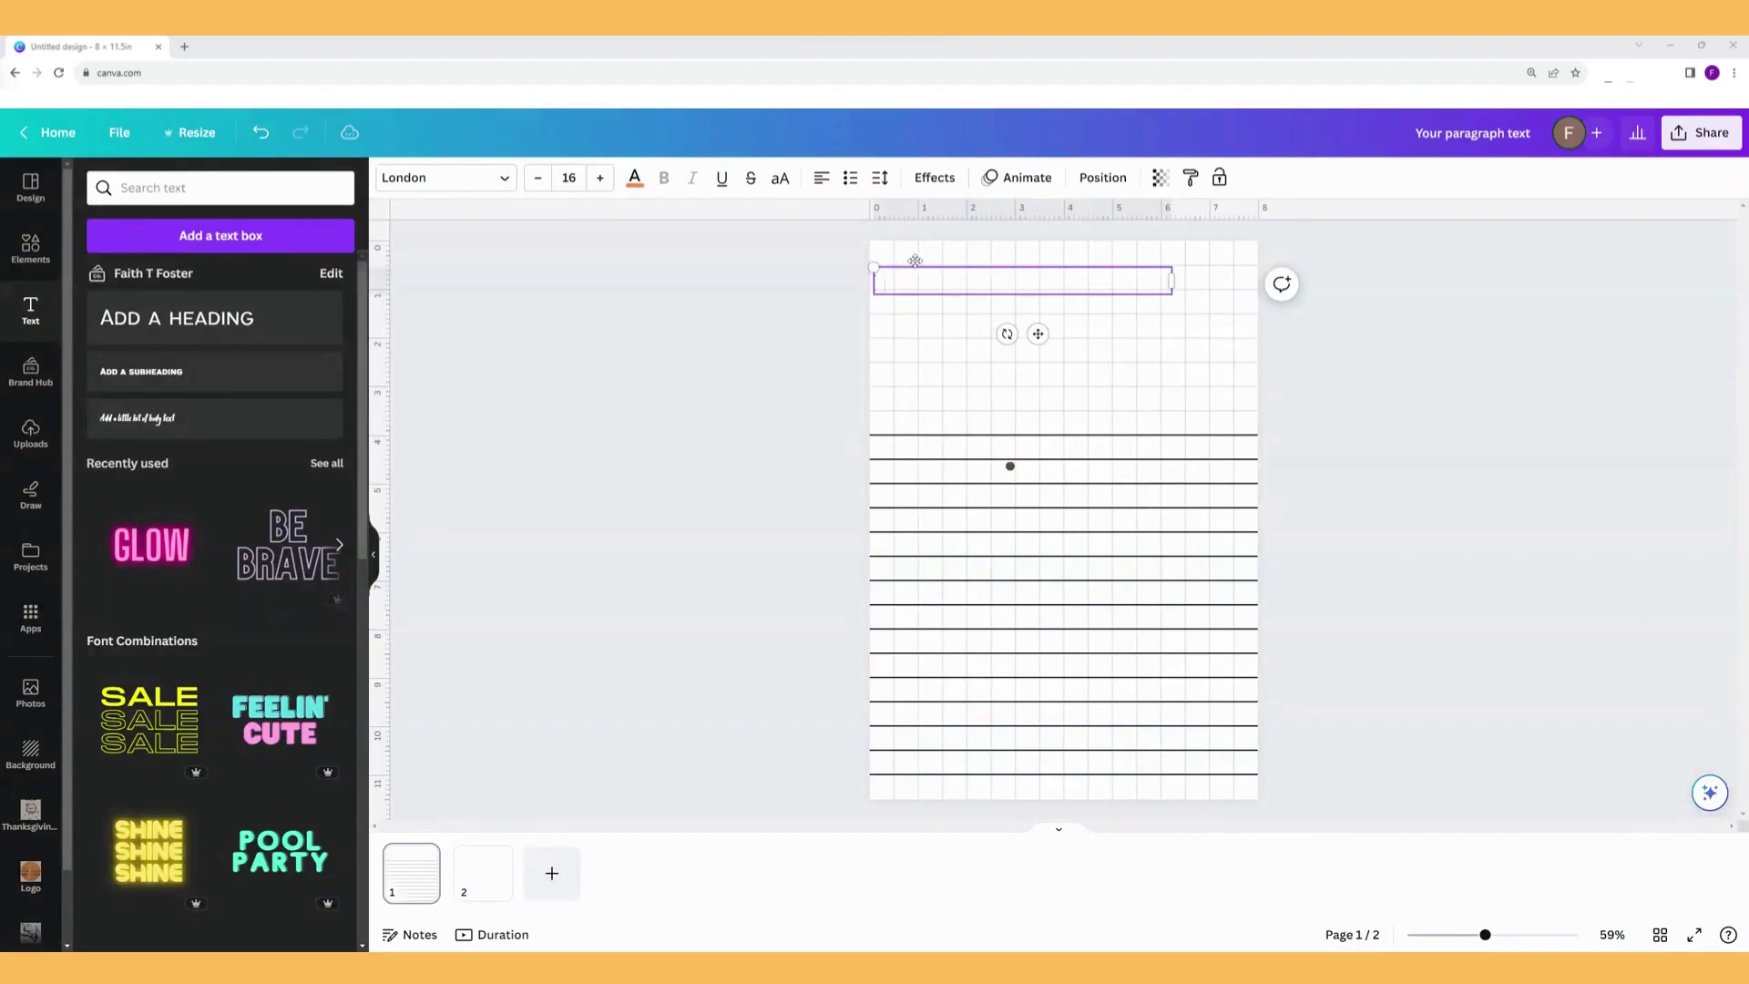
{"action": "key", "text": "Return"}
{"action": "key", "text": "Return"}
{"action": "key", "text": "Return"}
{"action": "key", "text": "Return"}
{"action": "key", "text": "Return"}
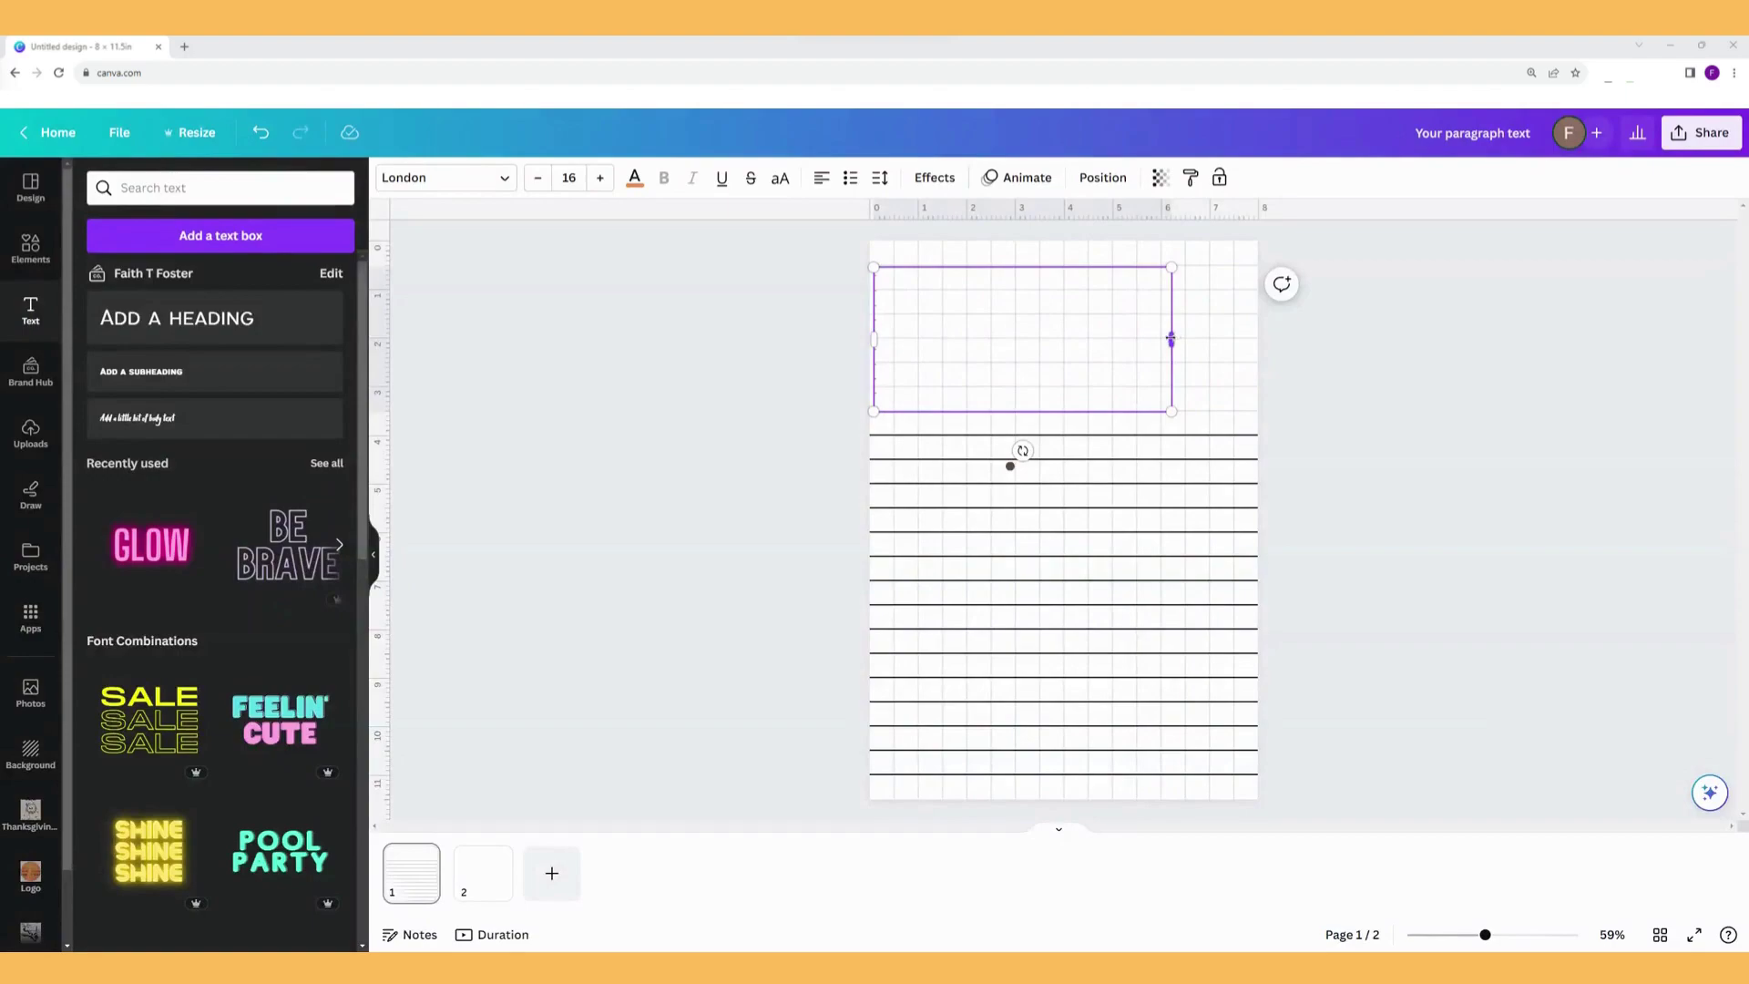
{"action": "left_click_drag", "start_coordinate": [1170, 338], "coordinate": [934, 342]}
{"action": "mouse_move", "coordinate": [920, 213]}
{"action": "left_mouse_down"}
{"action": "mouse_move", "coordinate": [920, 253]}
{"action": "mouse_move", "coordinate": [918, 209]}
{"action": "left_mouse_up"}
Raise the line spacing to about 1.64 and move the column toward the page's right.
{"action": "left_click", "coordinate": [880, 176]}
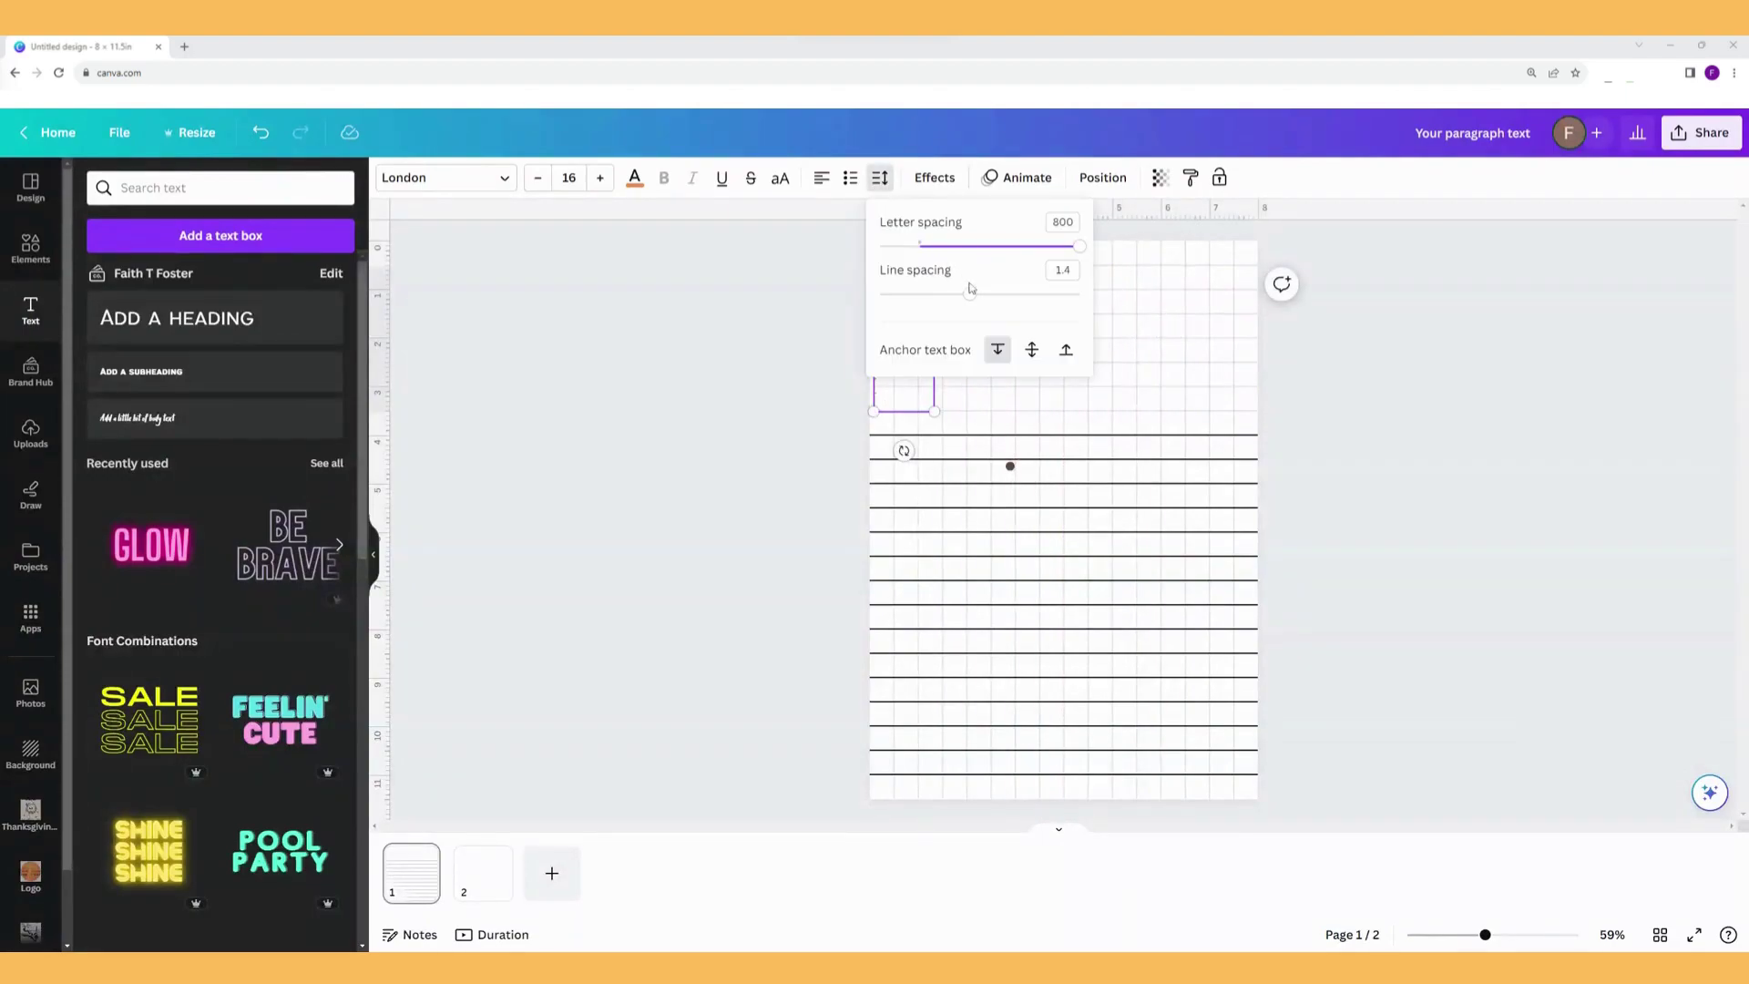
{"action": "left_click_drag", "start_coordinate": [969, 292], "coordinate": [897, 415]}
{"action": "left_click", "coordinate": [880, 177]}
{"action": "left_click", "coordinate": [930, 409]}
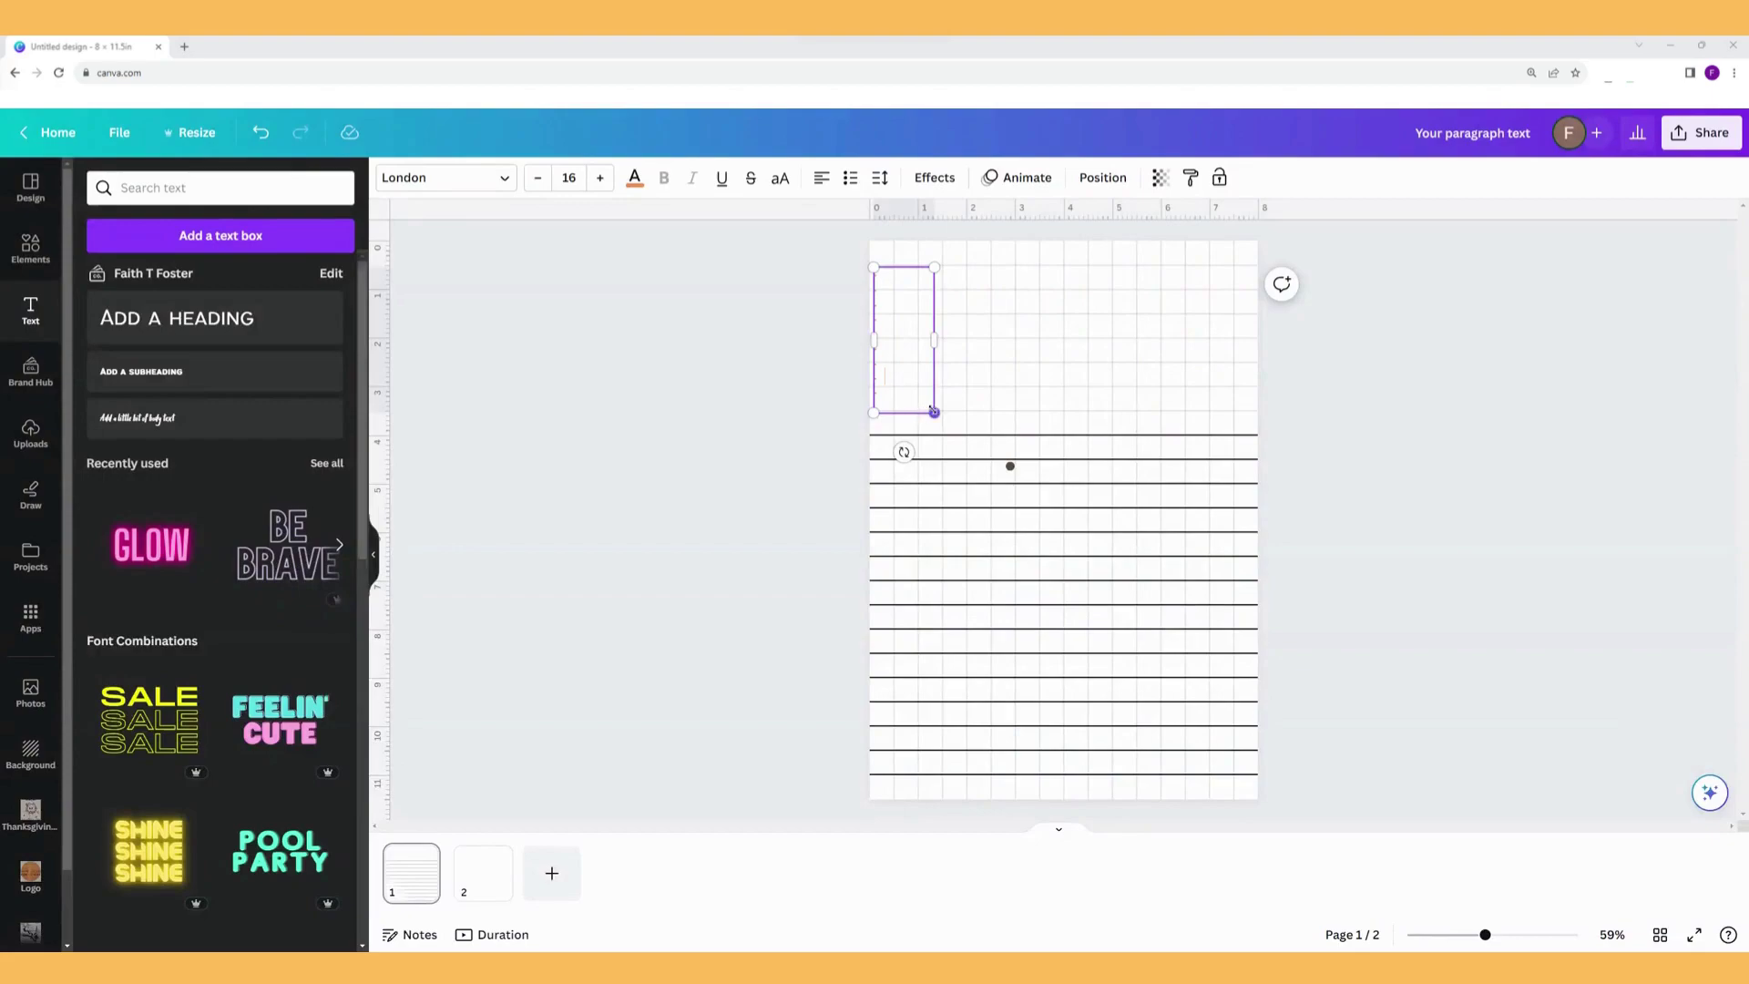
{"action": "left_click", "coordinate": [828, 384]}
{"action": "left_click", "coordinate": [905, 382]}
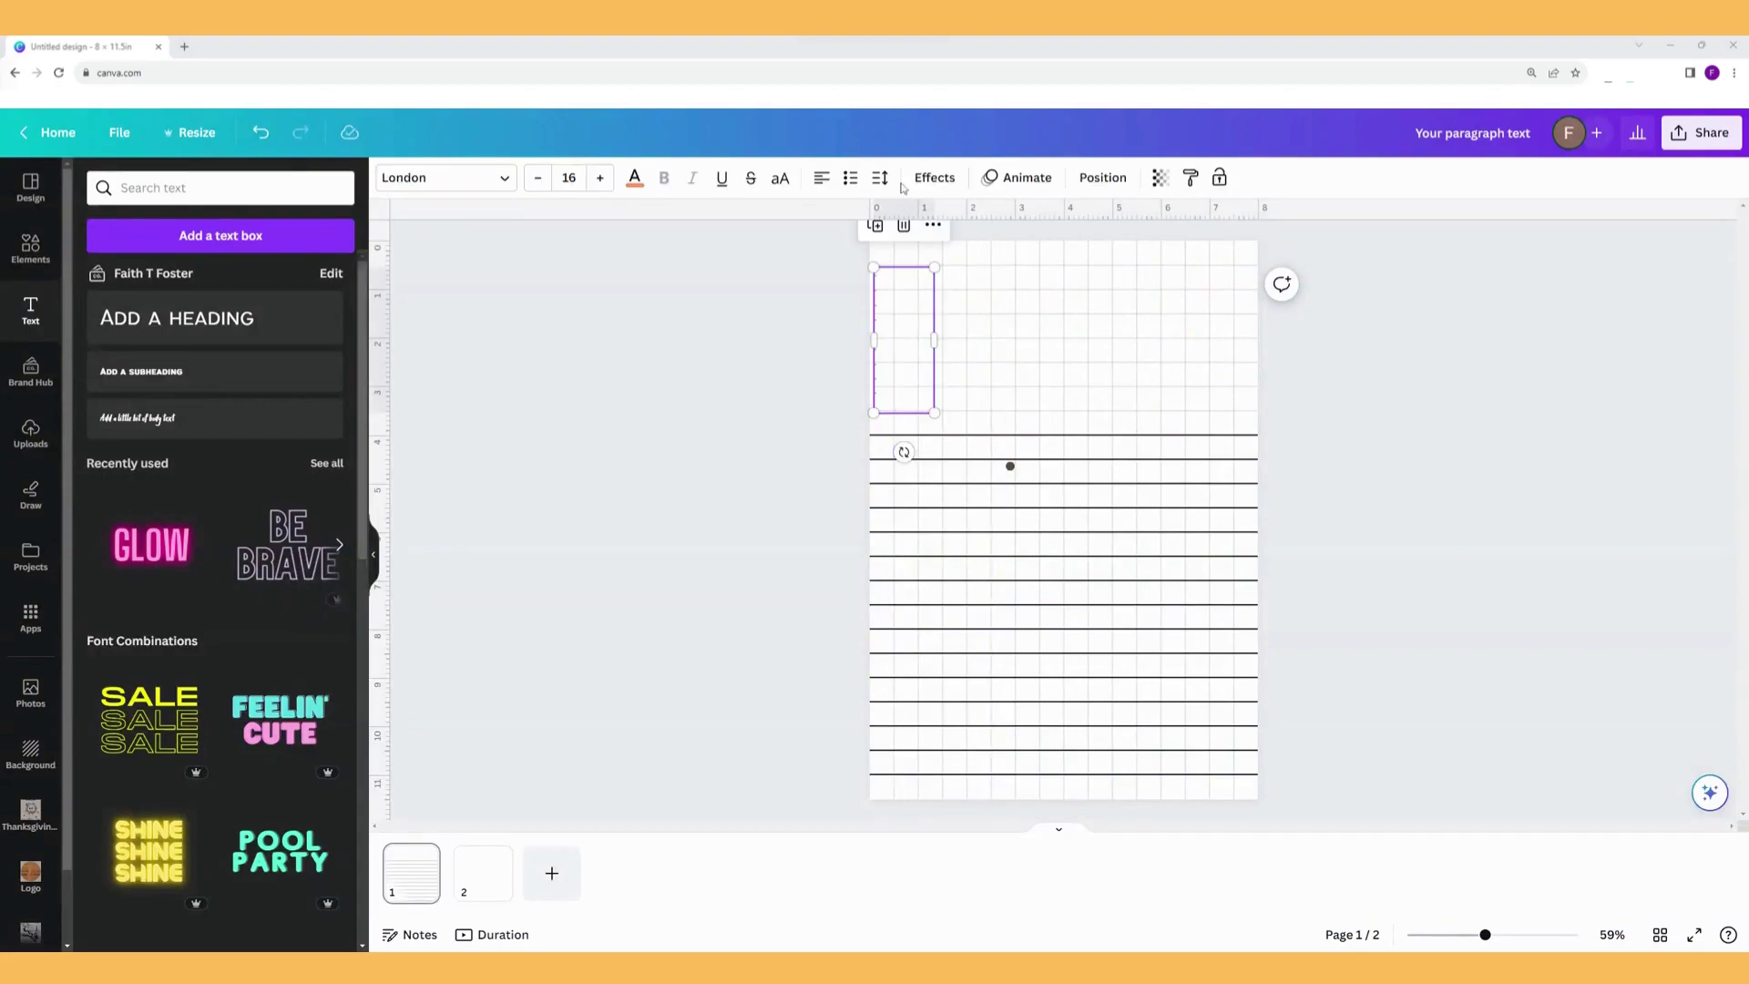
{"action": "left_click", "coordinate": [879, 176]}
{"action": "left_click_drag", "start_coordinate": [922, 294], "coordinate": [1016, 299]}
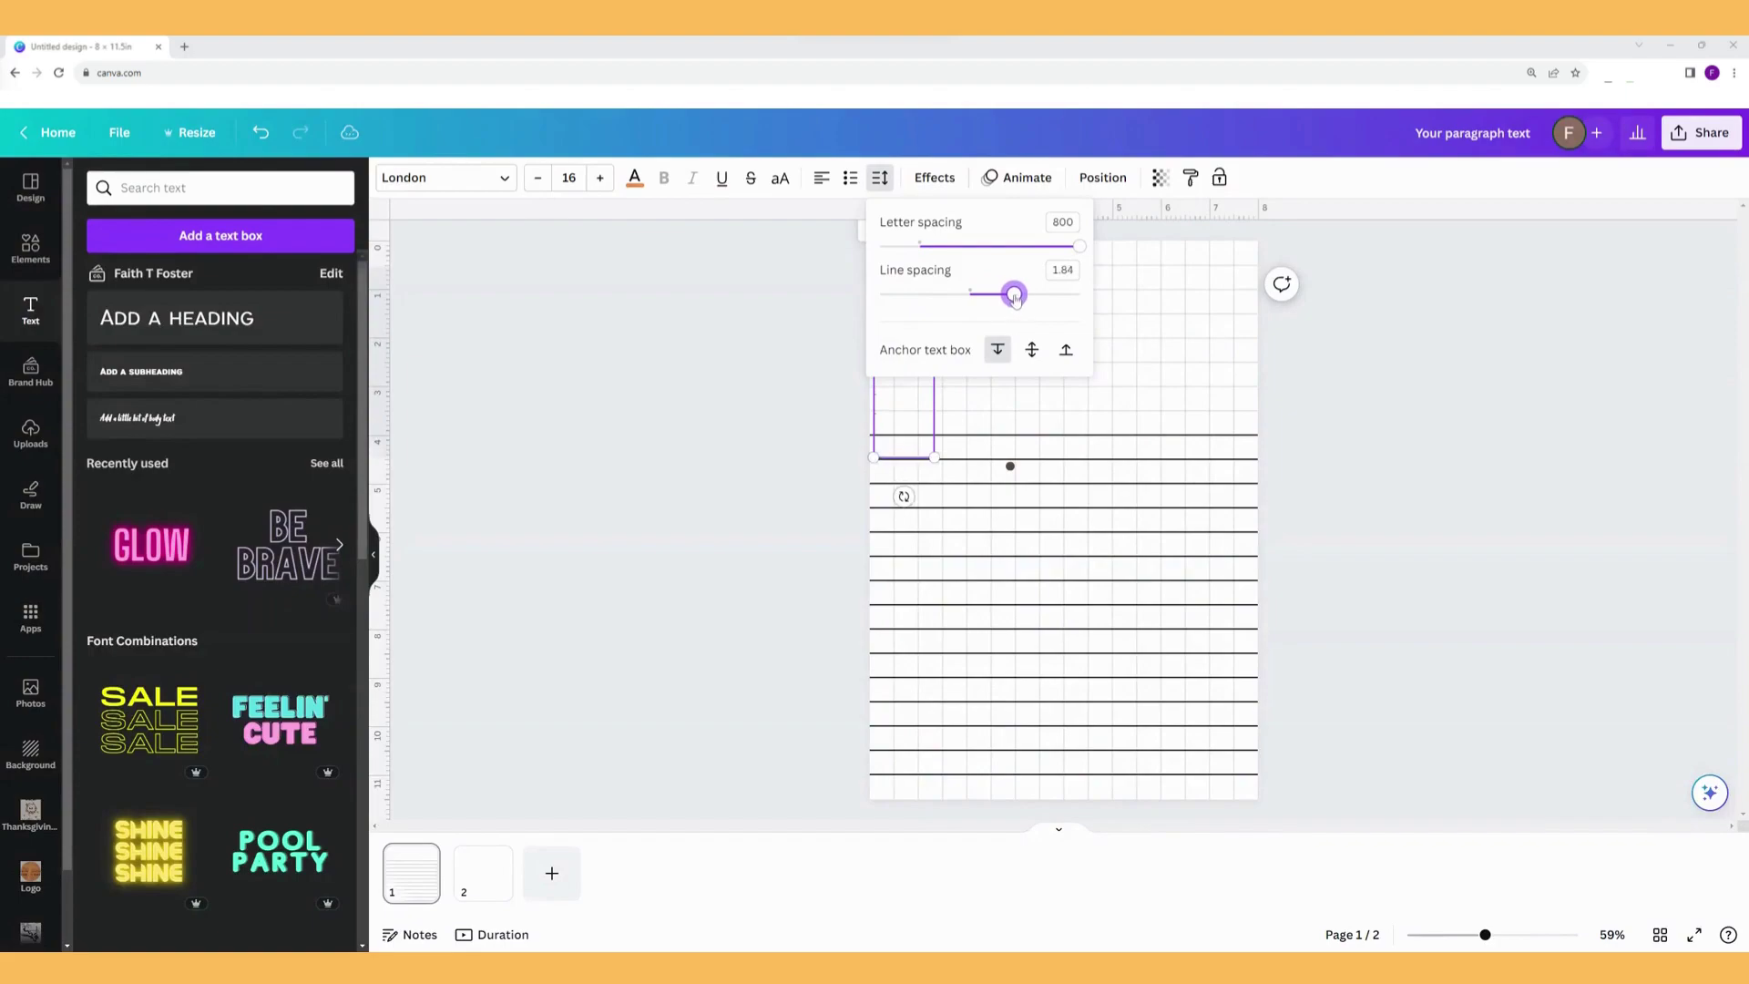
{"action": "left_click", "coordinate": [916, 400]}
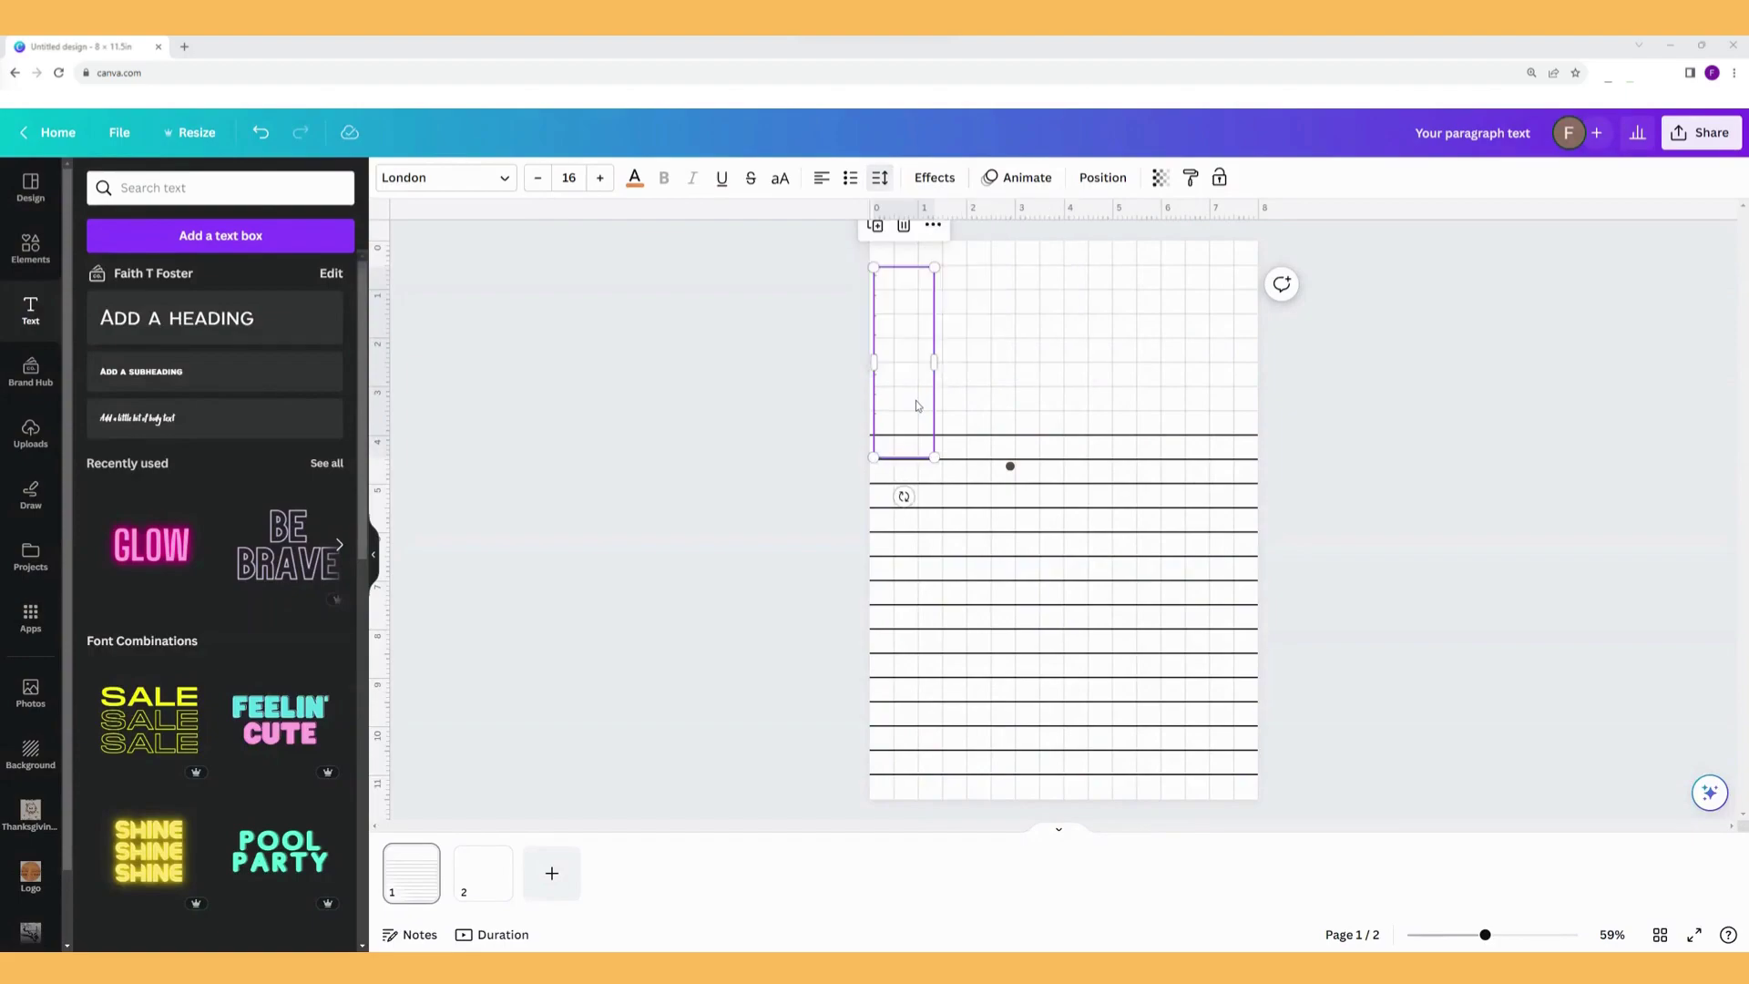
{"action": "left_click_drag", "start_coordinate": [916, 401], "coordinate": [1152, 372]}
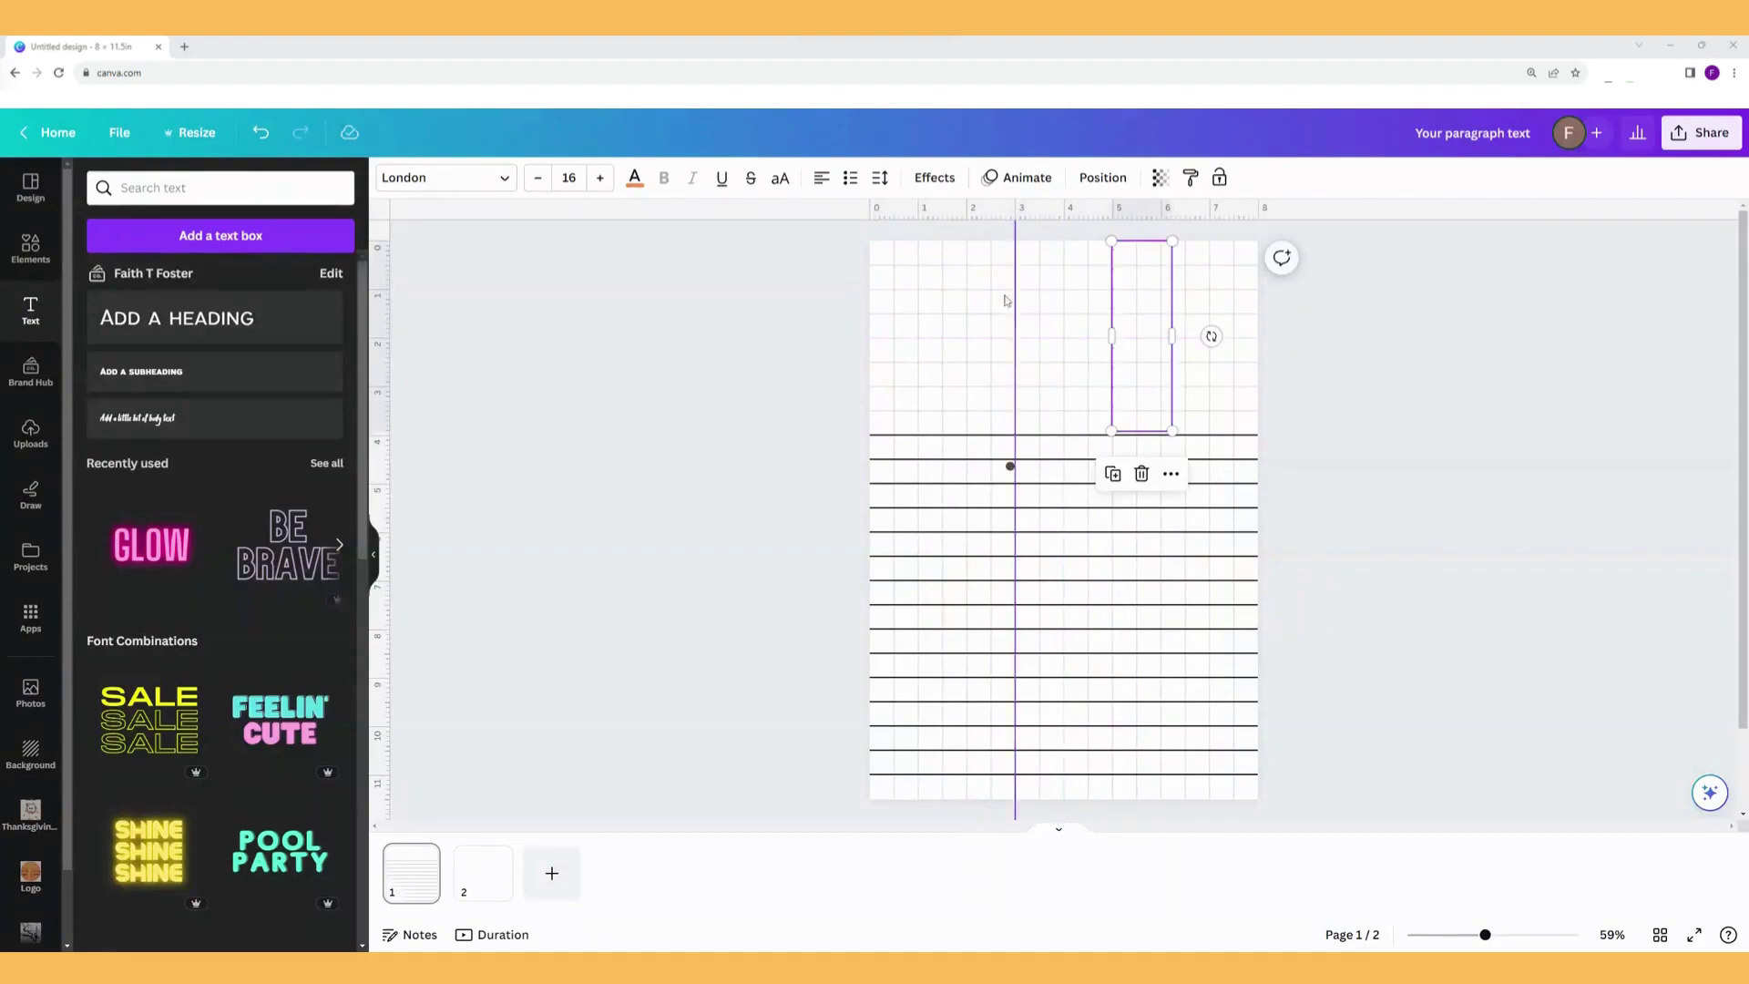
Raise line spacing to 1.98, settle the column at the page top, and narrow it further.
{"action": "left_click", "coordinate": [879, 178]}
{"action": "left_click_drag", "start_coordinate": [1013, 301], "coordinate": [1052, 301]}
{"action": "left_click_drag", "start_coordinate": [1154, 402], "coordinate": [1149, 391]}
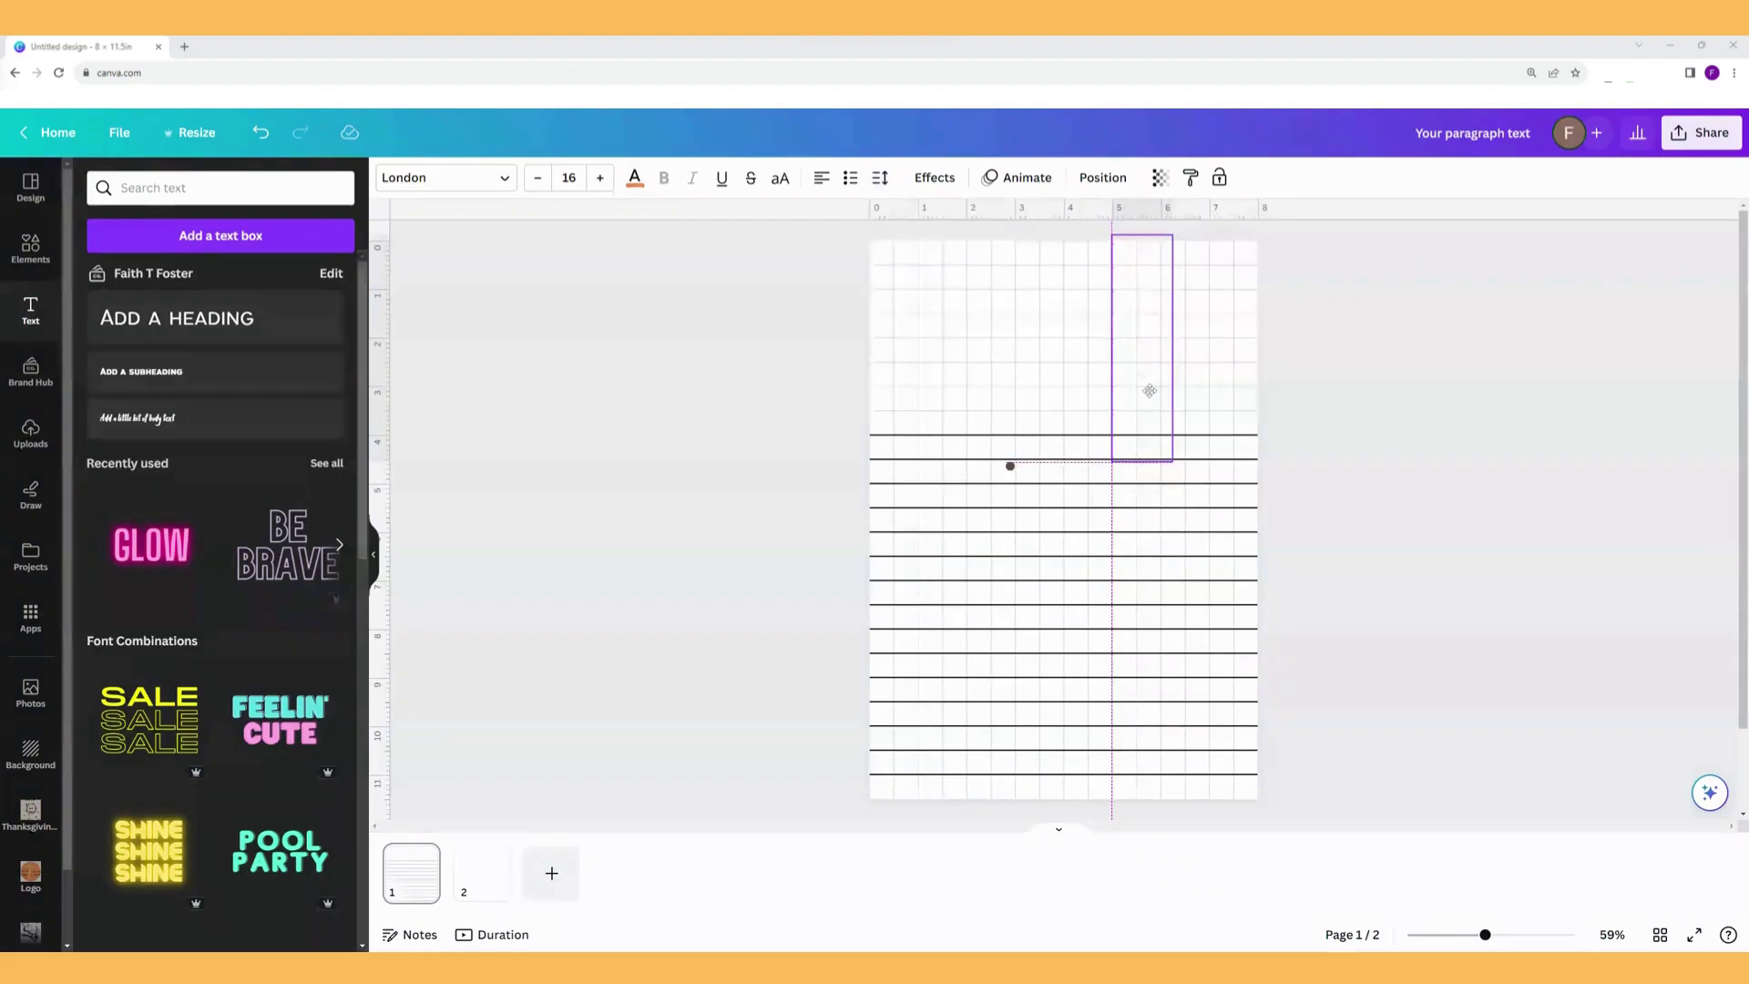
{"action": "left_click_drag", "start_coordinate": [1145, 450], "coordinate": [1145, 451]}
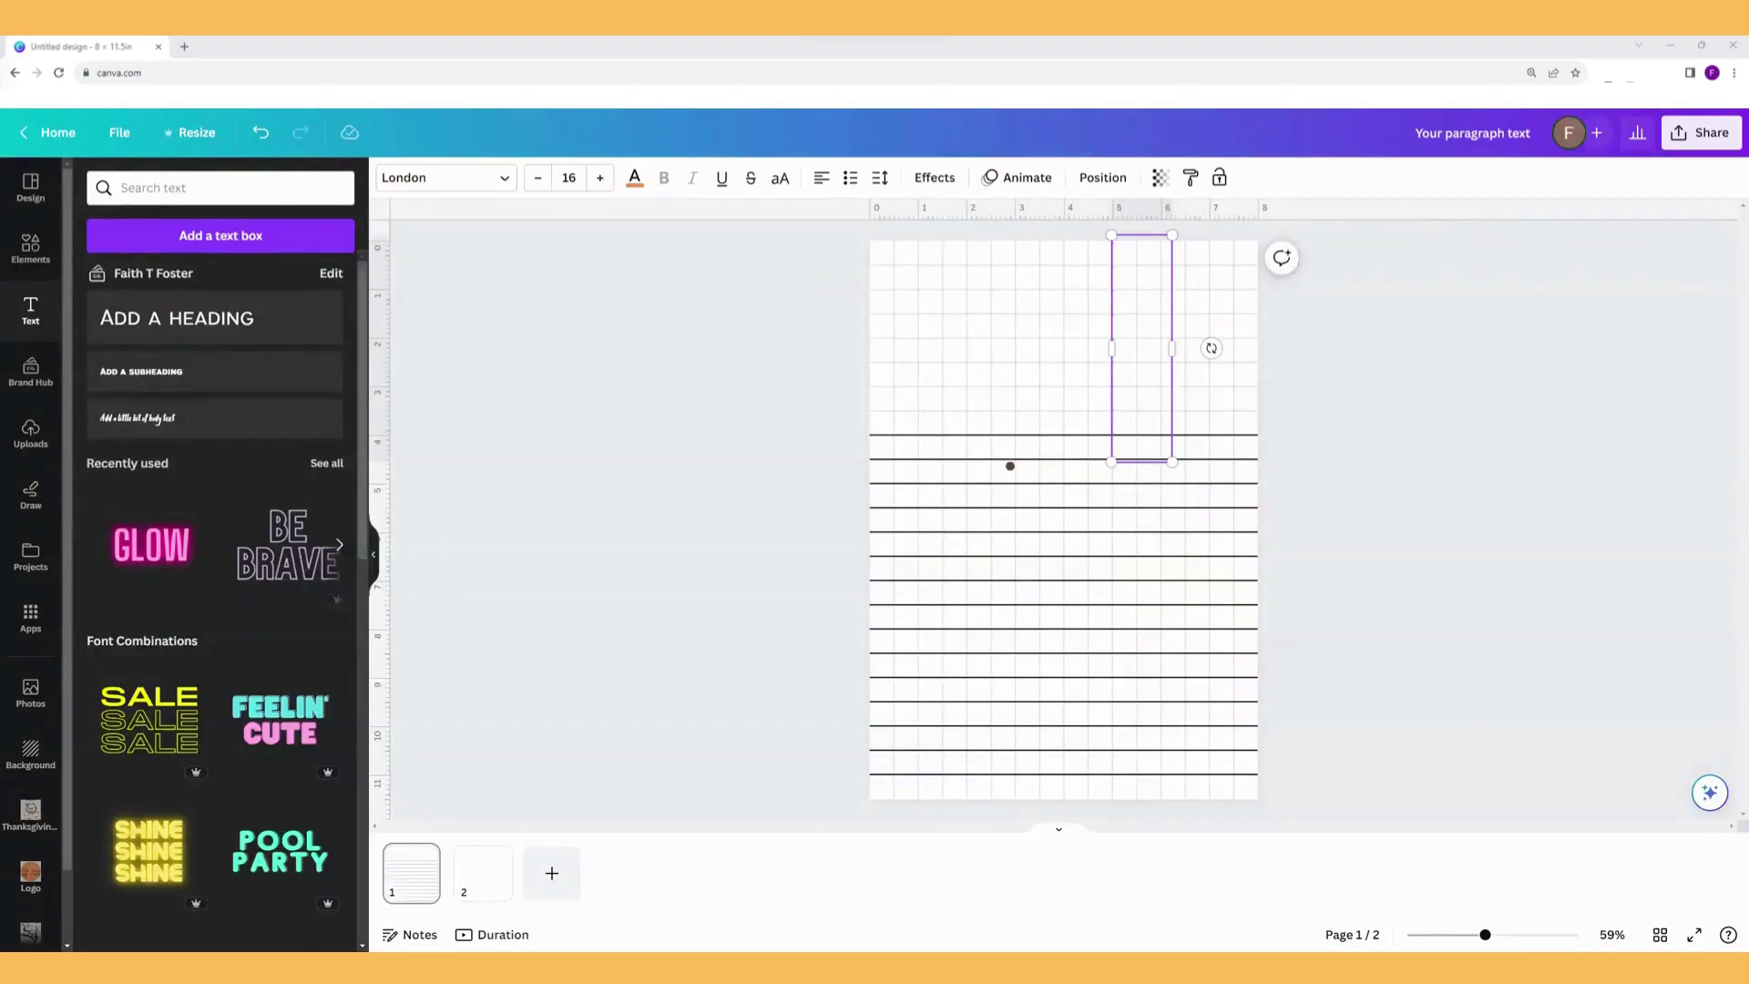
{"action": "left_click_drag", "start_coordinate": [1172, 348], "coordinate": [1137, 349]}
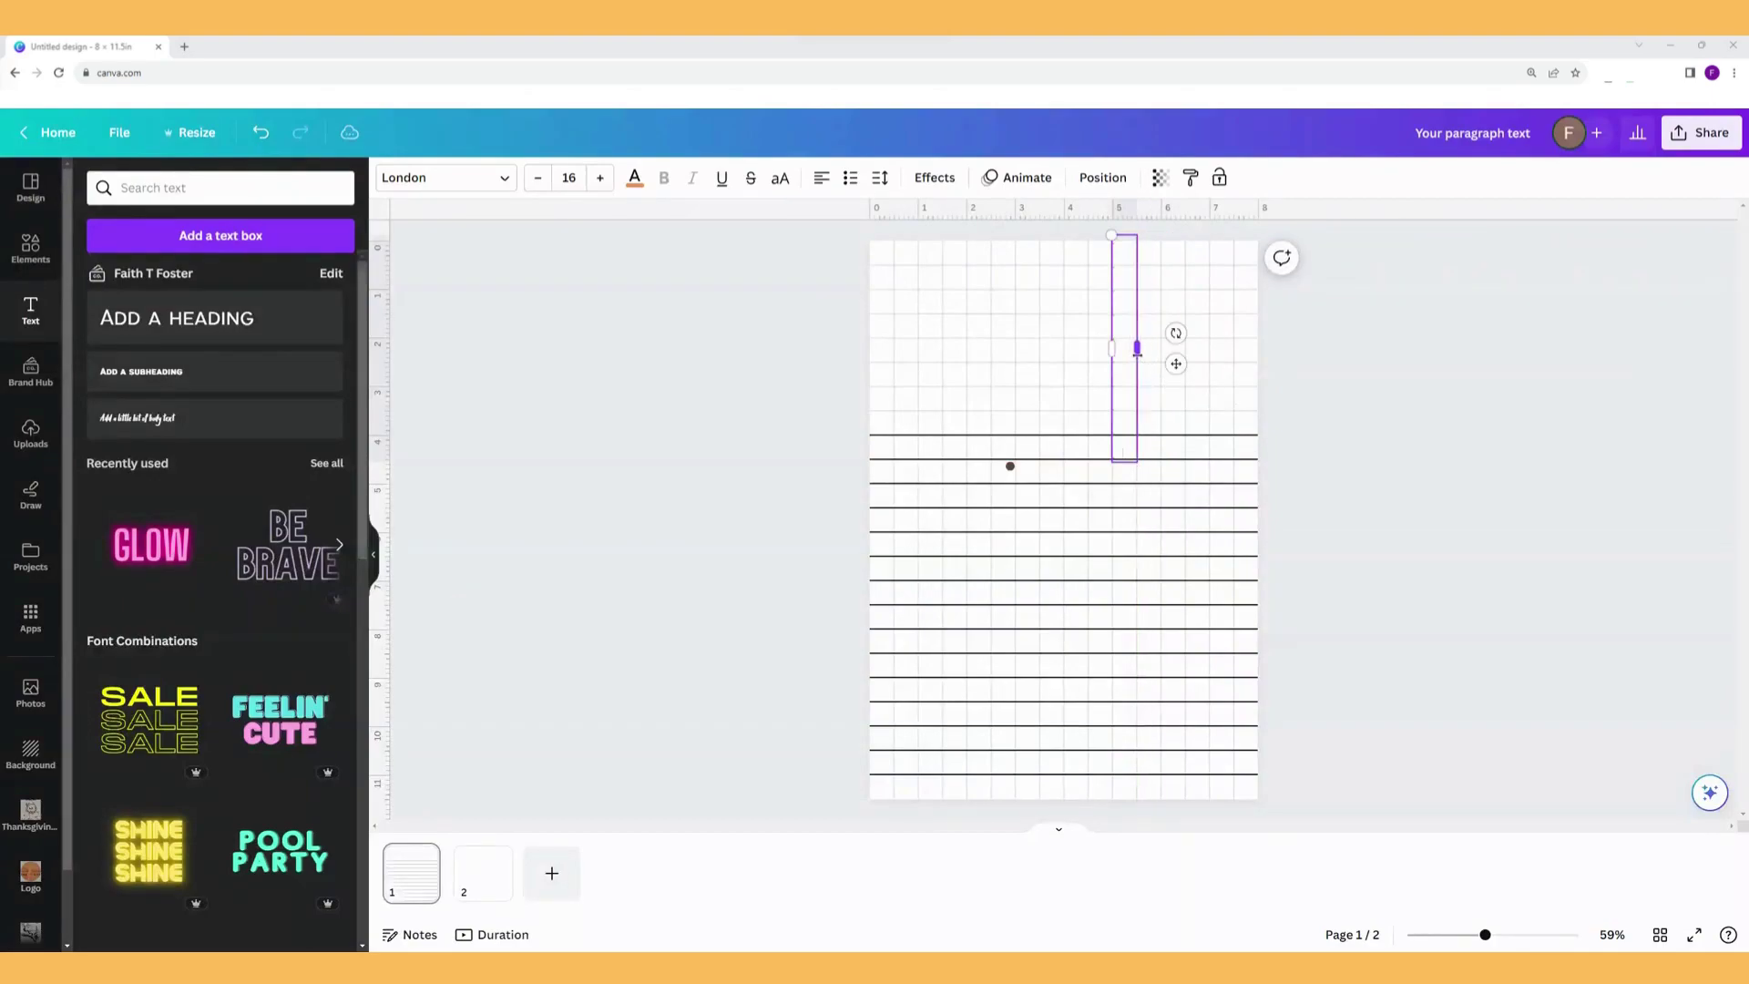
Add three more lines, trim line spacing to about 2.2, and move the column left.
{"action": "key", "text": "Return"}
{"action": "key", "text": "Return"}
{"action": "key", "text": "Return"}
{"action": "key", "text": "Return"}
{"action": "key", "text": "Return"}
{"action": "key", "text": "Return"}
{"action": "key", "text": "Return"}
{"action": "key", "text": "Return"}
{"action": "key", "text": "Return"}
{"action": "key", "text": "Return"}
{"action": "key", "text": "Return"}
{"action": "key", "text": "Return"}
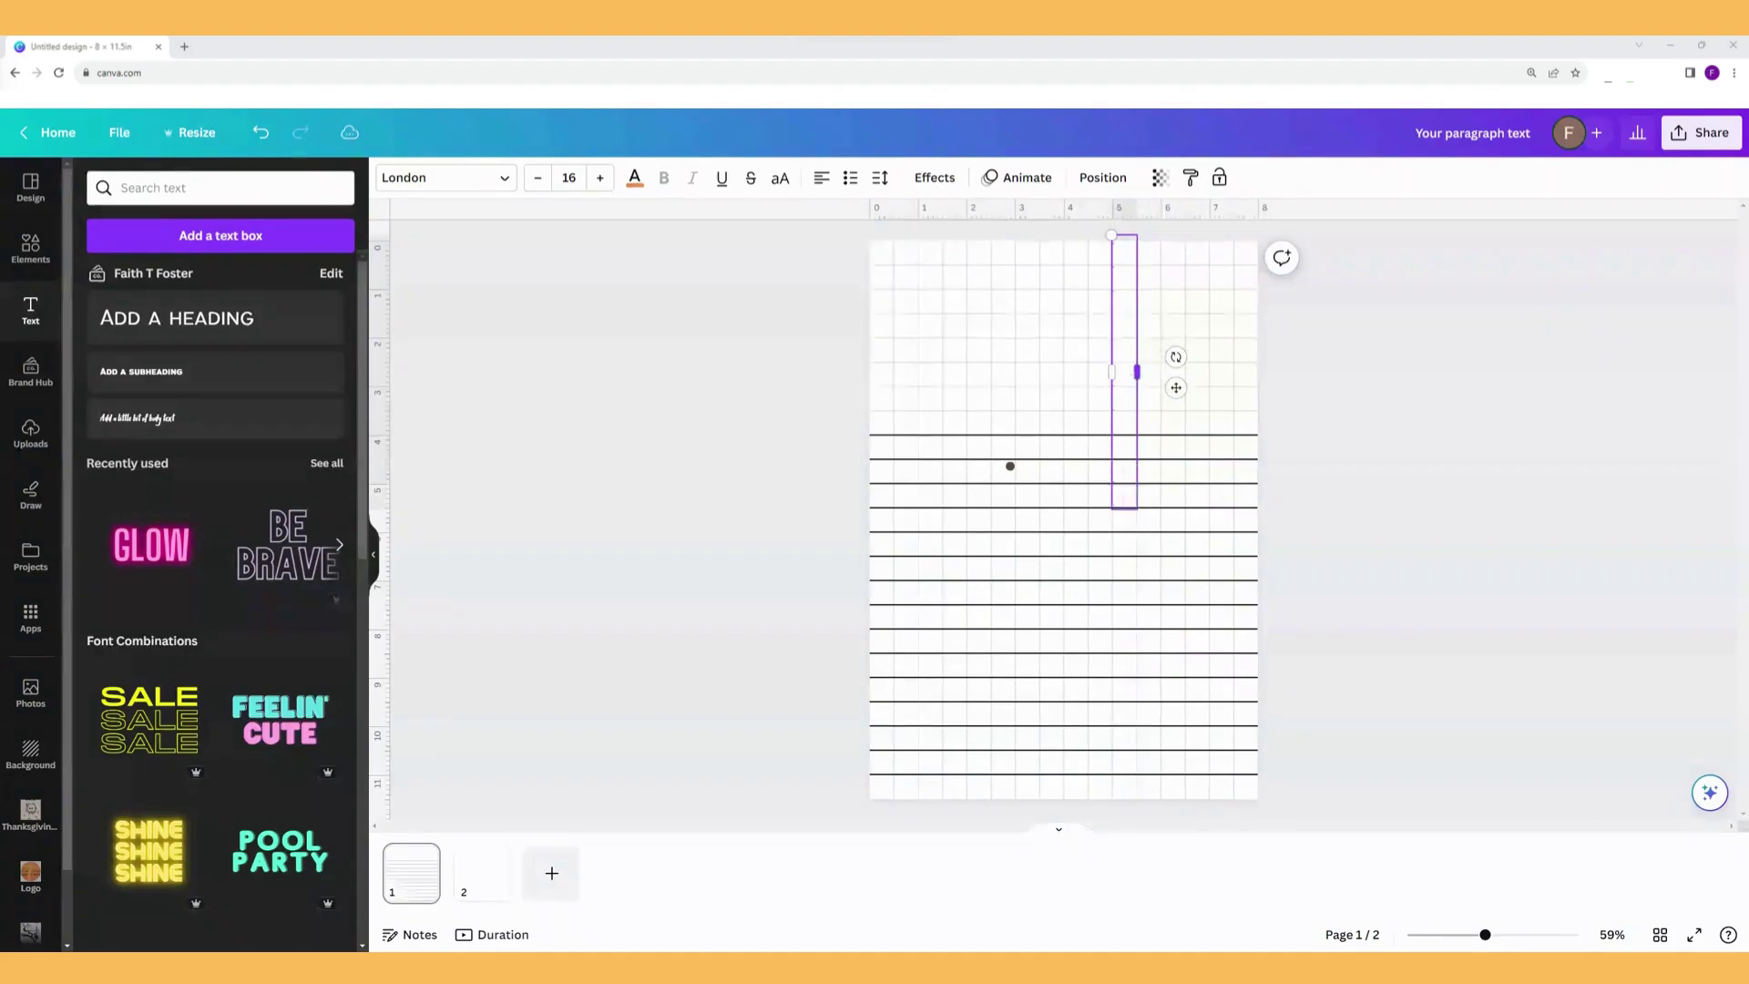
{"action": "key", "text": "Return"}
{"action": "key", "text": "Return"}
{"action": "key", "text": "Return"}
{"action": "key", "text": "Return"}
{"action": "key", "text": "Return"}
{"action": "key", "text": "Return"}
{"action": "key", "text": "Return"}
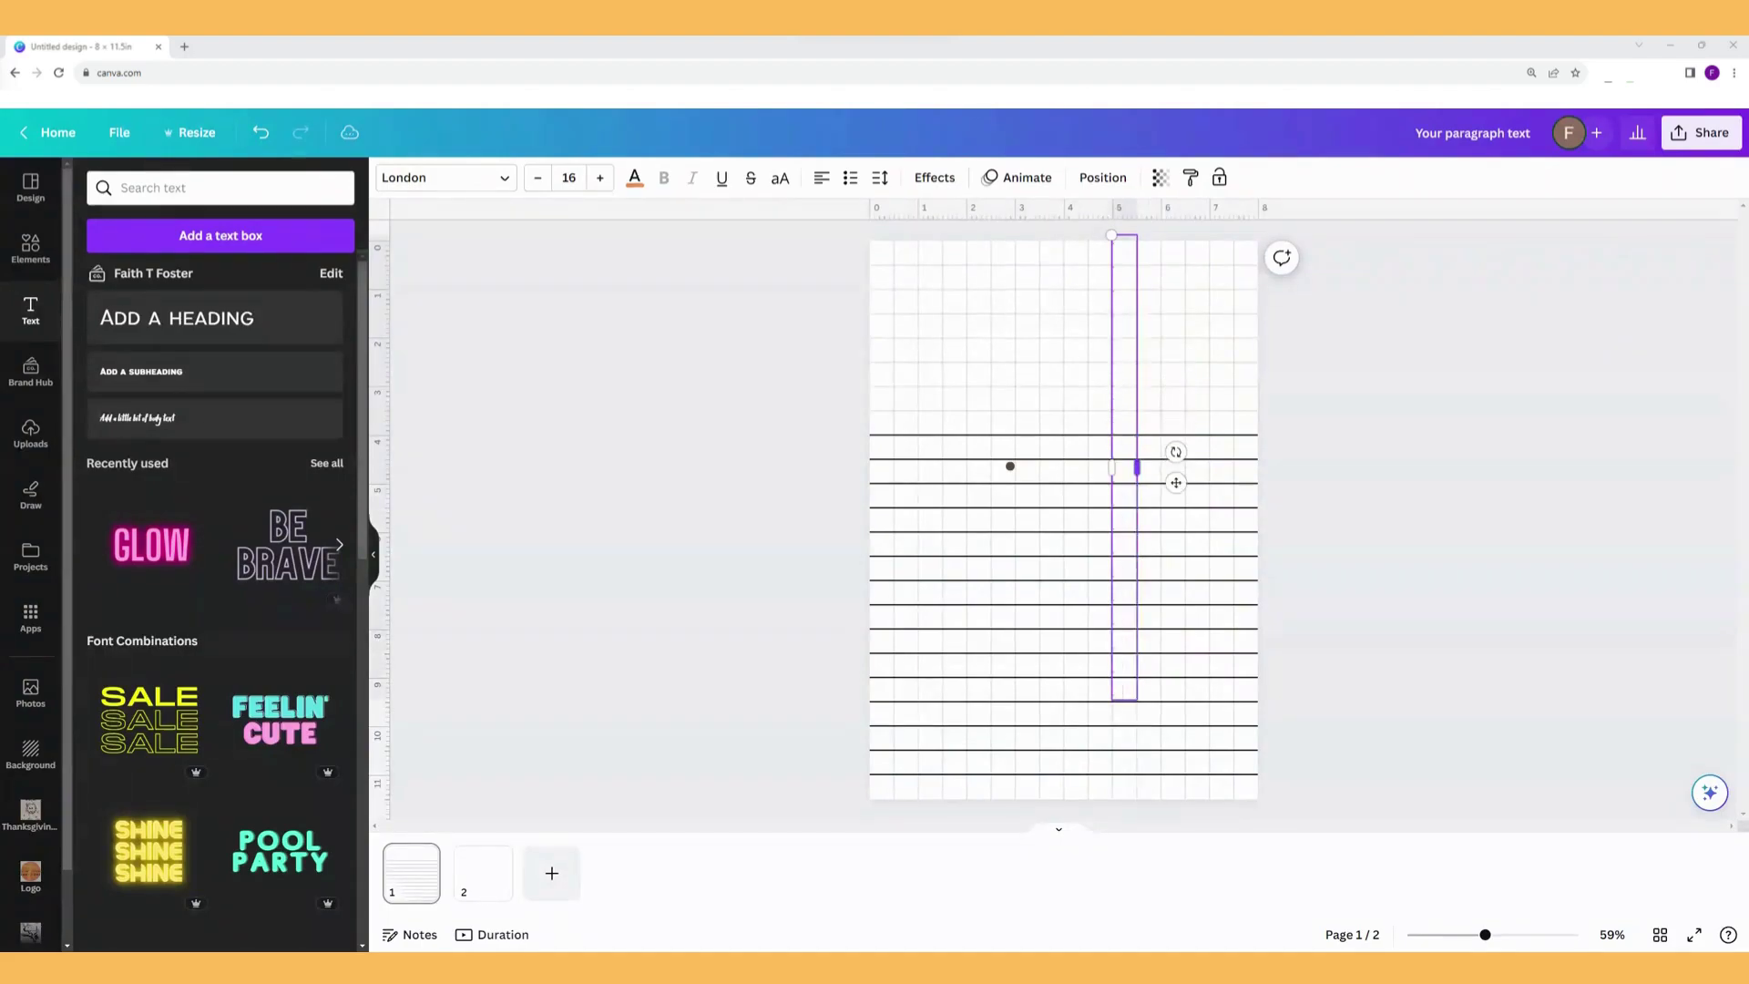
{"action": "key", "text": "Return"}
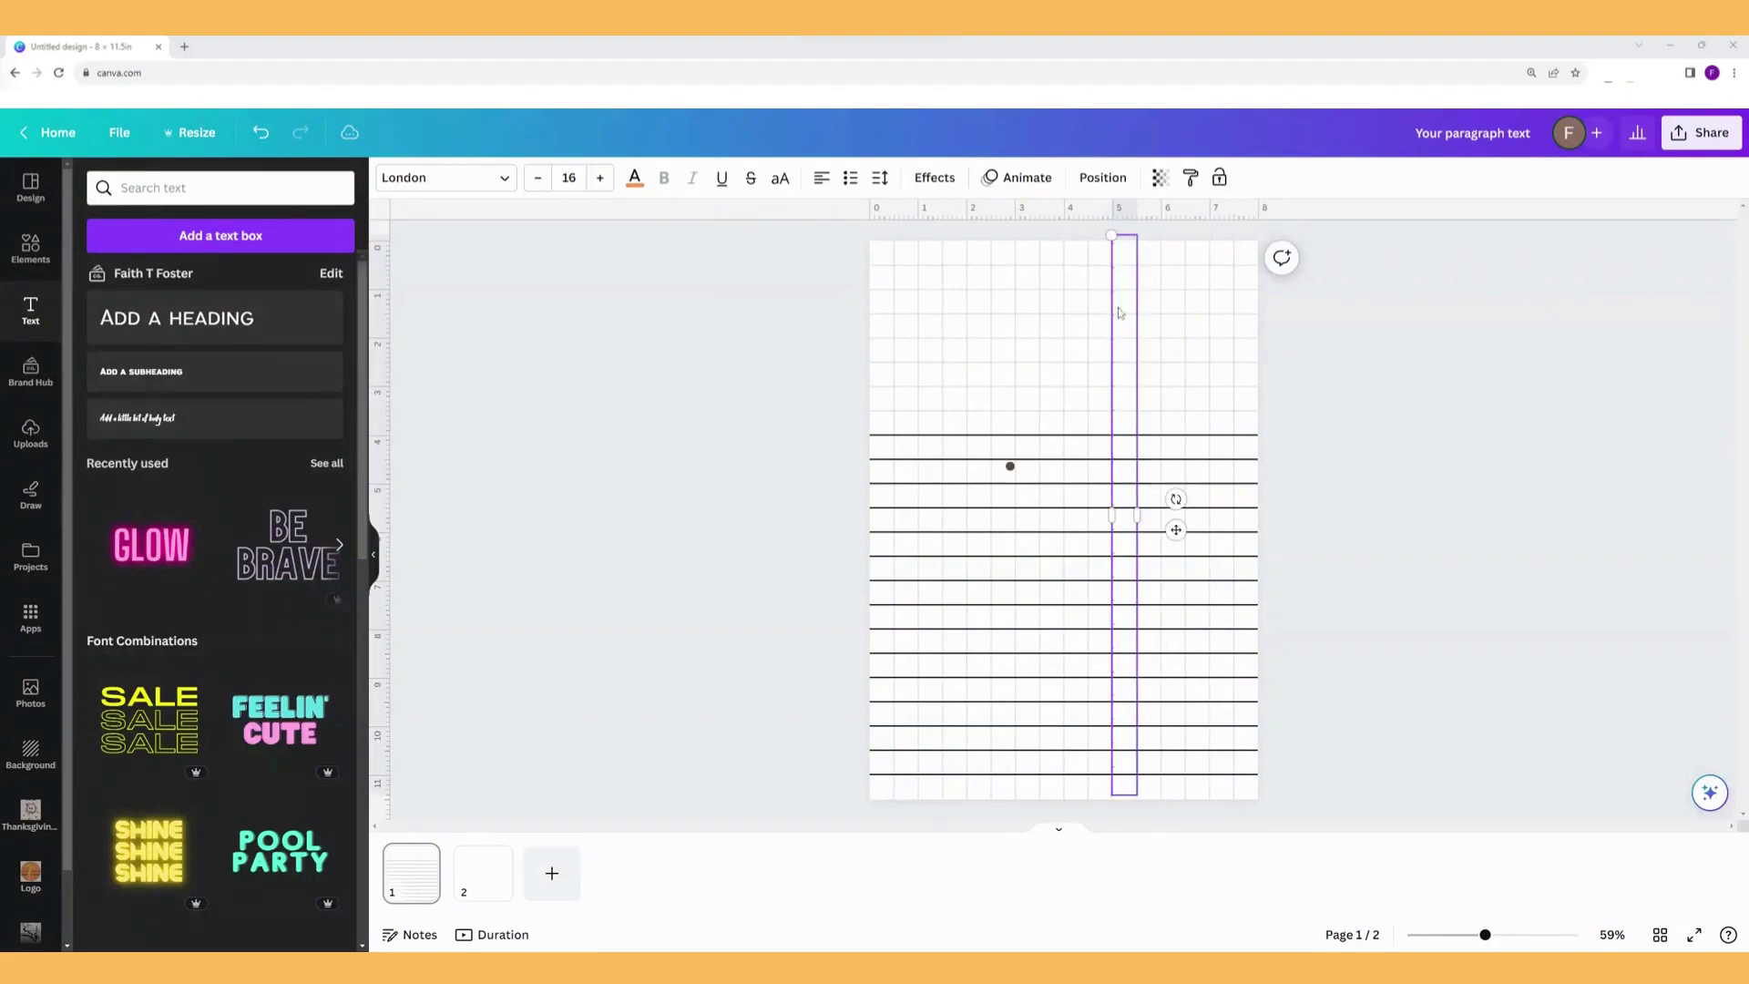
{"action": "left_click", "coordinate": [880, 178]}
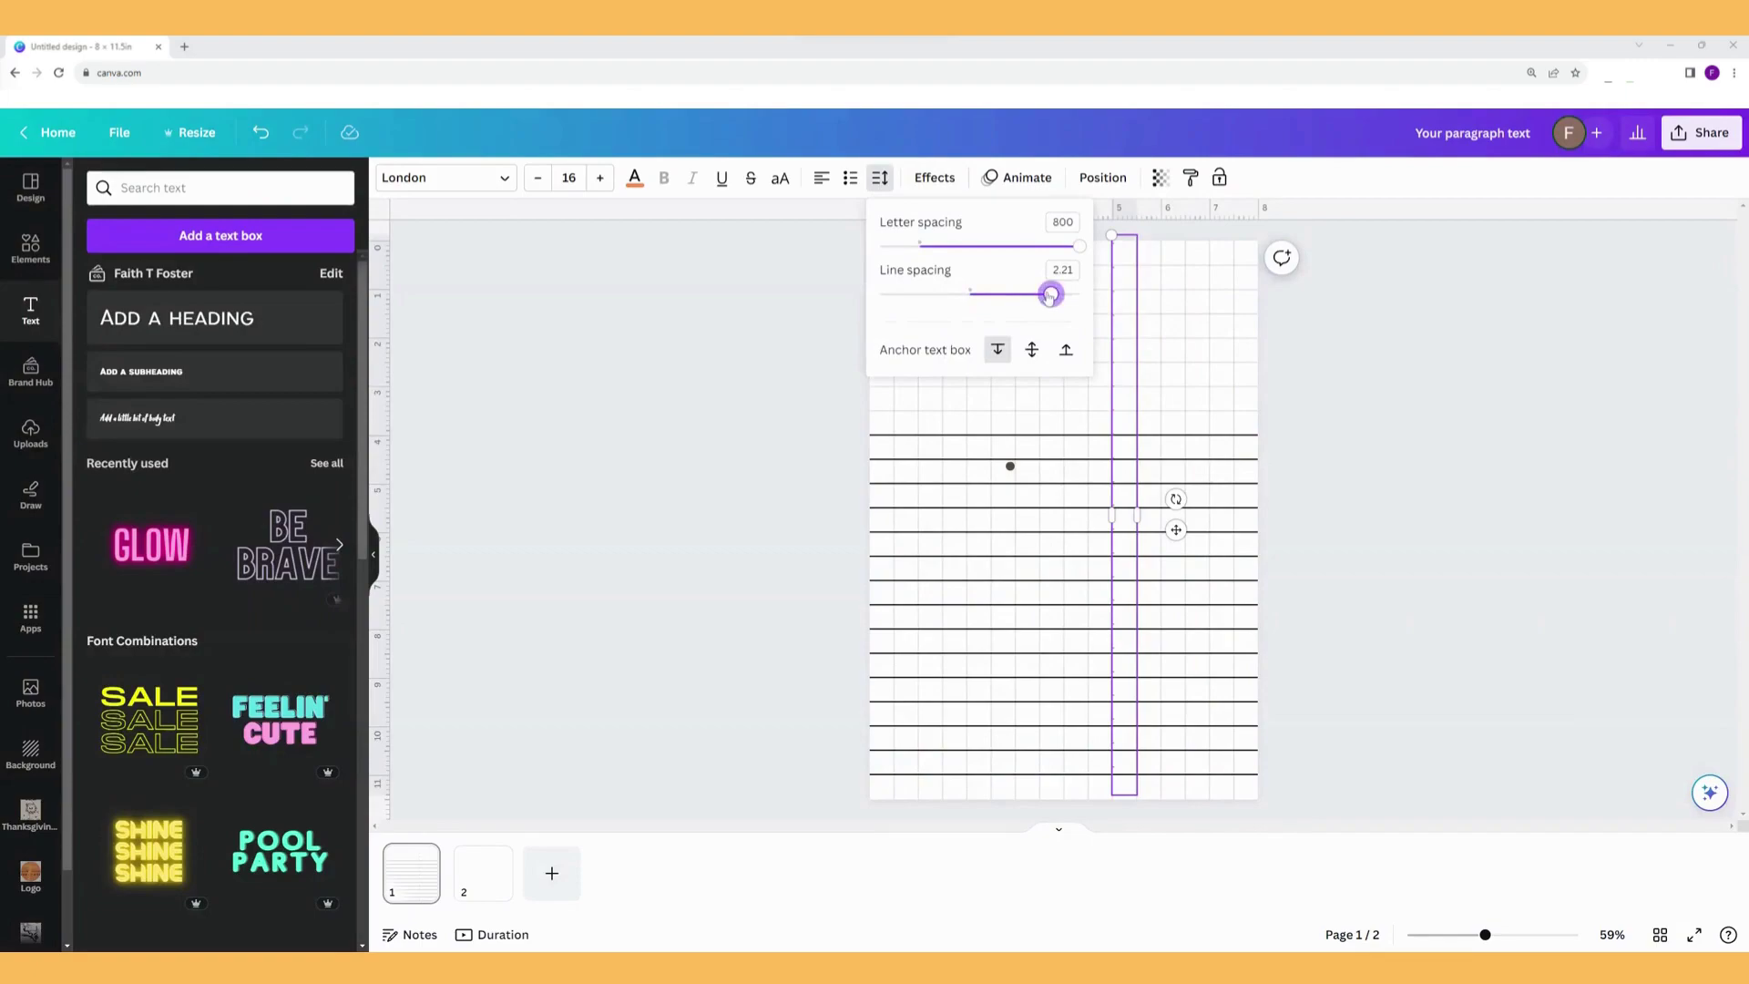
{"action": "left_click_drag", "start_coordinate": [1051, 294], "coordinate": [1052, 294]}
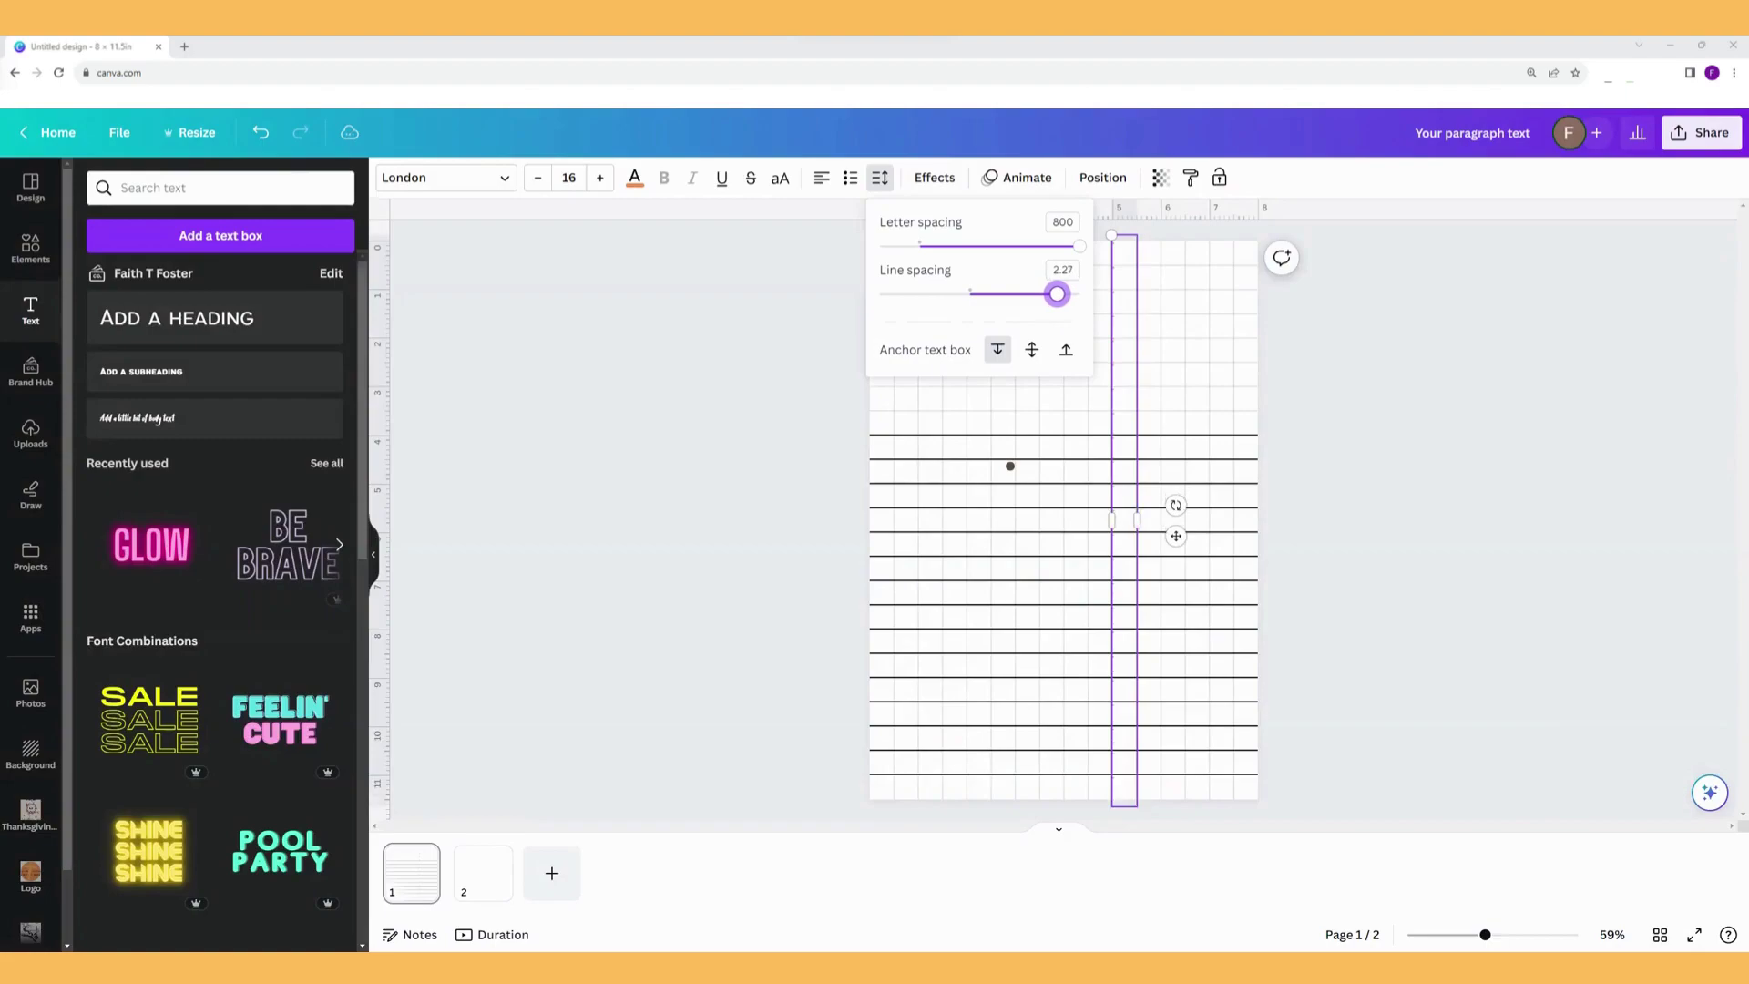
{"action": "left_click_drag", "start_coordinate": [1127, 340], "coordinate": [909, 356]}
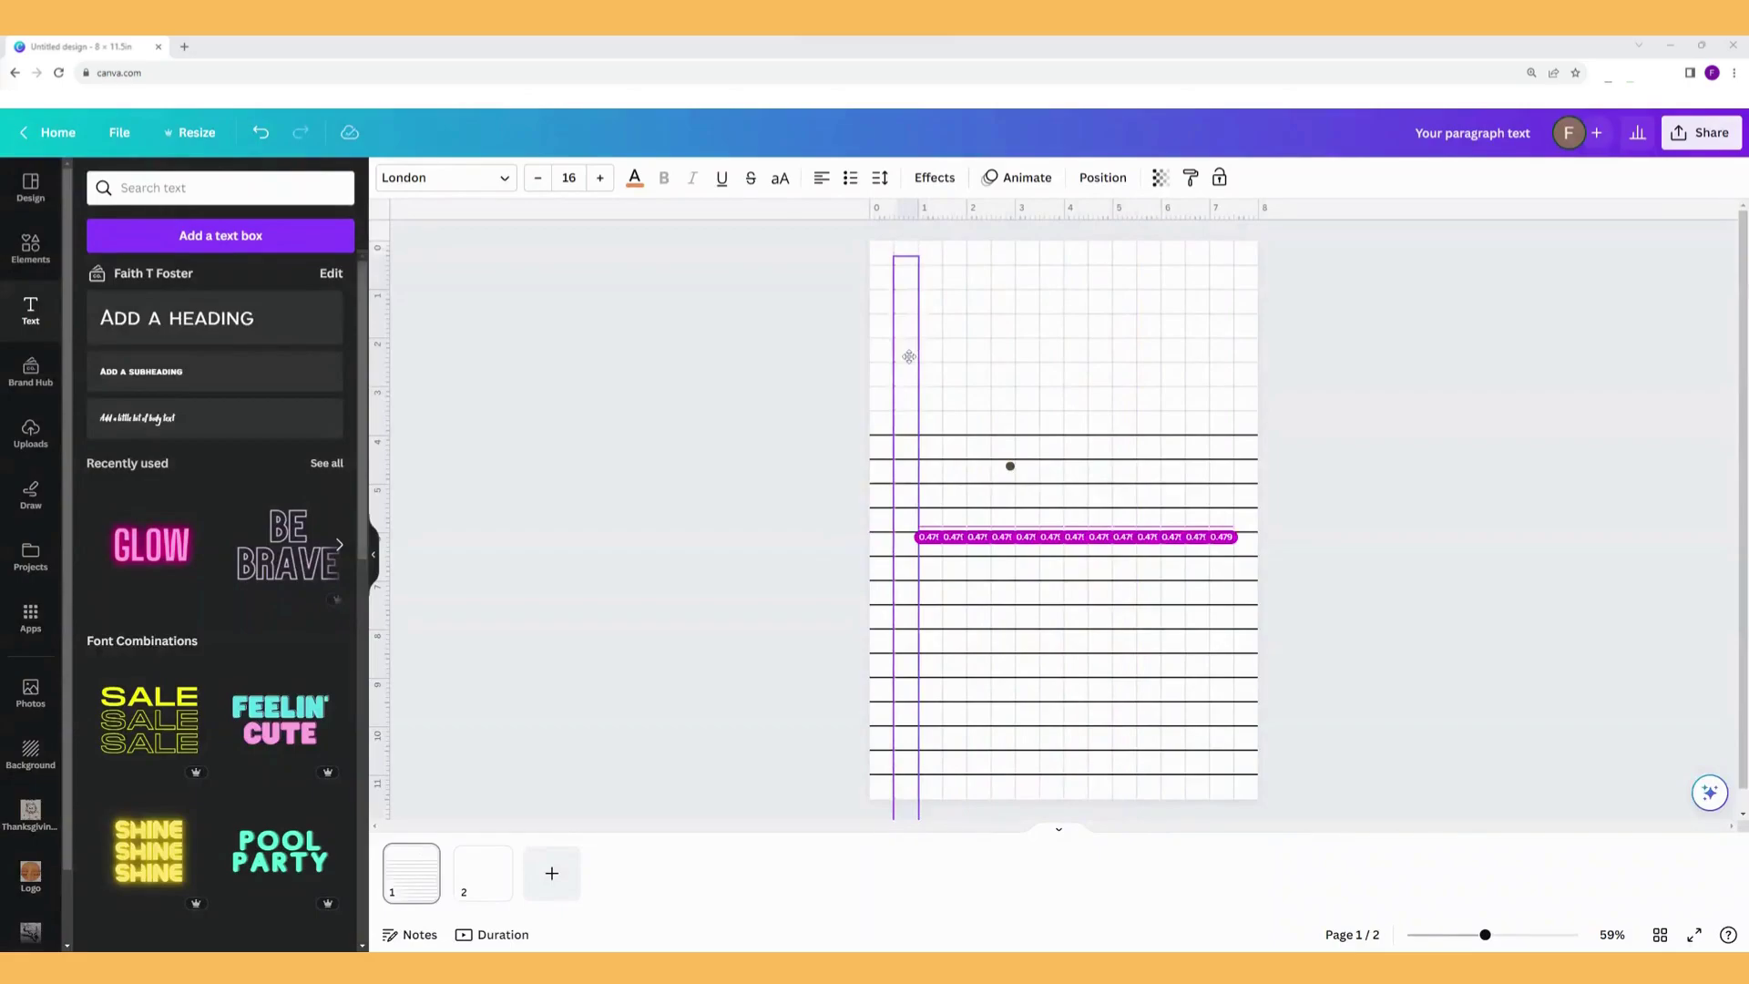
Settle the dot column at the left margin and reselect it.
{"action": "left_click_drag", "start_coordinate": [908, 356], "coordinate": [914, 358]}
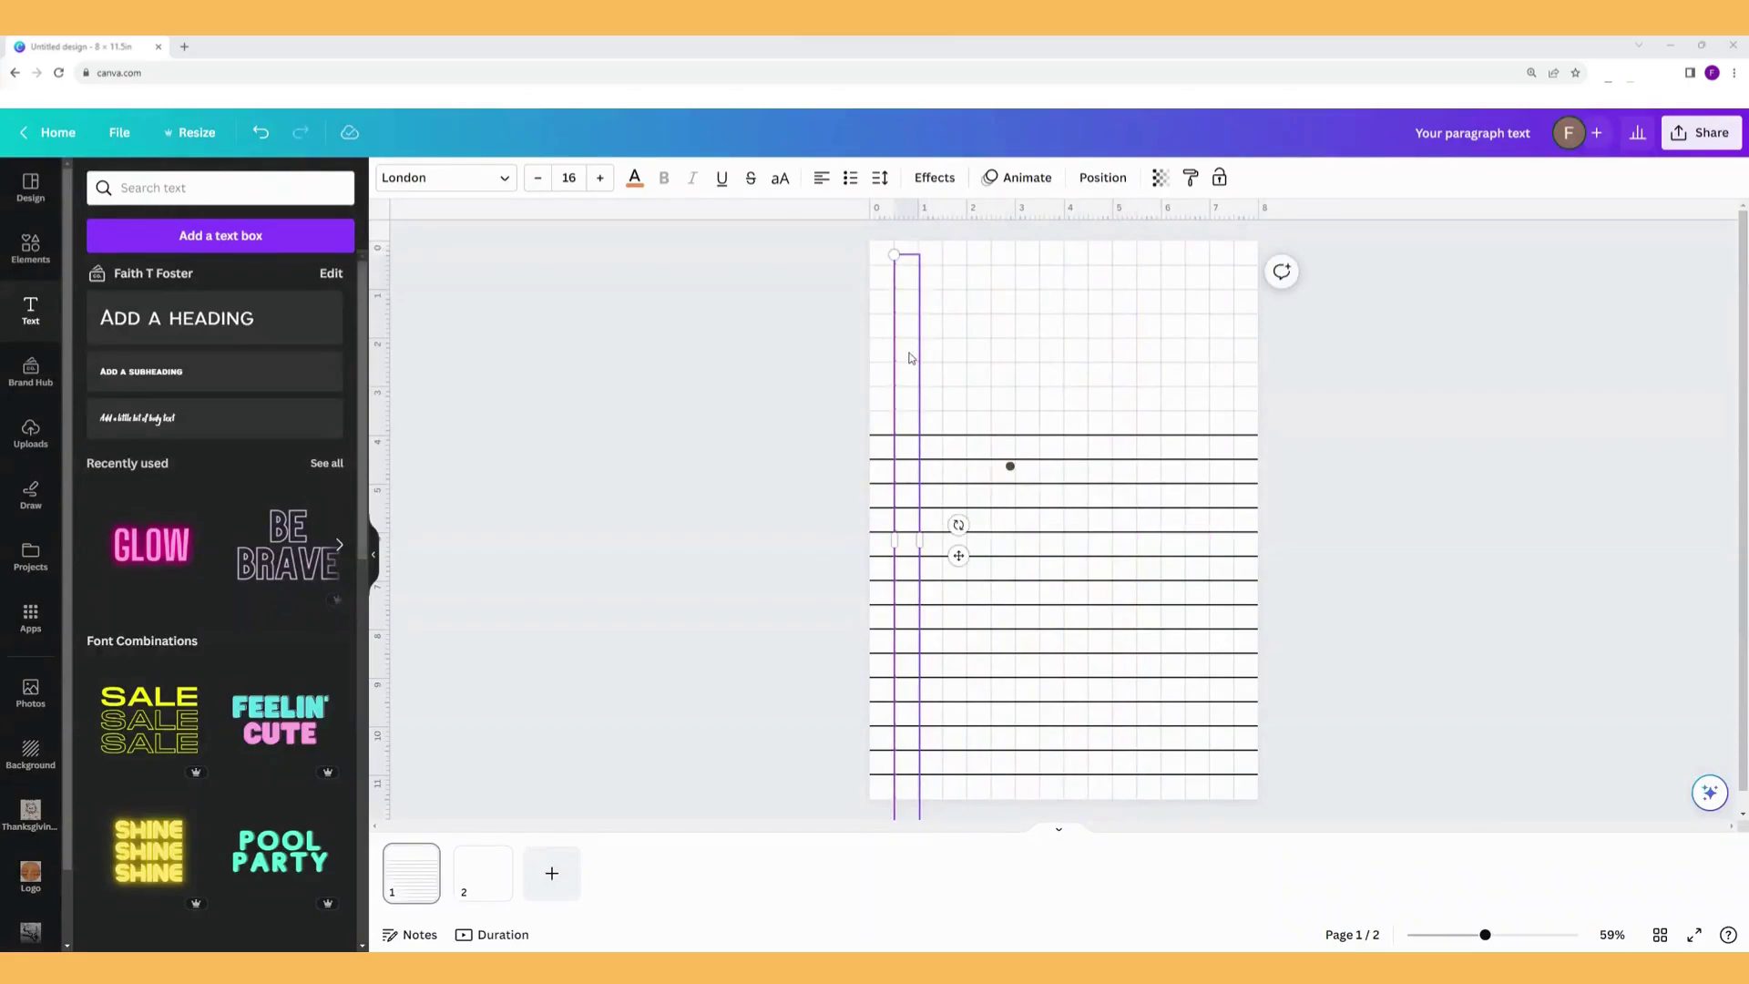
{"action": "left_click_drag", "start_coordinate": [908, 359], "coordinate": [909, 359]}
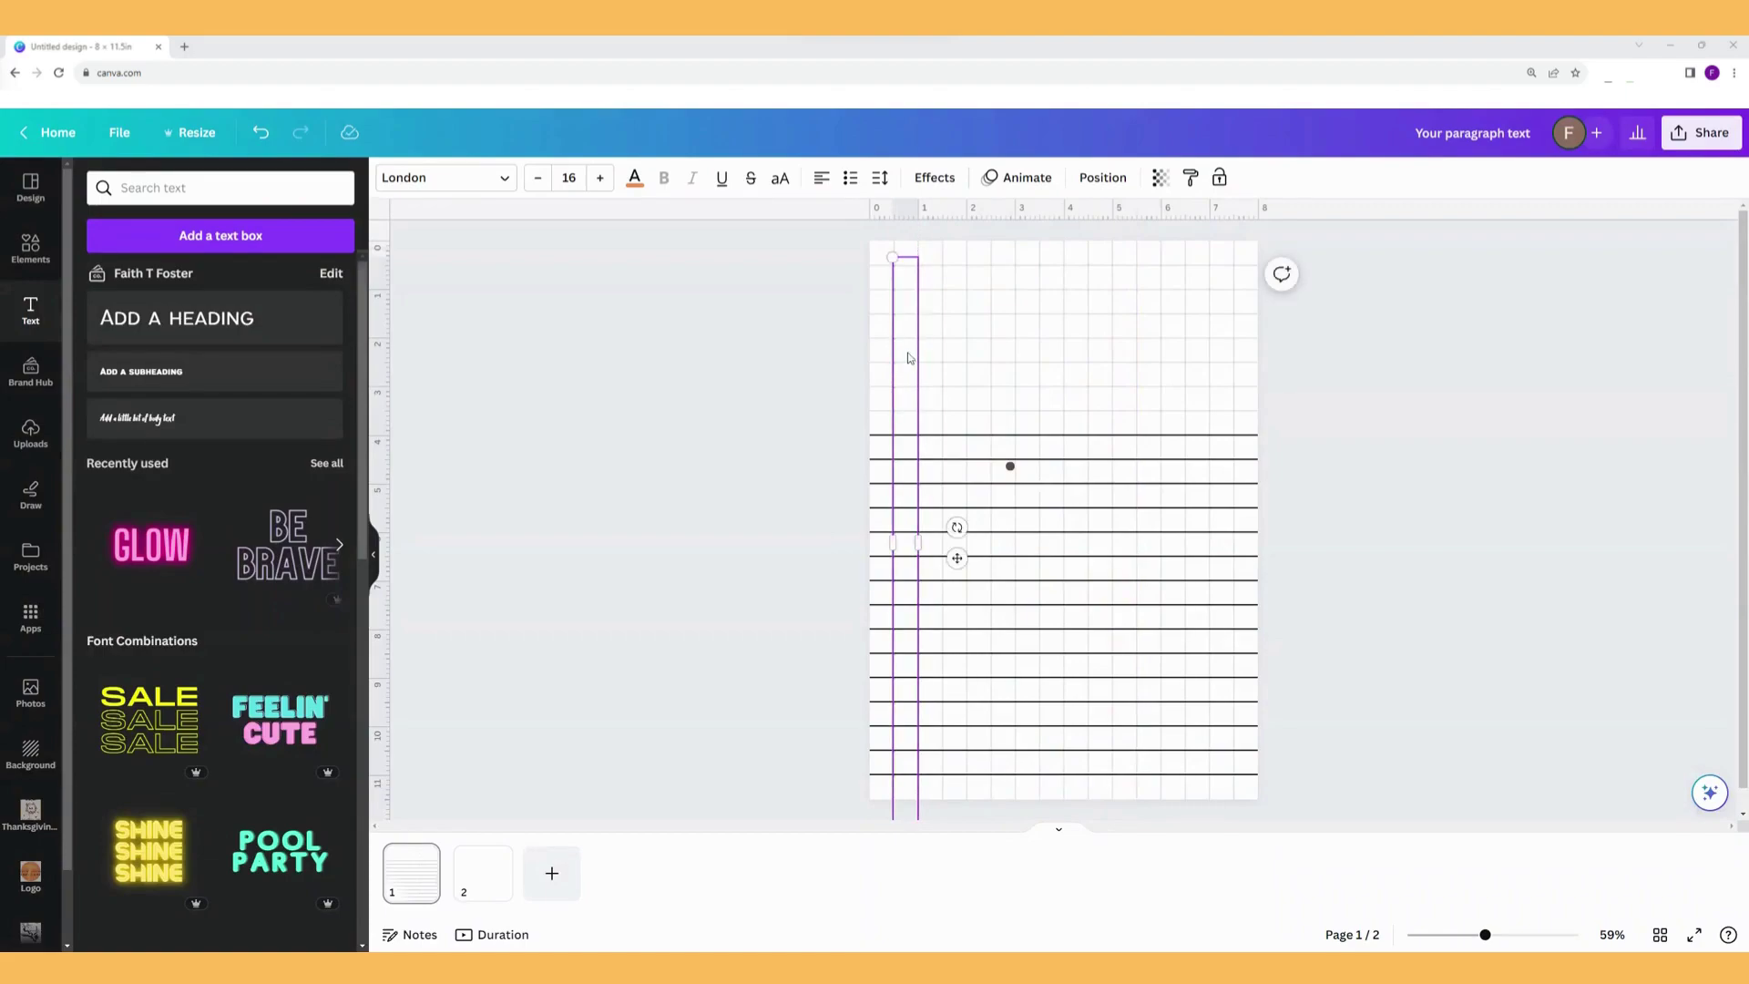
{"action": "left_click", "coordinate": [856, 255]}
{"action": "left_click", "coordinate": [895, 270]}
Duplicate the dot column several times and place a copy beside the original at left.
{"action": "right_click", "coordinate": [907, 289]}
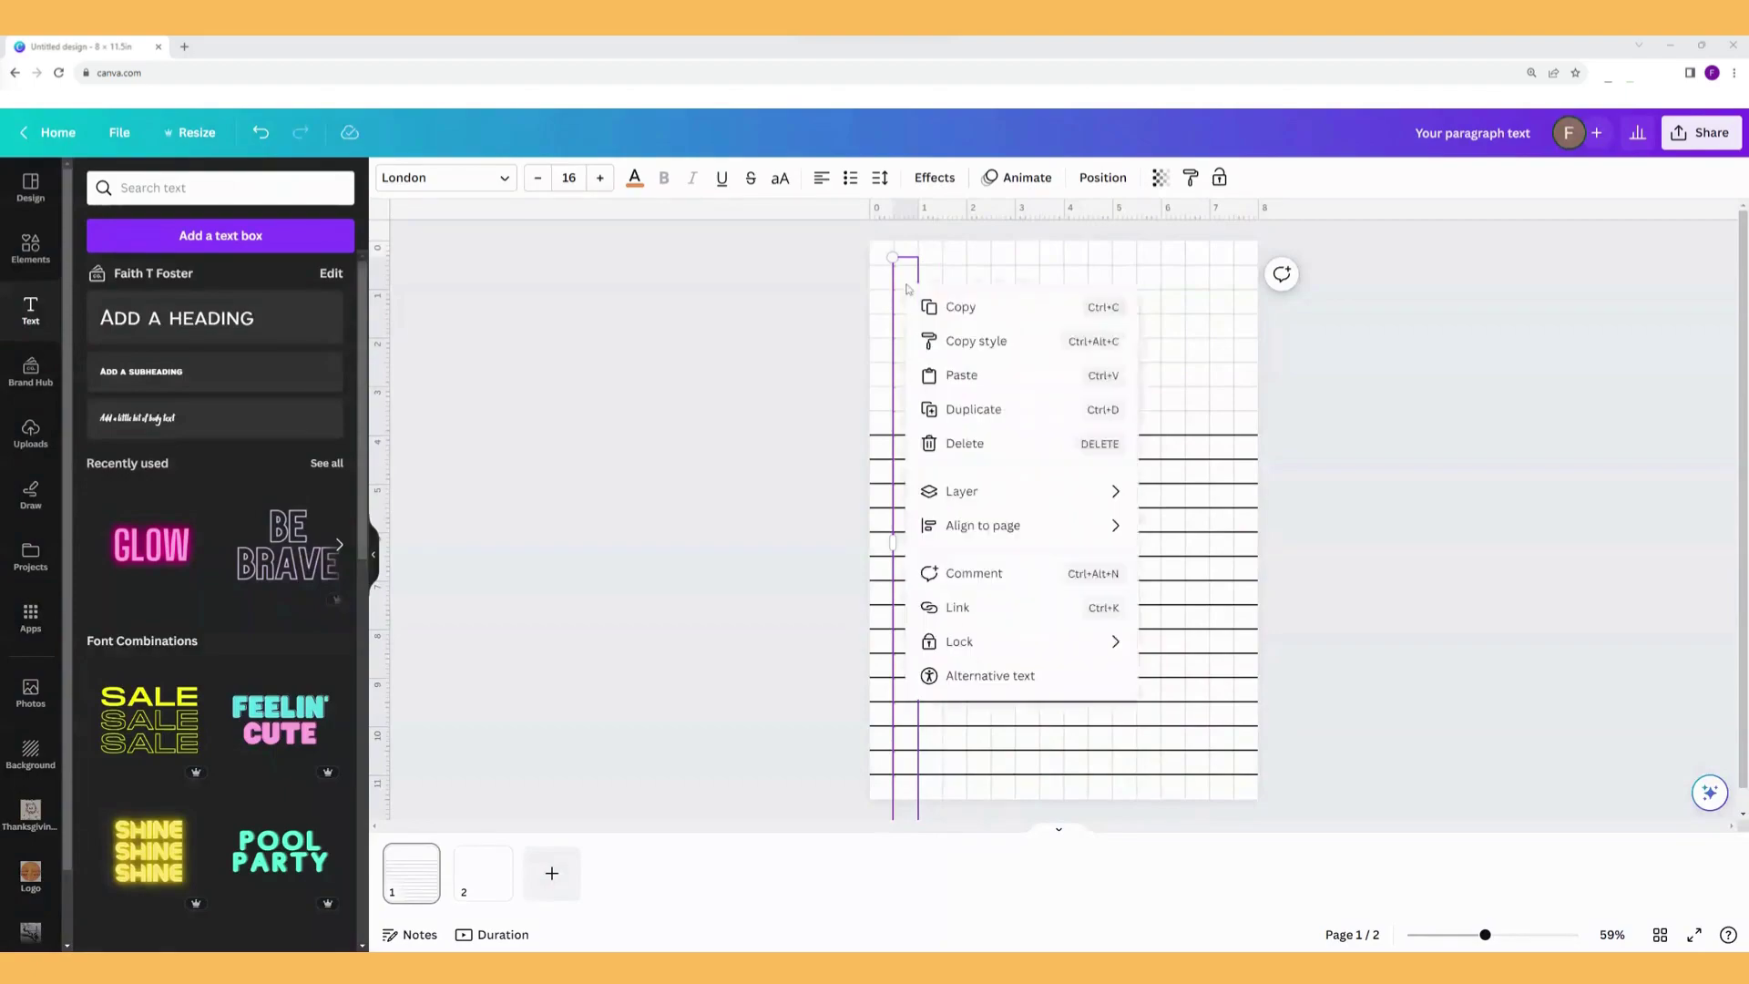
{"action": "left_click", "coordinate": [965, 412]}
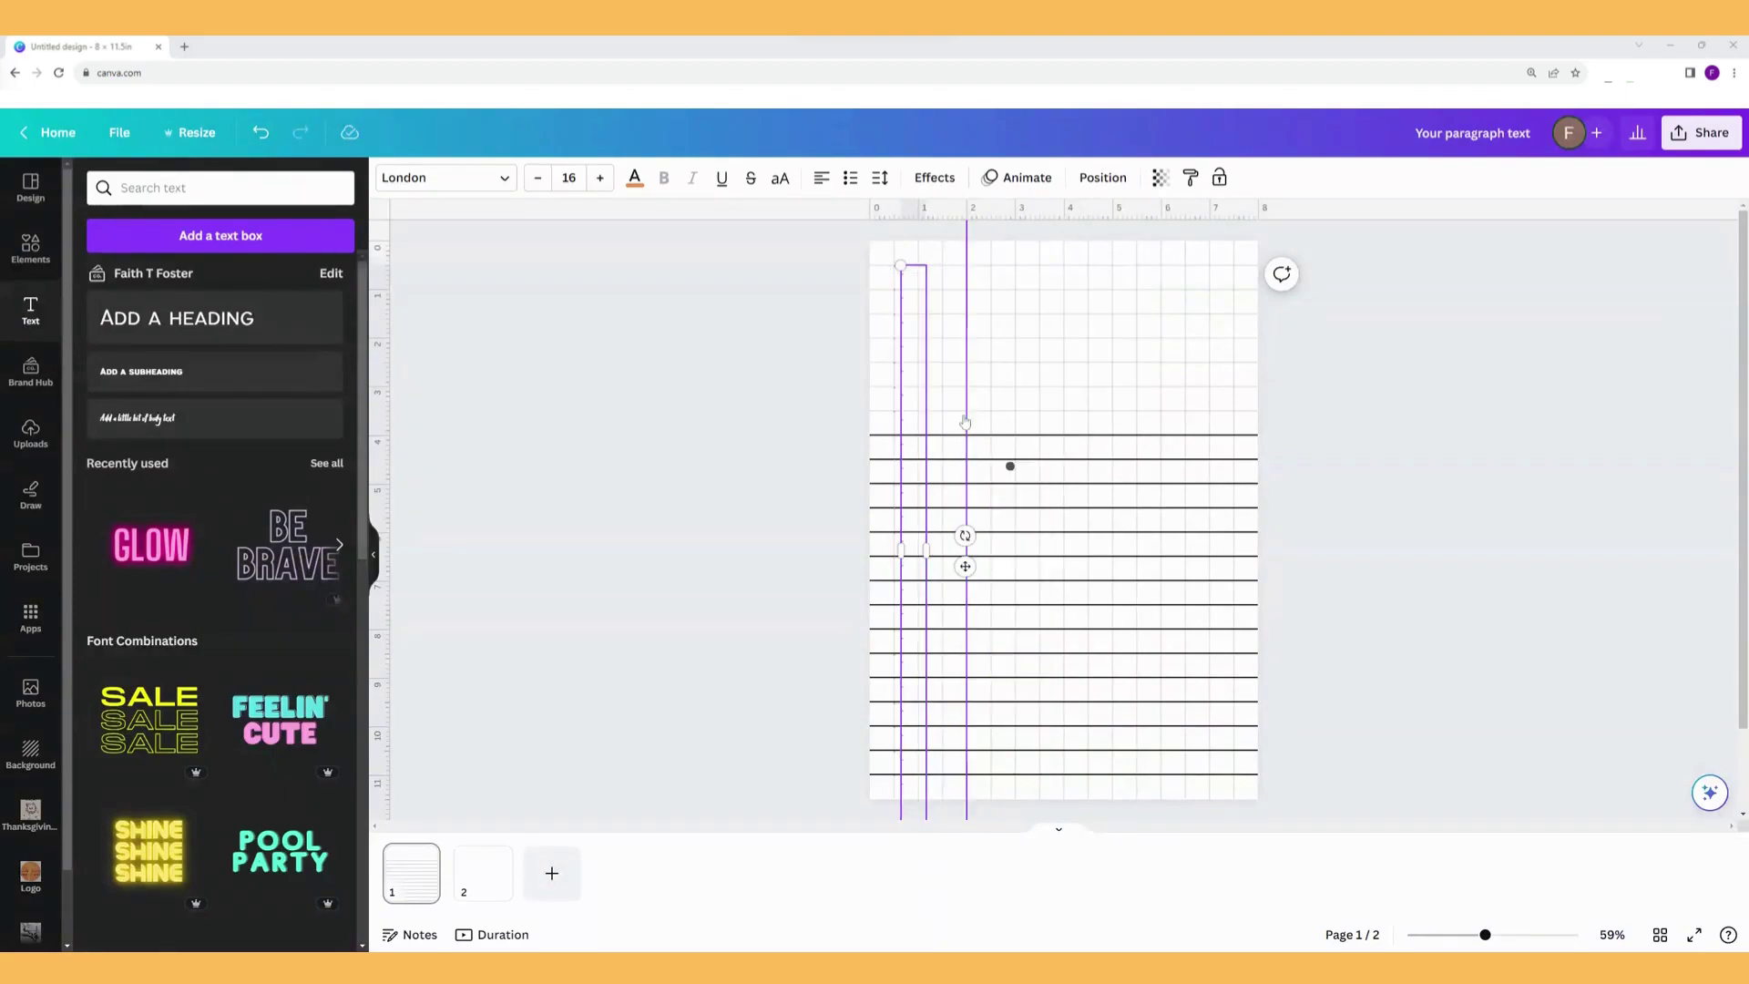
{"action": "left_click_drag", "start_coordinate": [965, 421], "coordinate": [918, 374]}
{"action": "right_click", "coordinate": [913, 363]}
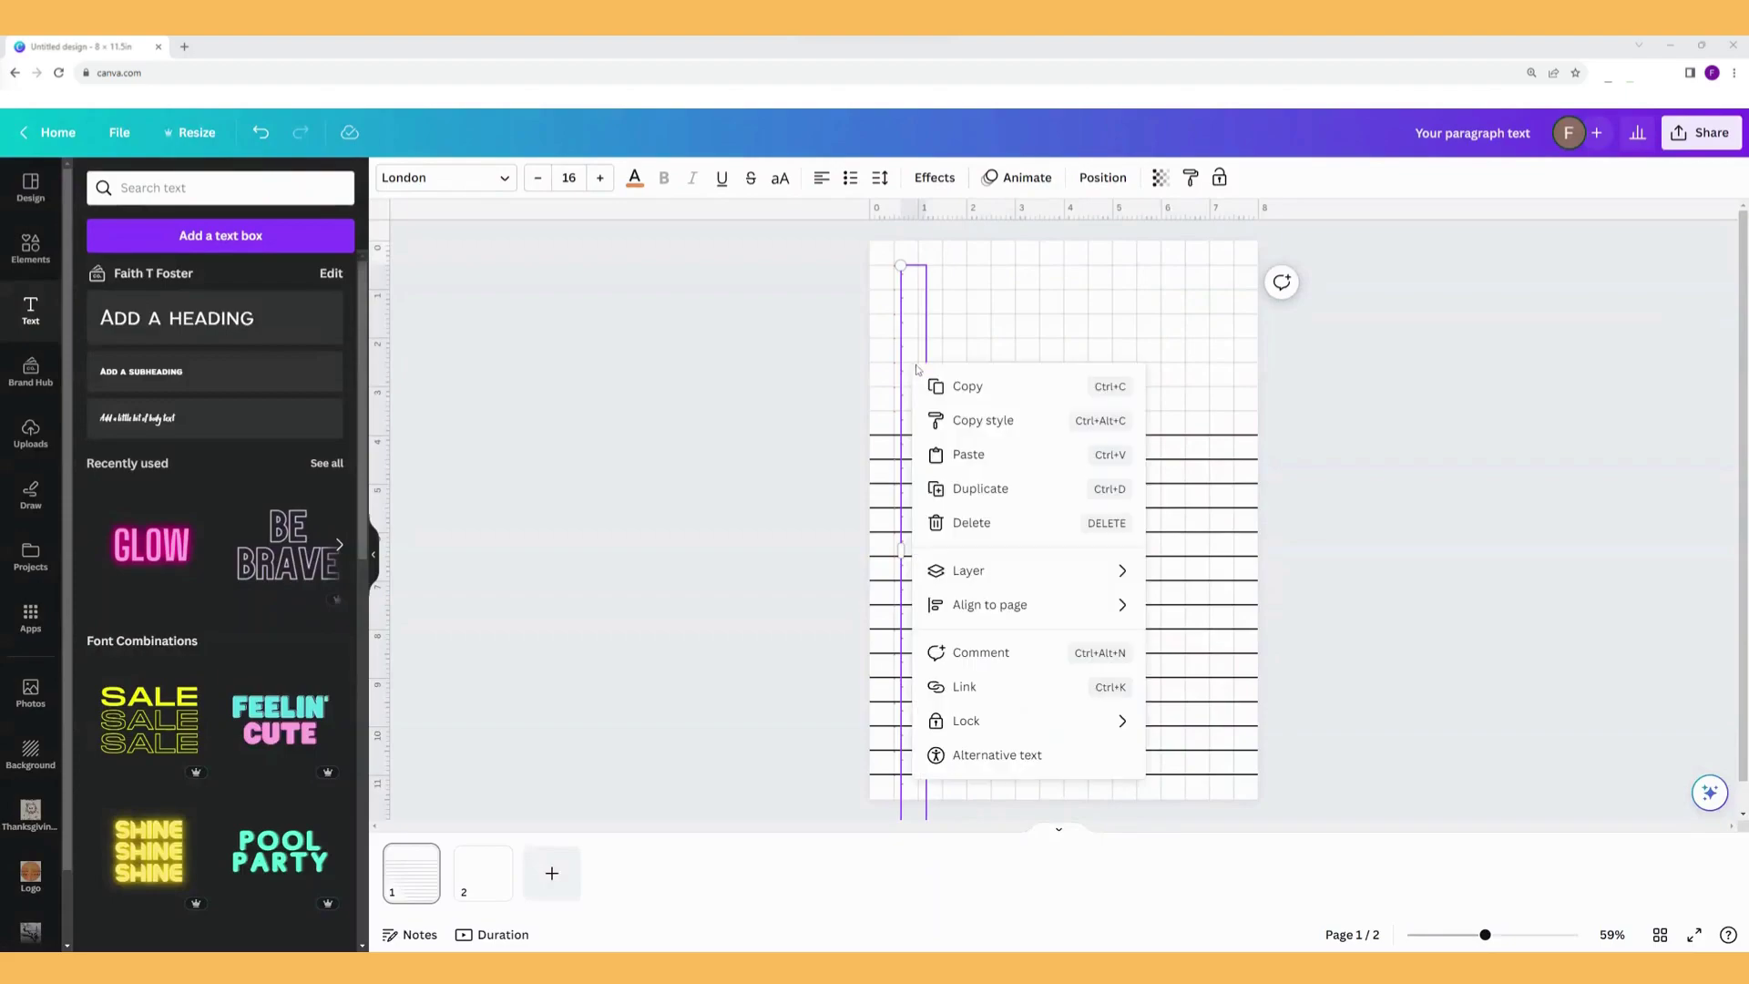
{"action": "left_click", "coordinate": [991, 457]}
{"action": "right_click", "coordinate": [919, 370]}
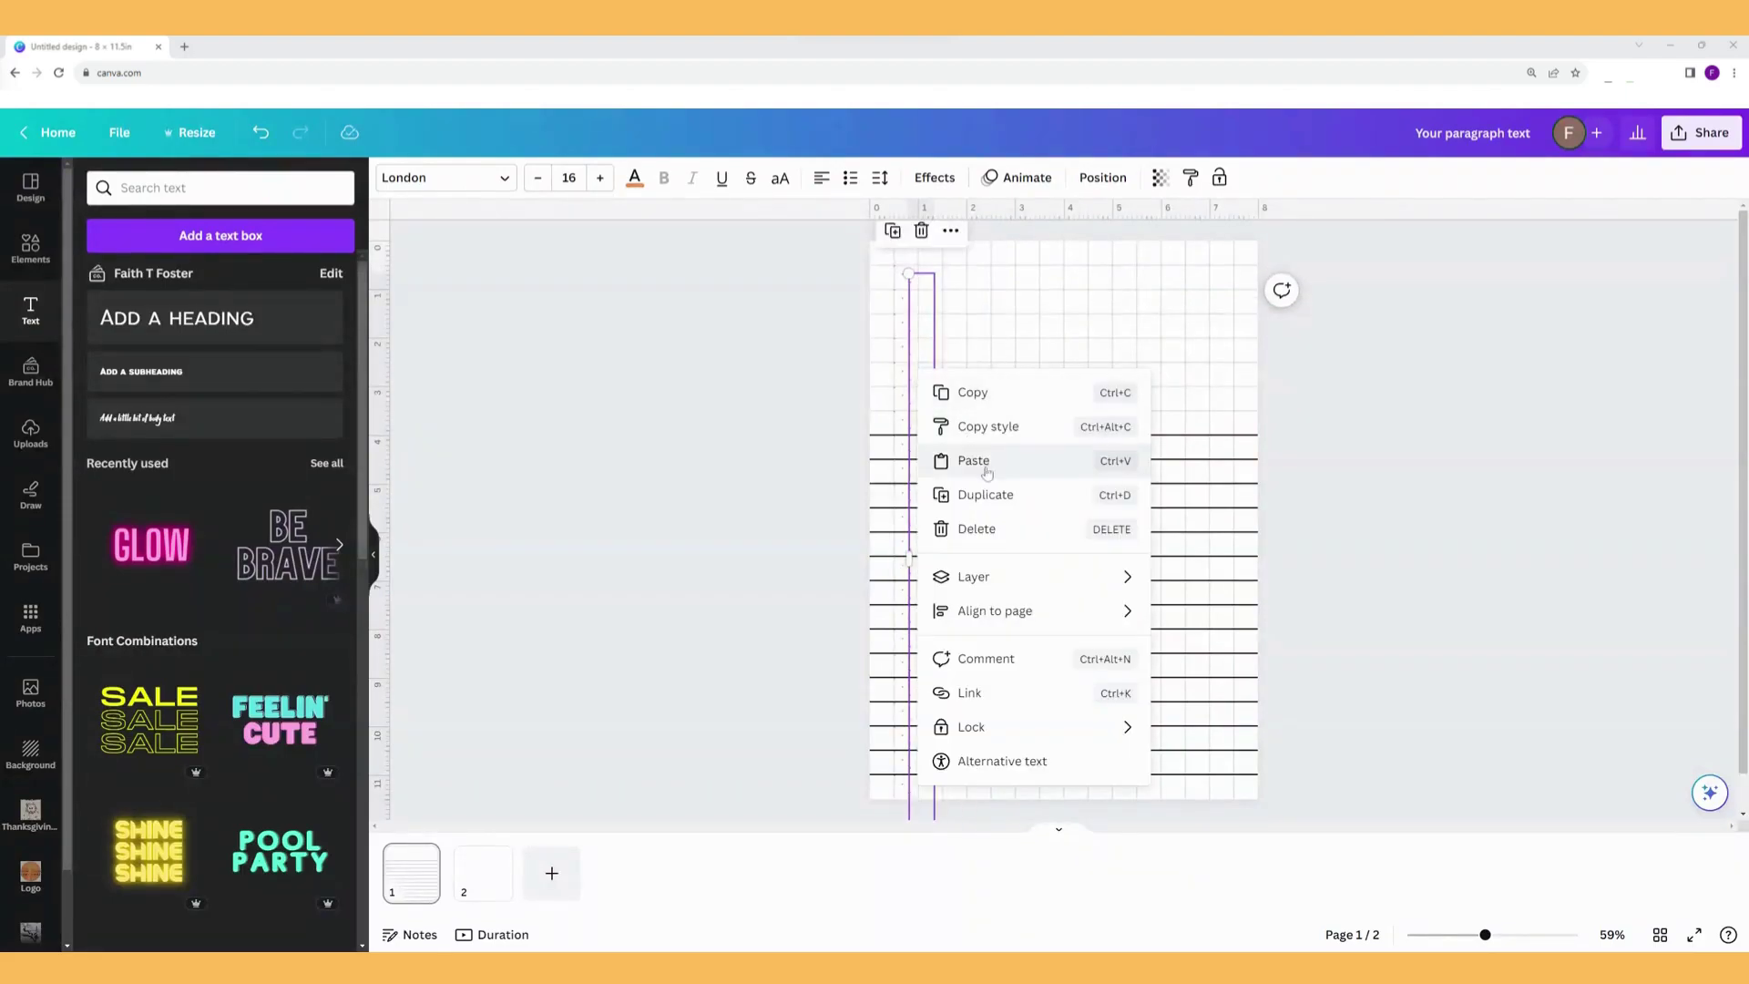
{"action": "left_click", "coordinate": [988, 494]}
{"action": "right_click", "coordinate": [925, 373]}
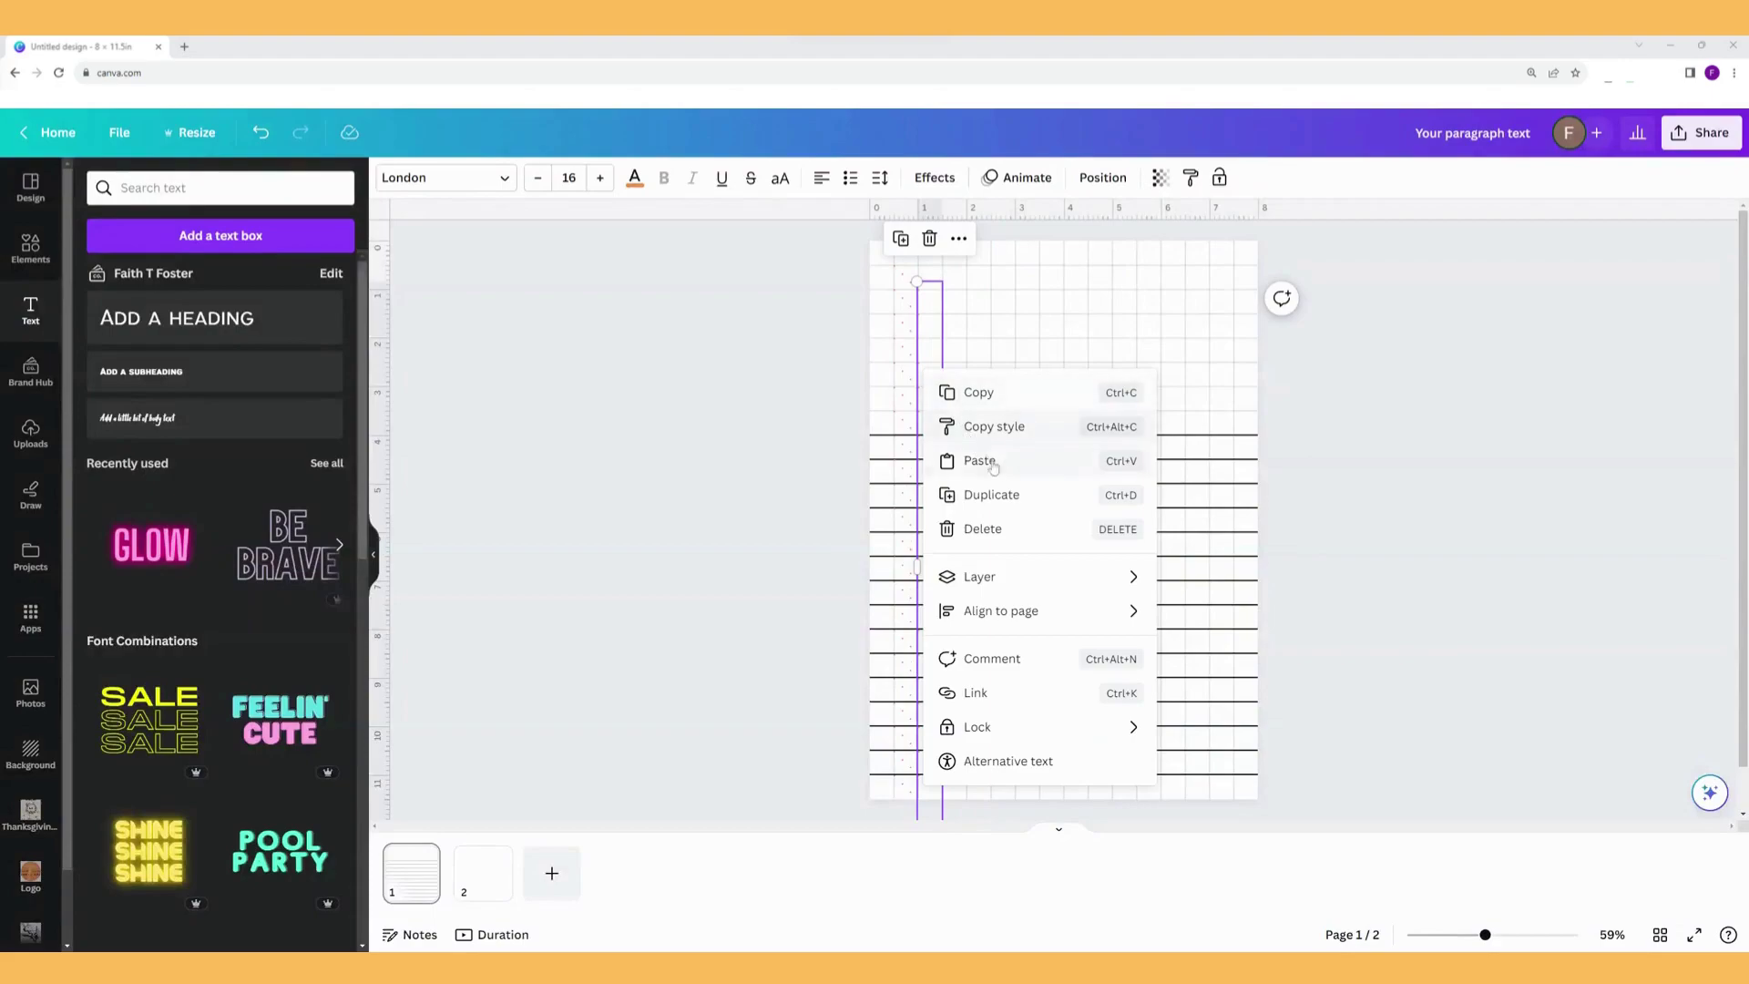
{"action": "left_click", "coordinate": [988, 493]}
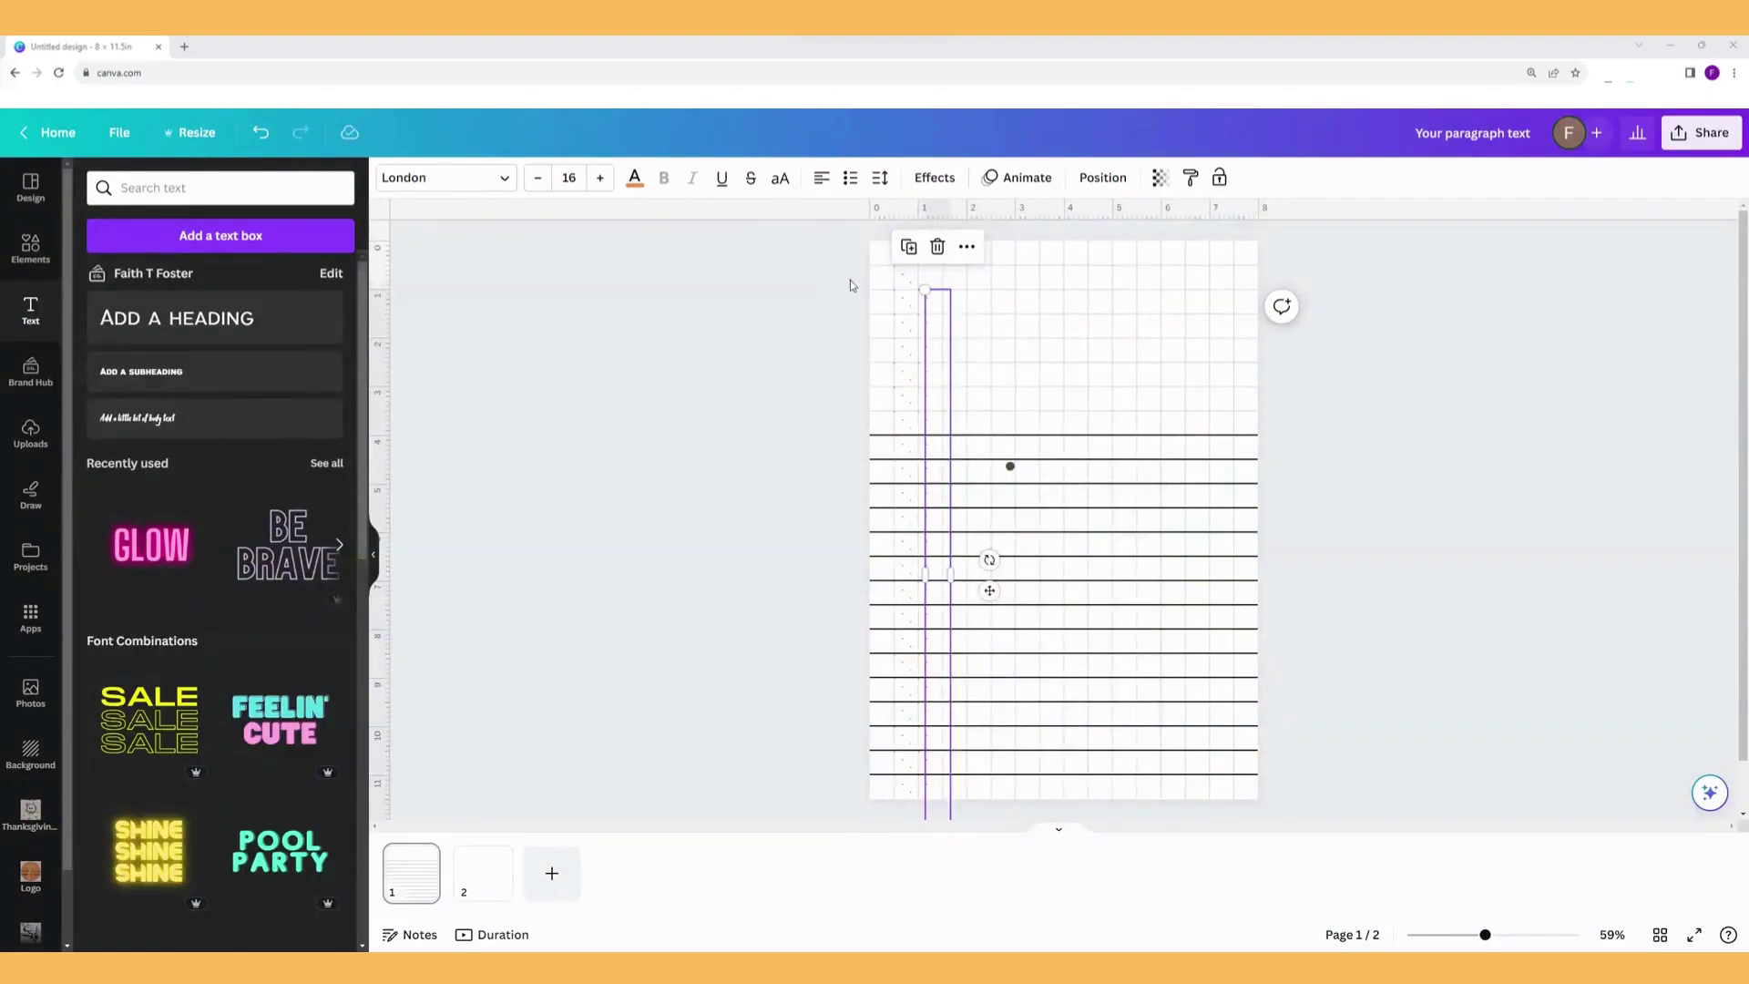
{"action": "left_click_drag", "start_coordinate": [931, 333], "coordinate": [900, 301]}
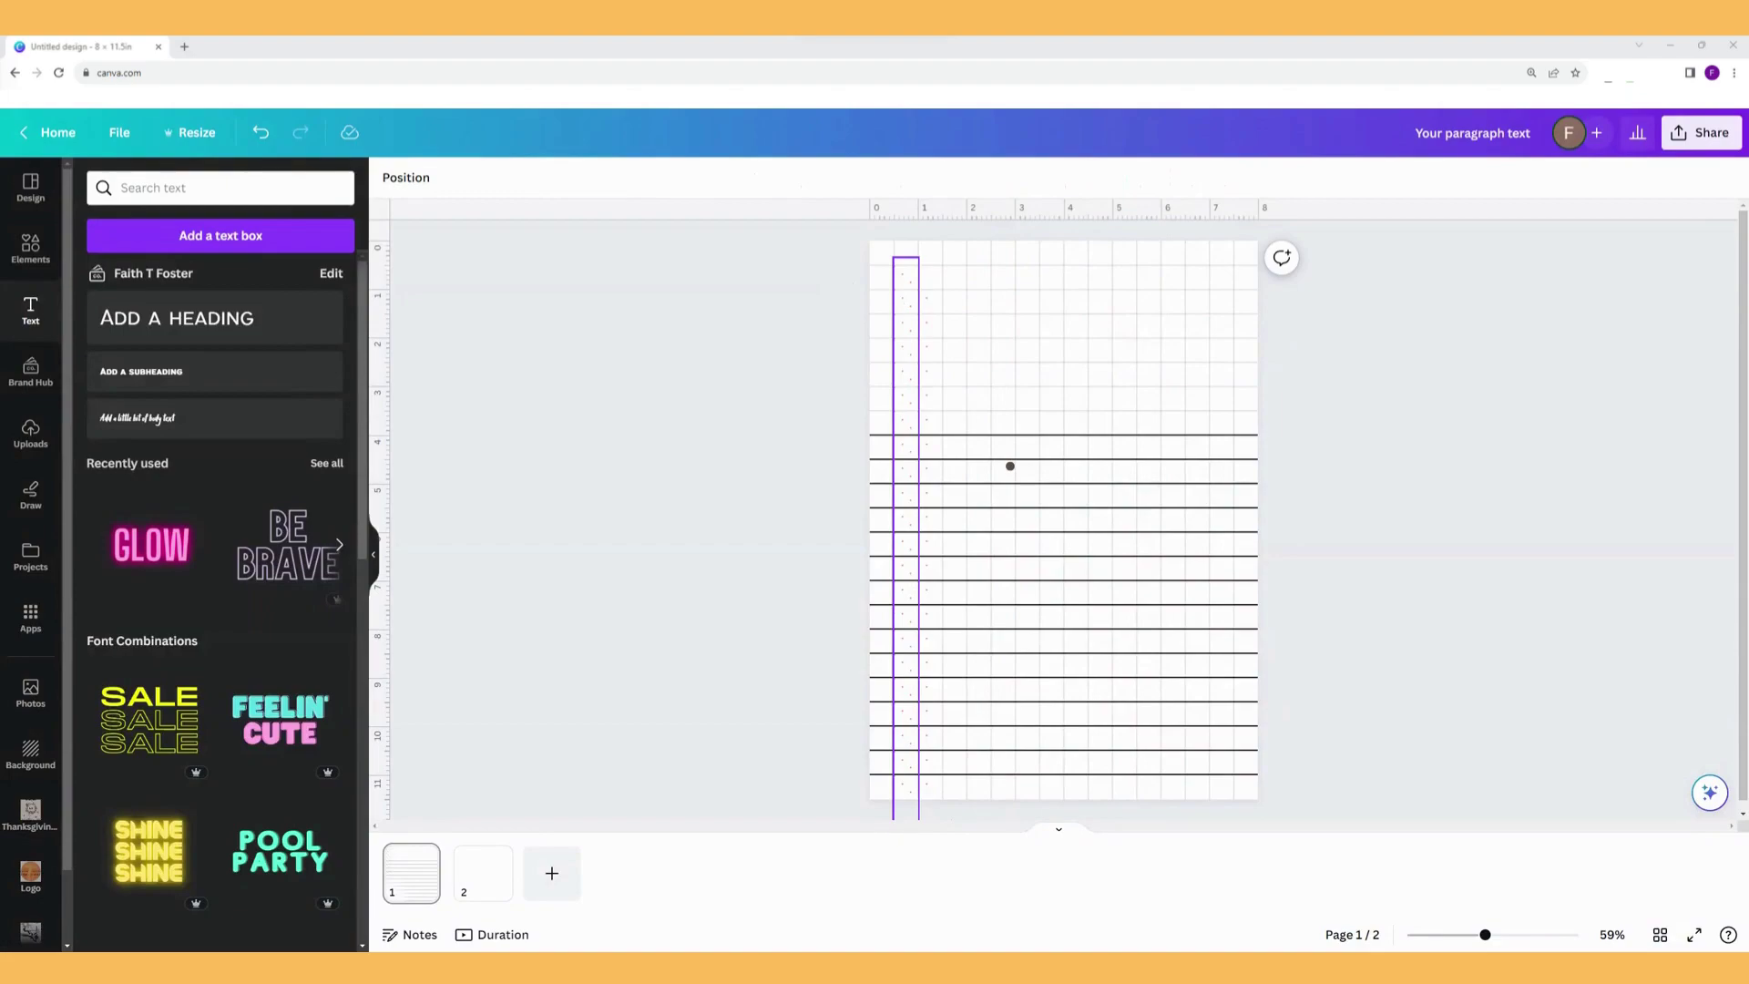
Make several duplicate copies of the dot column.
{"action": "key", "text": "ctrl+d"}
{"action": "key", "text": "ctrl+d"}
{"action": "key", "text": "ctrl+d"}
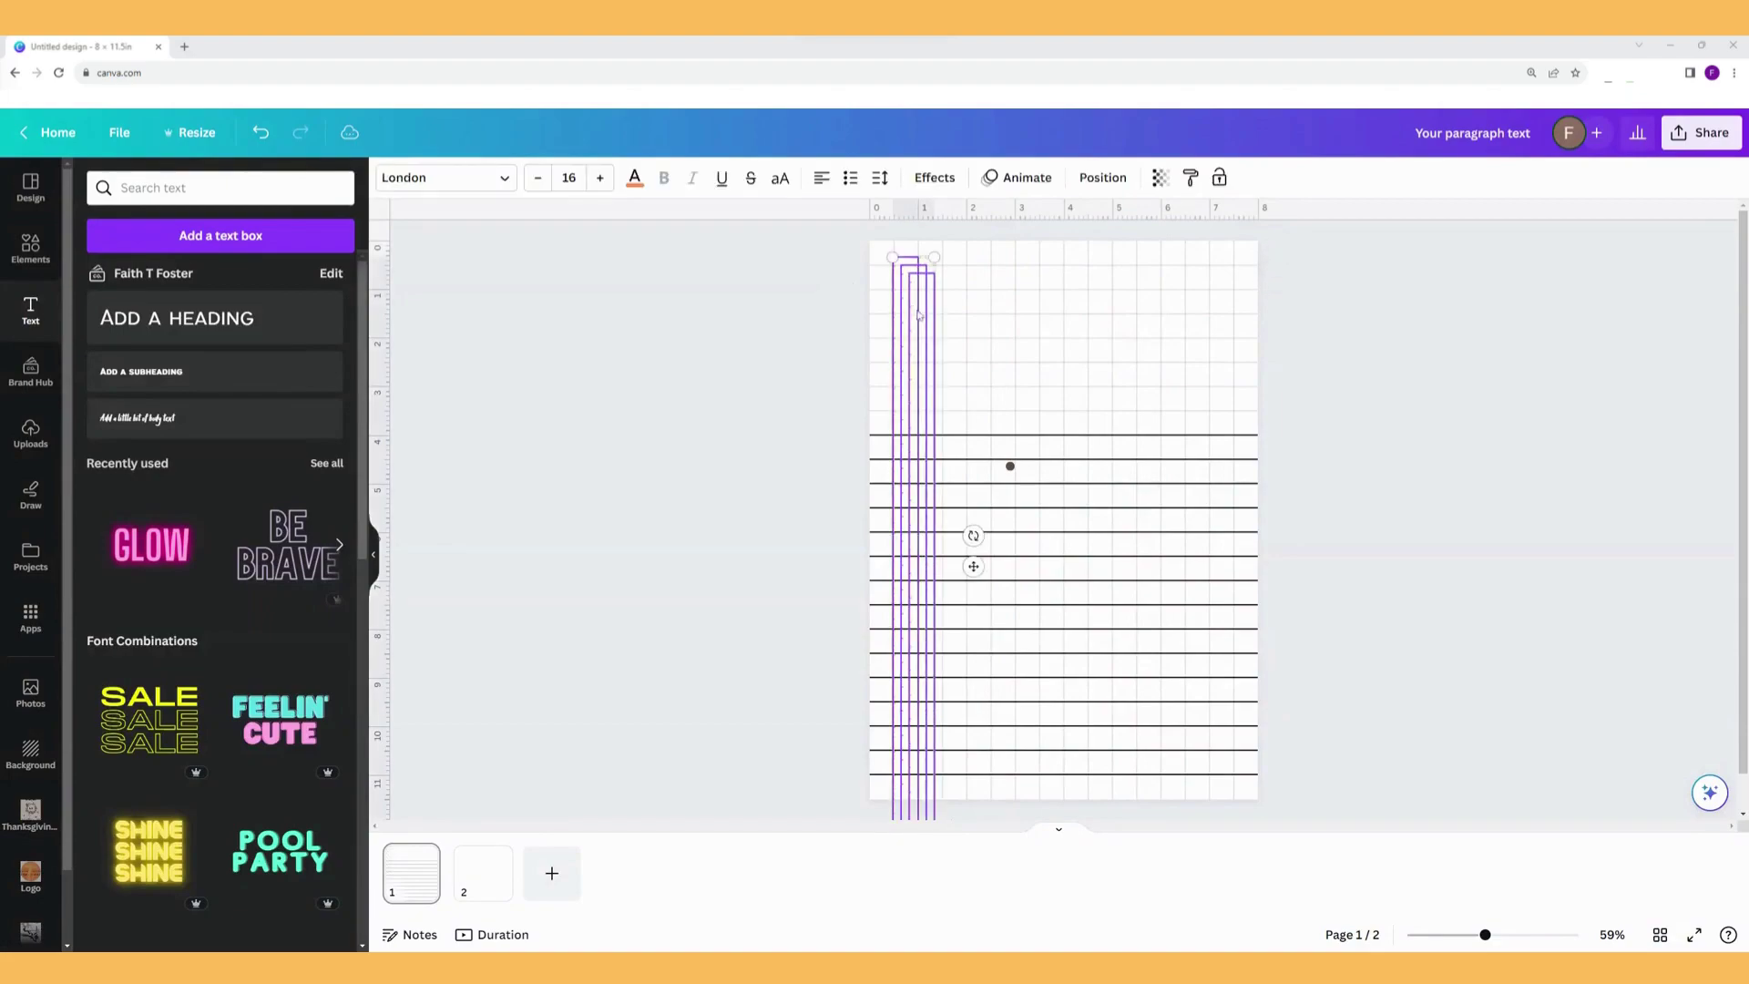
{"action": "key", "text": "ctrl+d"}
{"action": "key", "text": "ctrl+d"}
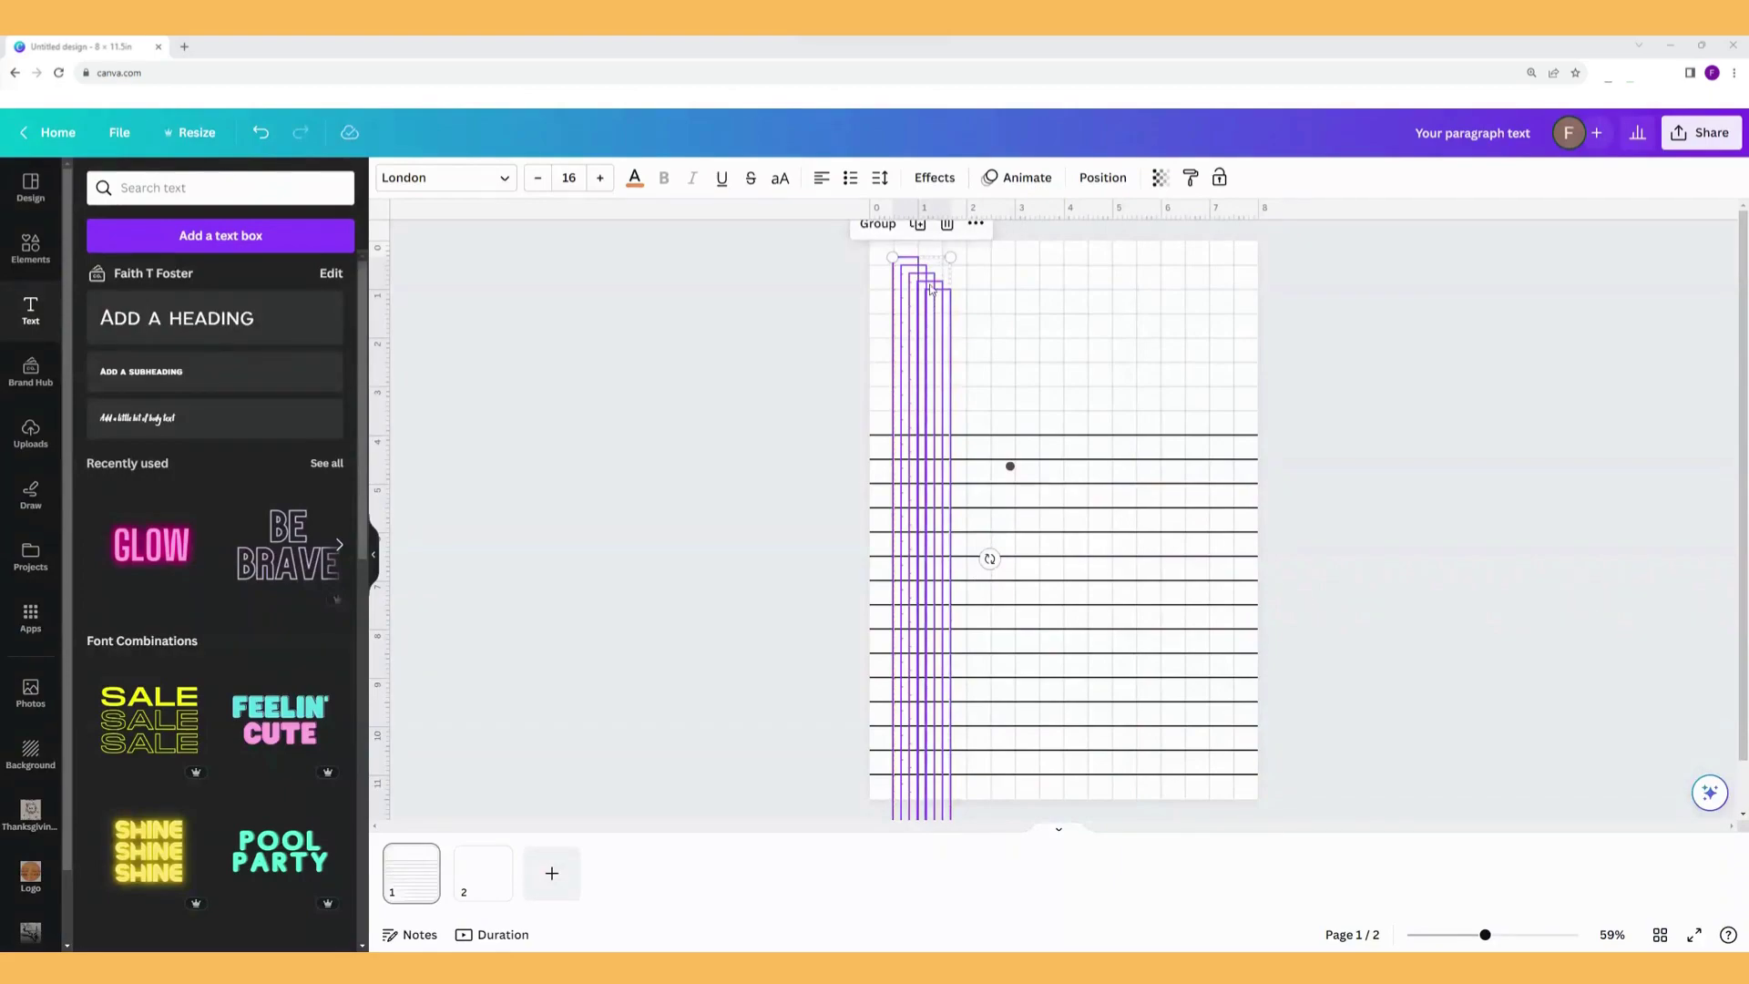
{"action": "left_click", "coordinate": [920, 228]}
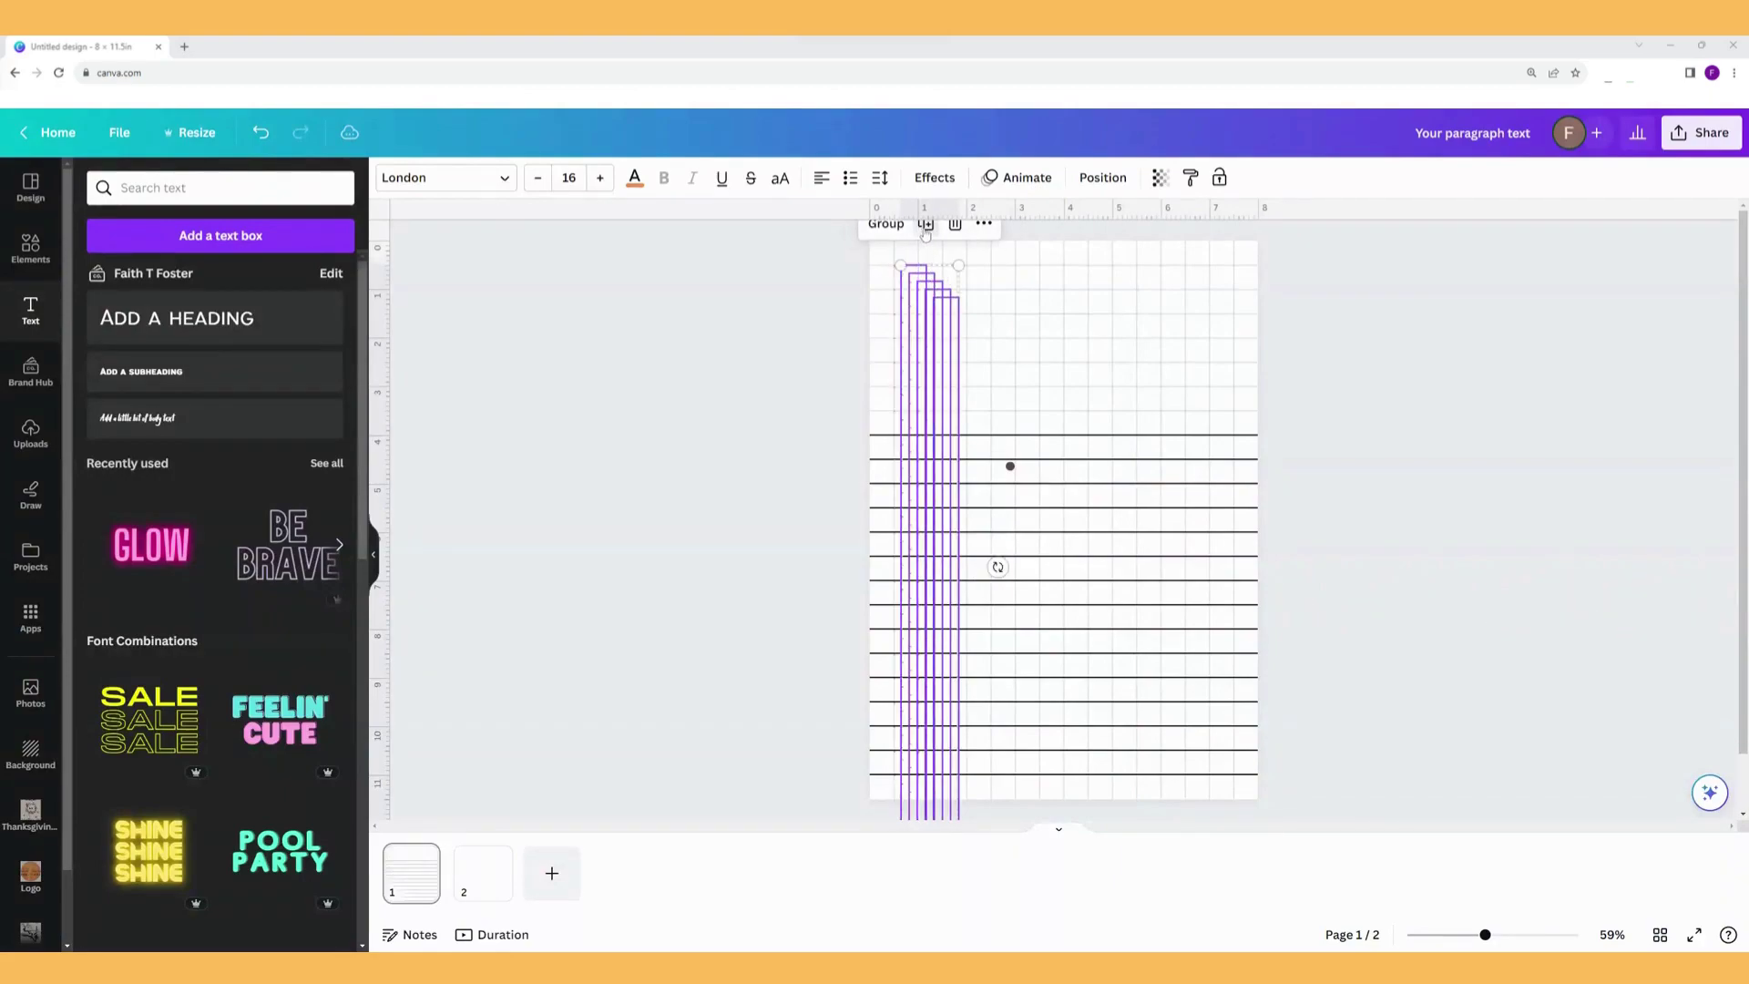
{"action": "left_click", "coordinate": [926, 227]}
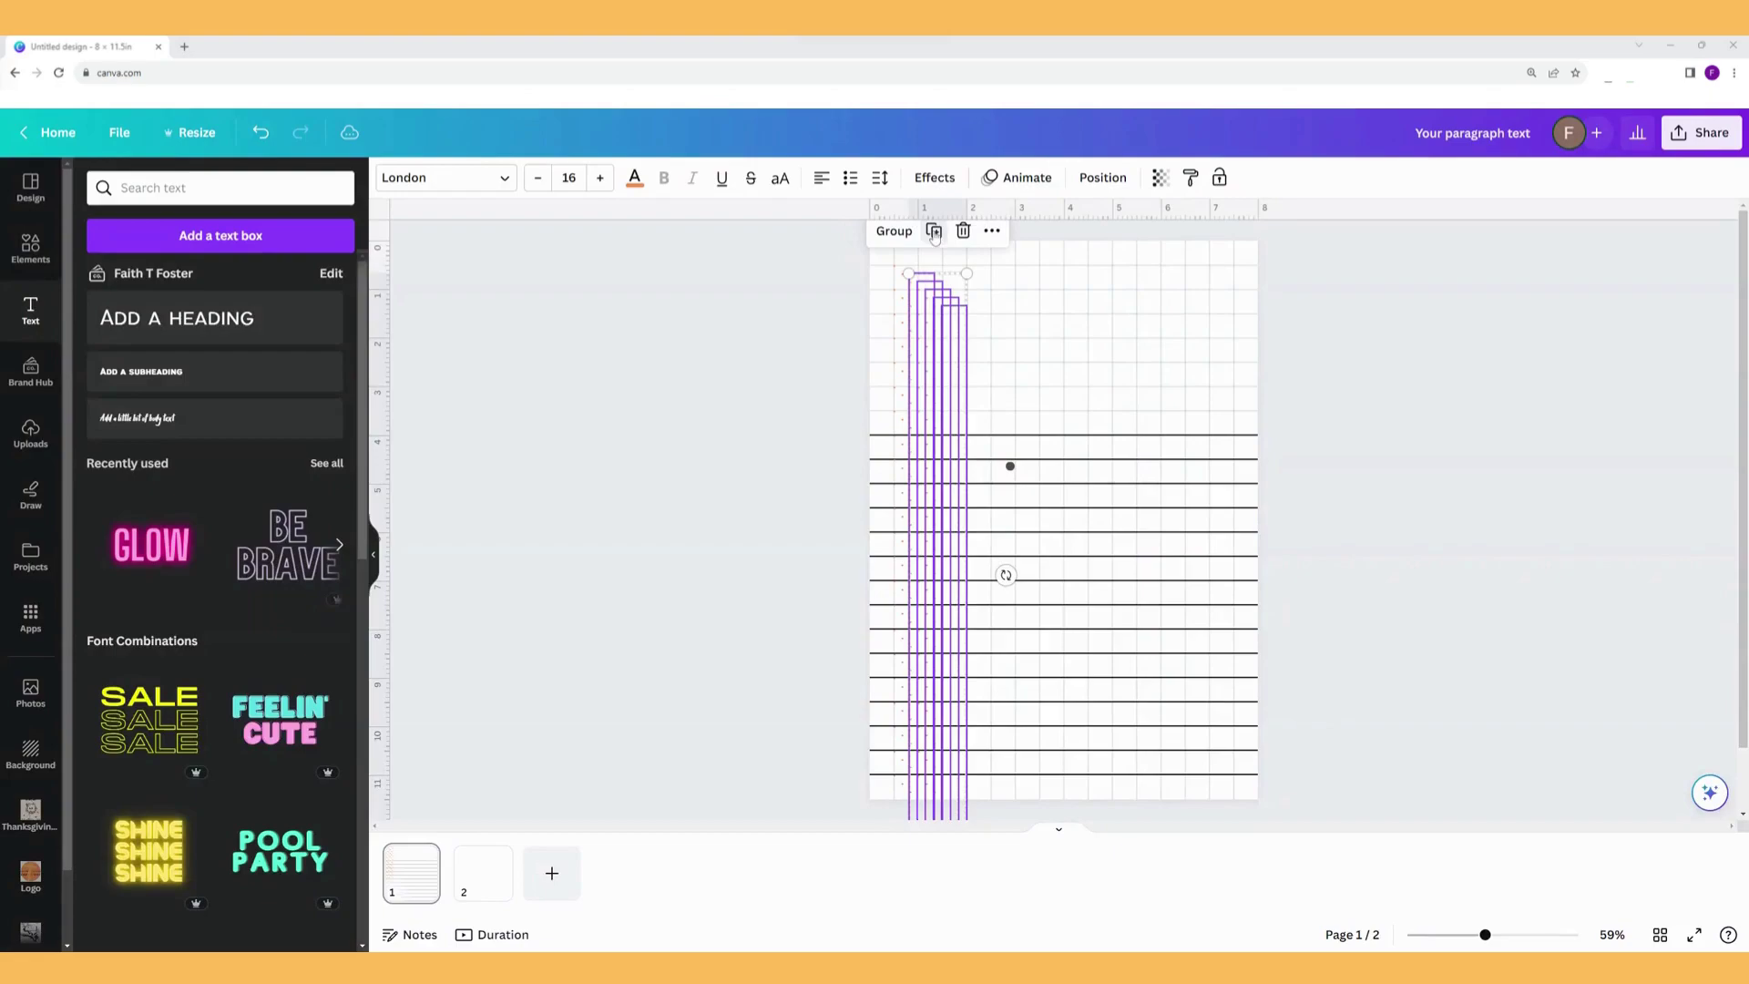
Place a column copy near the page's right edge, undoing misplaced drops.
{"action": "left_click", "coordinate": [947, 350]}
{"action": "left_click_drag", "start_coordinate": [951, 365], "coordinate": [1242, 311]}
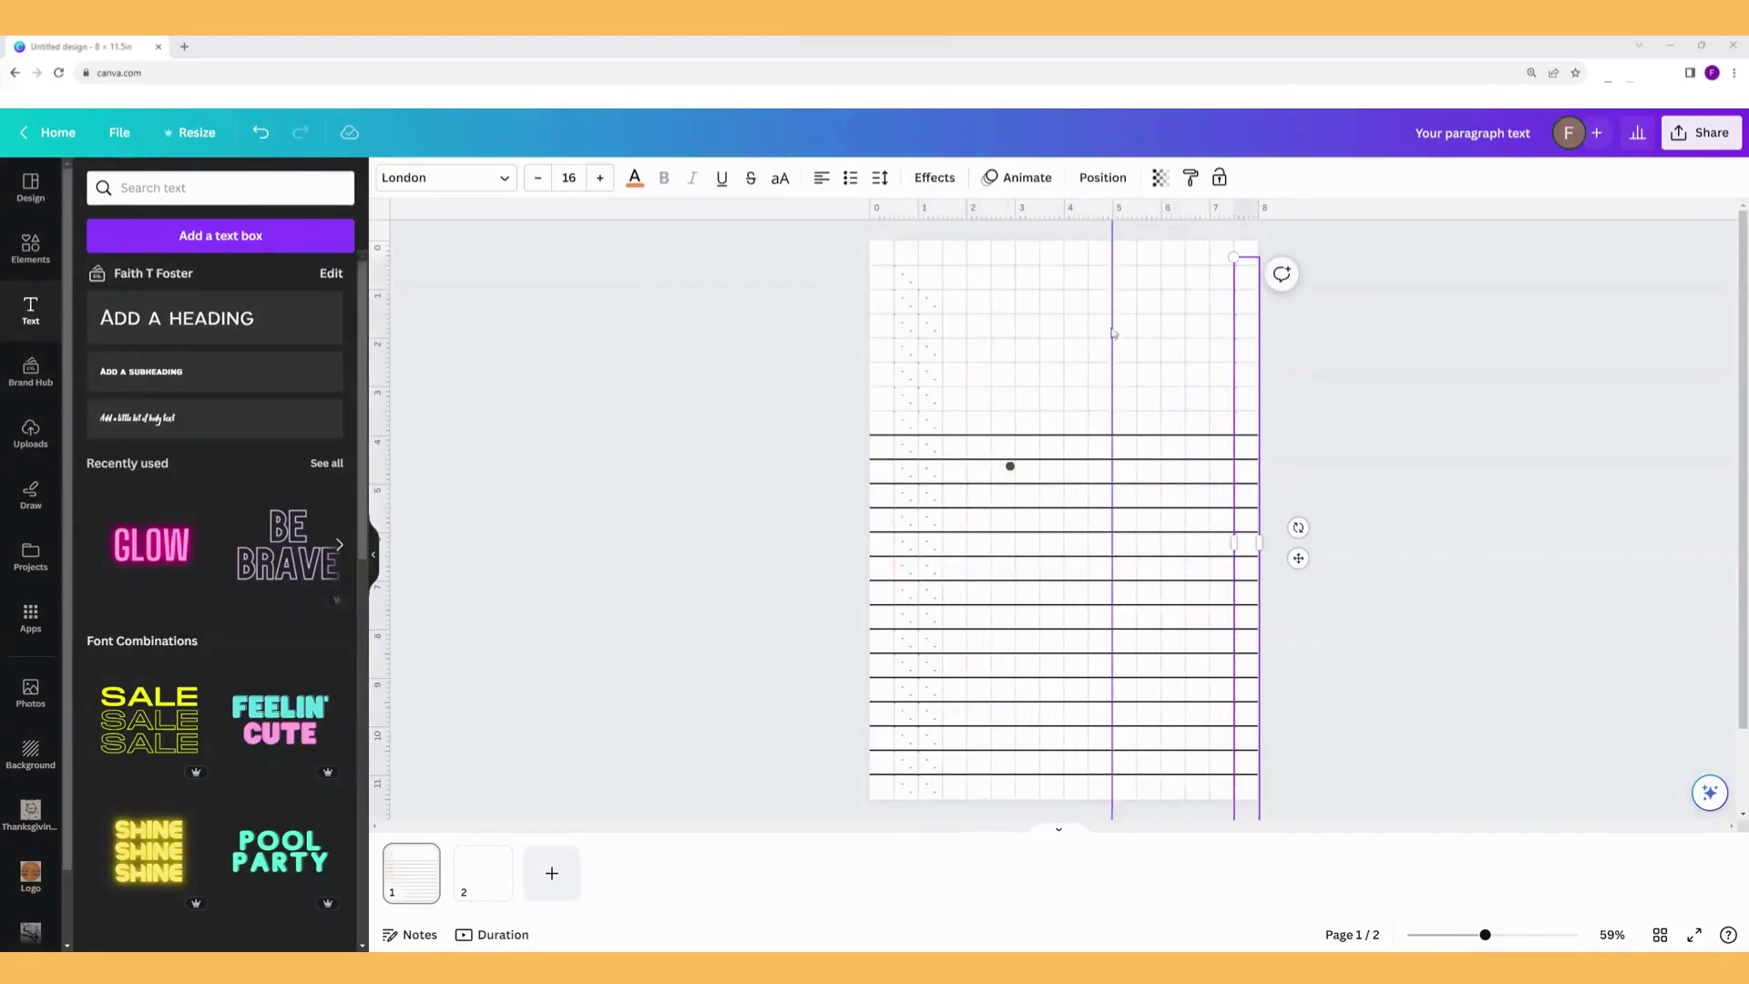
{"action": "key", "text": "ctrl+z"}
{"action": "left_click_drag", "start_coordinate": [951, 350], "coordinate": [1218, 302]}
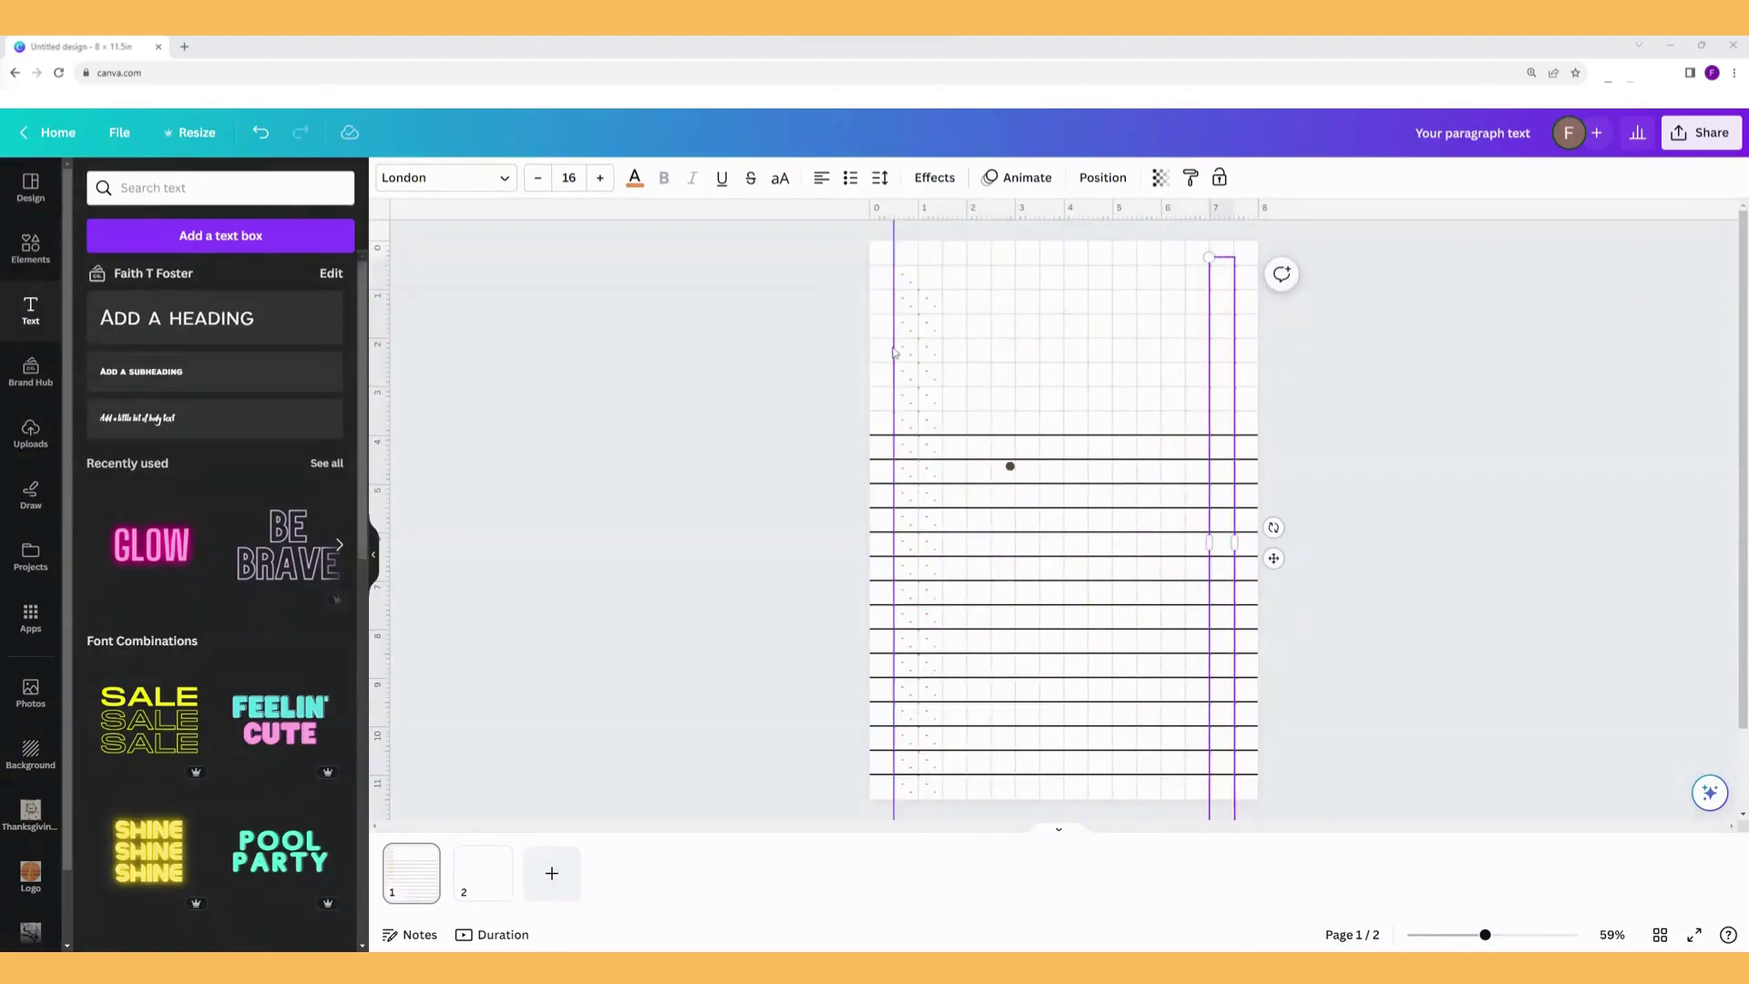
{"action": "key", "text": "ctrl+z"}
{"action": "left_click_drag", "start_coordinate": [941, 351], "coordinate": [1203, 314]}
{"action": "key", "text": "ctrl+z"}
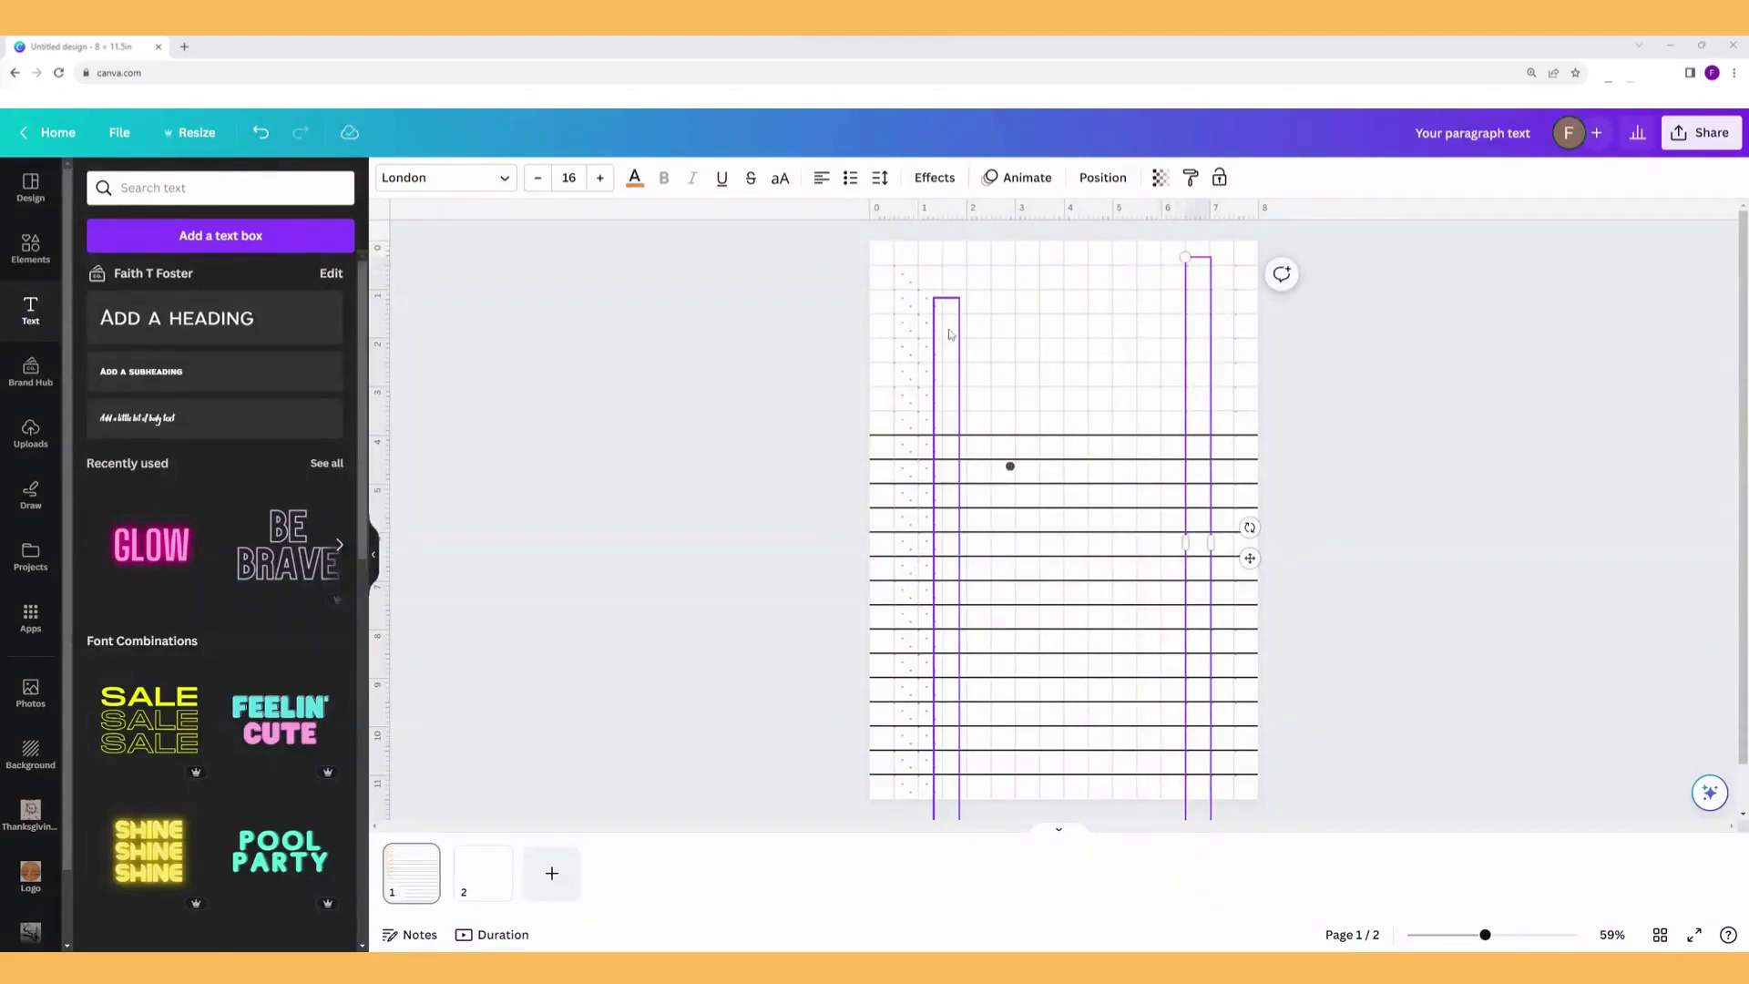
{"action": "key", "text": "ctrl+z"}
Position more column copies toward the right side and the page centre.
{"action": "left_click_drag", "start_coordinate": [941, 336], "coordinate": [1179, 306]}
{"action": "key", "text": "ctrl+z"}
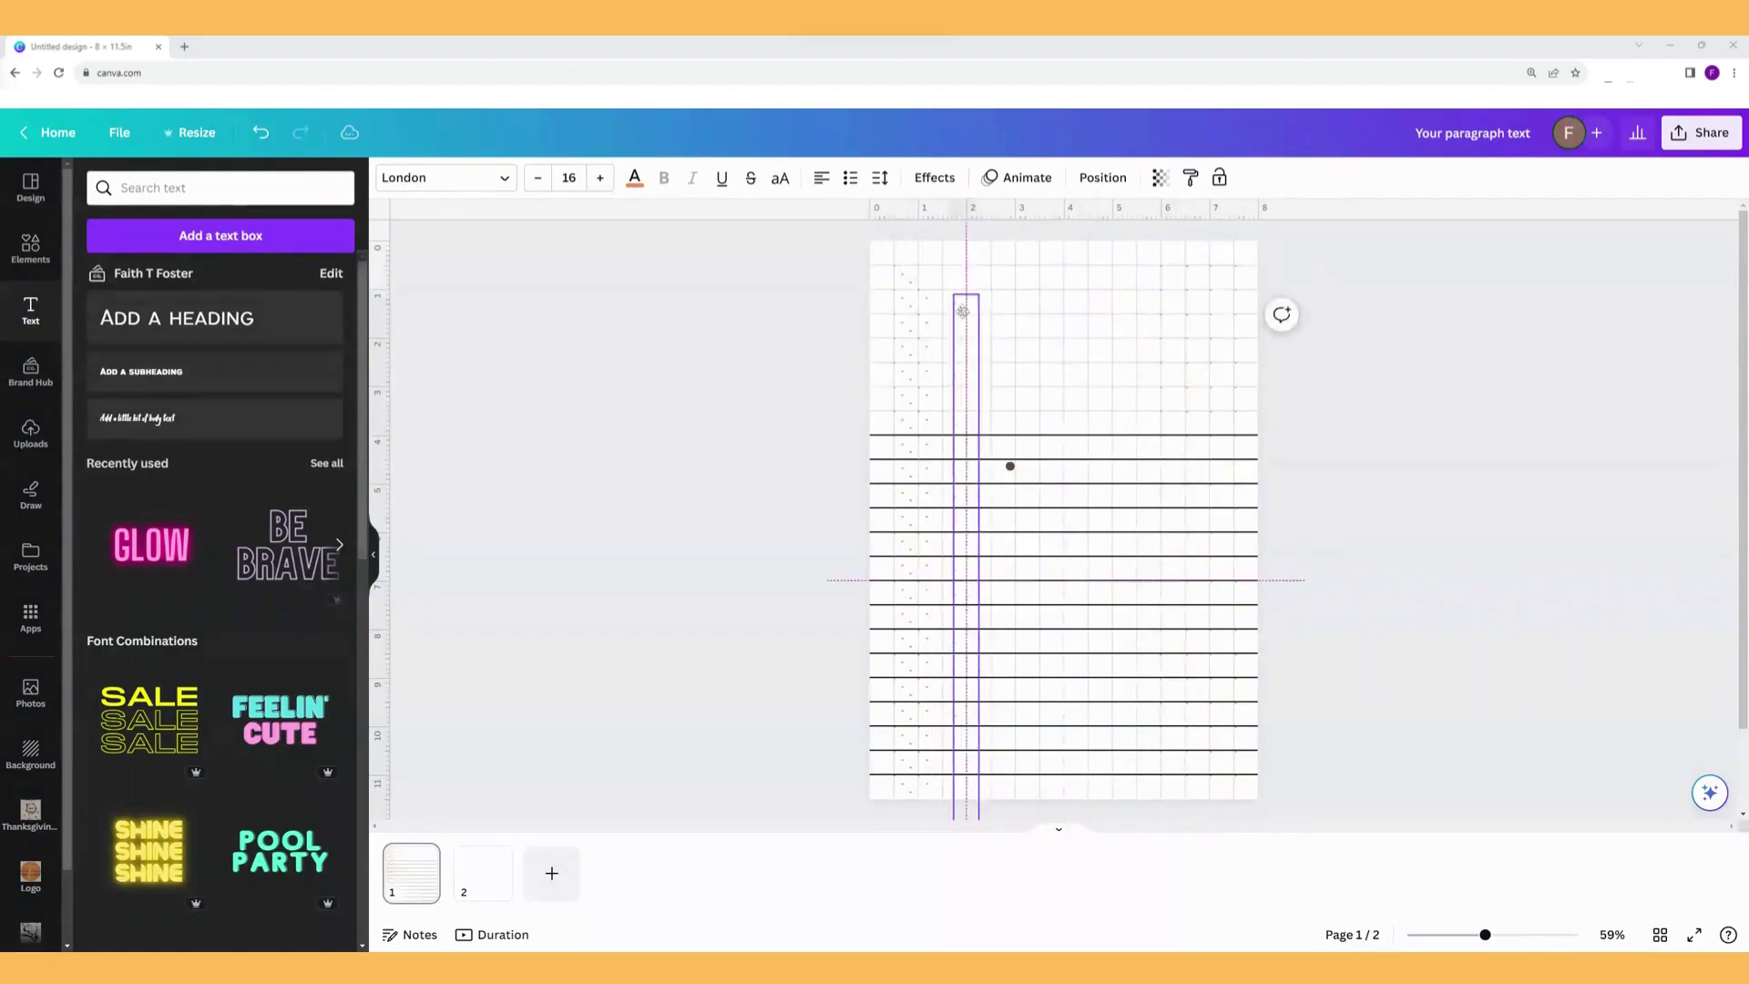
{"action": "left_click_drag", "start_coordinate": [938, 273], "coordinate": [1081, 284]}
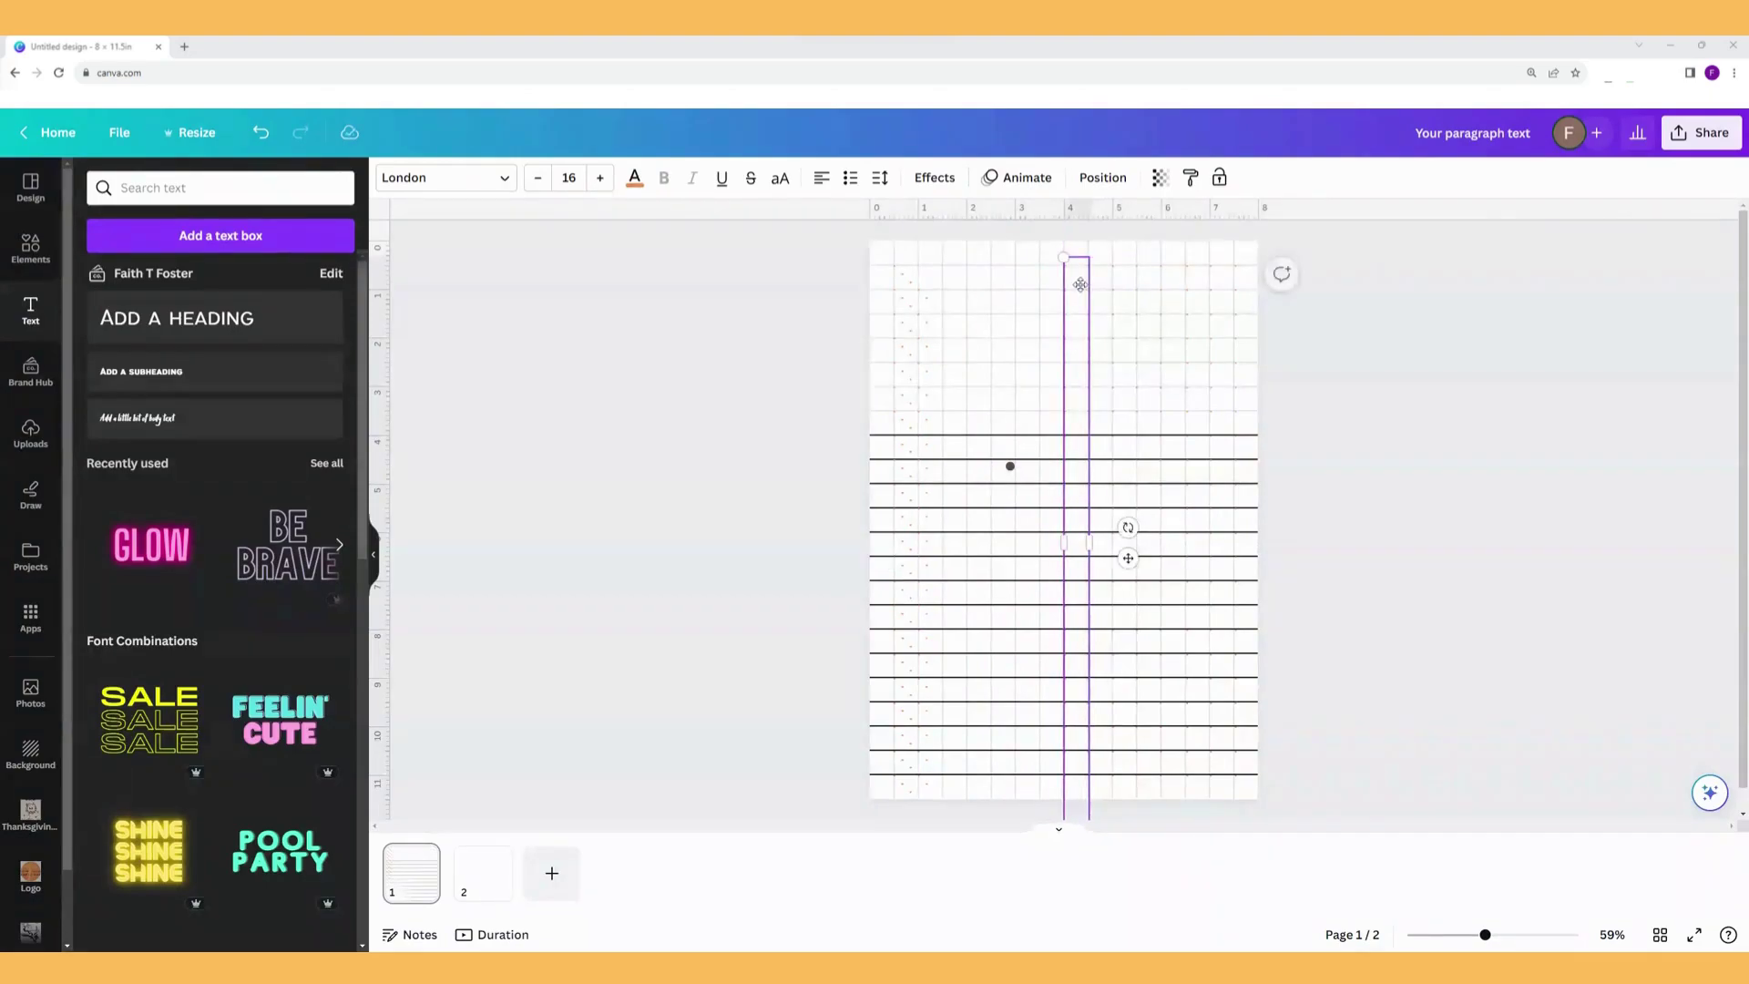
{"action": "left_click_drag", "start_coordinate": [937, 322], "coordinate": [926, 286]}
Select and delete all the vertical guide lines.
{"action": "left_click", "coordinate": [1334, 357]}
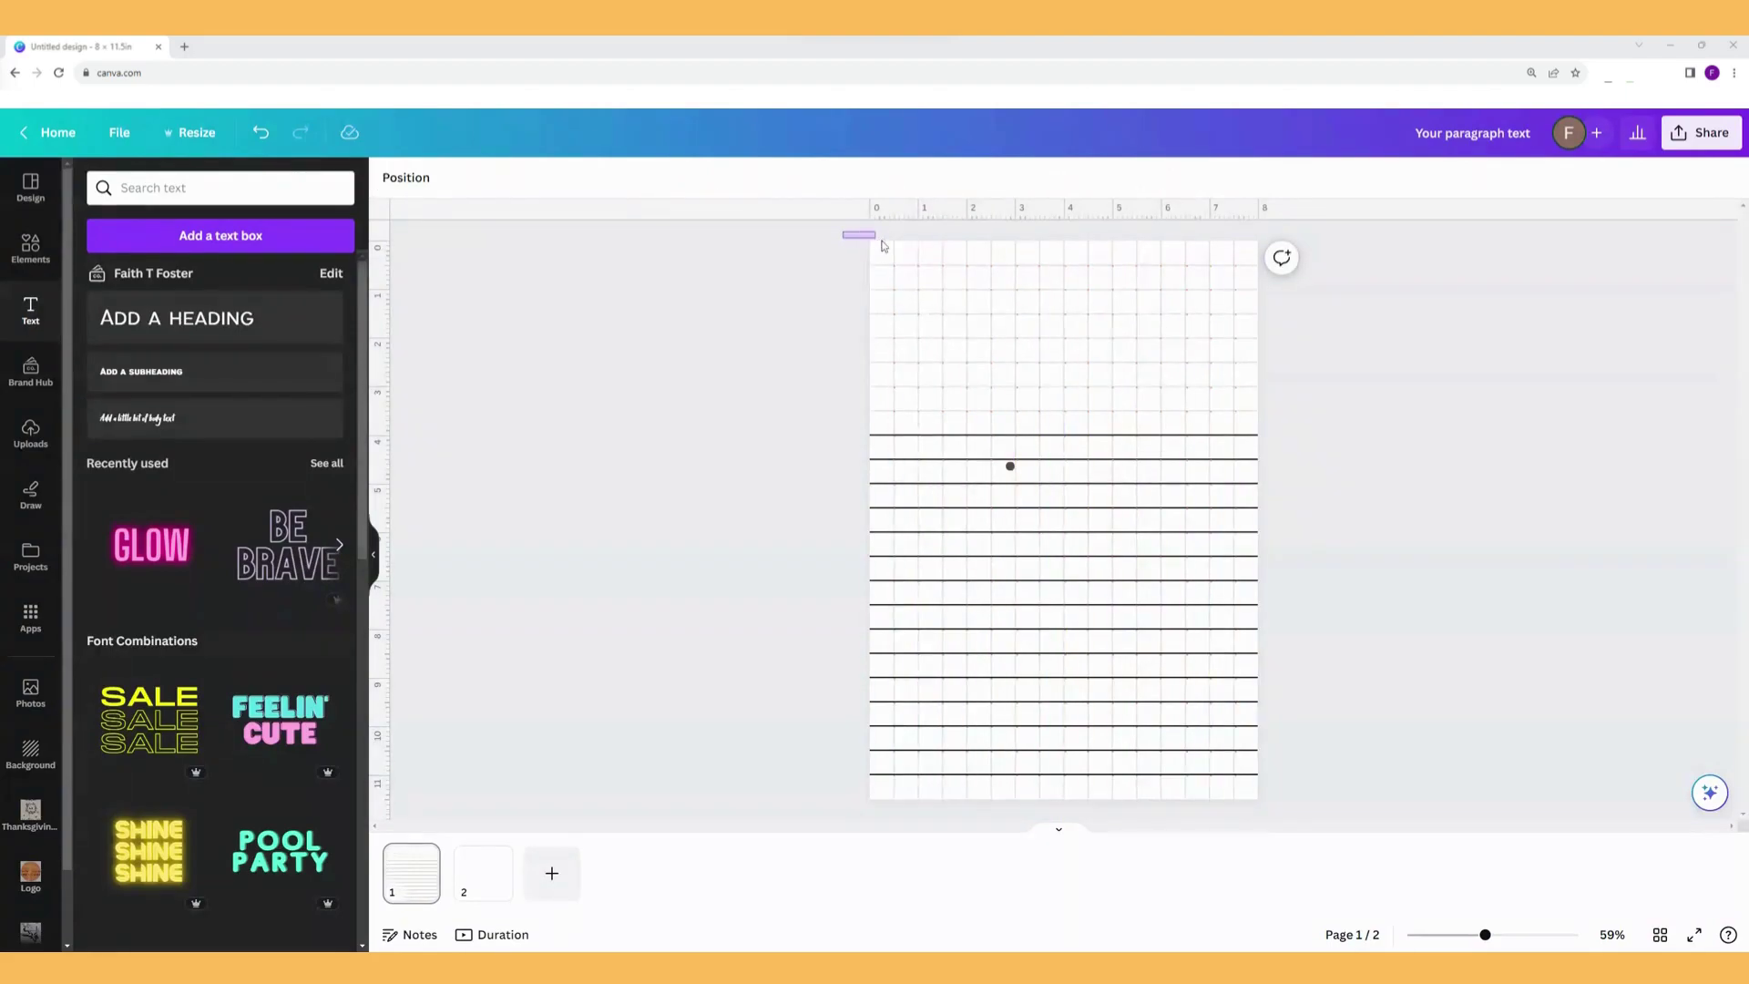
{"action": "left_click_drag", "start_coordinate": [882, 246], "coordinate": [1281, 256]}
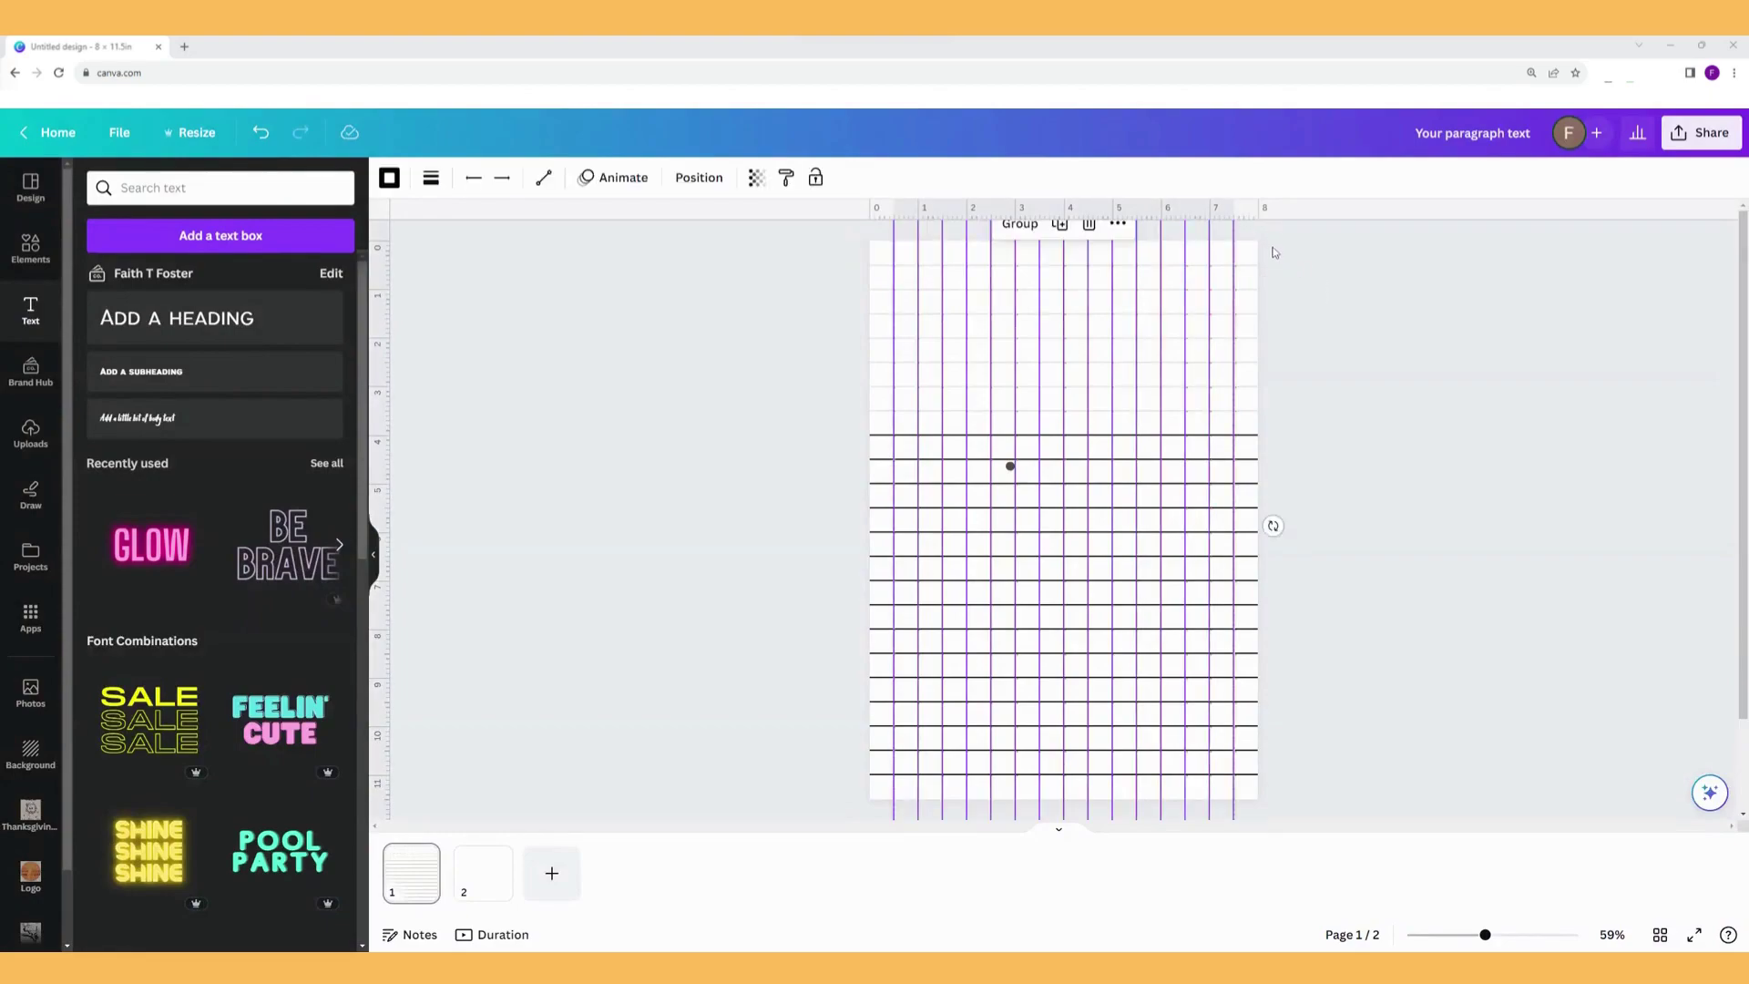
{"action": "key", "text": "Delete"}
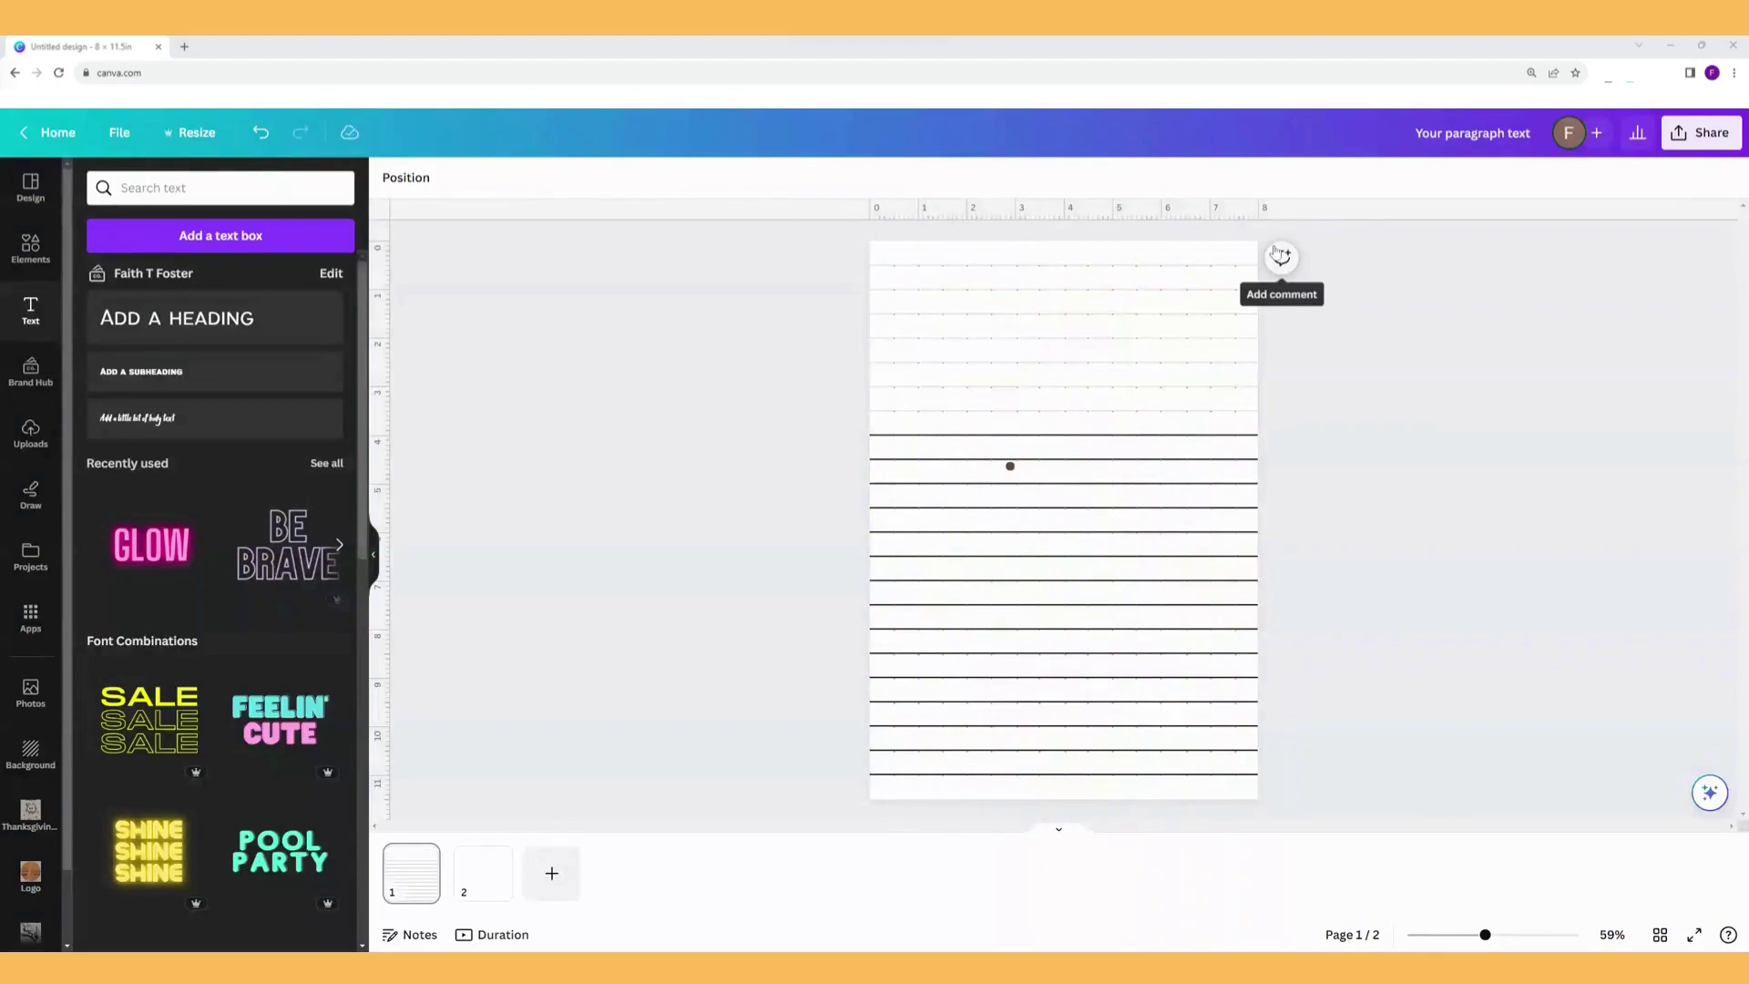
Select and delete all the horizontal guide lines.
{"action": "left_click_drag", "start_coordinate": [834, 237], "coordinate": [882, 816]}
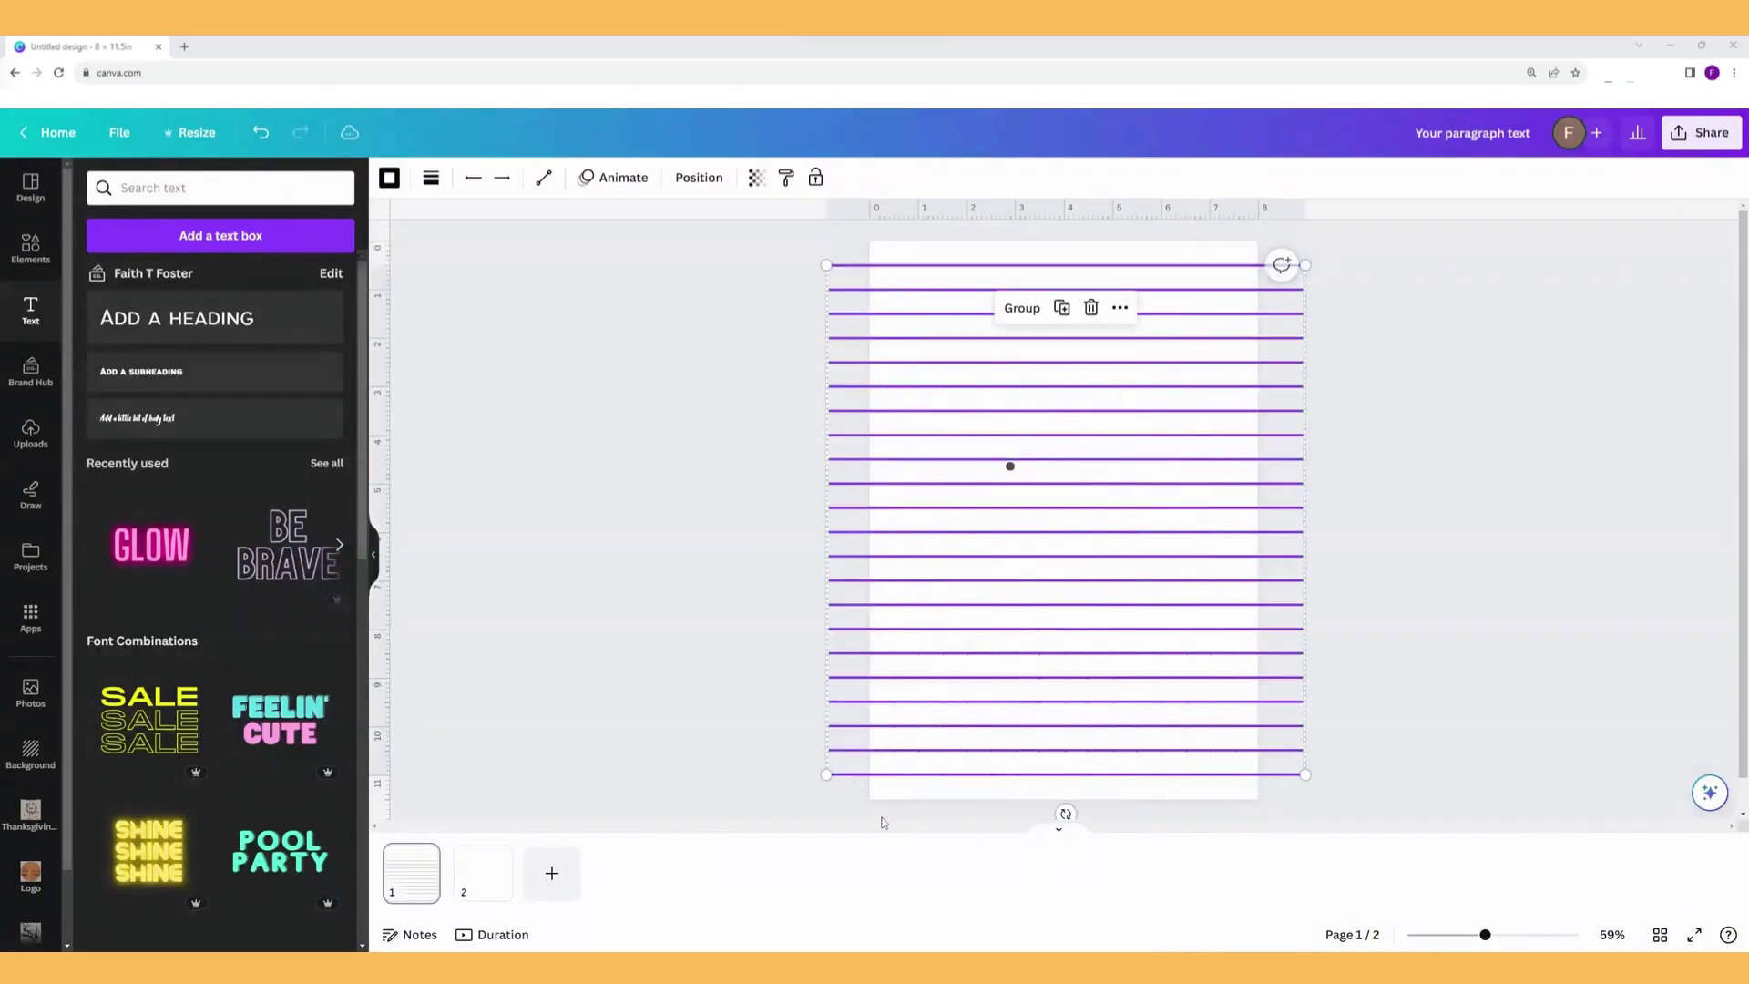
{"action": "key", "text": "Delete"}
{"action": "left_click", "coordinate": [1010, 465]}
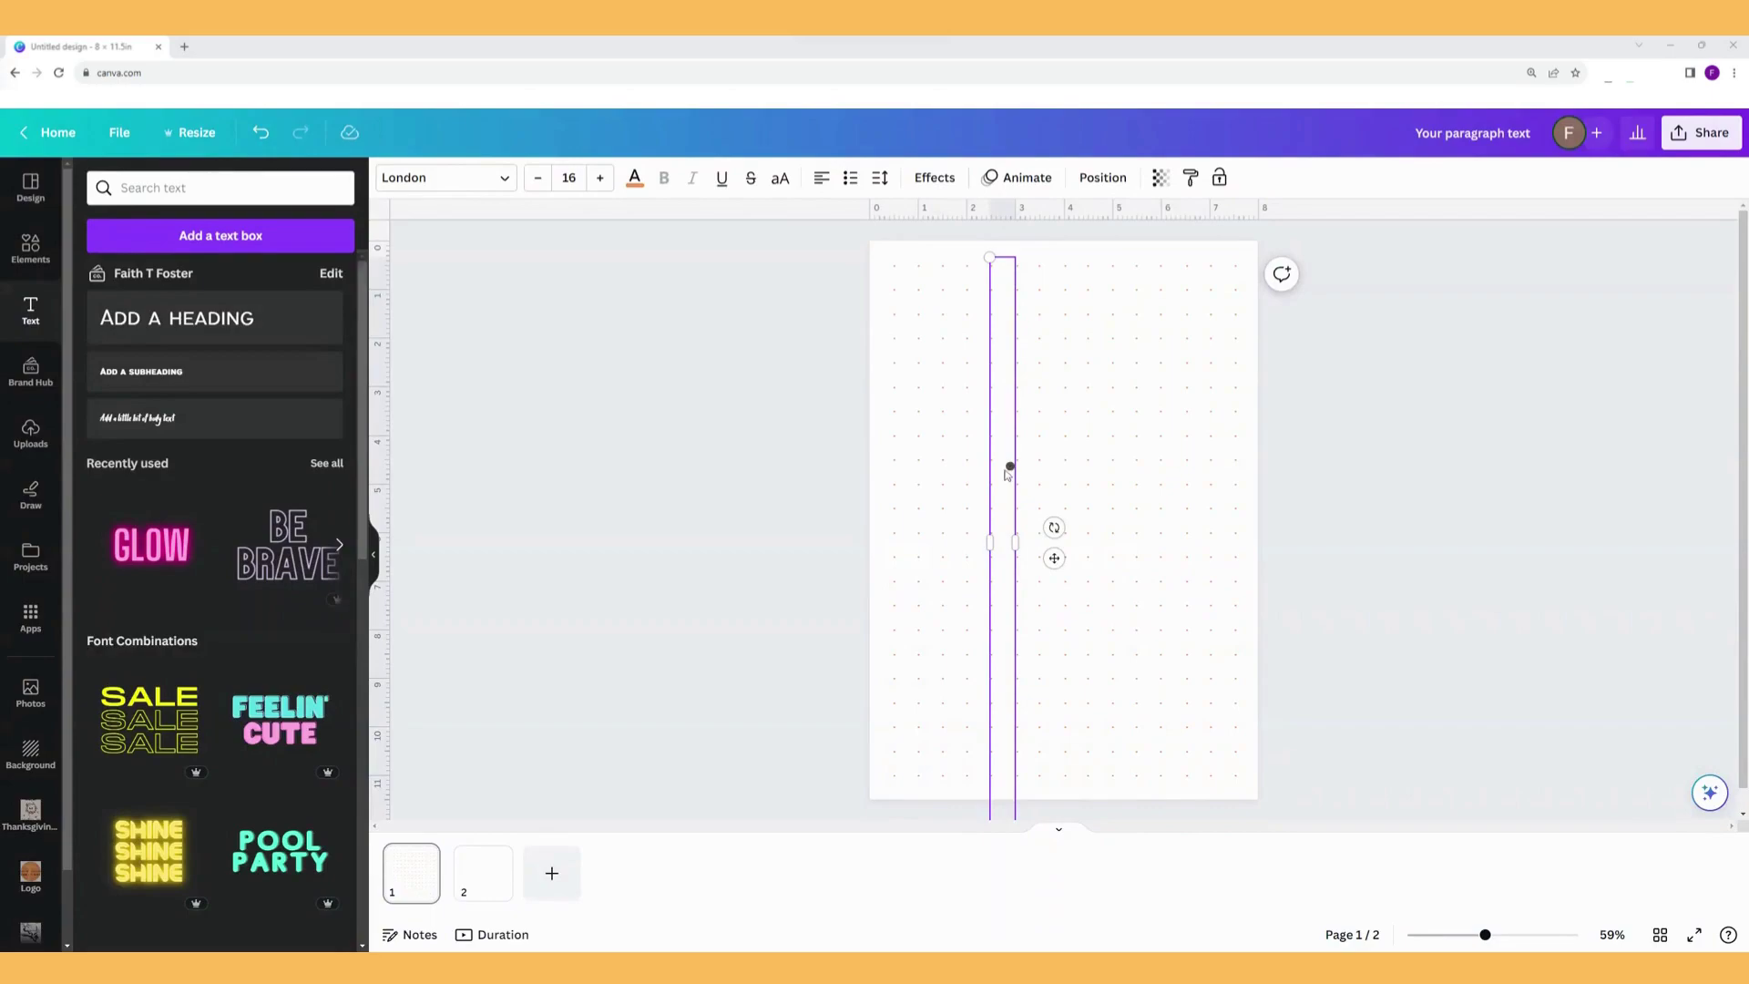
Send the dot column back one layer and delete the stray dark dot near the centre.
{"action": "right_click", "coordinate": [1005, 473]}
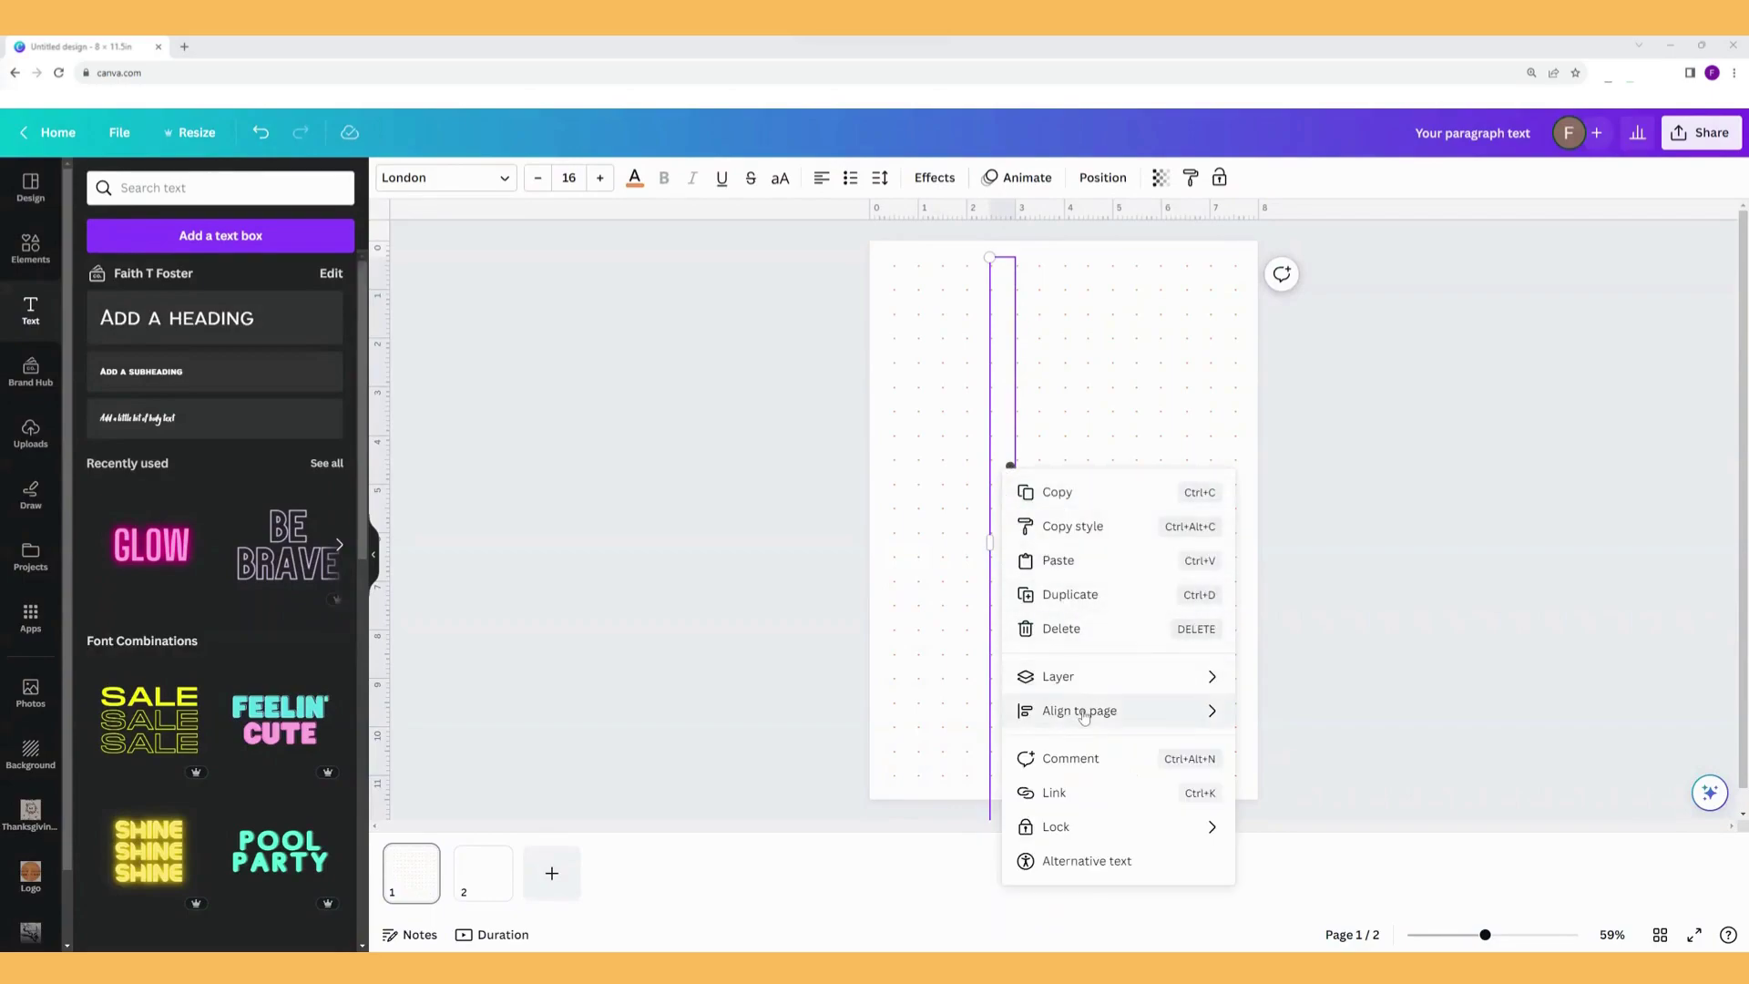
{"action": "mouse_move", "coordinate": [1085, 698]}
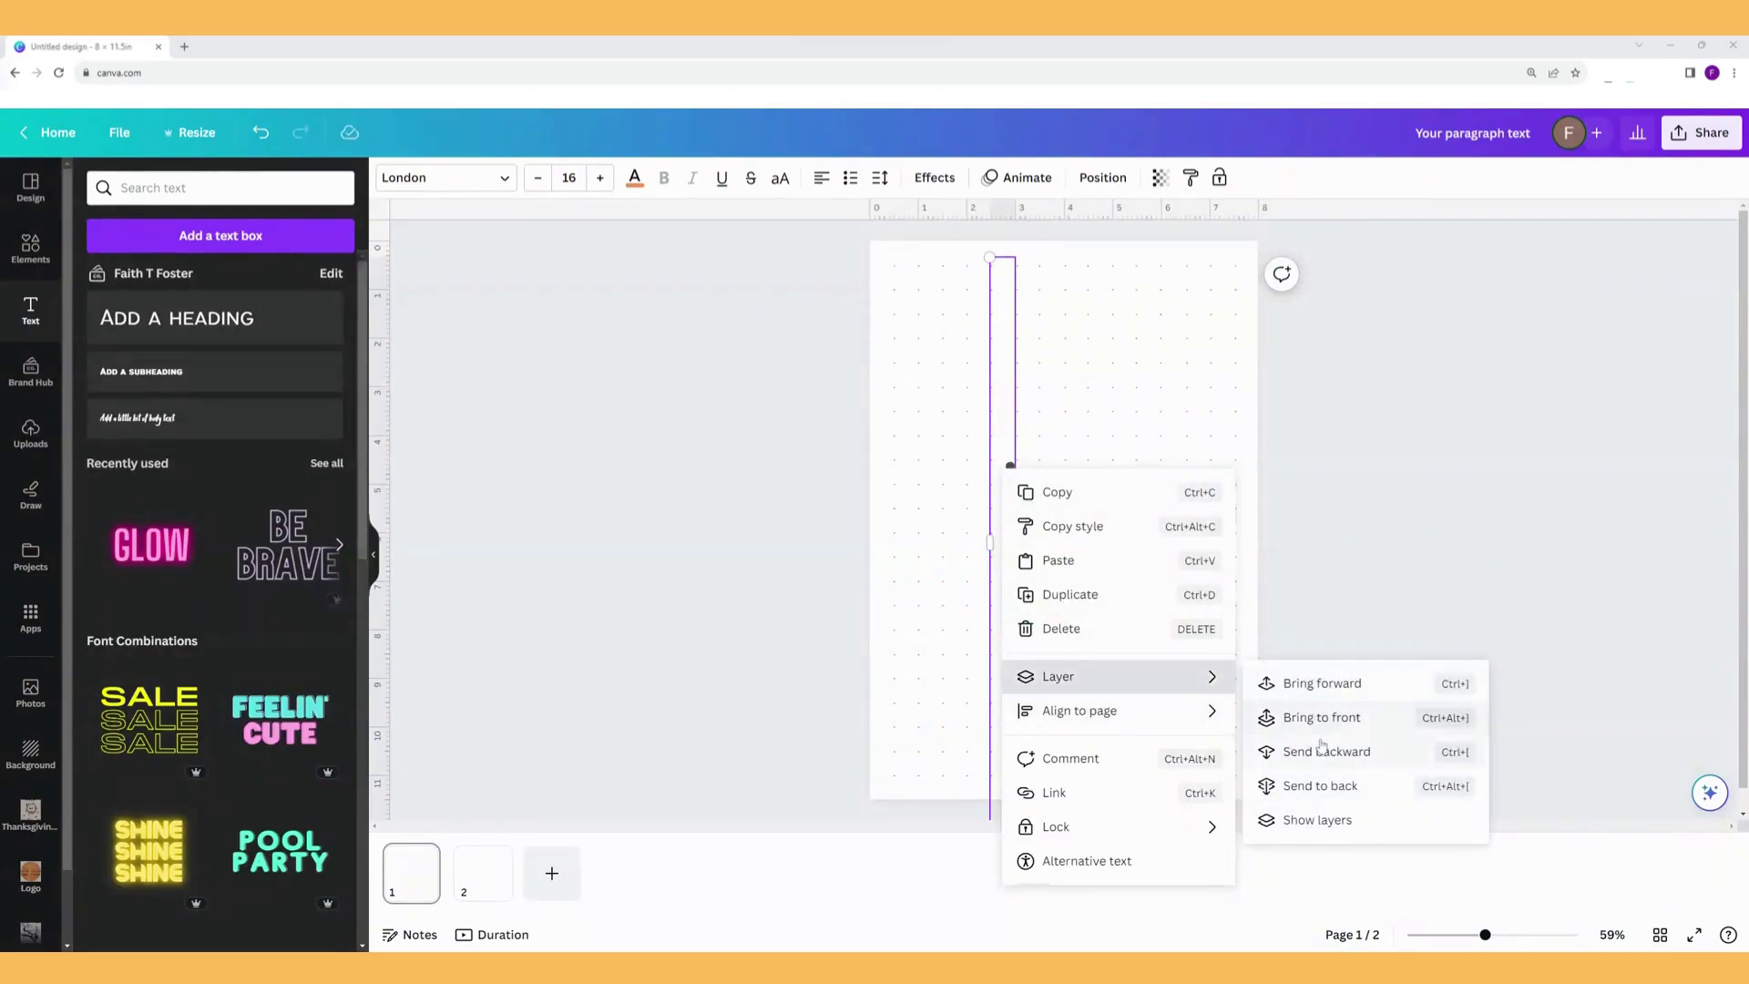
{"action": "left_click", "coordinate": [1324, 752]}
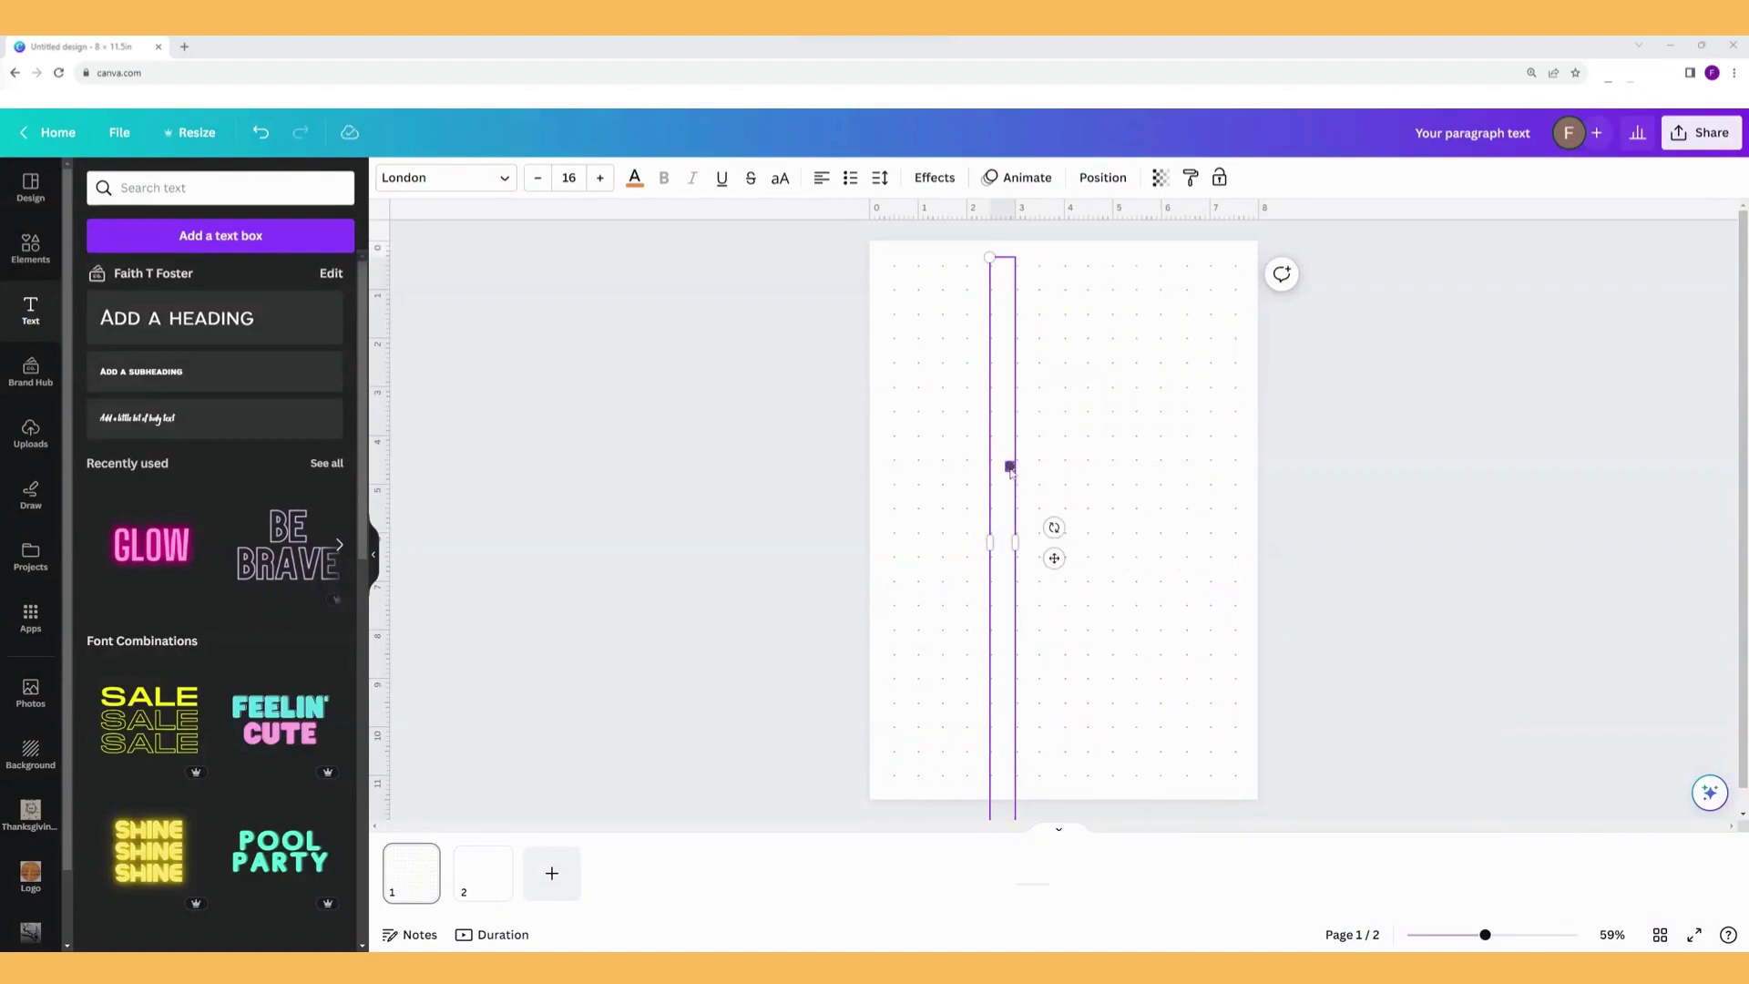
{"action": "left_click", "coordinate": [1010, 469]}
{"action": "key", "text": "Delete"}
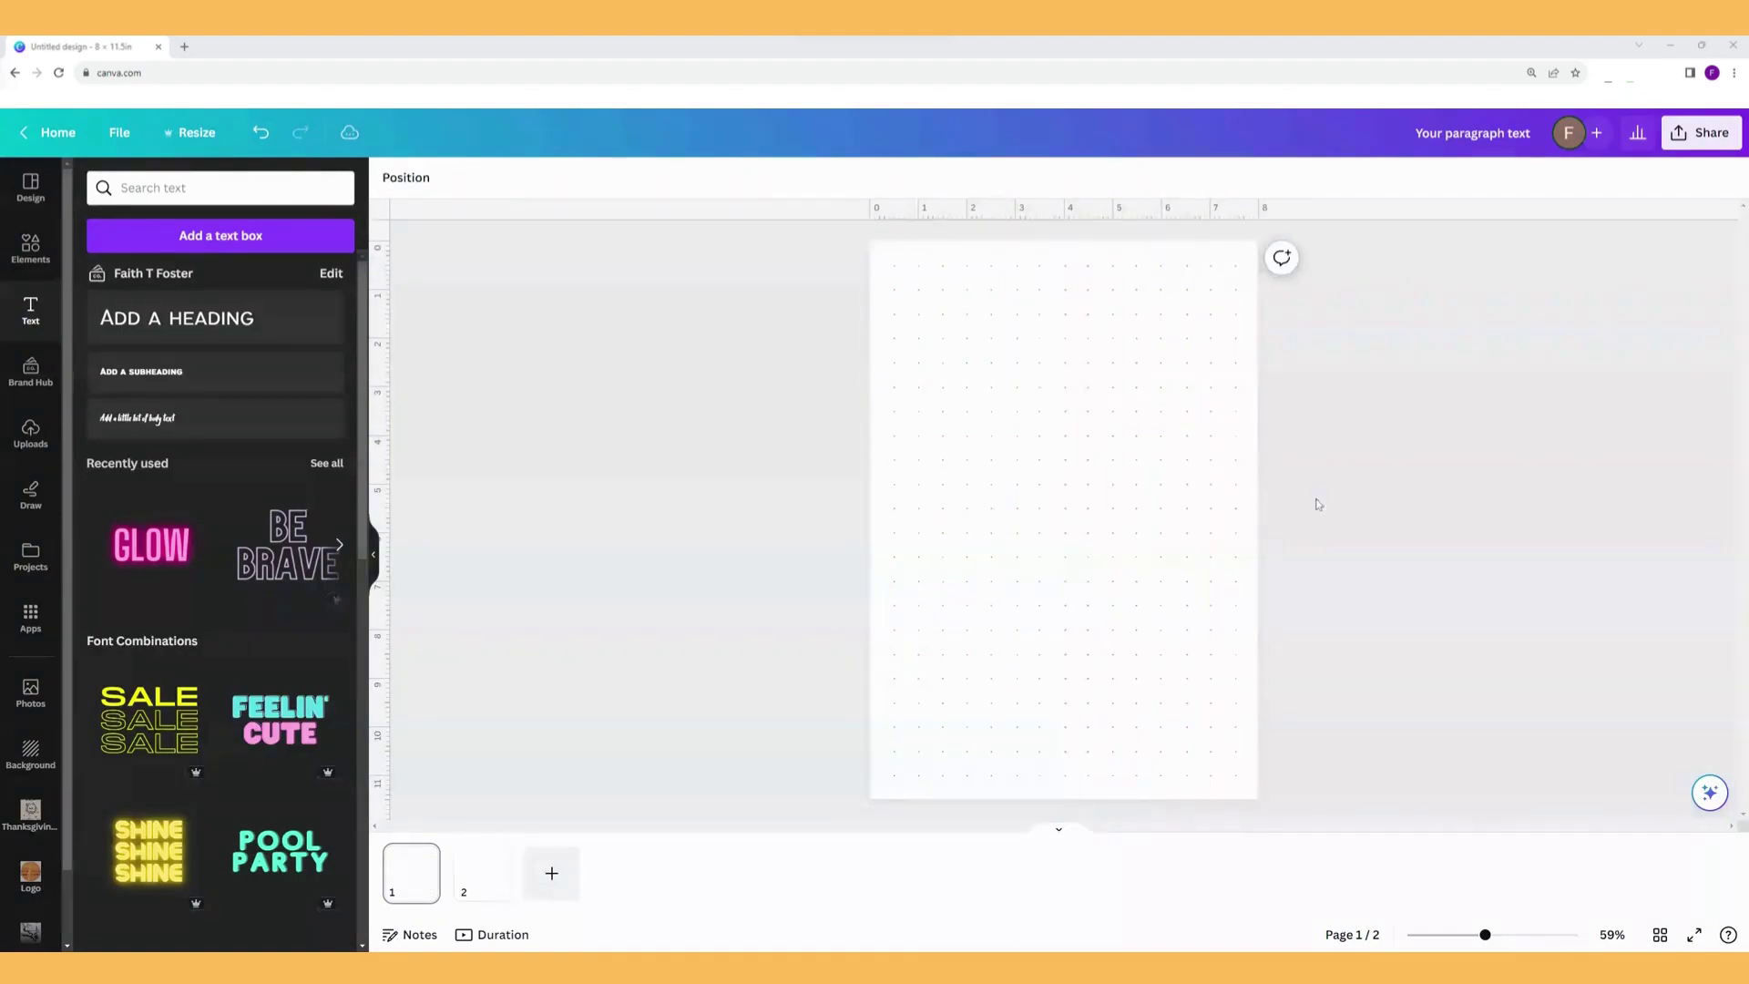